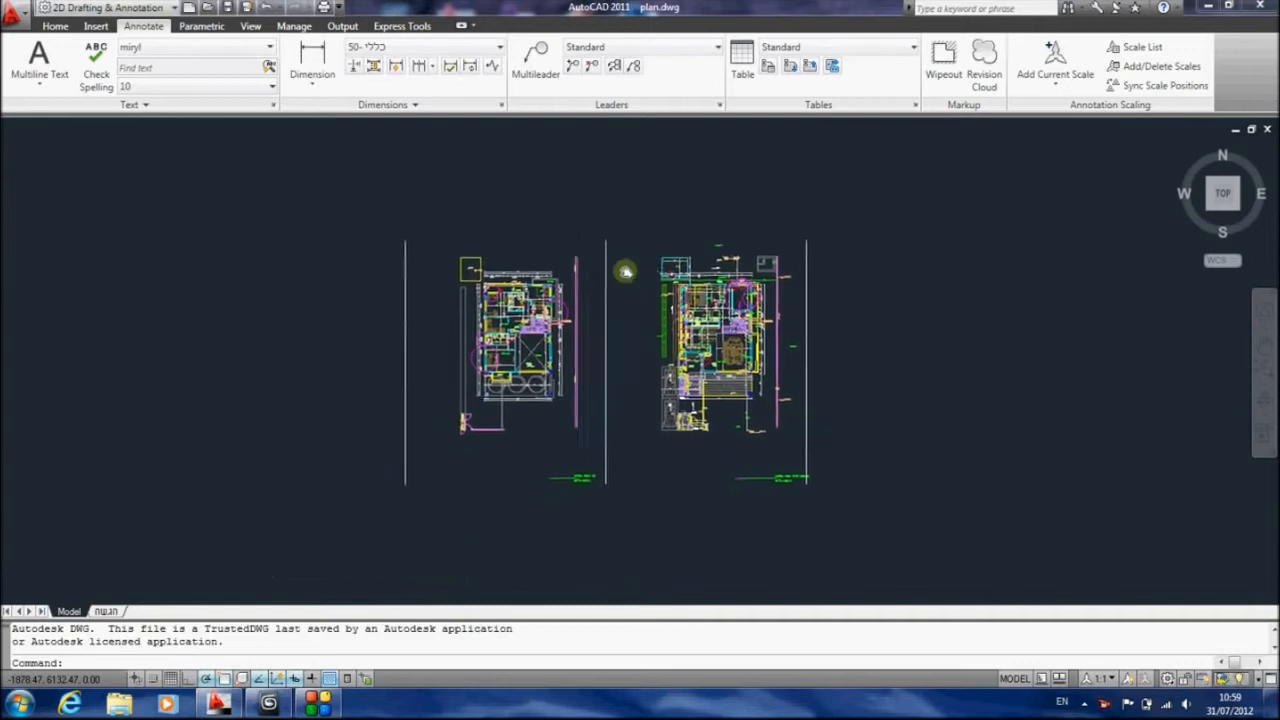
Erase the first of the two floor plans together with its boundary lines, leaving the furnished plan with the bedroom suite
scroll(710, 318, "up", 2)
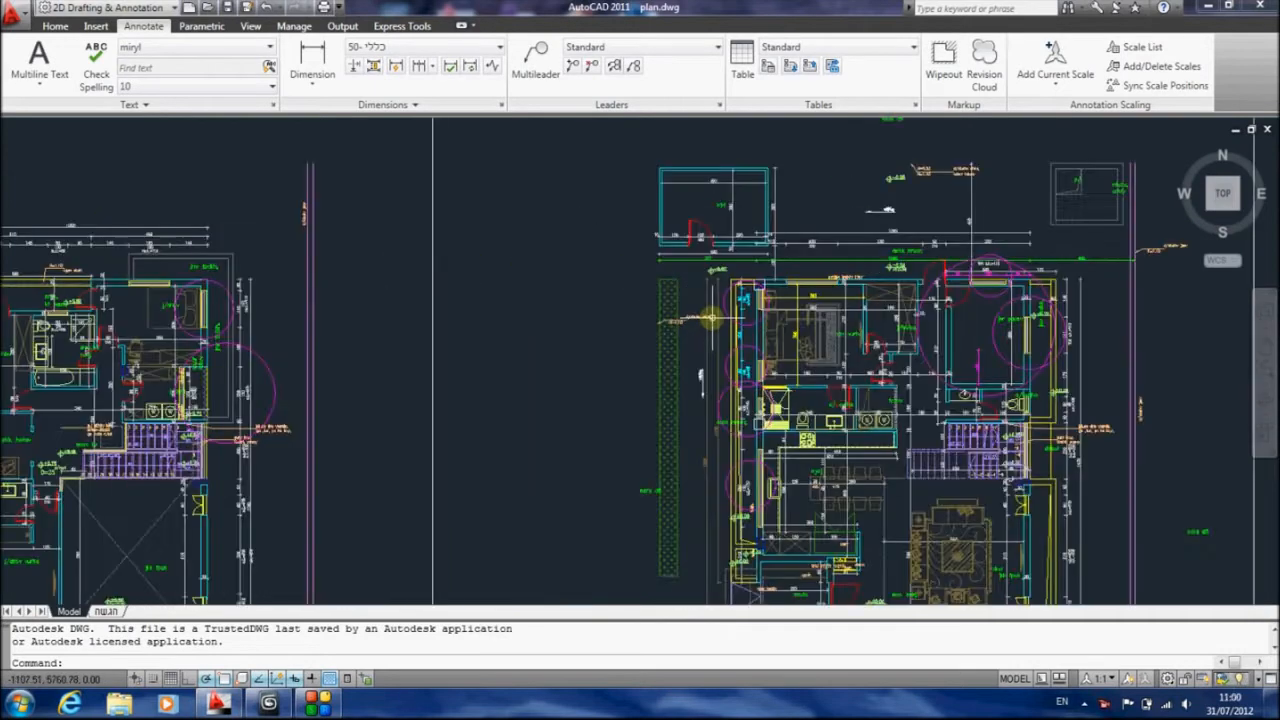
scroll(833, 370, "up", 4)
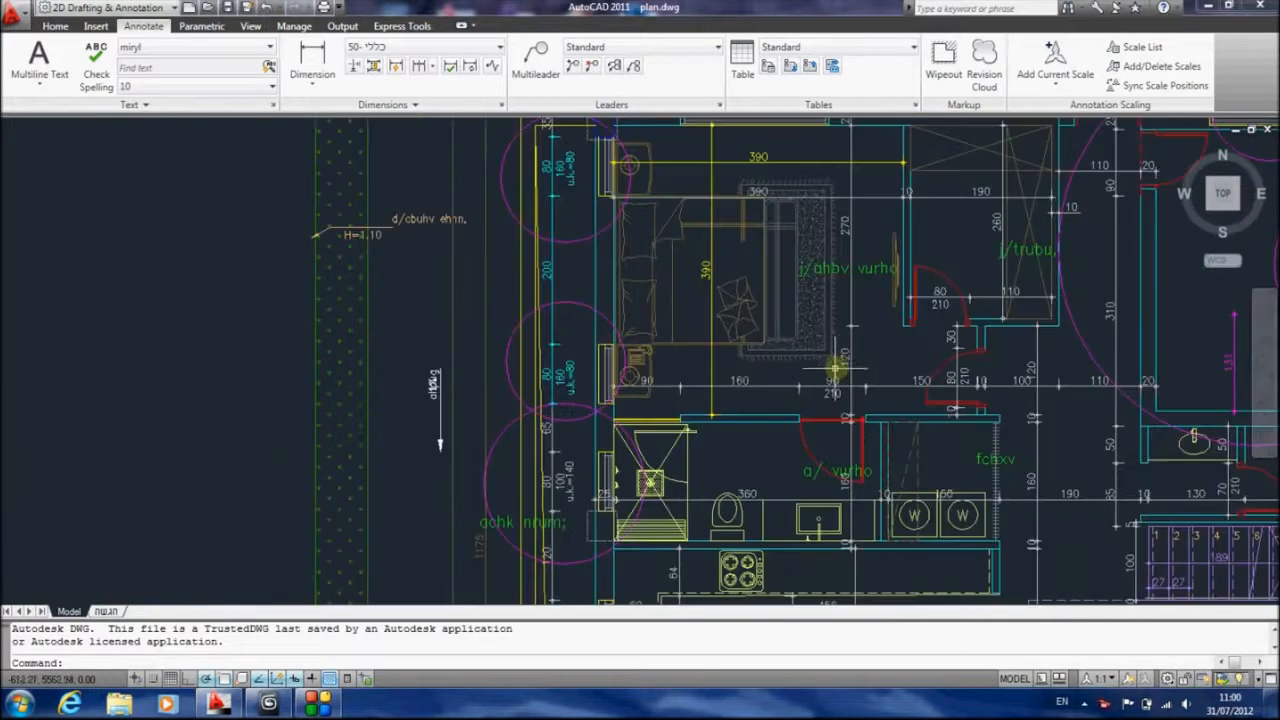
scroll(833, 363, "down", 3)
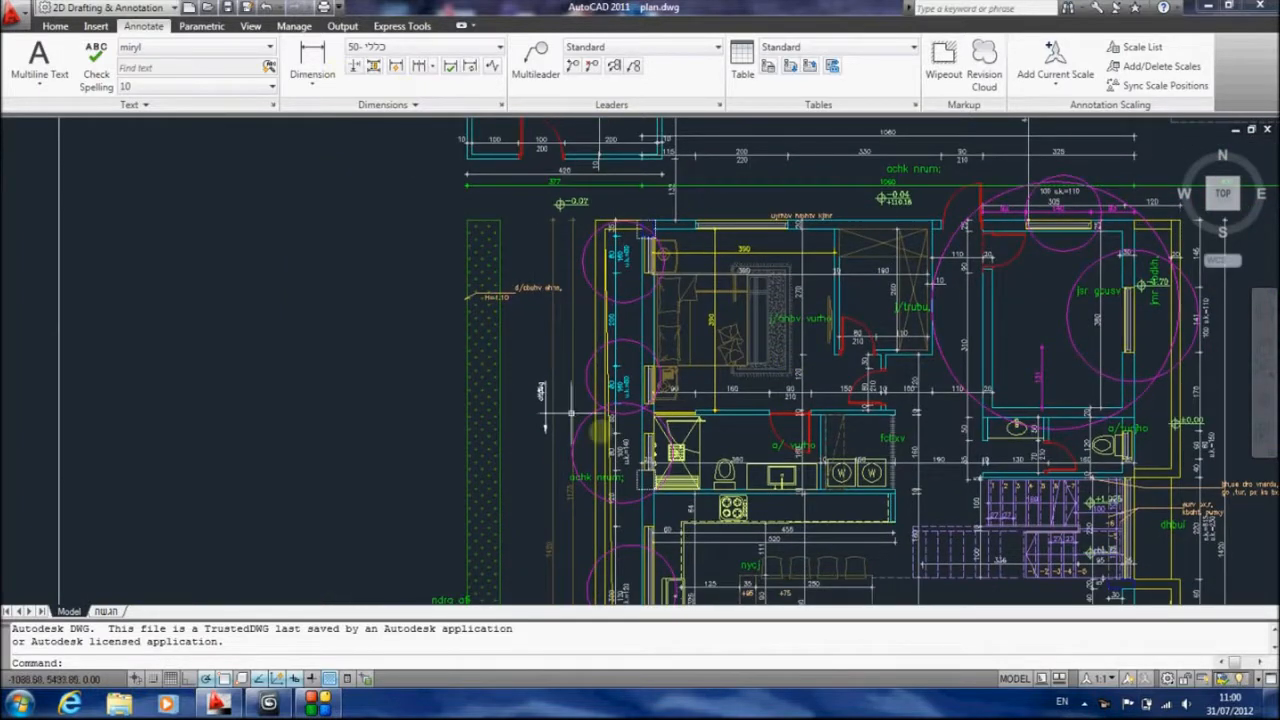
scroll(755, 305, "down", 5)
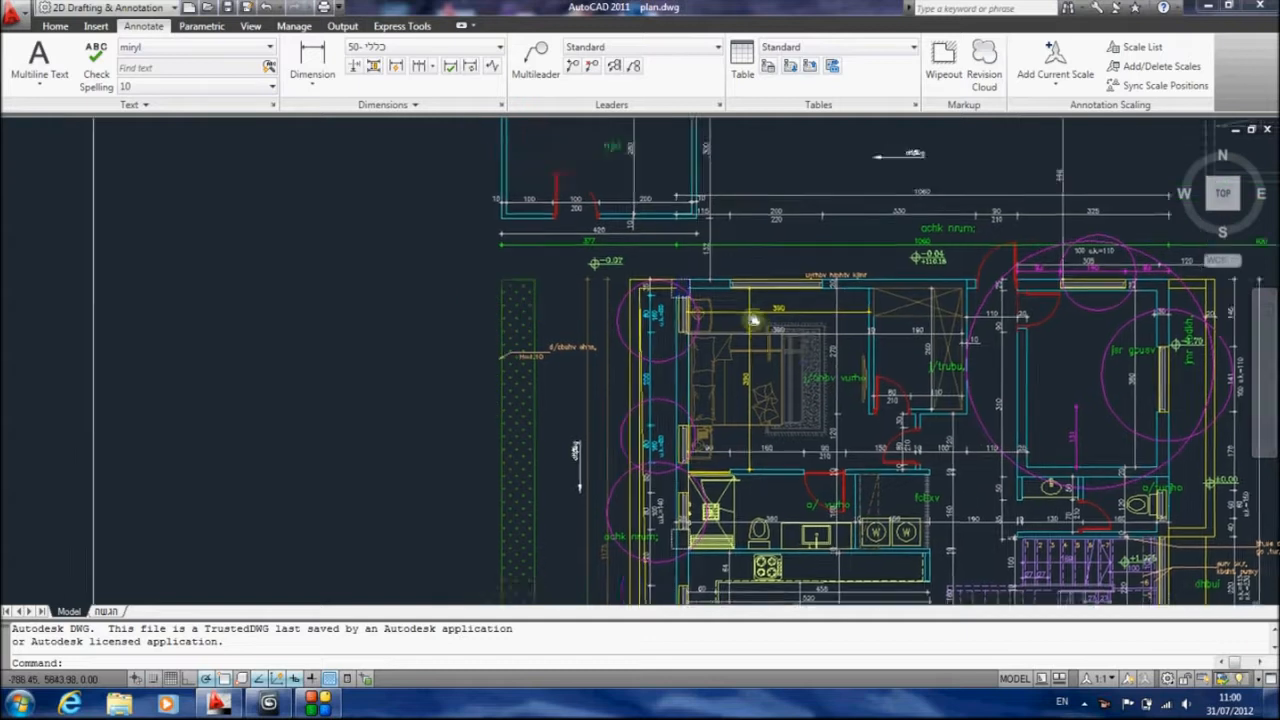
middle_click_drag(569, 300, 614, 274)
left_click(528, 202)
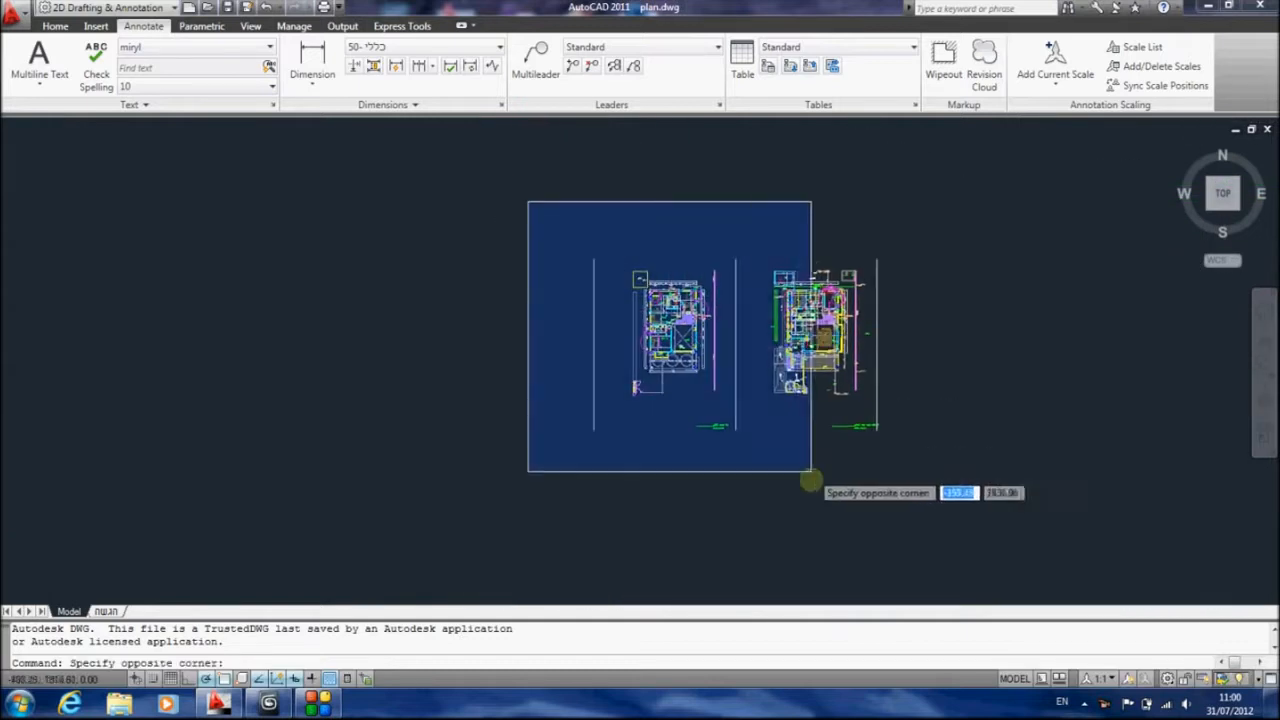
left_click(752, 489)
key("Delete")
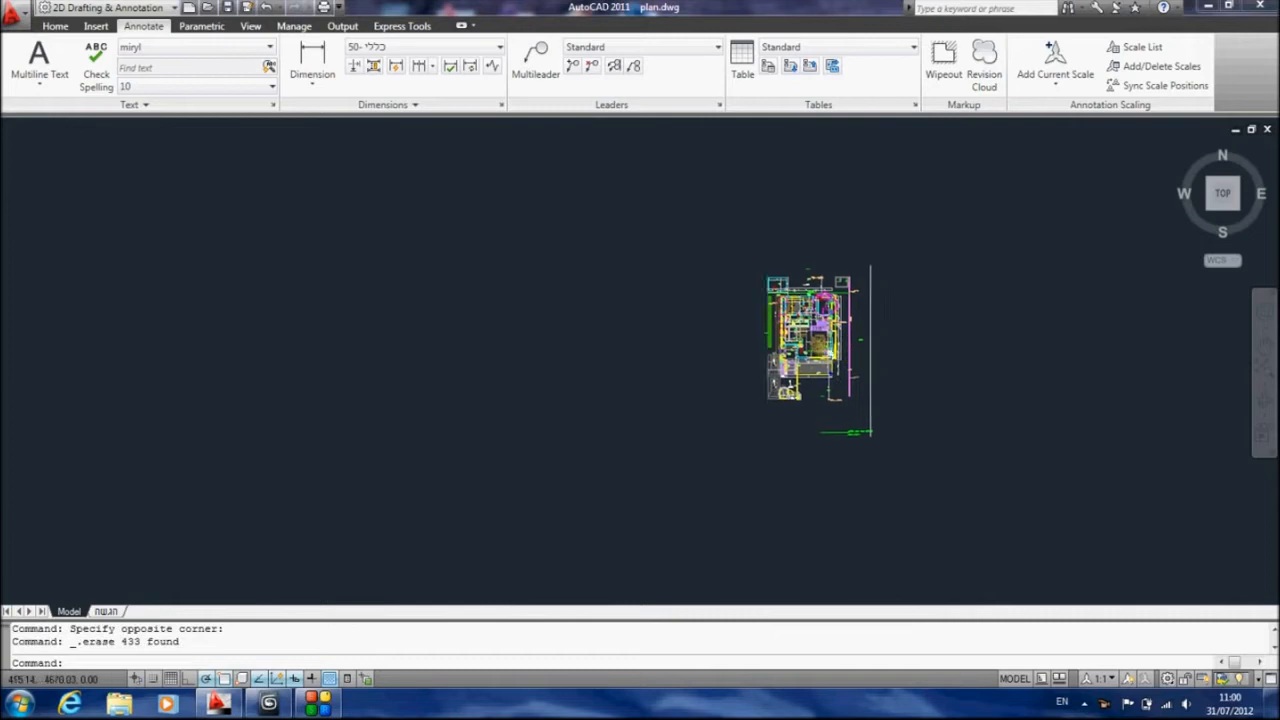
Erase the eastern part of the remaining floor plan with a crossing selection, including the stairs, living area and site boundary lines
scroll(868, 342, "up", 3)
left_click(964, 151)
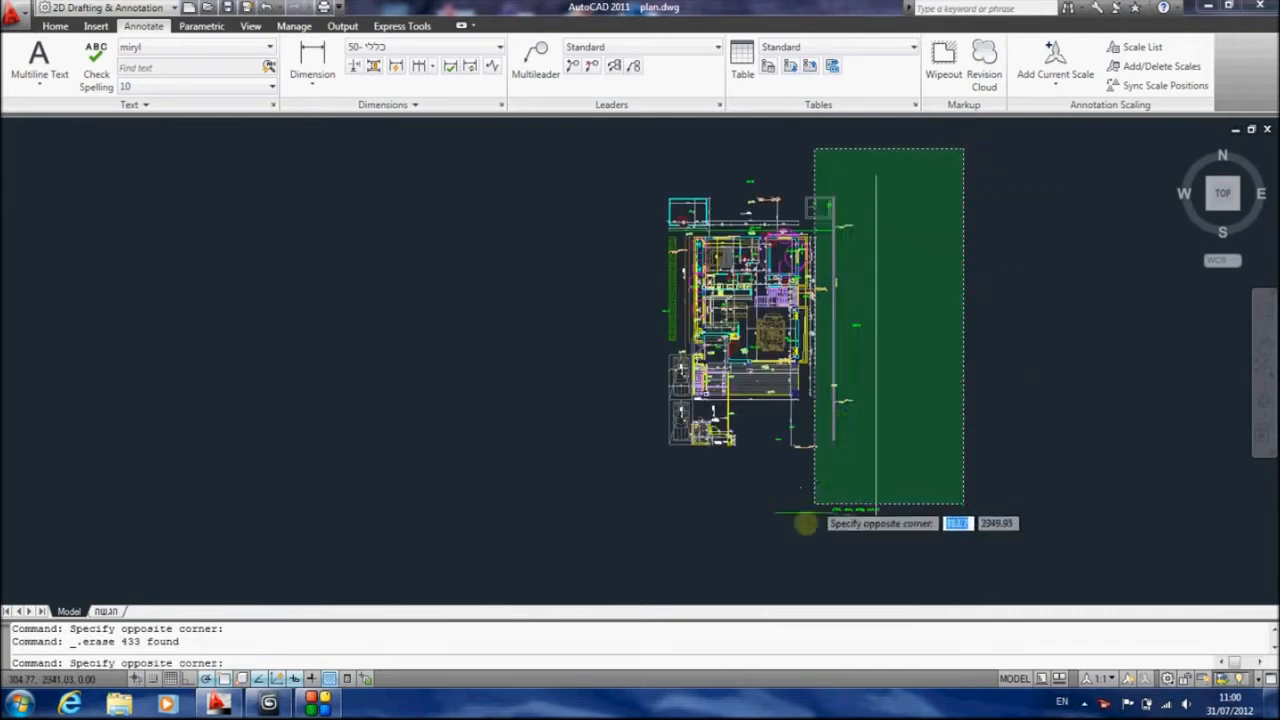
left_click(780, 553)
scroll(789, 446, "up", 5)
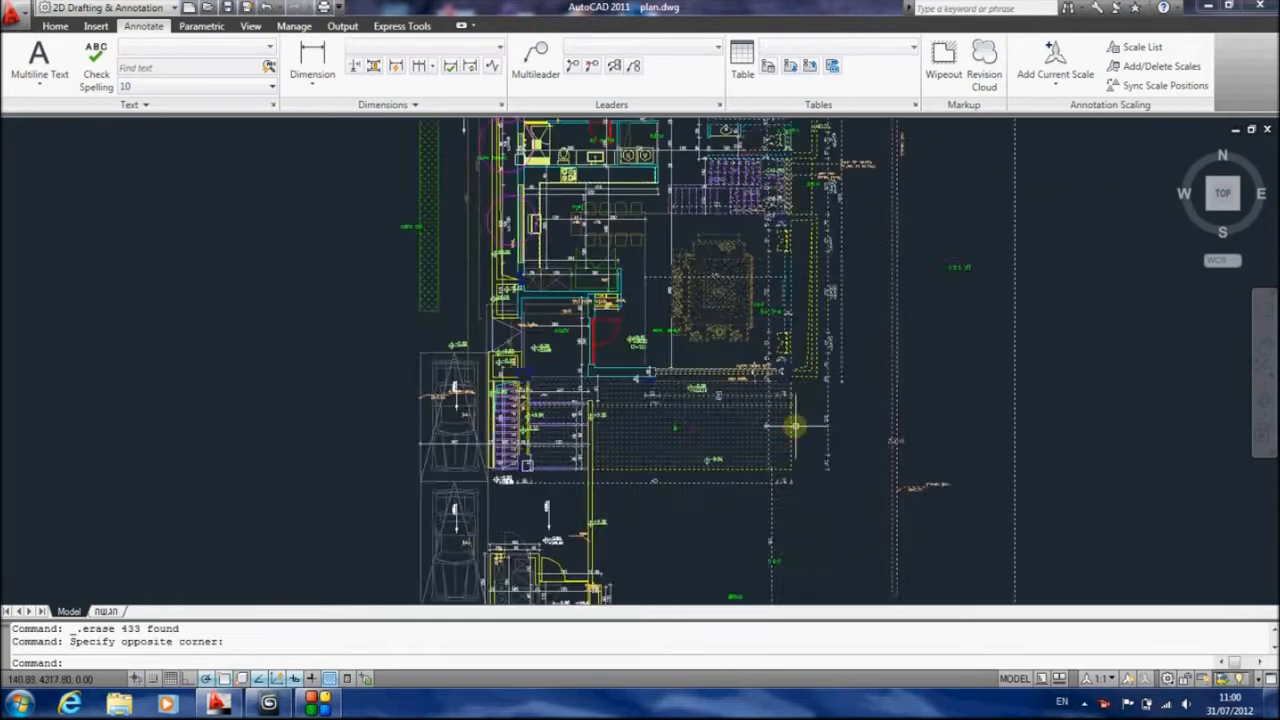
scroll(713, 372, "up", 2)
key("Delete")
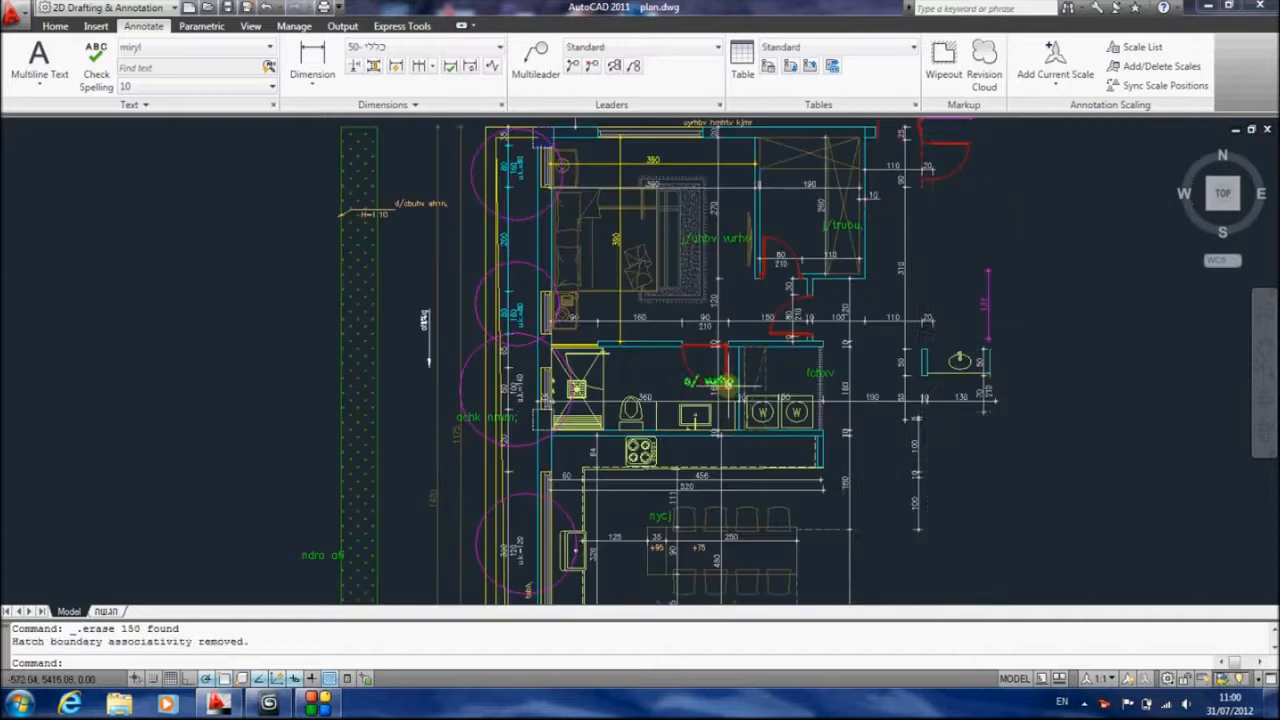
Erase the hatched hedge strip and other objects fully enclosed by a window selection along the plan's western edge
scroll(870, 402, "down", 3)
scroll(653, 263, "down", 3)
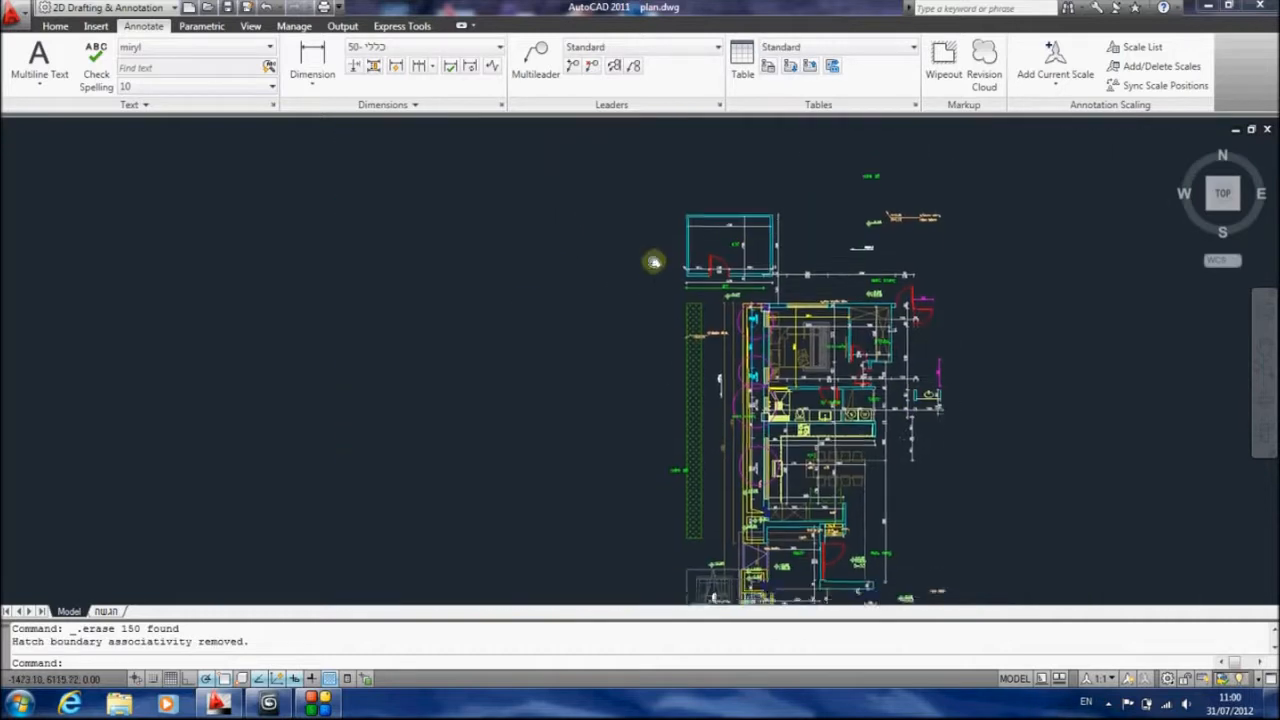
left_click(595, 178)
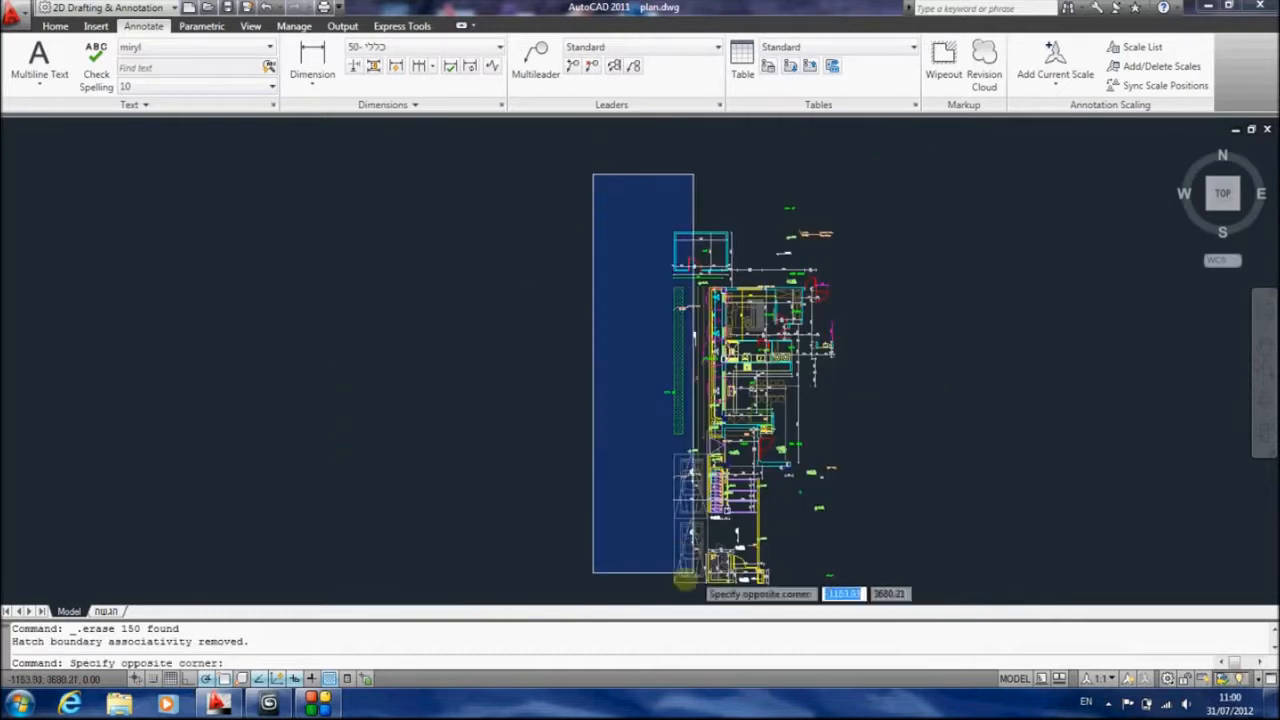
left_click(688, 600)
key("Delete")
left_click(894, 597)
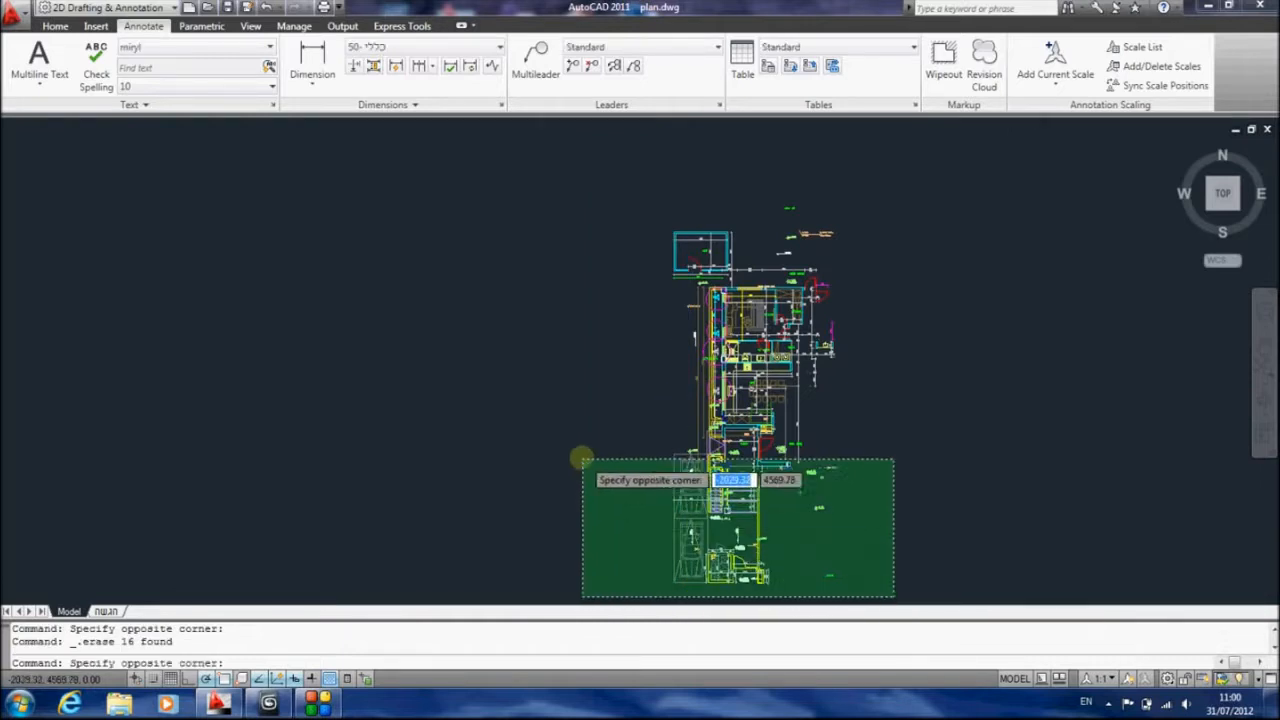
left_click(576, 392)
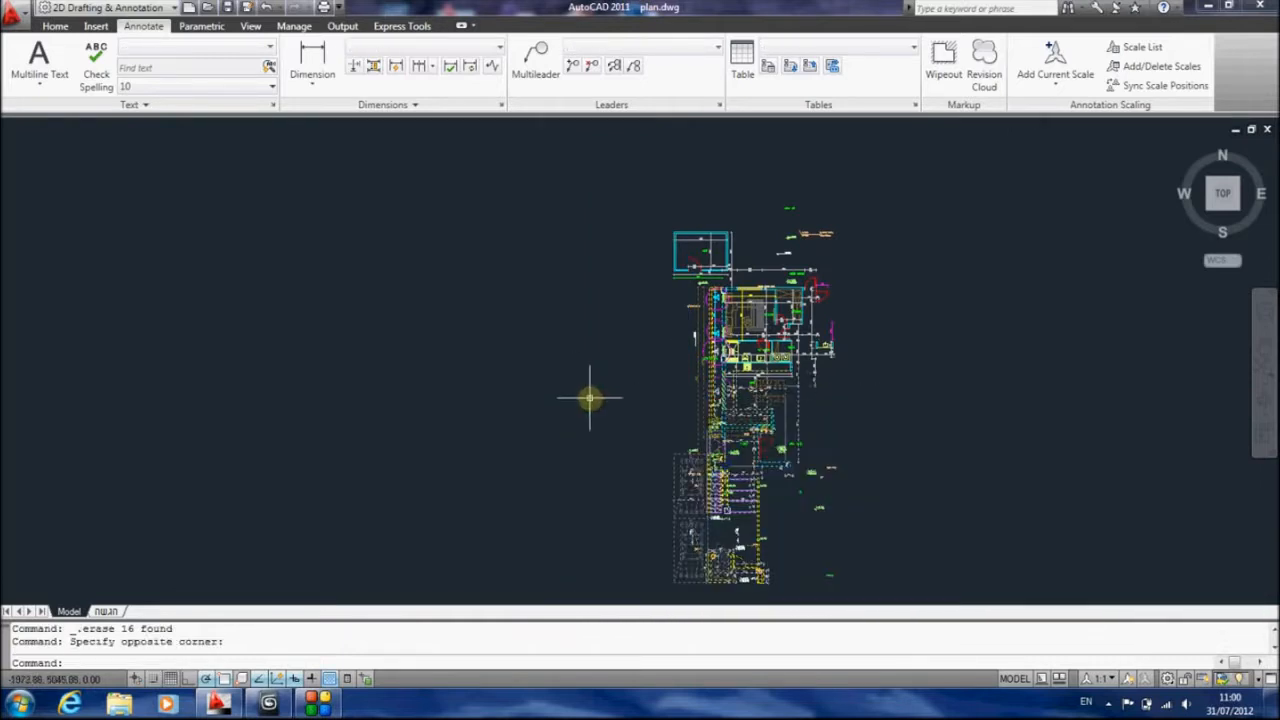
scroll(691, 353, "up", 3)
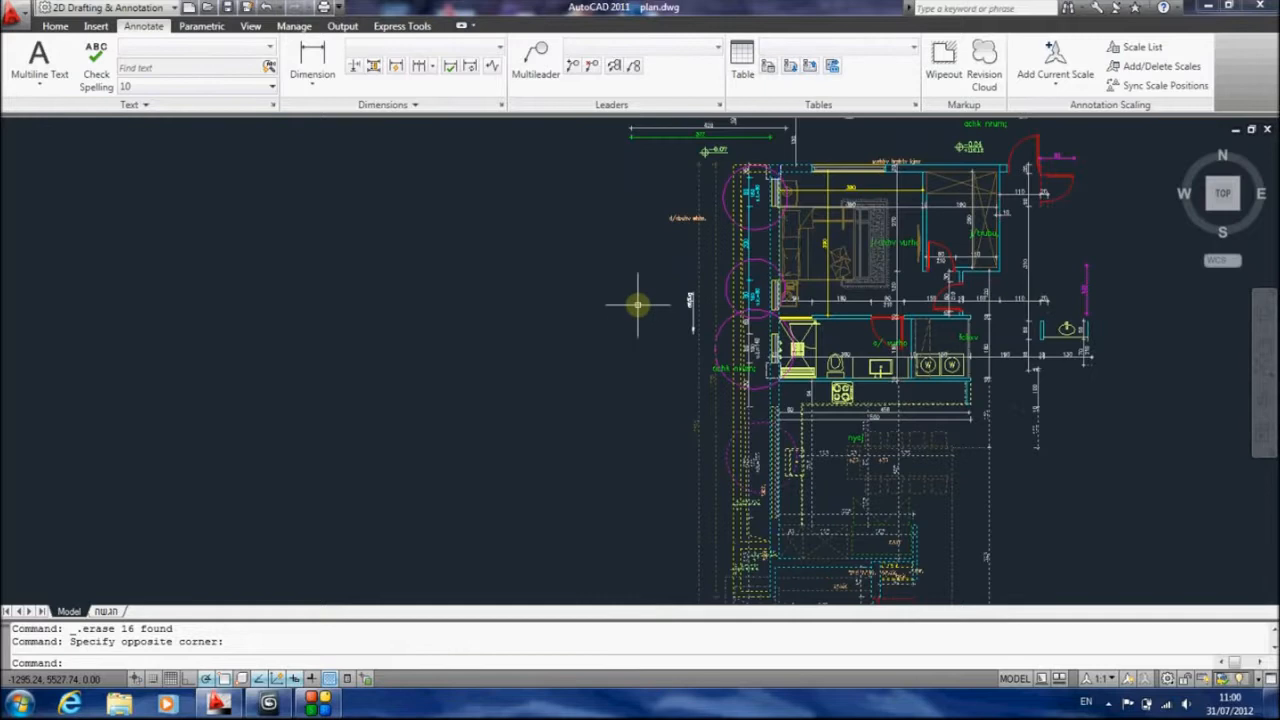
key("Escape")
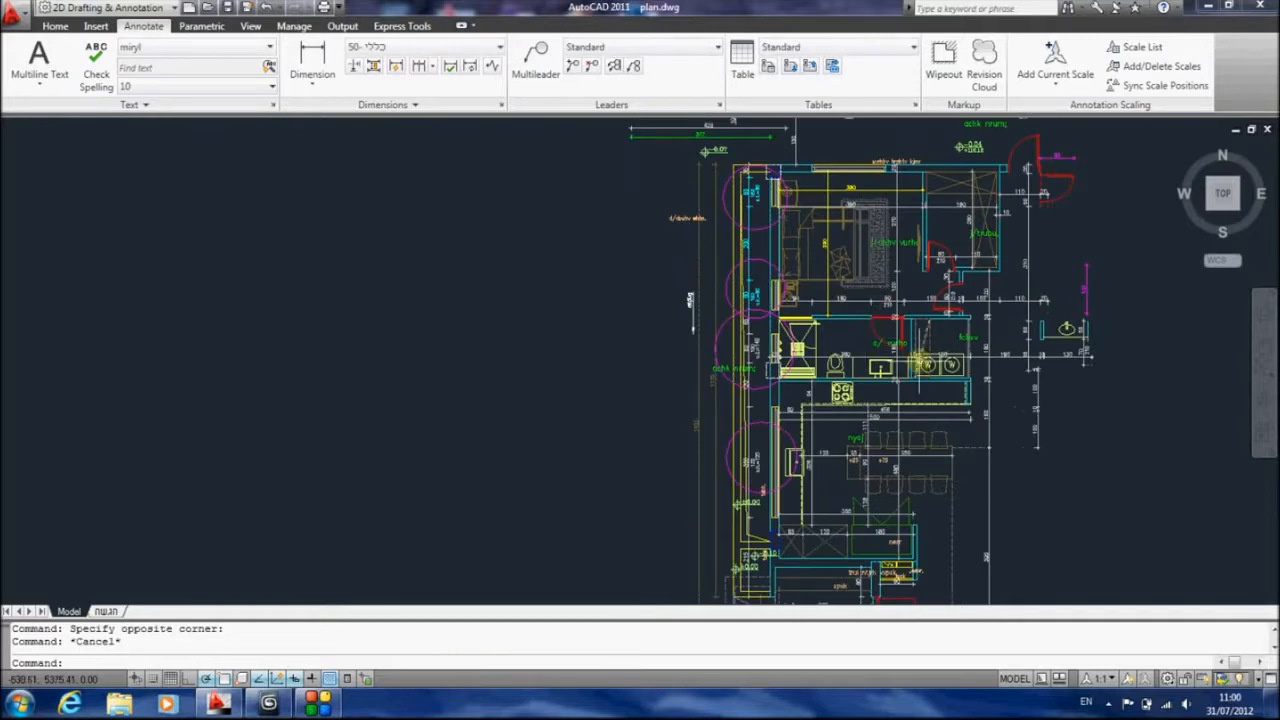
Draw a straight horizontal polyline across the full width of the plan, just below the bedroom's lower wall
type("pl")
key("Return")
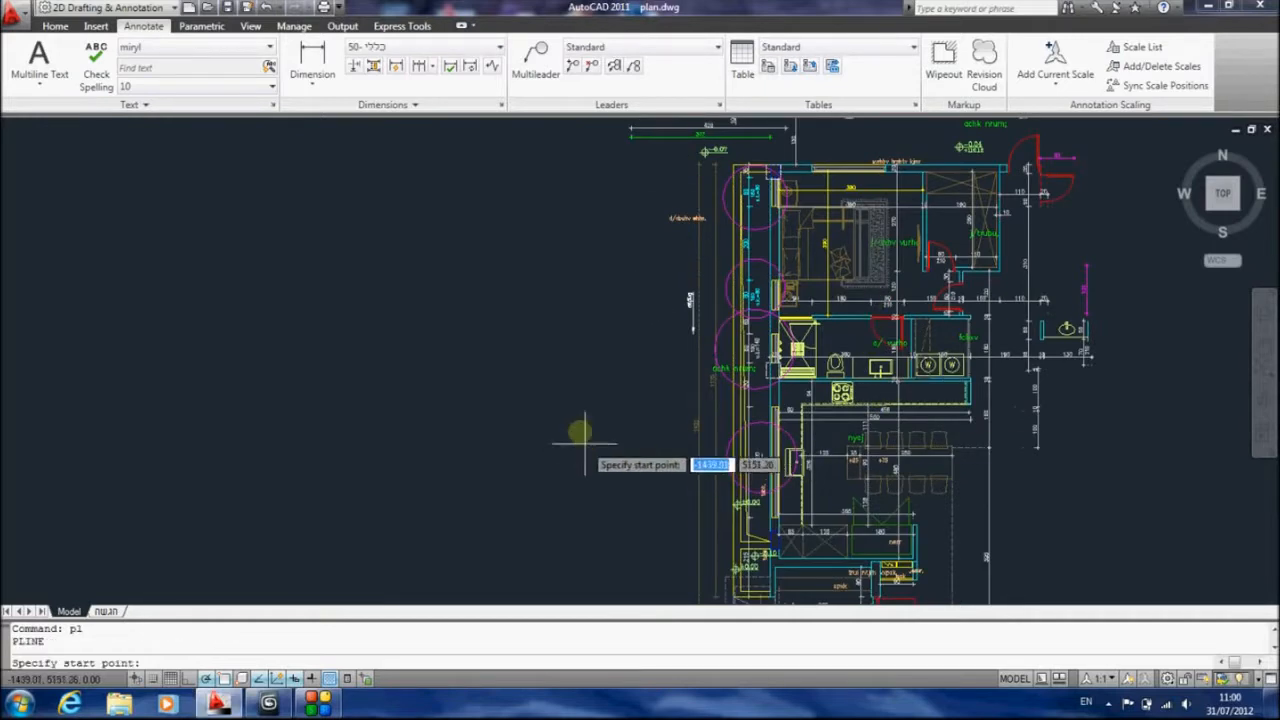
left_click(591, 326)
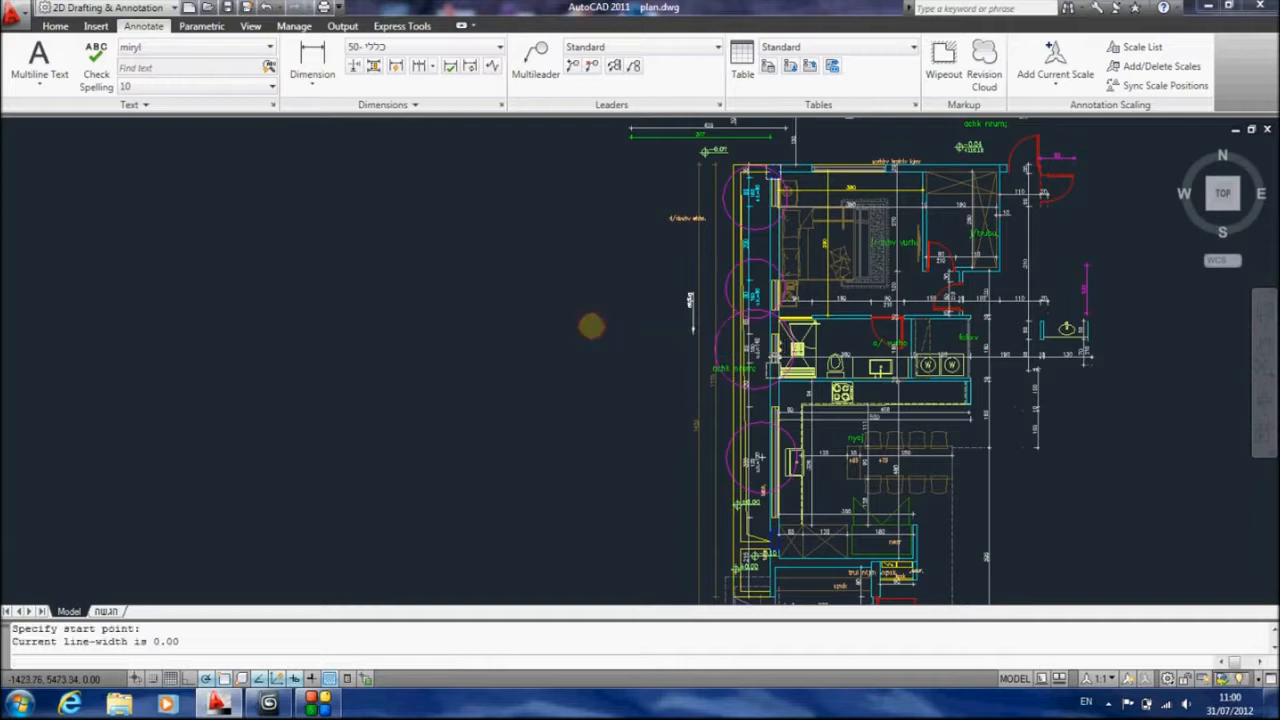
left_click(1213, 326)
key("Escape")
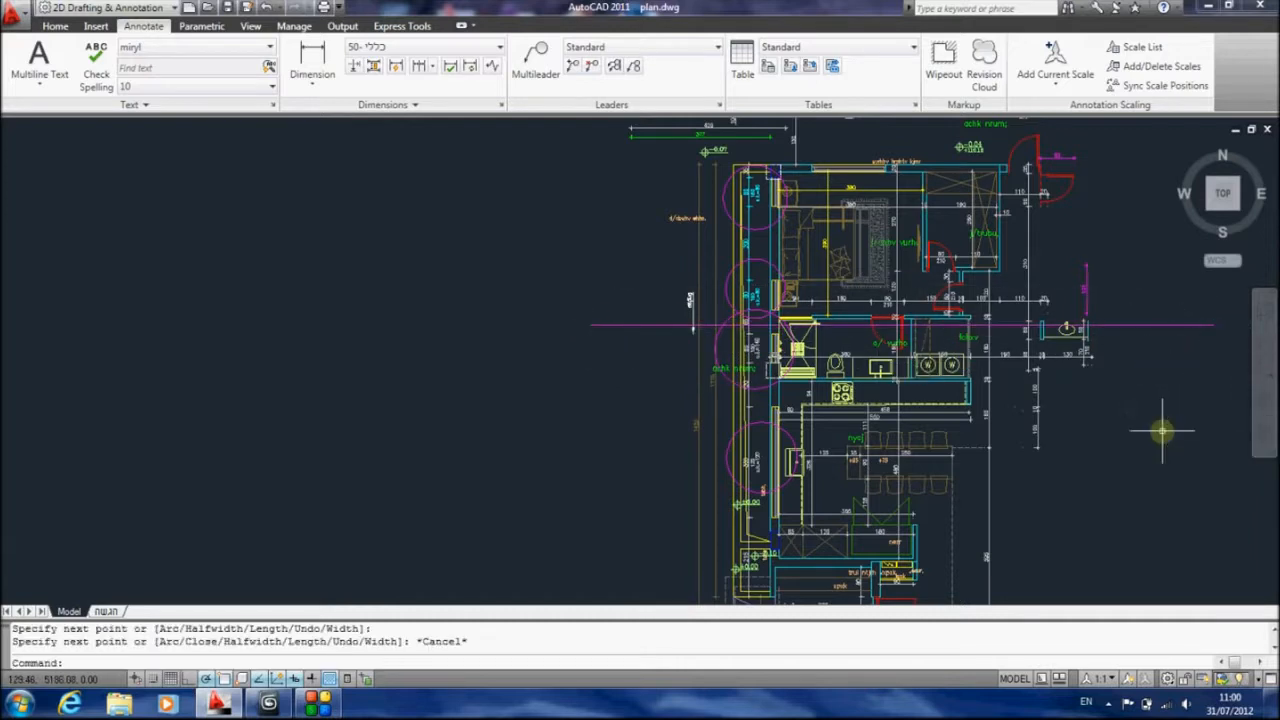
Trim the plan's lines below the horizontal polyline, using the polyline as the cutting edge
type("tr")
key("Return")
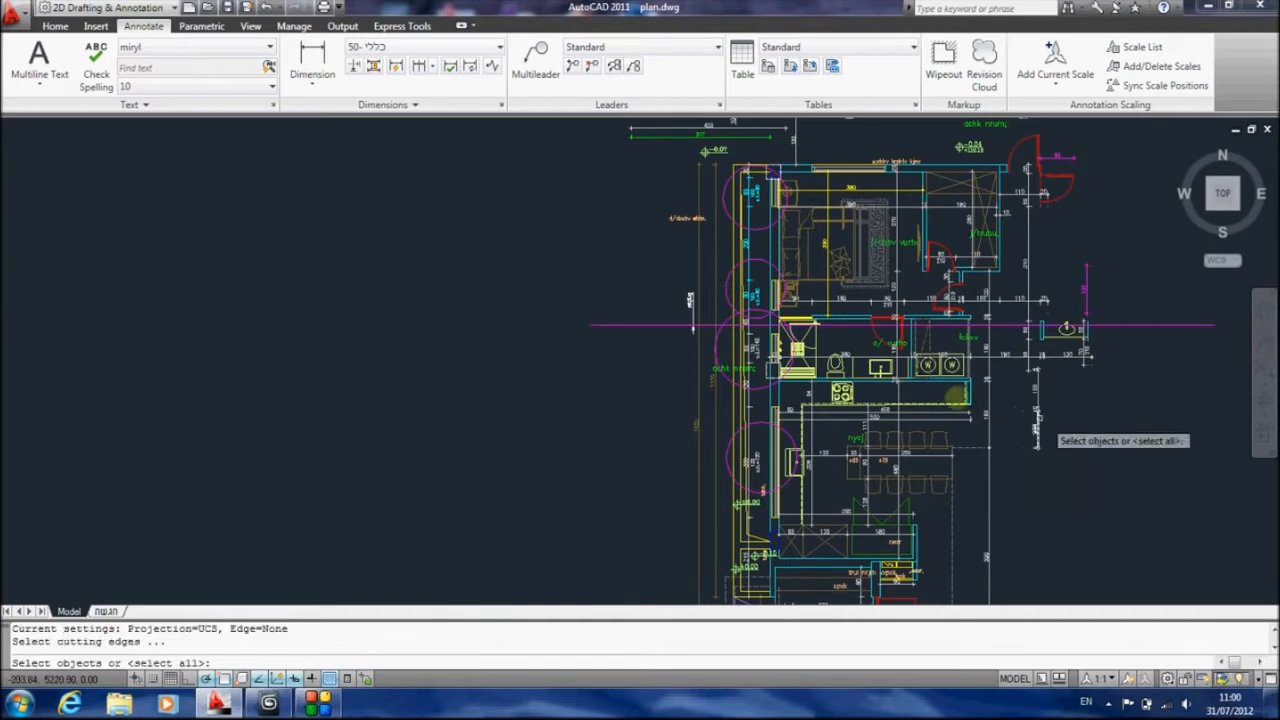
left_click(662, 325)
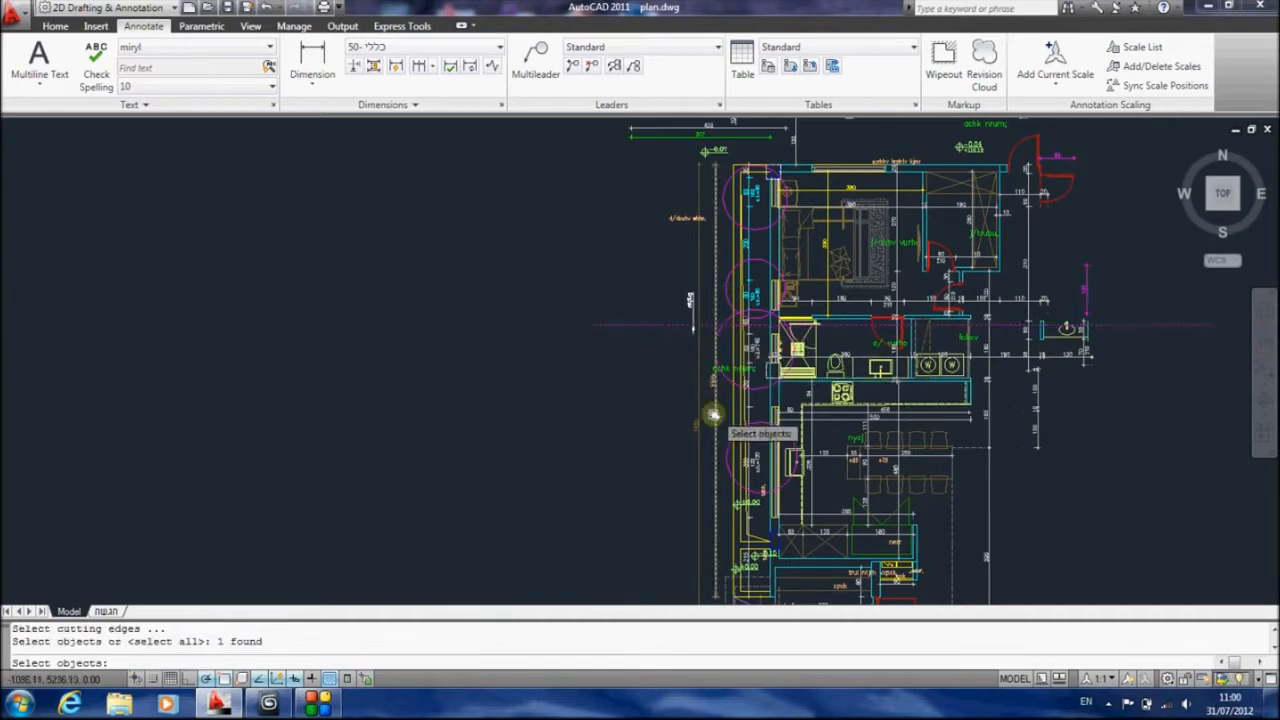
scroll(603, 314, "down", 3)
key("Return")
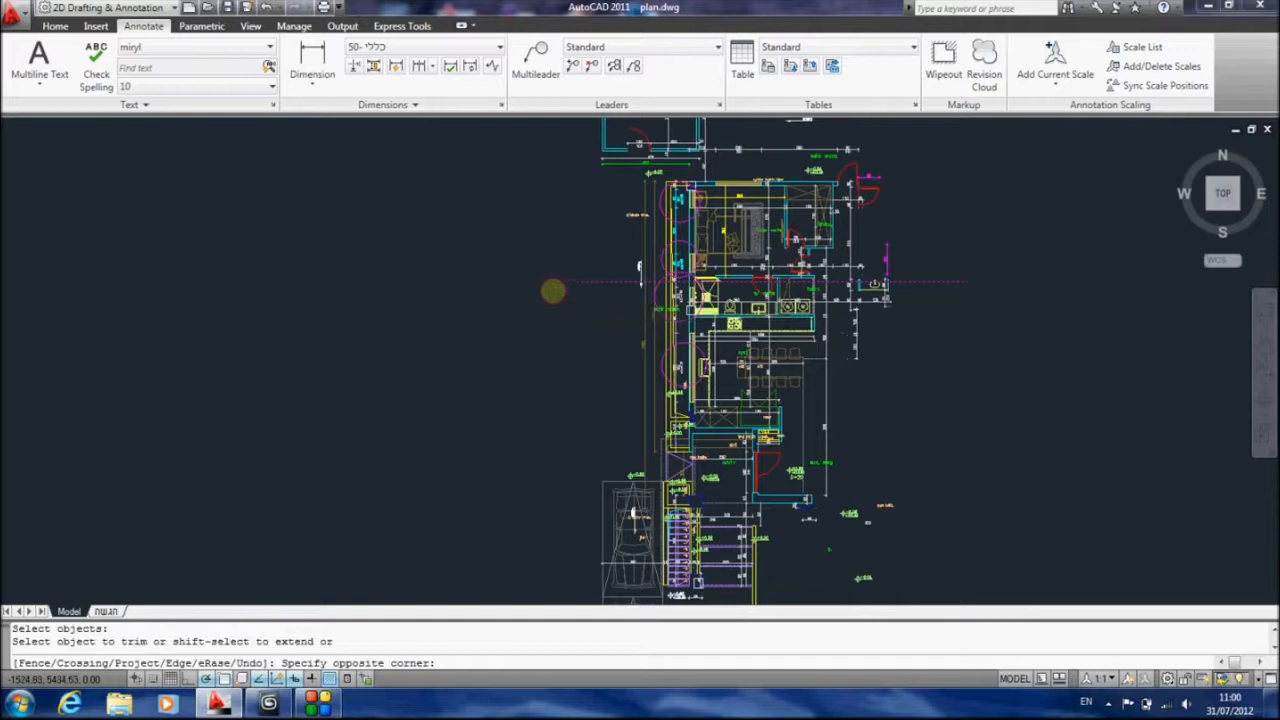
left_click(553, 290)
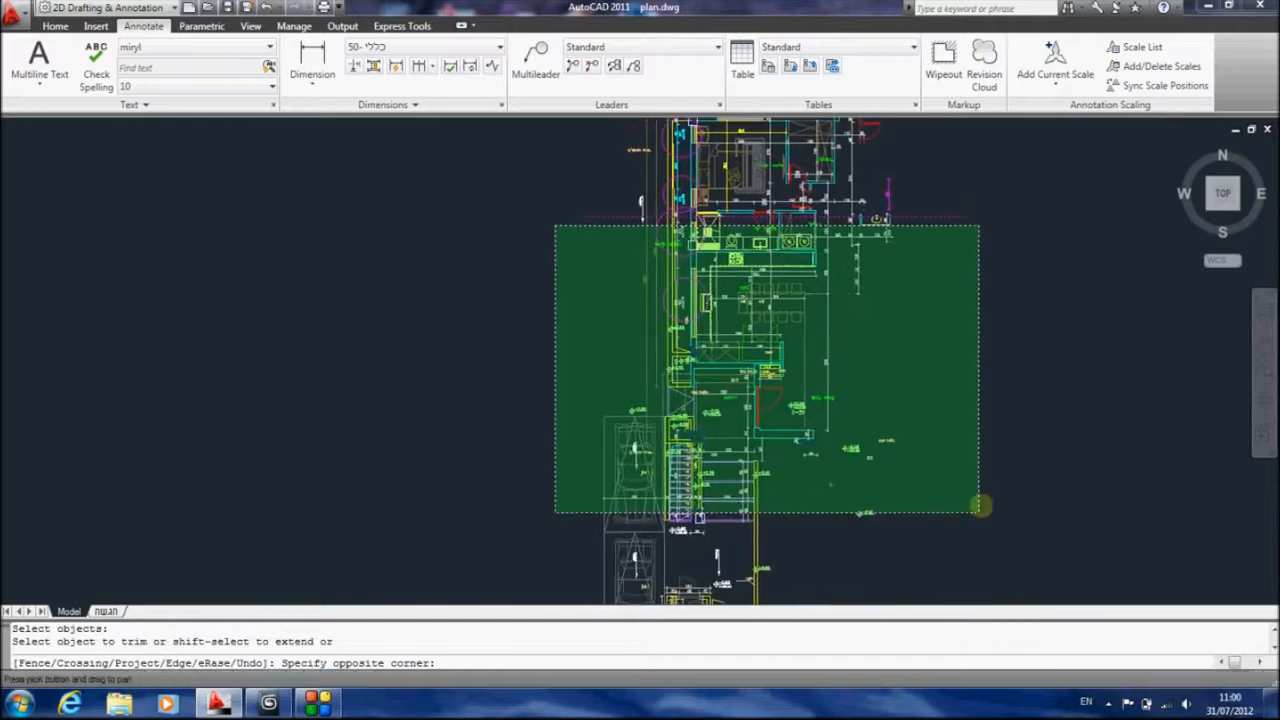
scroll(964, 565, "down", 3)
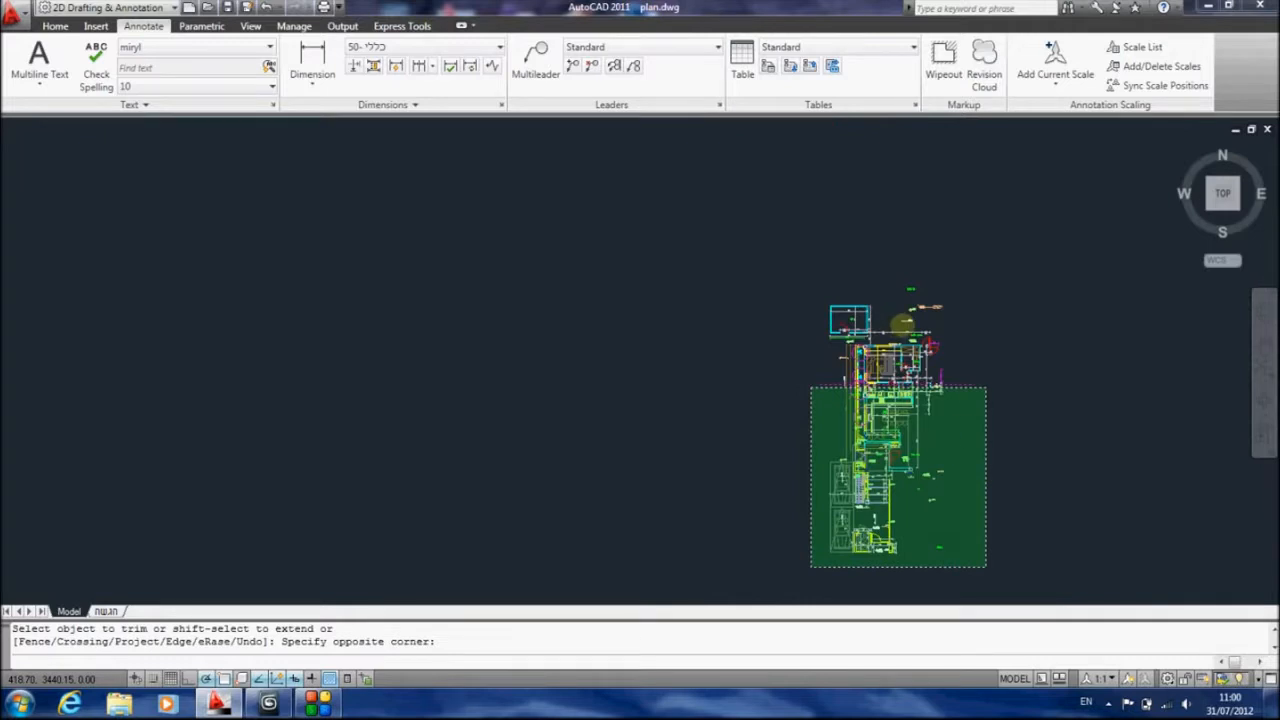
left_click(902, 322)
scroll(885, 400, "up", 5)
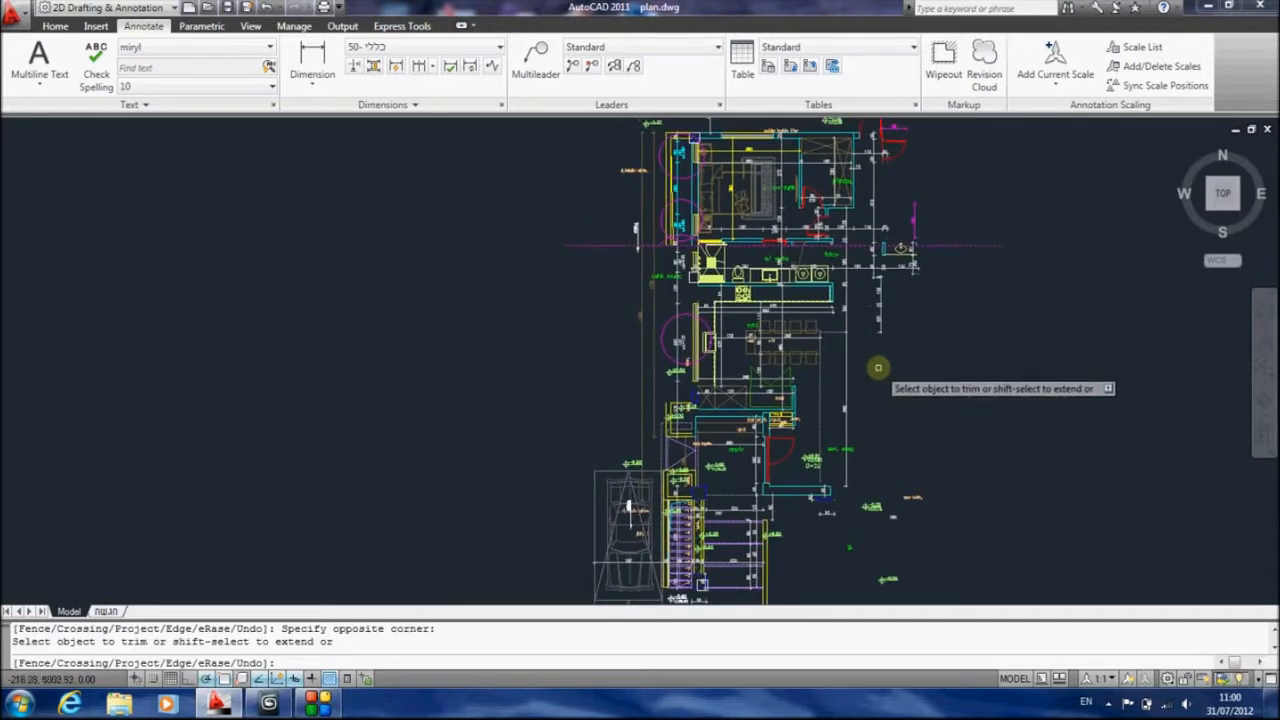
key("Escape")
key("Escape")
Erase the horizontal cutting polyline and the kitchen, dining and entrance objects enclosed below the bathroom
left_click(945, 245)
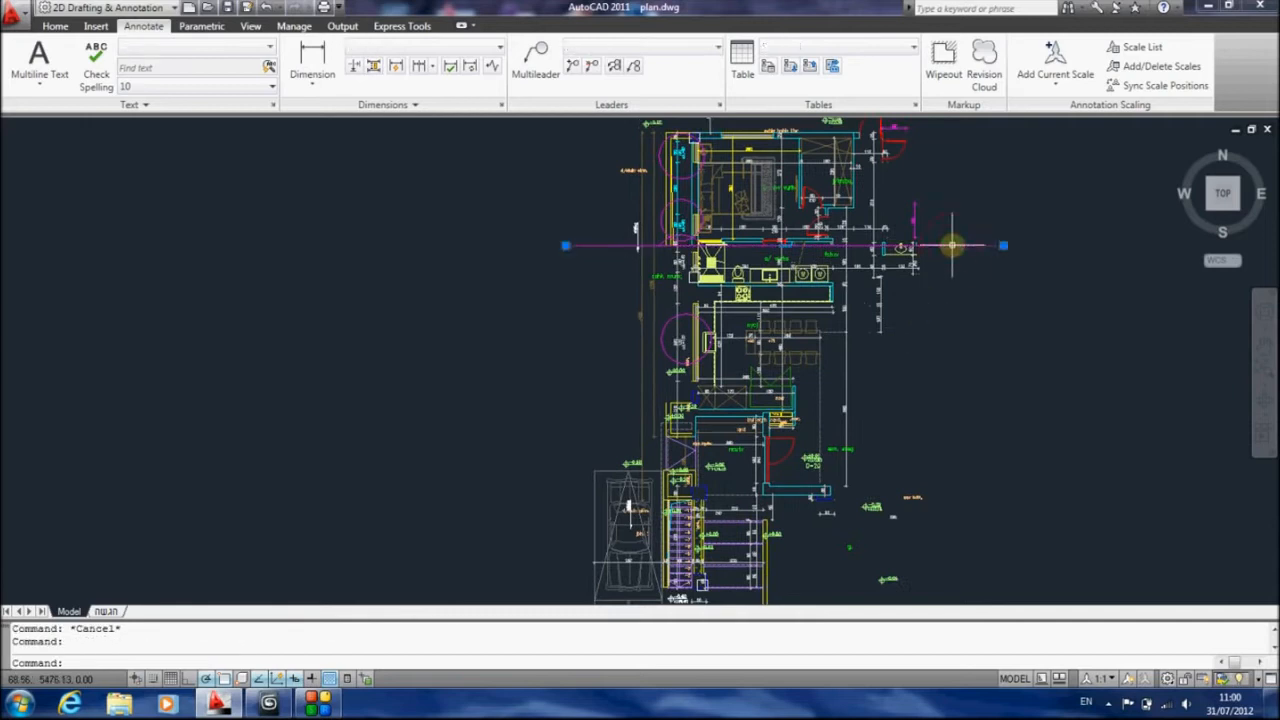
key("Delete")
left_click(557, 265)
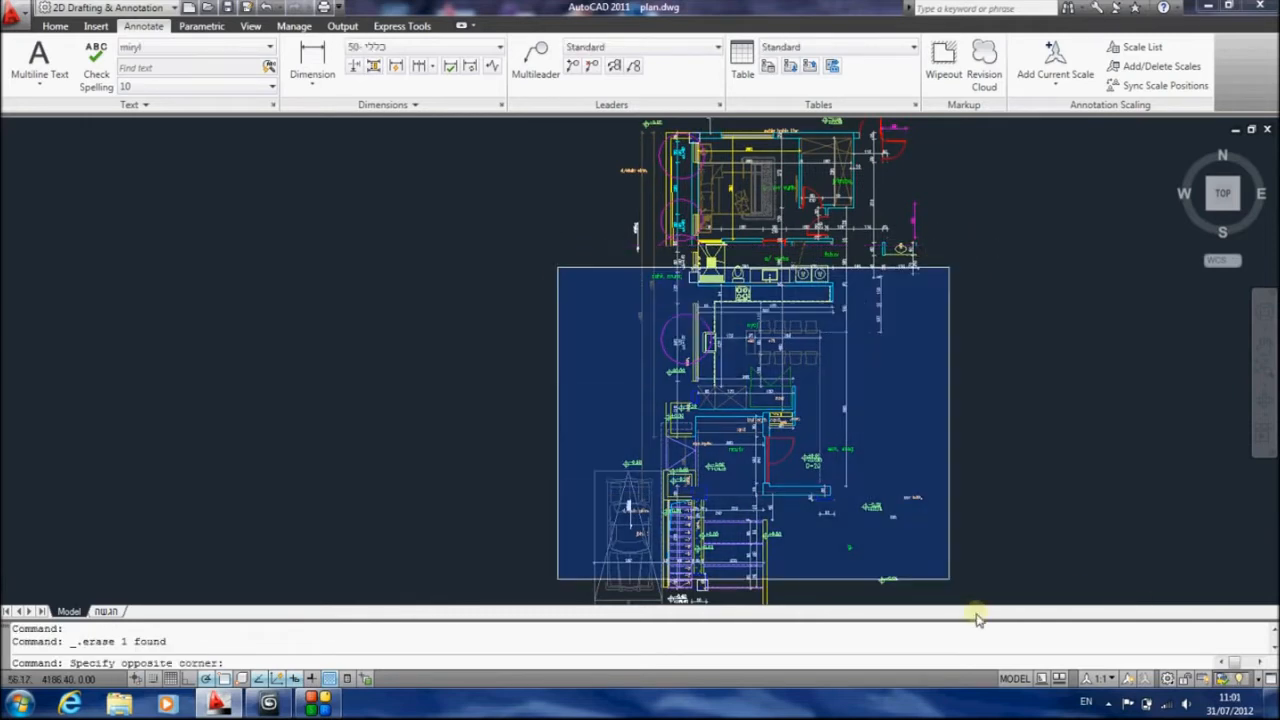
left_click(1012, 545)
key("Delete")
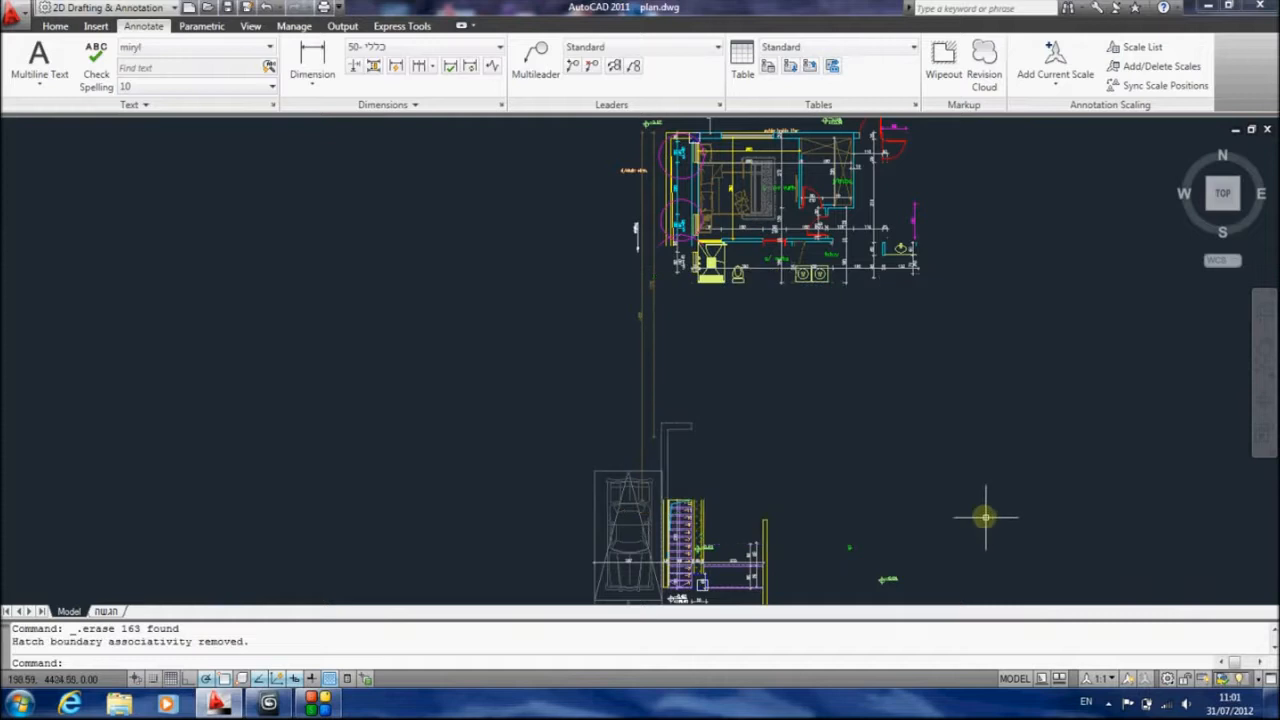
Erase the remaining parking spaces, stairs and entrance objects to the south, plus the two long vertical dimensions
scroll(1000, 414, "down", 2)
left_click(649, 310)
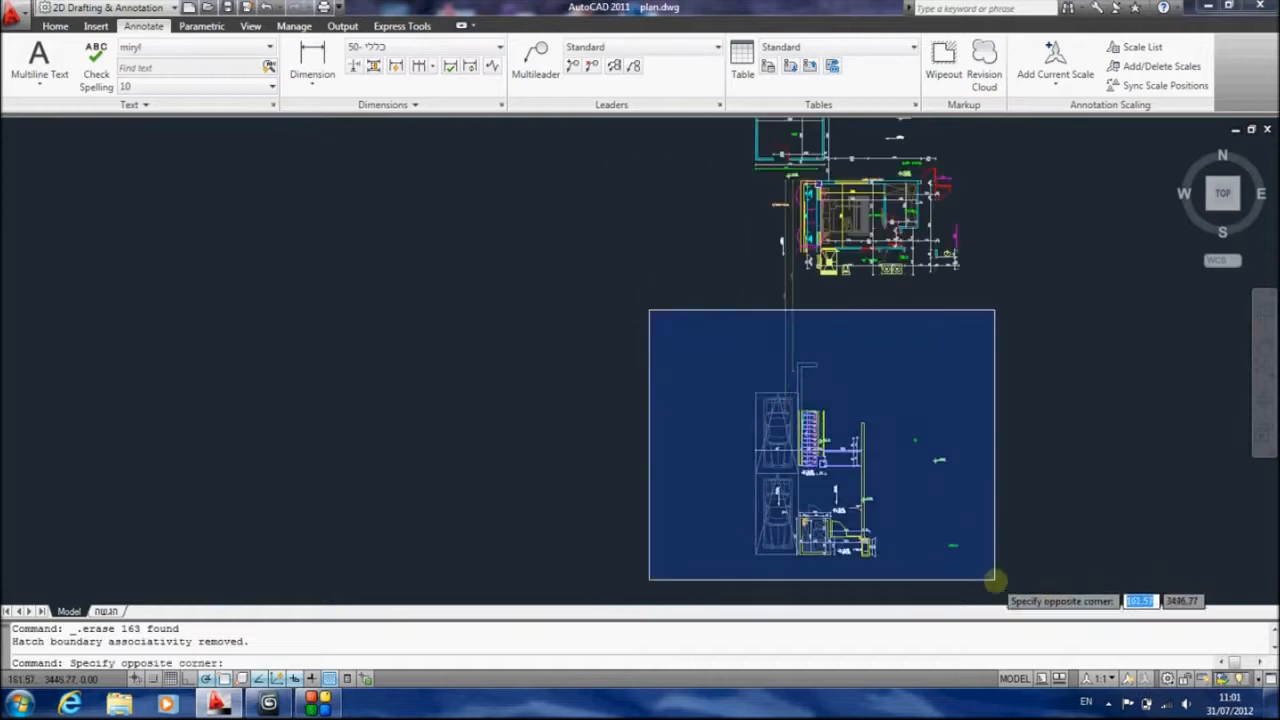
left_click(996, 578)
key("Delete")
left_click(862, 455)
left_click(725, 328)
key("Delete")
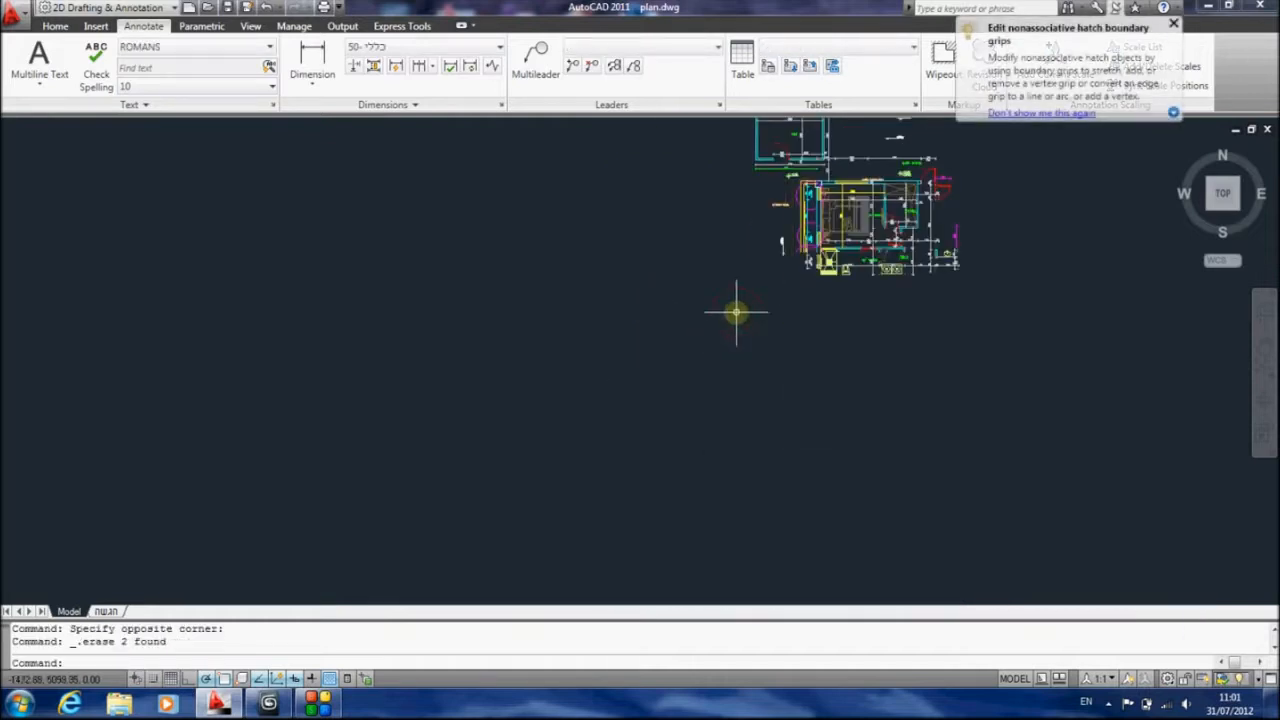
Erase the detached rectangular outbuilding and the notes west of the bedroom with a crossing selection
middle_click_drag(766, 303, 780, 369)
left_click(810, 345)
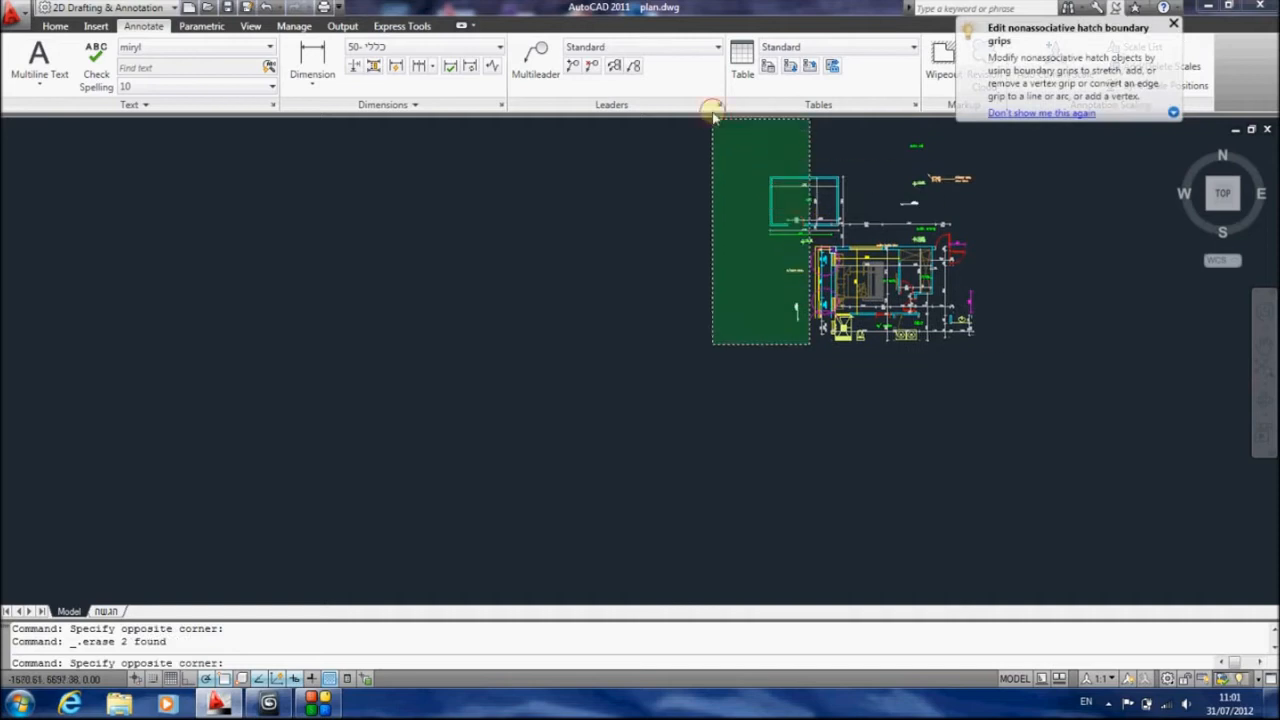
left_click(723, 154)
key("Delete")
Erase the leftover notes and the dimension chain above the bedroom's upper wall
left_click(796, 183)
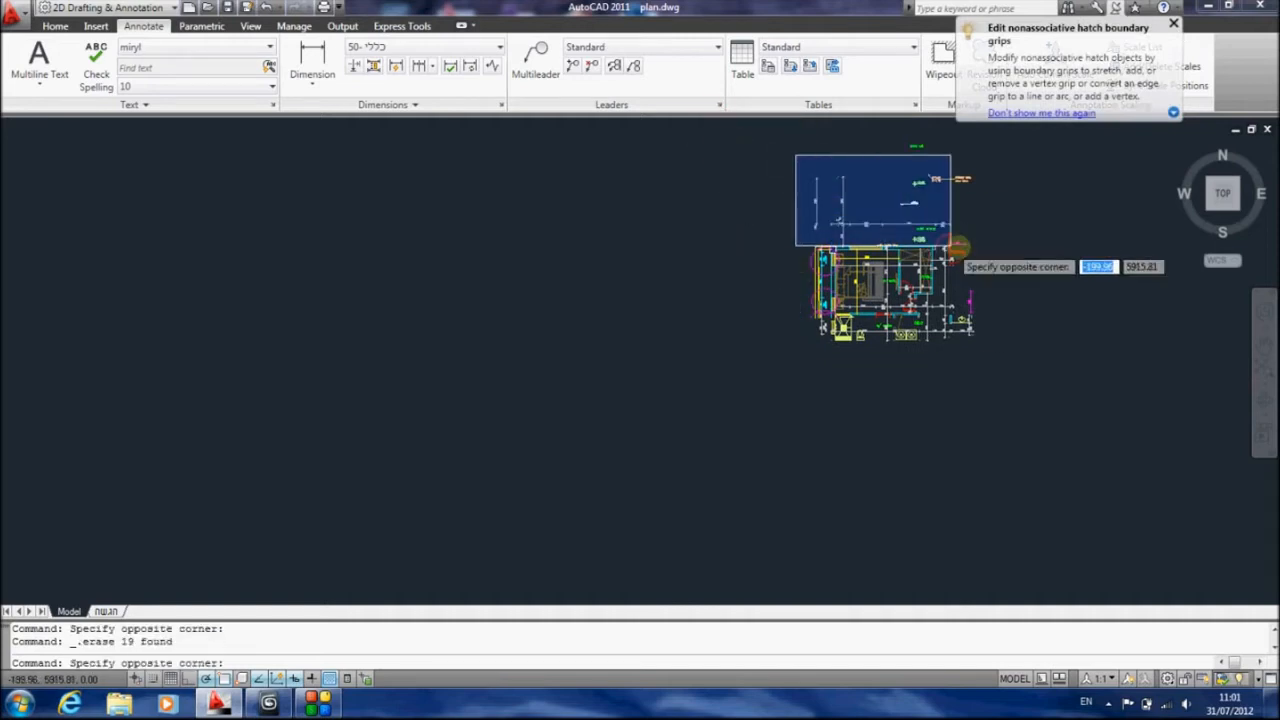
left_click(988, 232)
key("Delete")
scroll(967, 240, "up", 5)
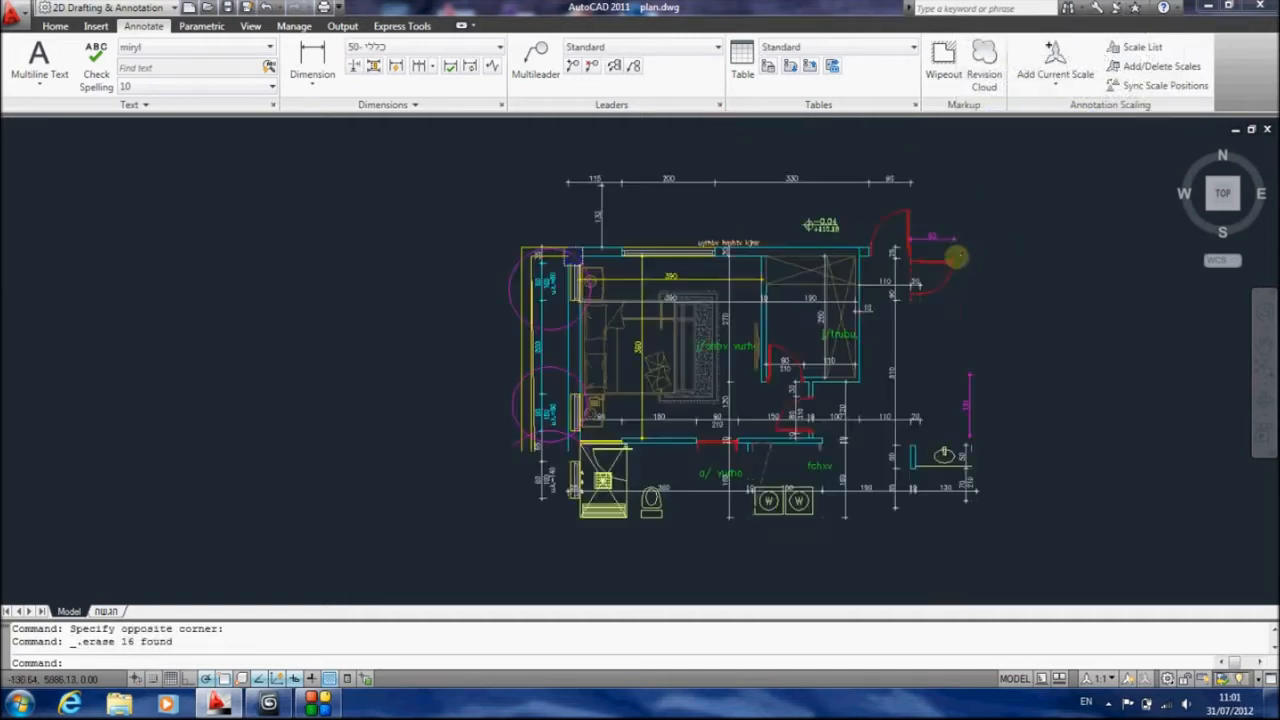
left_click(952, 150)
left_click(494, 234)
key("Delete")
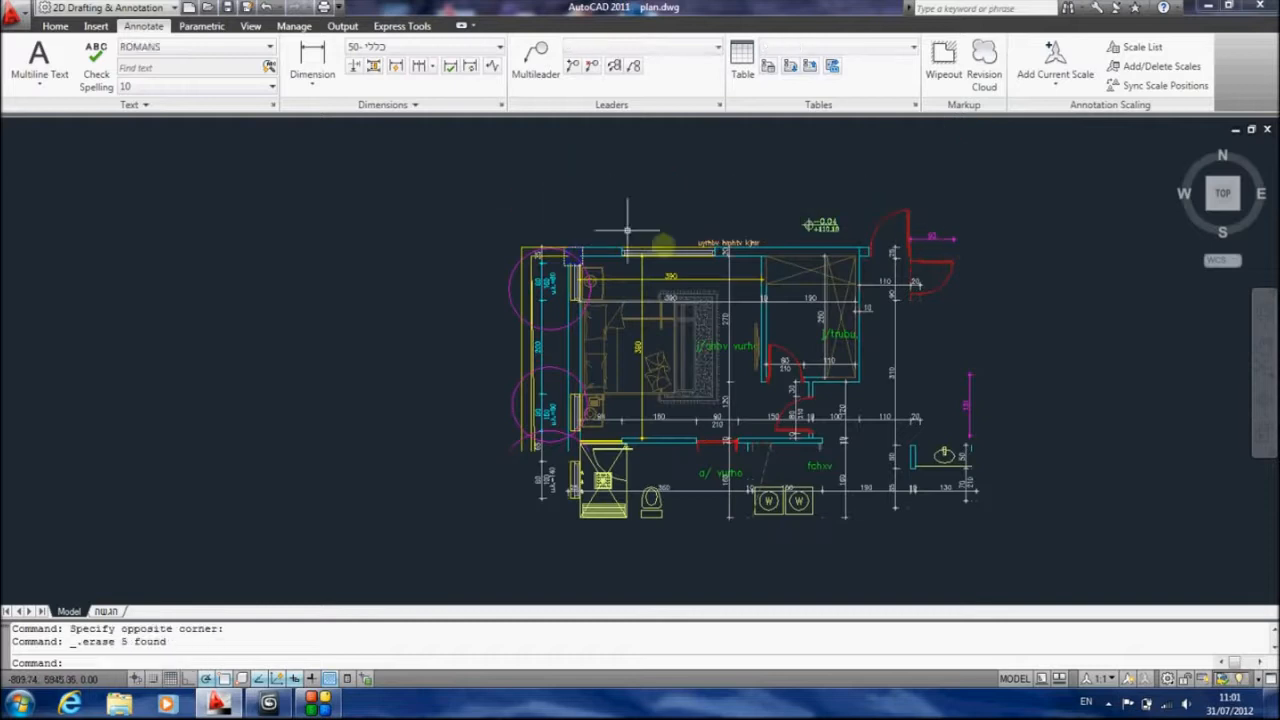
Erase the red doors, washbasin and dimensions east of the wardrobe room with two crossing selections
left_click(988, 202)
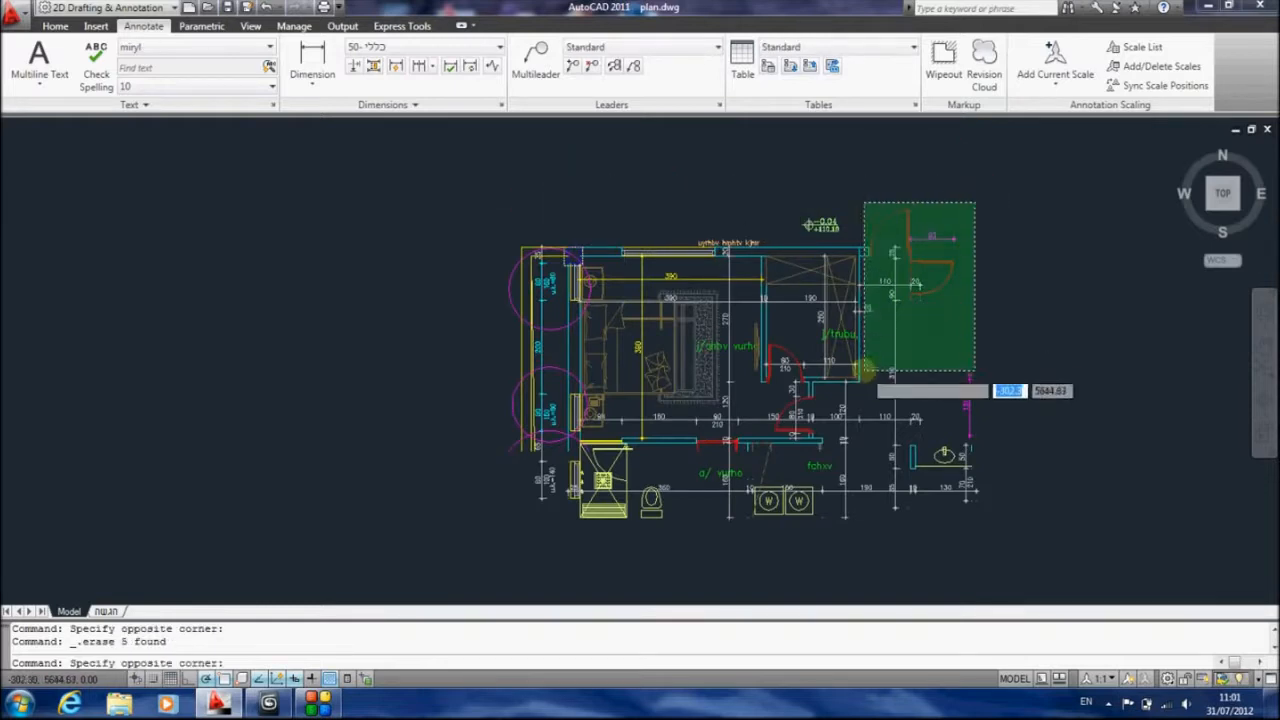
left_click(834, 408)
key("Delete")
left_click(940, 372)
left_click(857, 528)
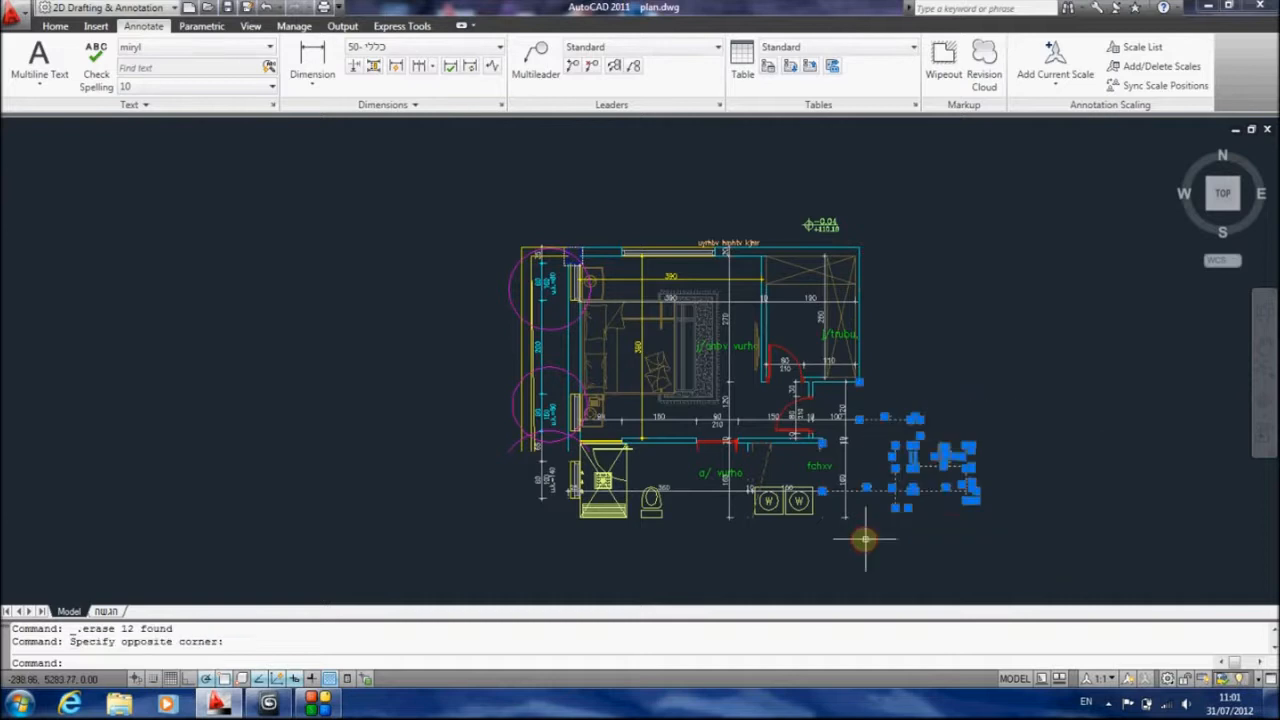
key("Delete")
Erase the dimensions southeast of the entry door and the shower, toilet and washing machines below the bedroom's lower wall
left_click(922, 406)
left_click(829, 526)
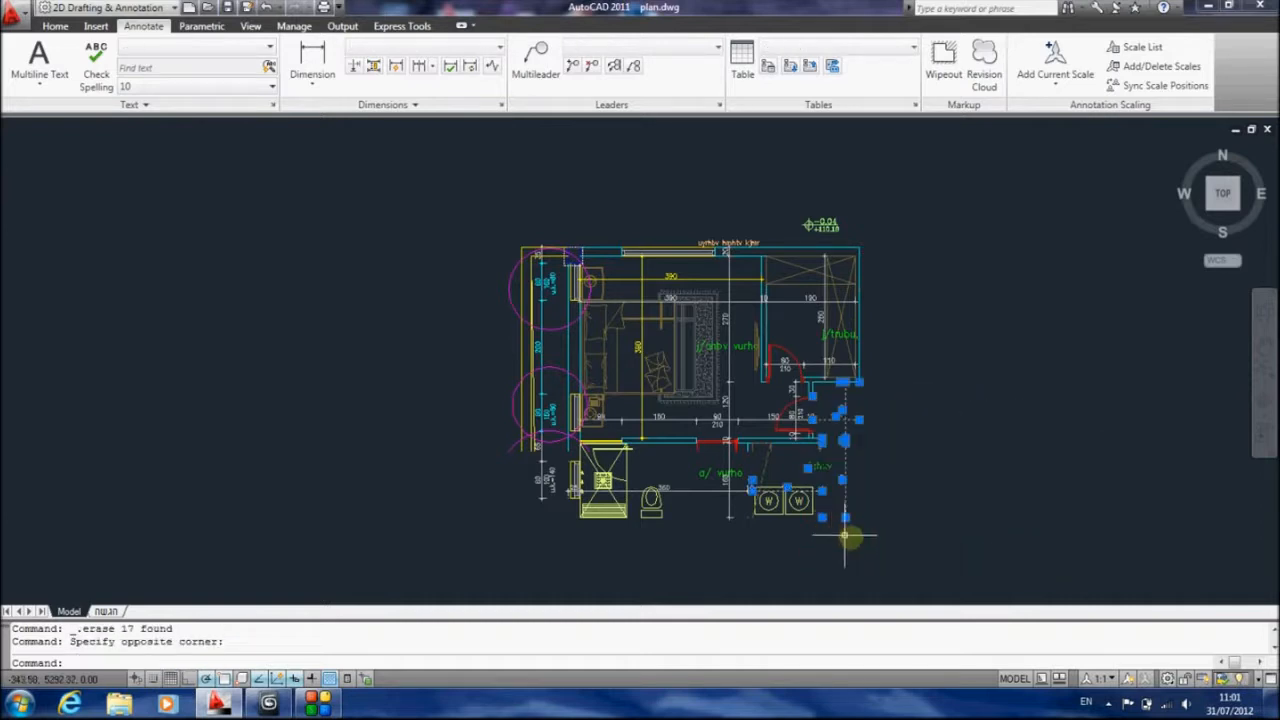
key("Delete")
left_click(900, 557)
left_click(462, 448)
key("Delete")
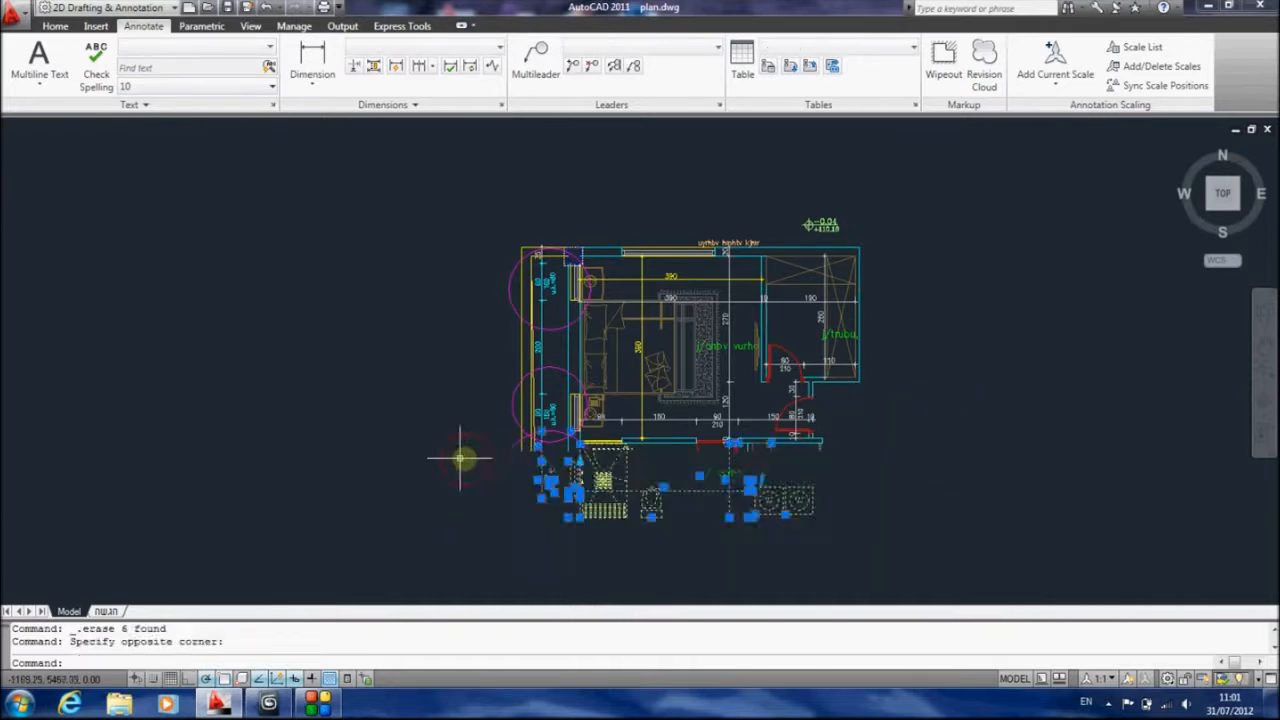
Erase the outer outlines, magenta circles and dimension chain west of the bedroom with a crossing selection
scroll(740, 470, "up", 3)
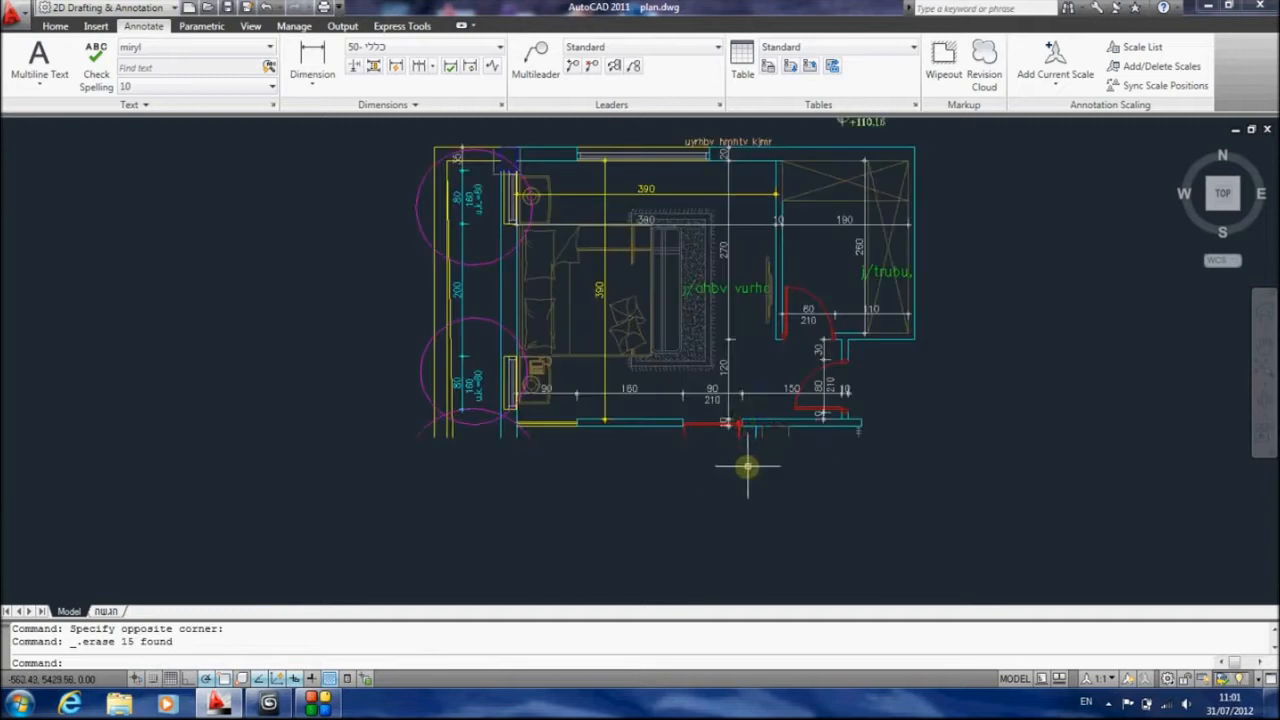
middle_click_drag(749, 457, 928, 463)
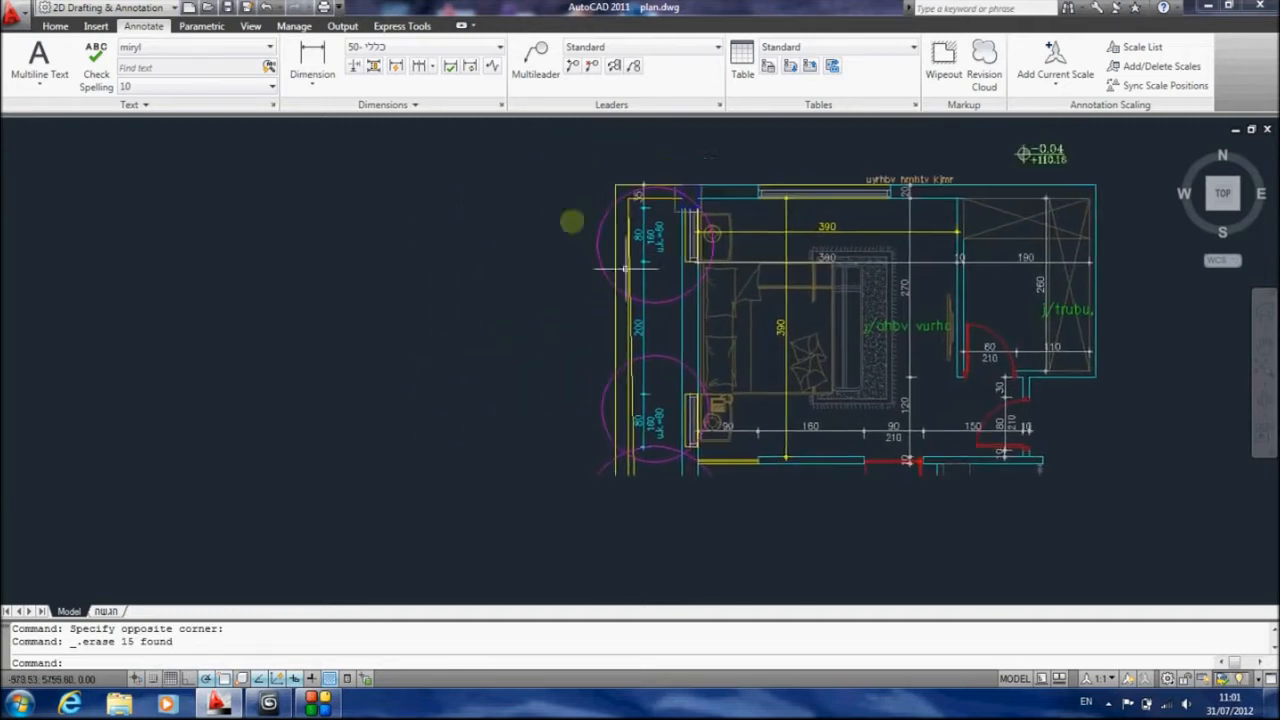
left_click(672, 156)
left_click(509, 531)
key("Delete")
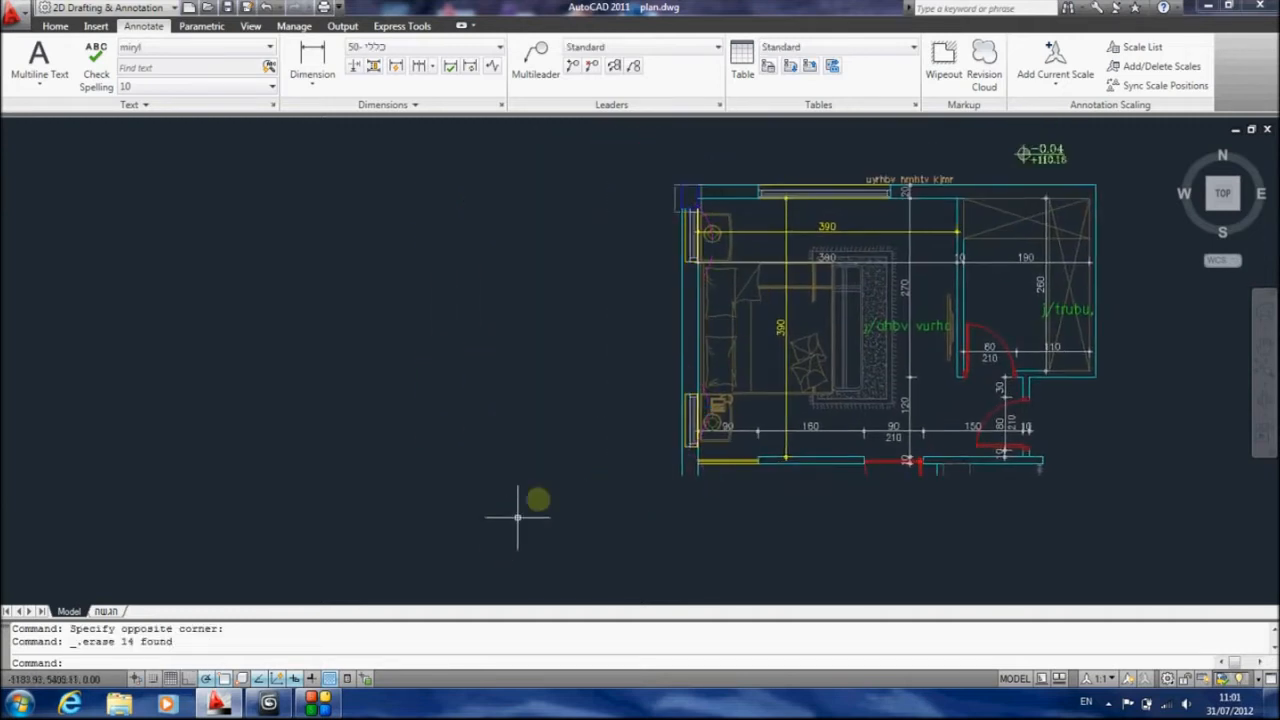
Erase the level marker and the text note above the bedroom's upper wall
middle_click_drag(616, 277, 561, 277)
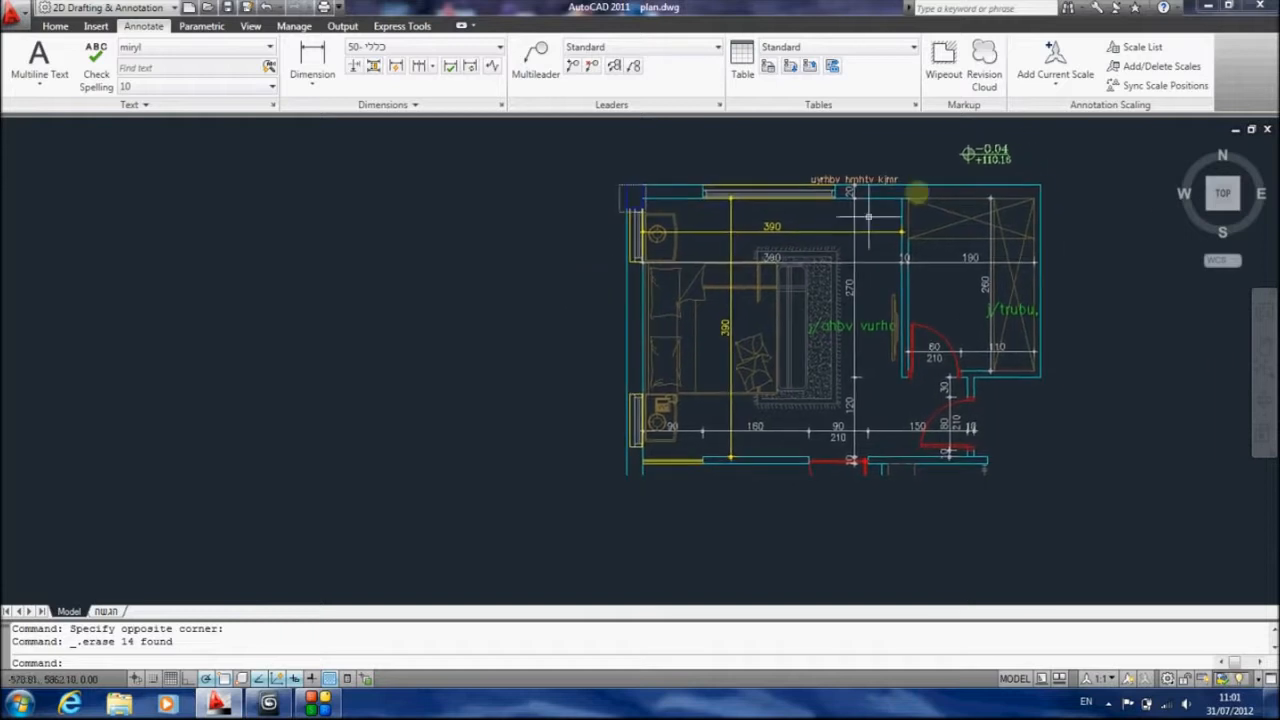
left_click(1045, 130)
left_click(720, 212)
key("Delete")
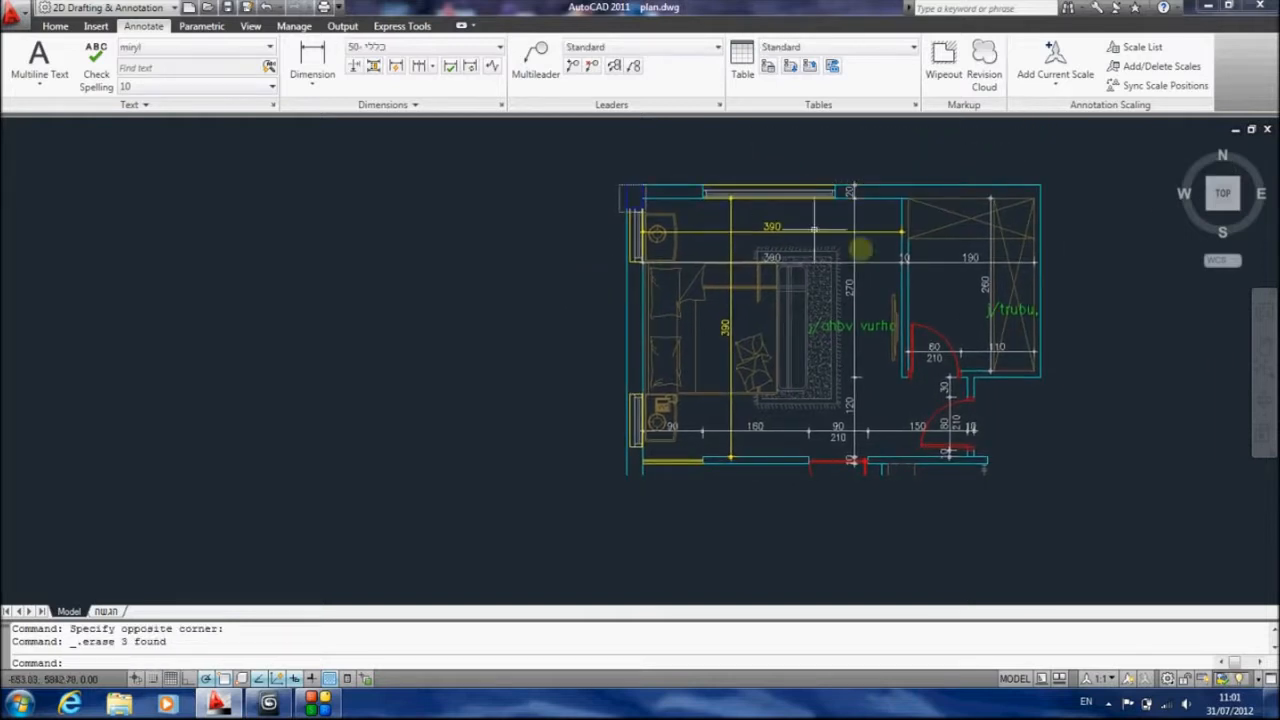
Erase the dimensions and height texts around the wardrobe room door and the entry door
left_click(974, 354)
key("Delete")
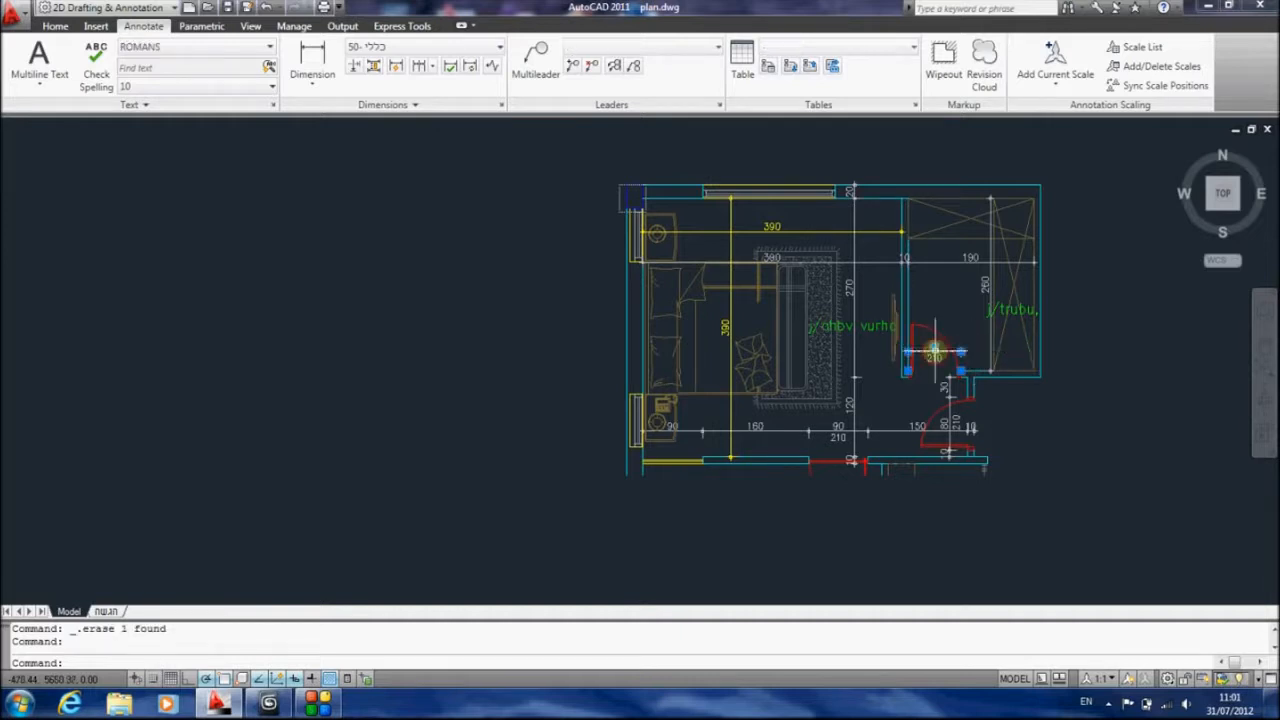
left_click(943, 430)
key("Delete")
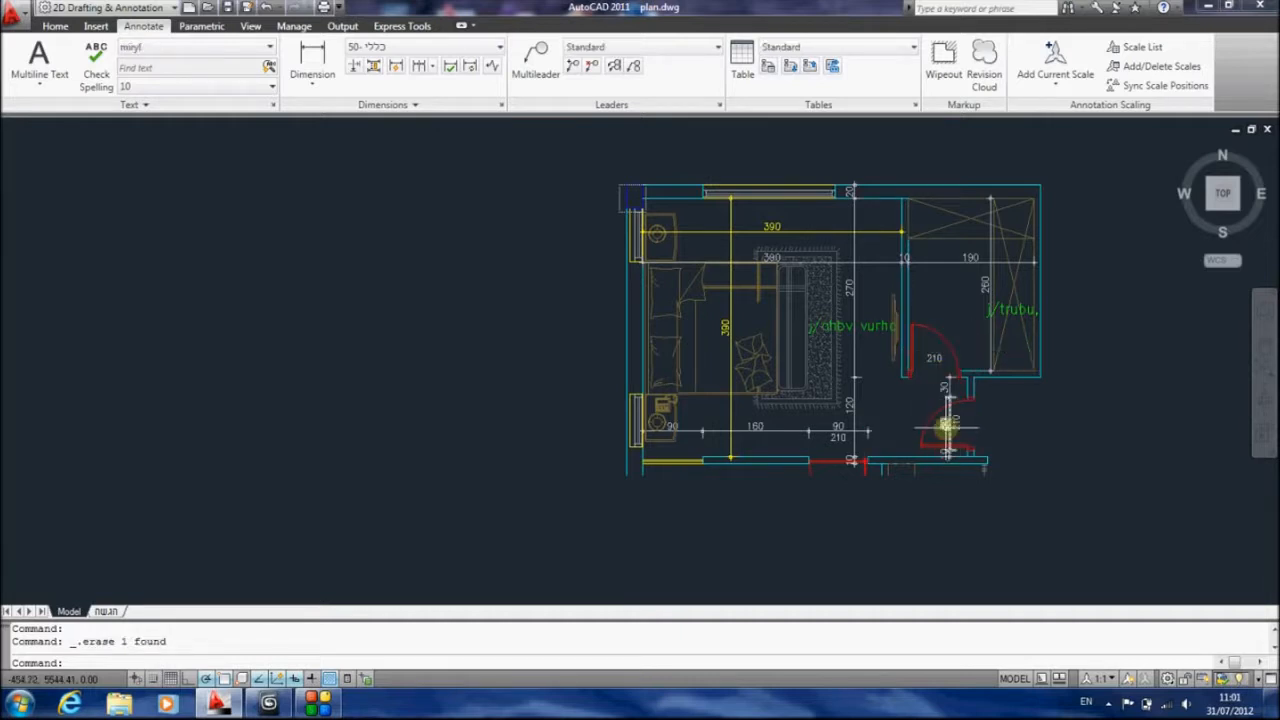
left_click(948, 389)
left_click(928, 368)
key("Delete")
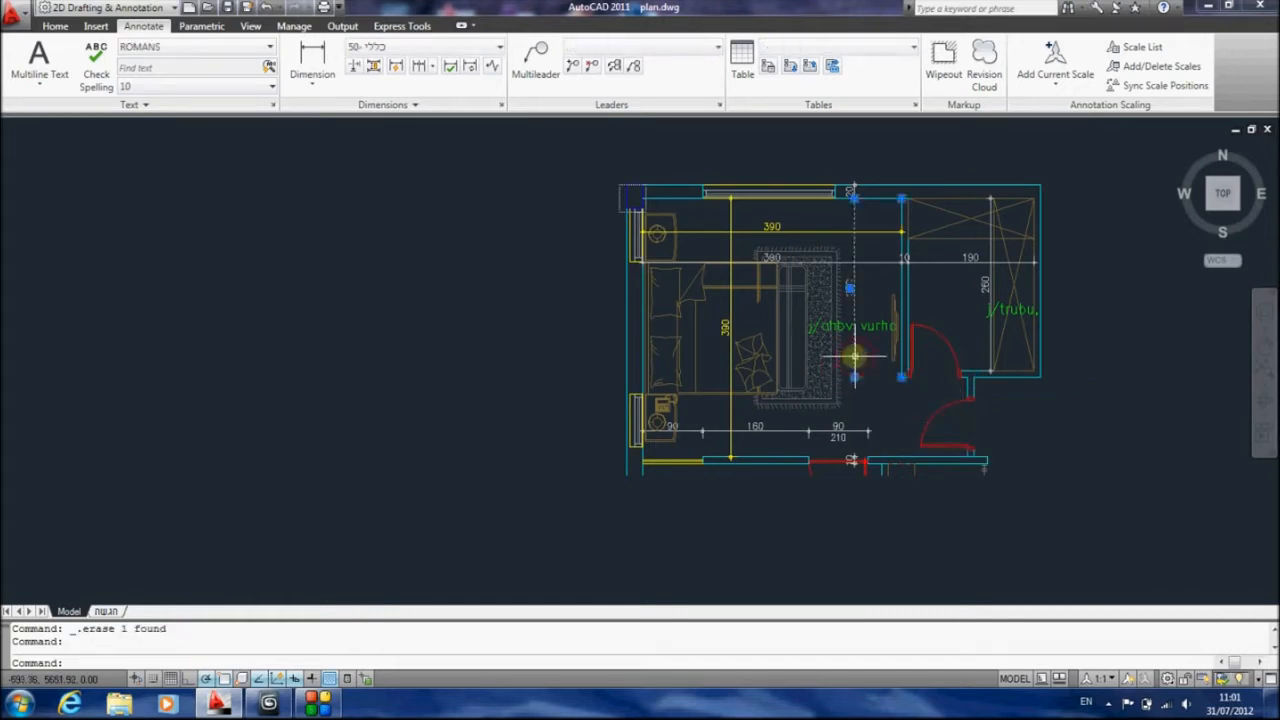
Erase the long horizontal and vertical dimensions crossing the bedroom, including the yellow ones
left_click(872, 263)
key("Delete")
left_click(858, 232)
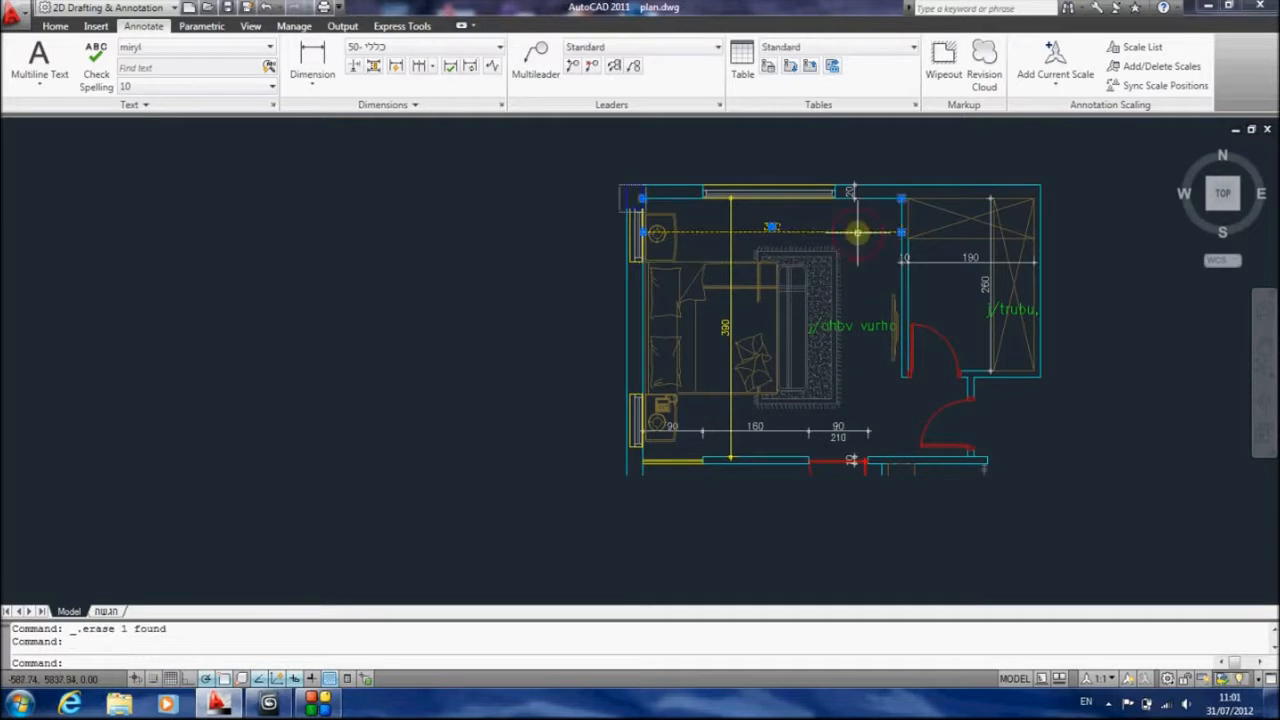
key("Delete")
left_click(735, 230)
key("Delete")
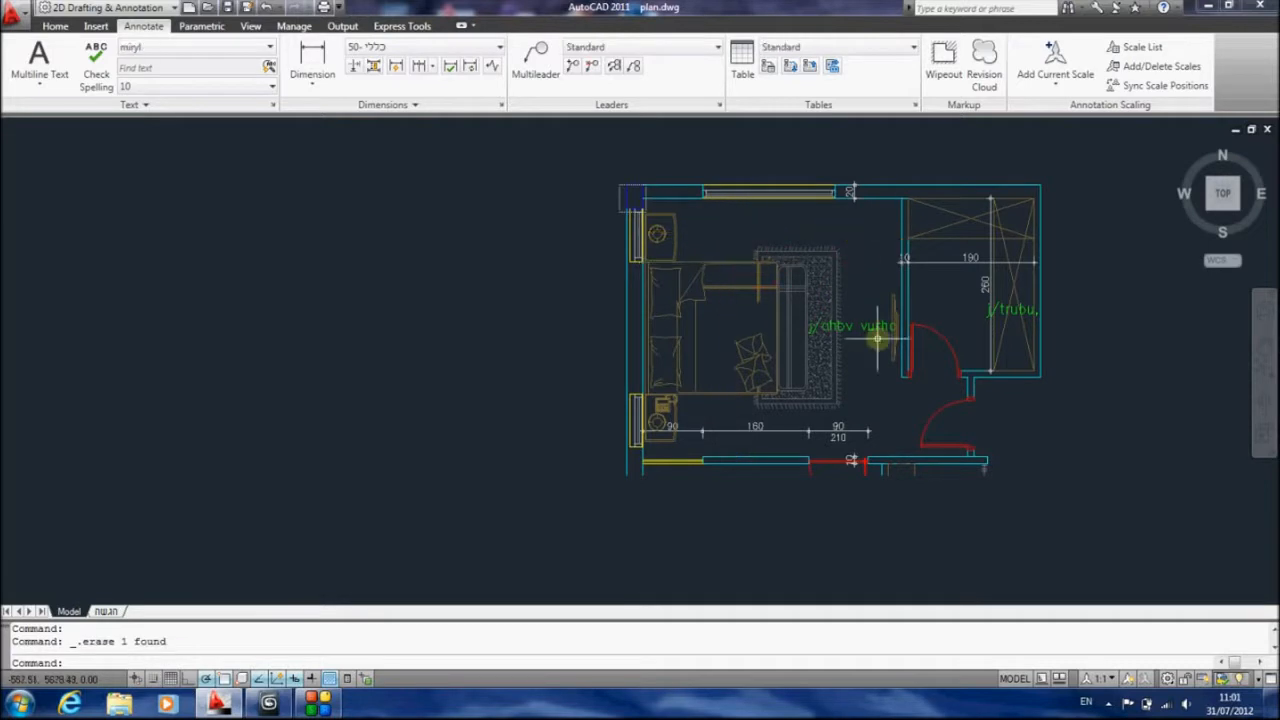
Erase the bedroom's green room label and the dimensions and height text along its lower wall
left_click(866, 327)
key("Delete")
left_click(850, 430)
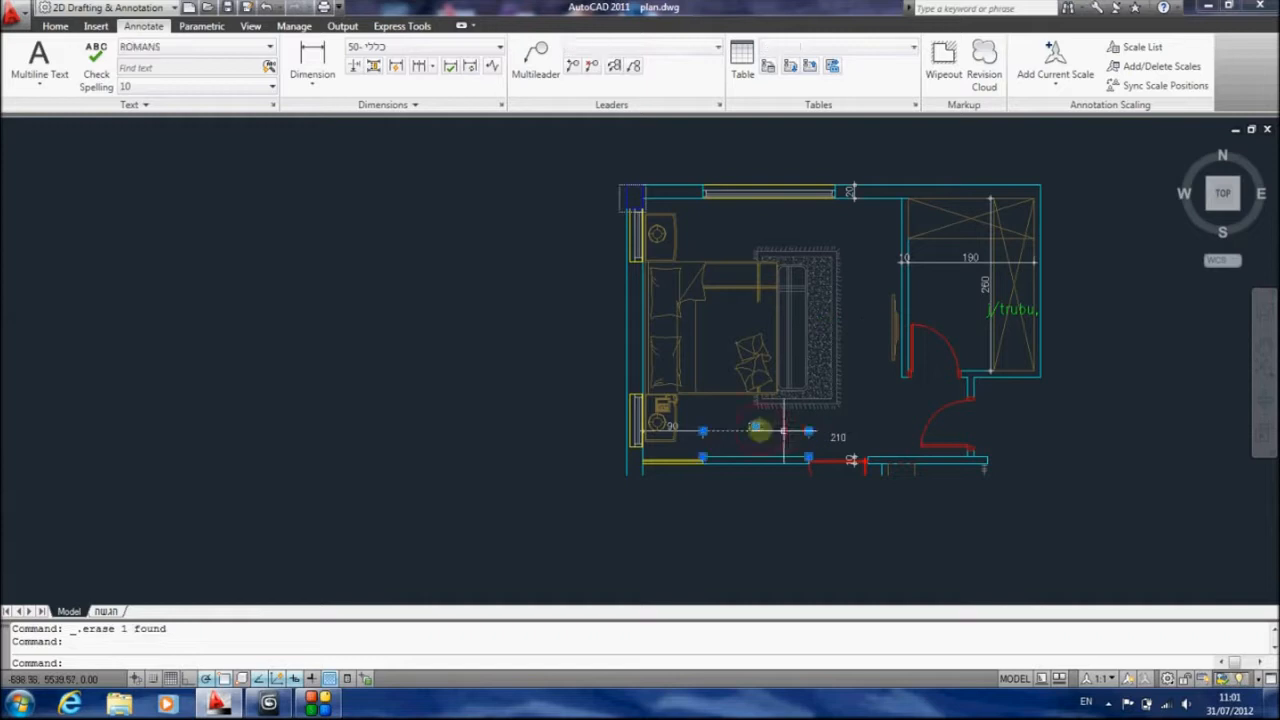
key("Delete")
left_click(818, 450)
left_click(837, 430)
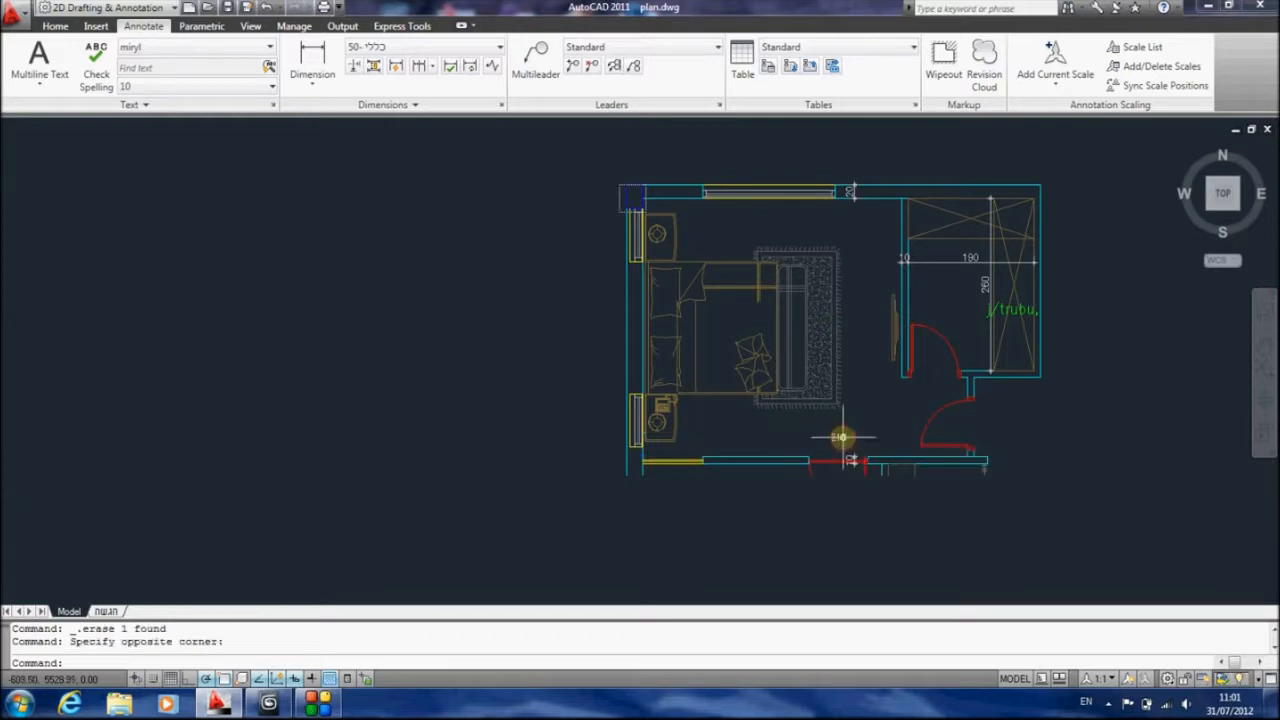
key("Delete")
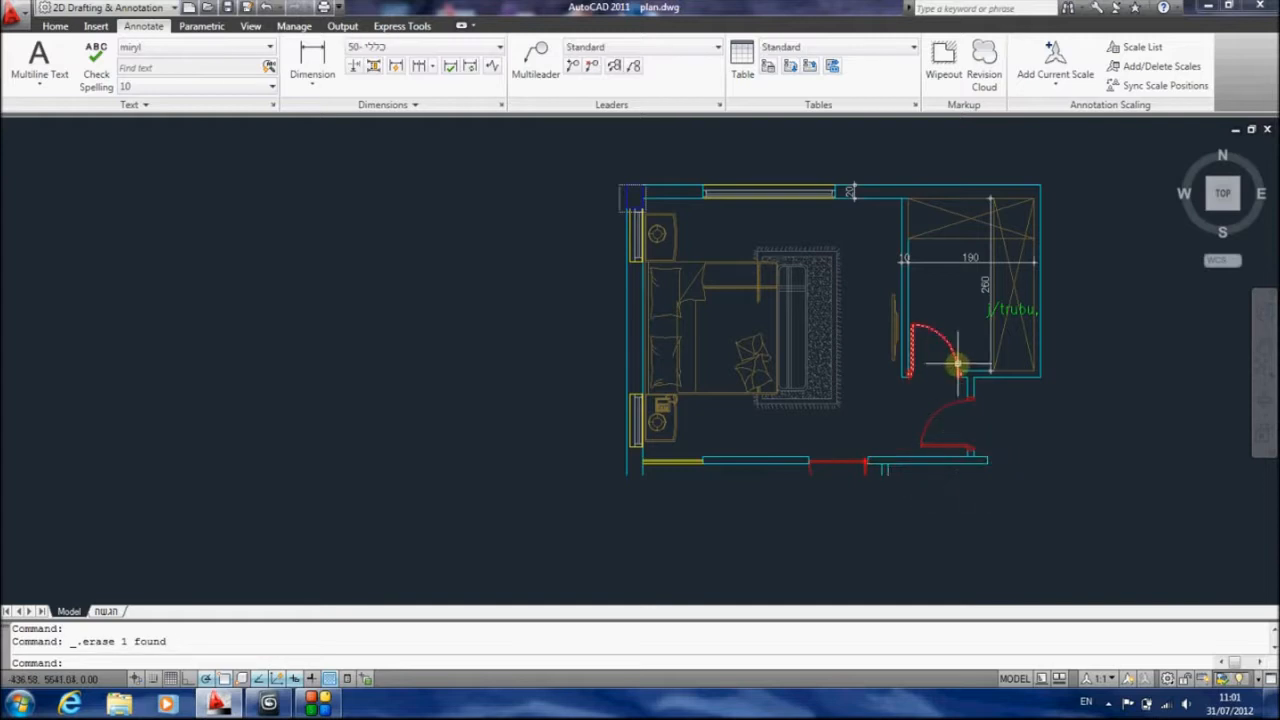
Erase the remaining dimensions inside the wardrobe room
left_click(990, 256)
key("Delete")
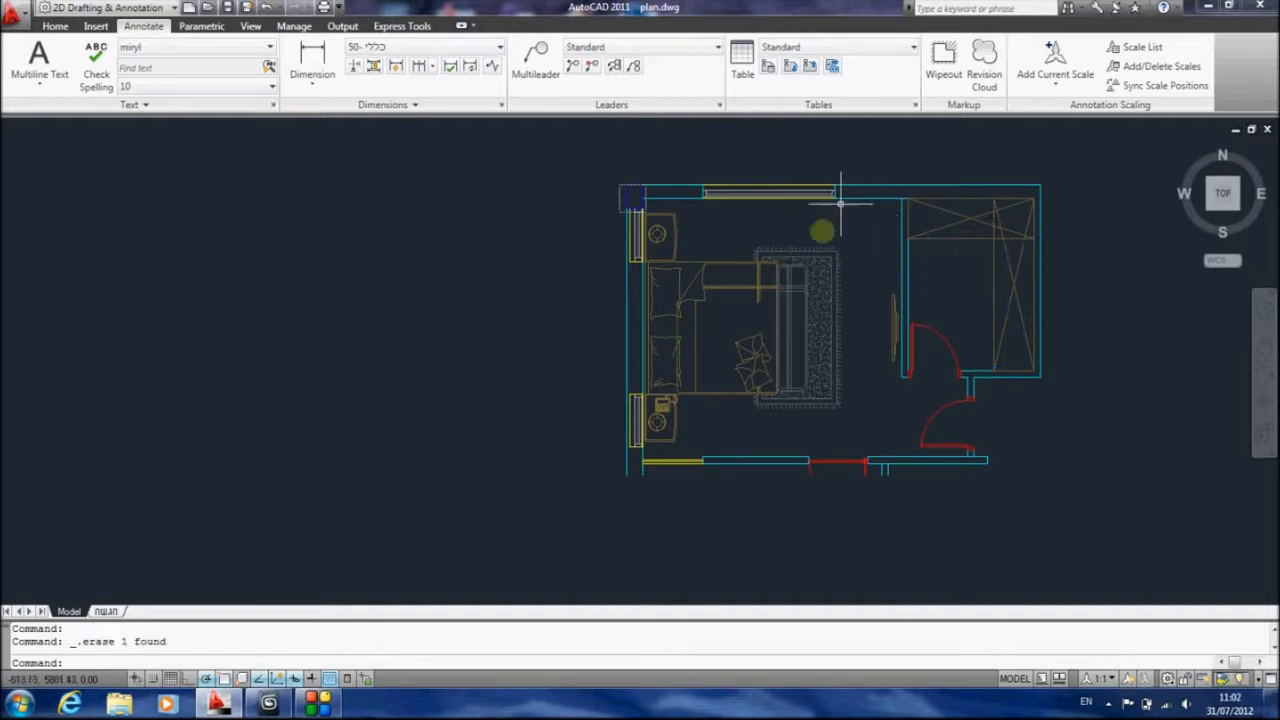
middle_click_drag(728, 271, 691, 316)
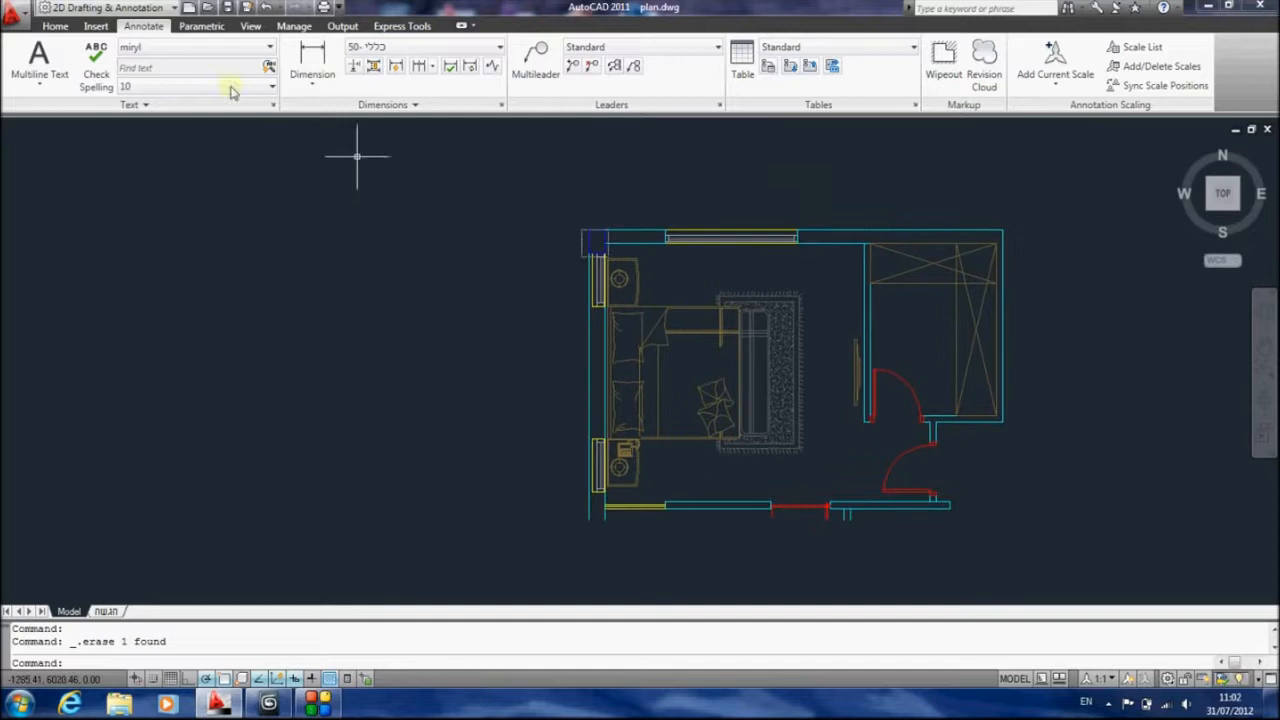
Save the drawing to the Desktop under the new name "plan cleaned" in AutoCAD 2010 Drawing format
left_click(12, 20)
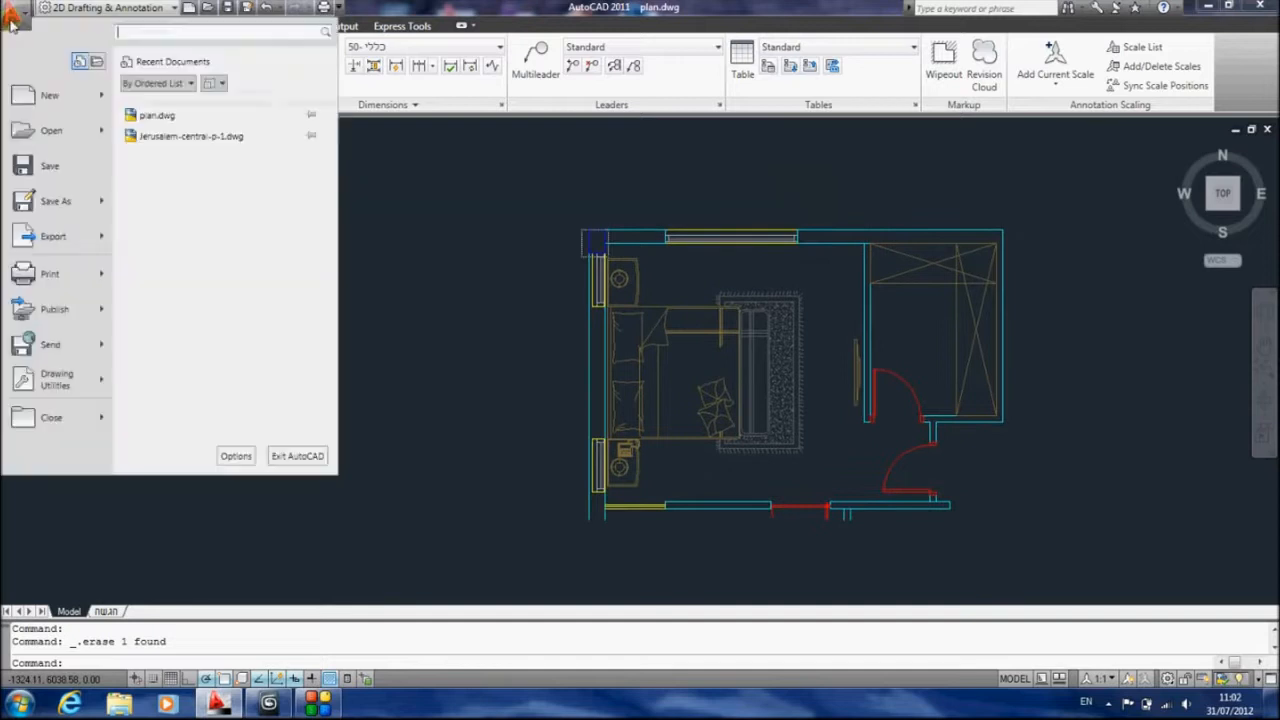
left_click(62, 203)
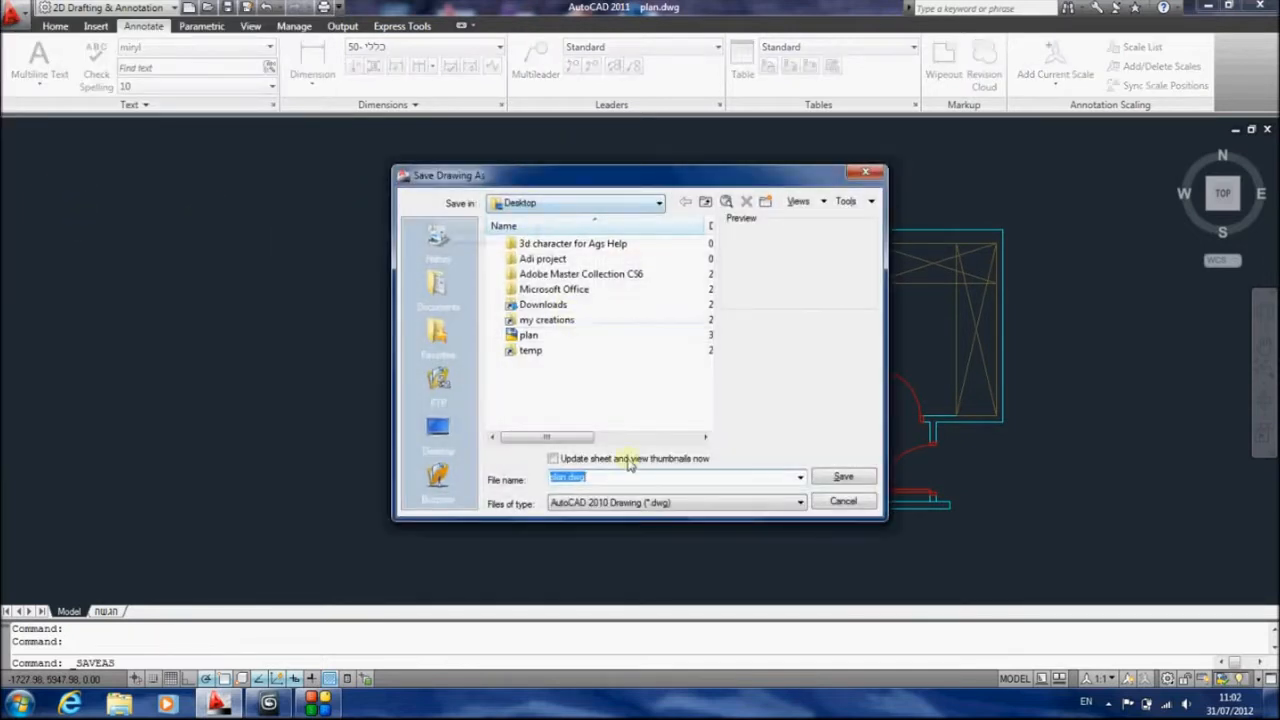
type("pla")
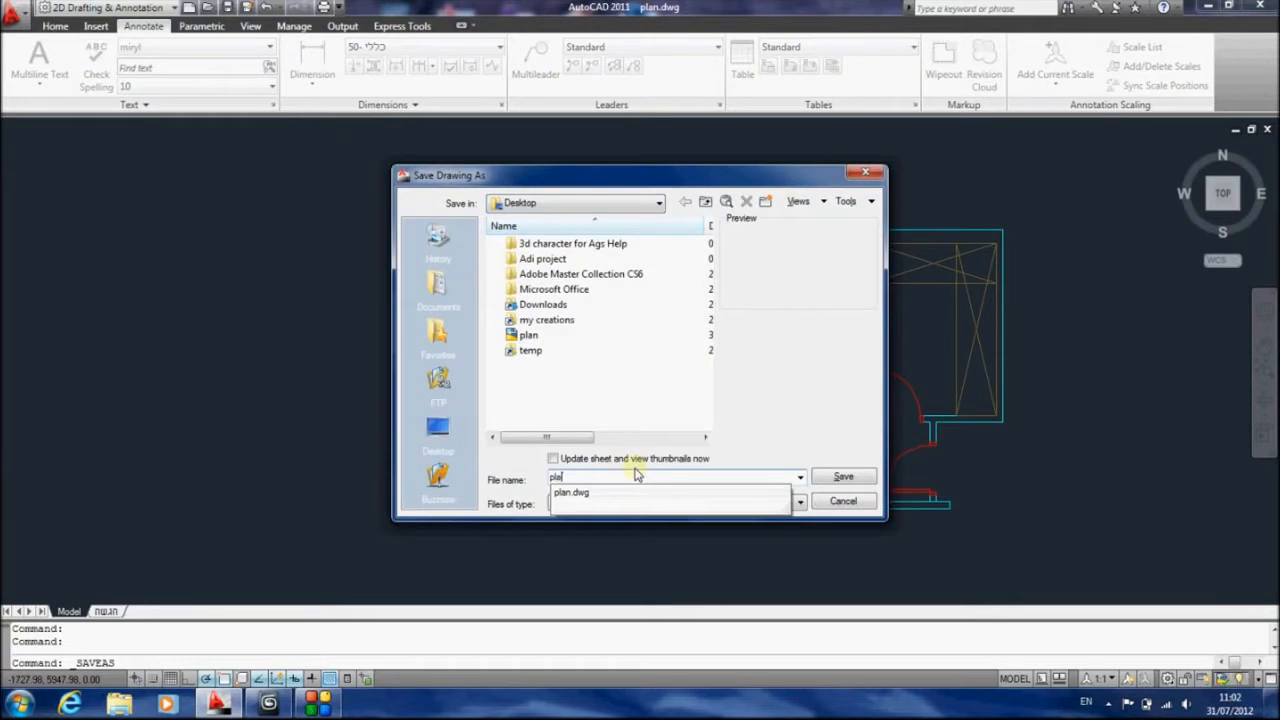
type("n cleaned")
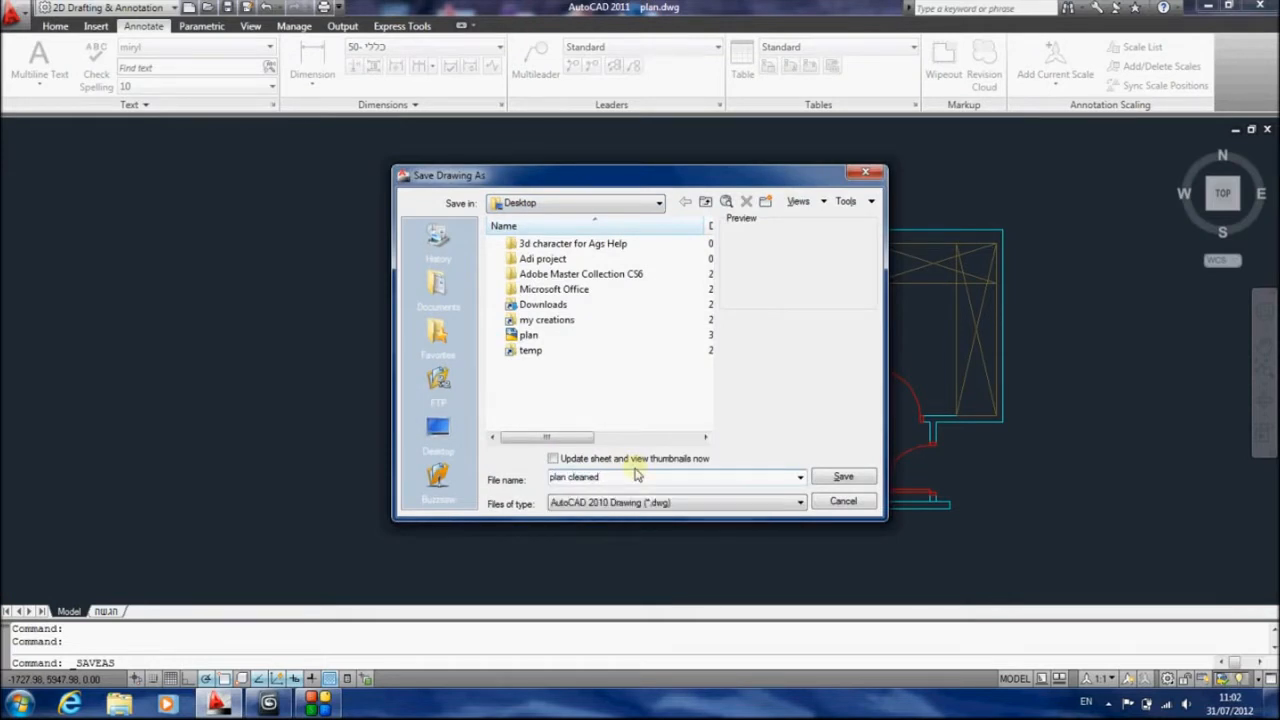
key("Return")
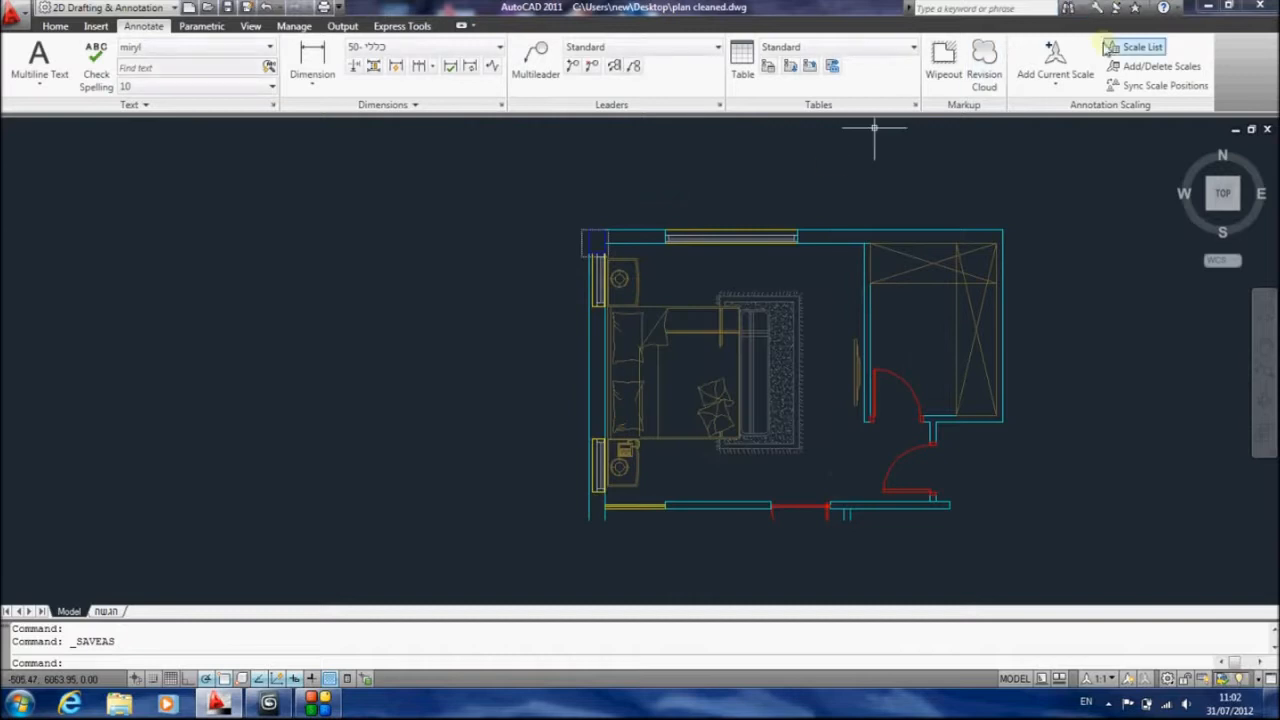
Close AutoCAD and move the "plan cleaned" file beside the original plan file on the desktop
left_click(1268, 8)
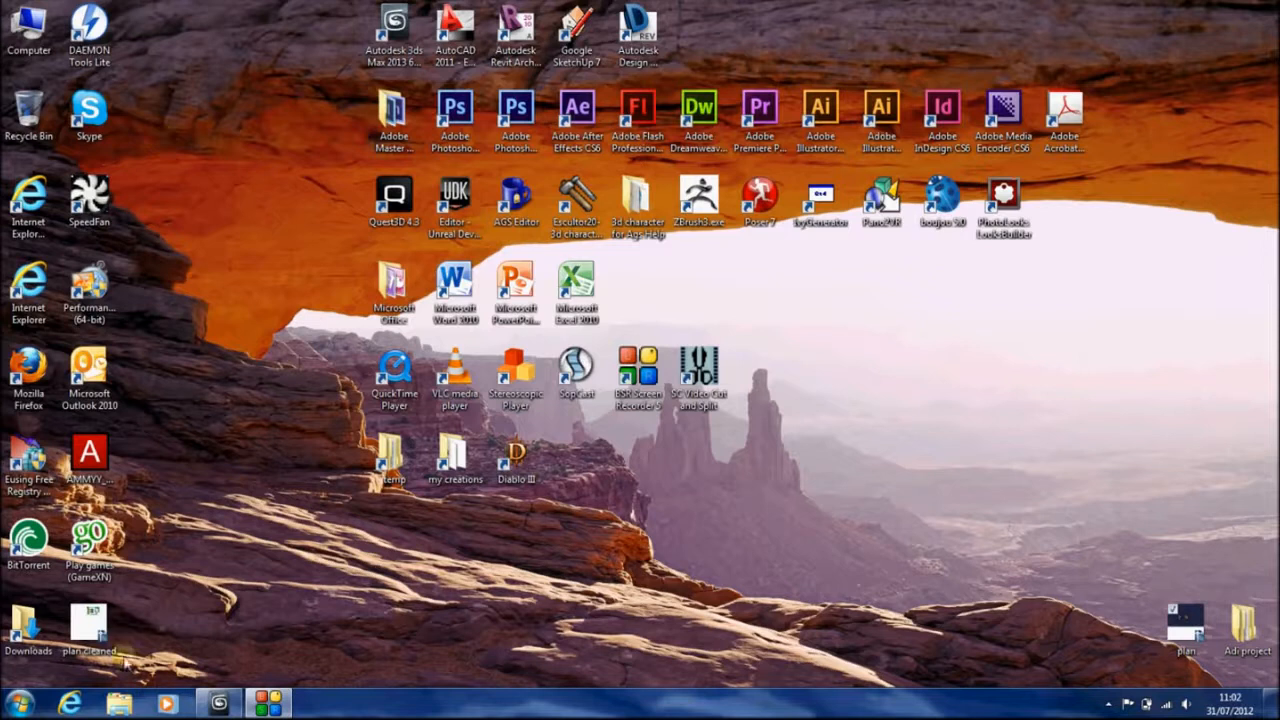
left_click_drag(124, 658, 1128, 630)
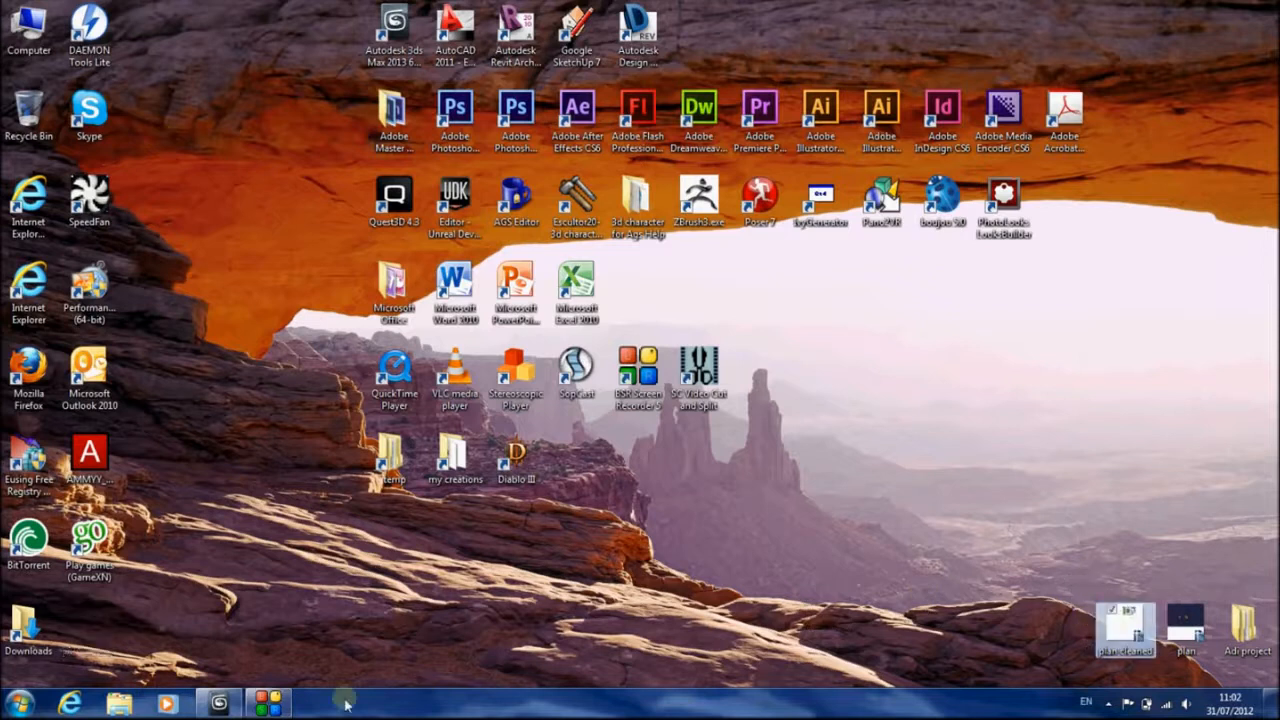
Switch to 3ds Max and start a new empty scene
left_click(221, 704)
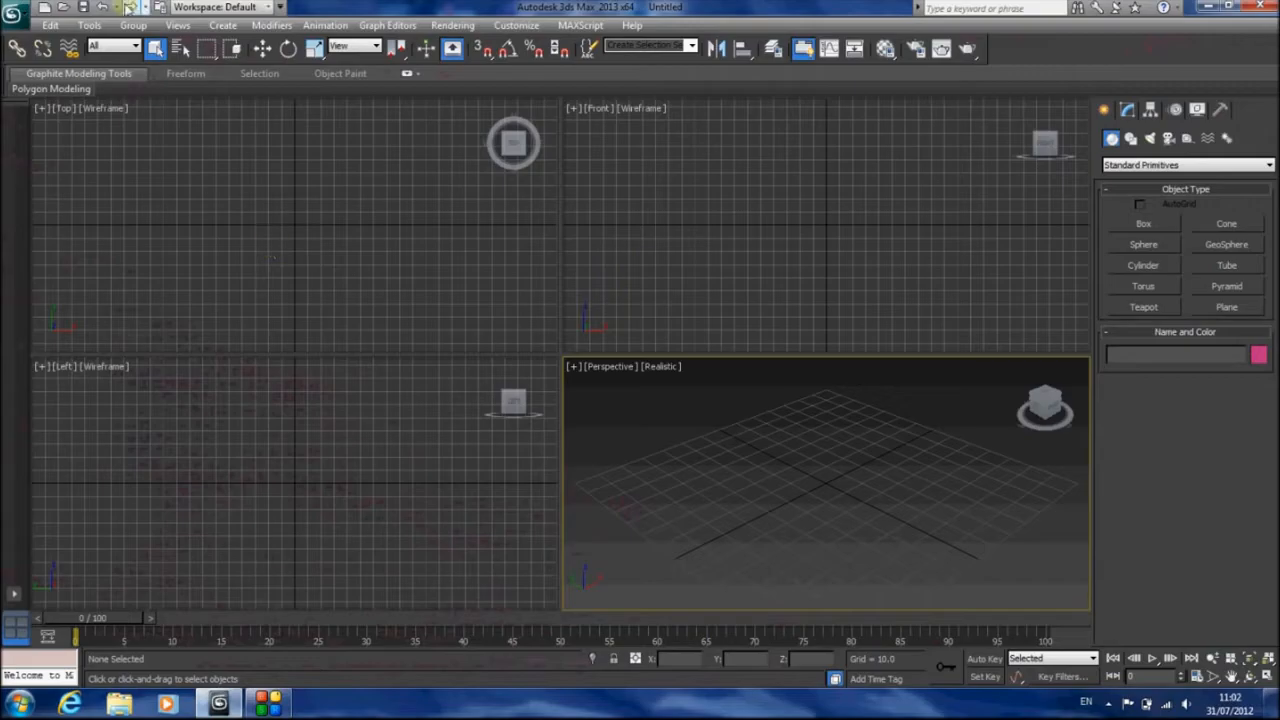
left_click(12, 20)
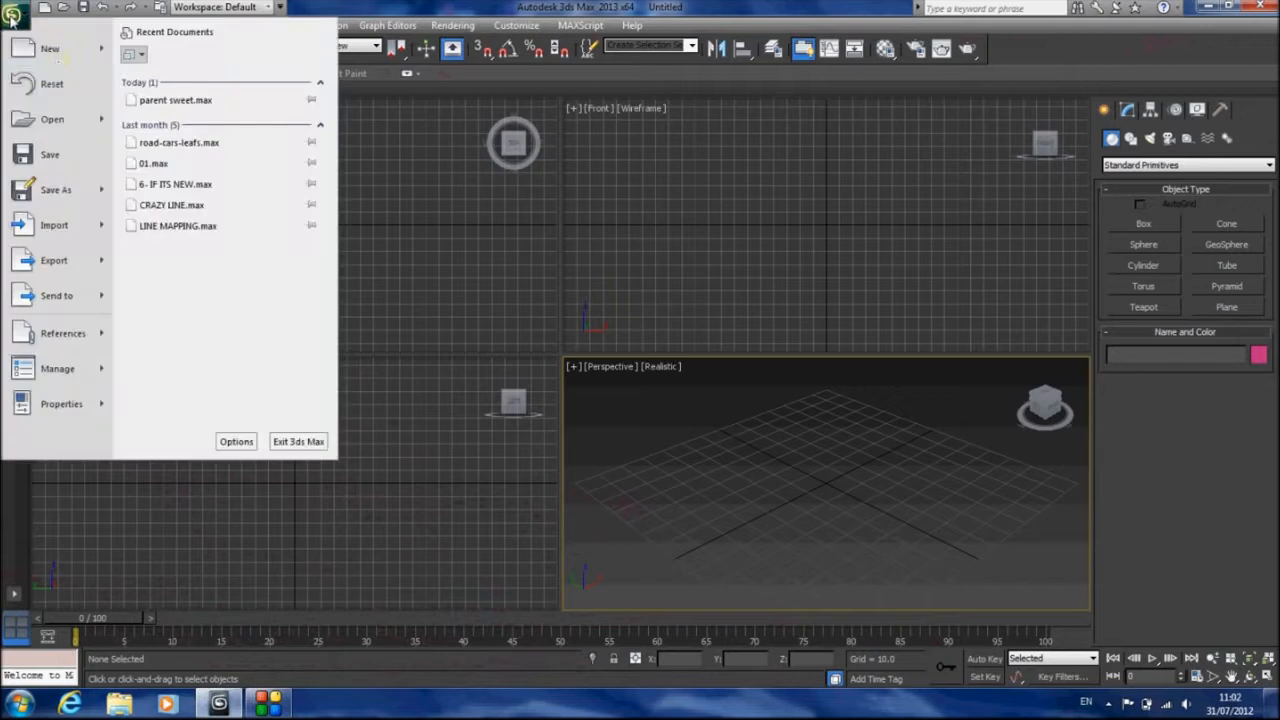
left_click(58, 56)
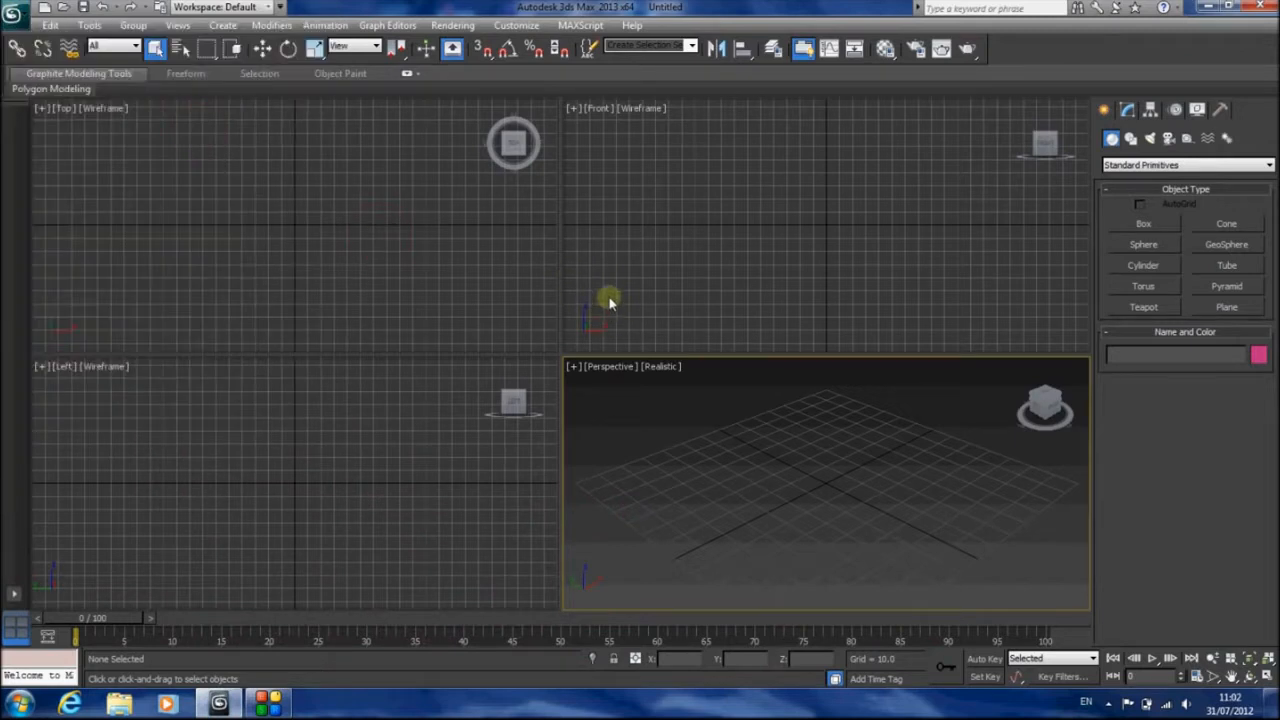
left_click(12, 16)
left_click(40, 50)
Set the display units to metric centimeters and accept the system unit scale of 1 unit = 1.0 centimeters
left_click(452, 25)
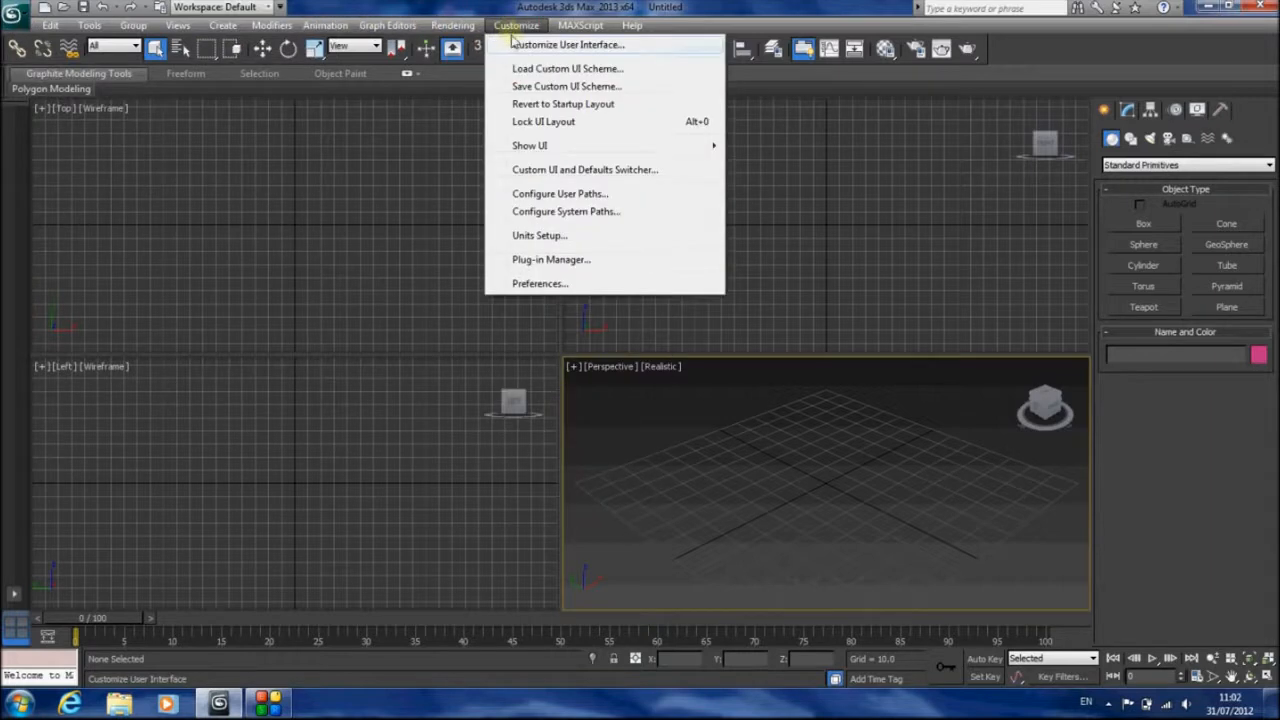
left_click(563, 236)
left_click(530, 274)
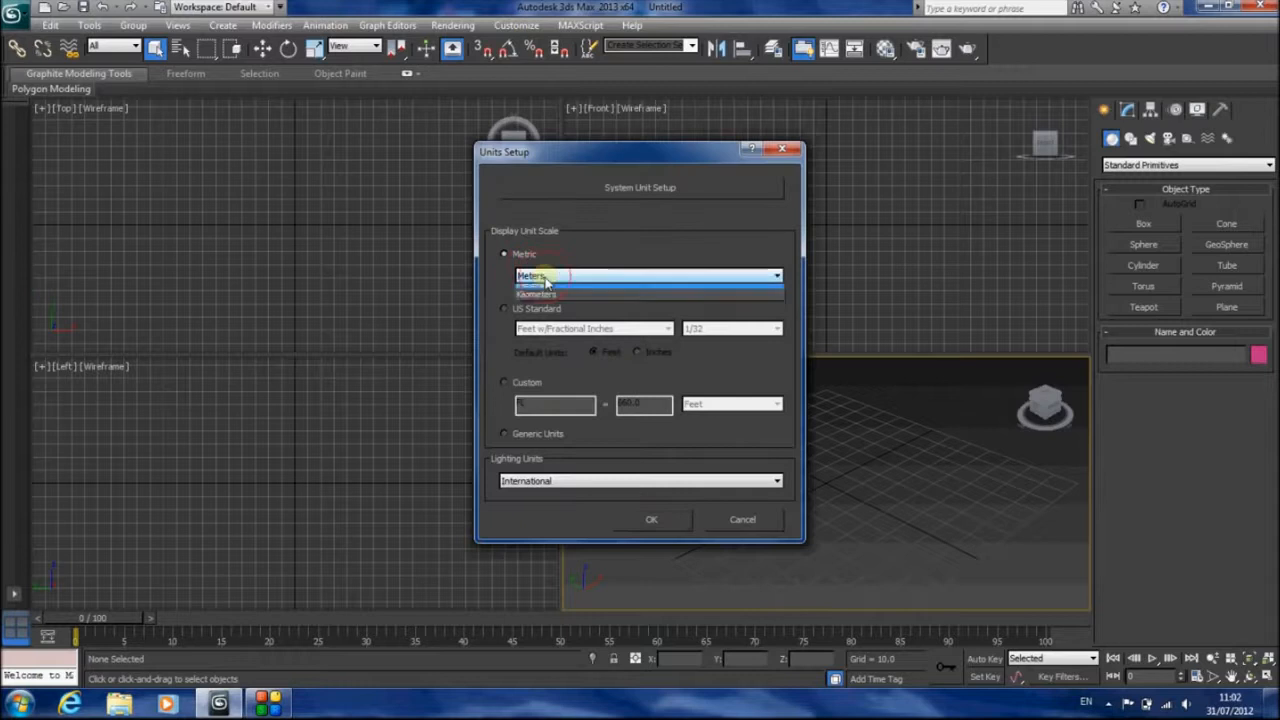
left_click(557, 290)
left_click(610, 190)
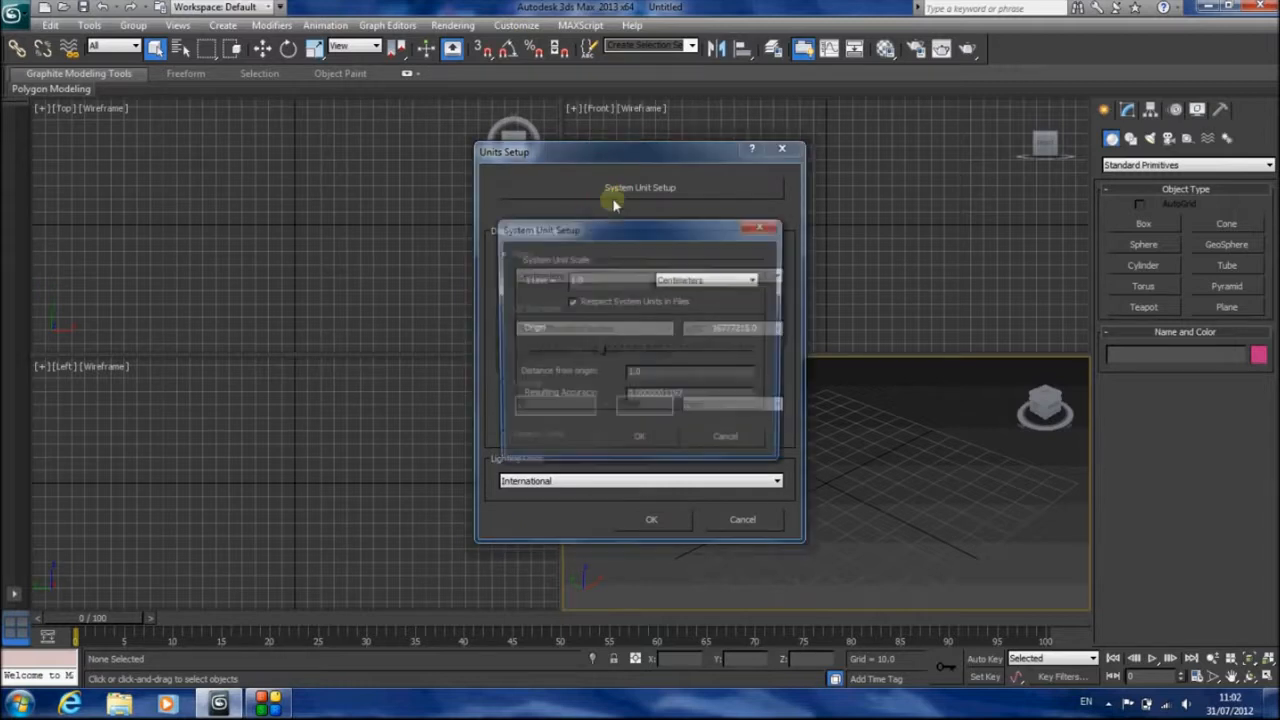
left_click(645, 447)
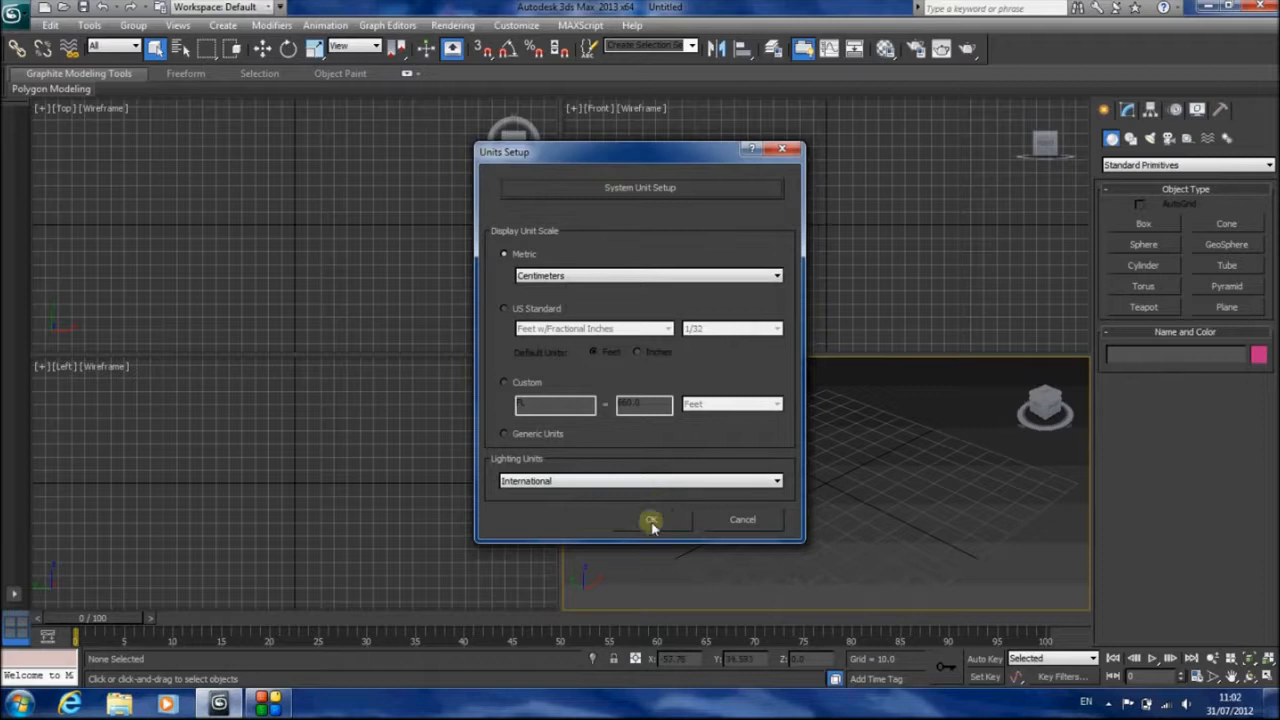
left_click(653, 527)
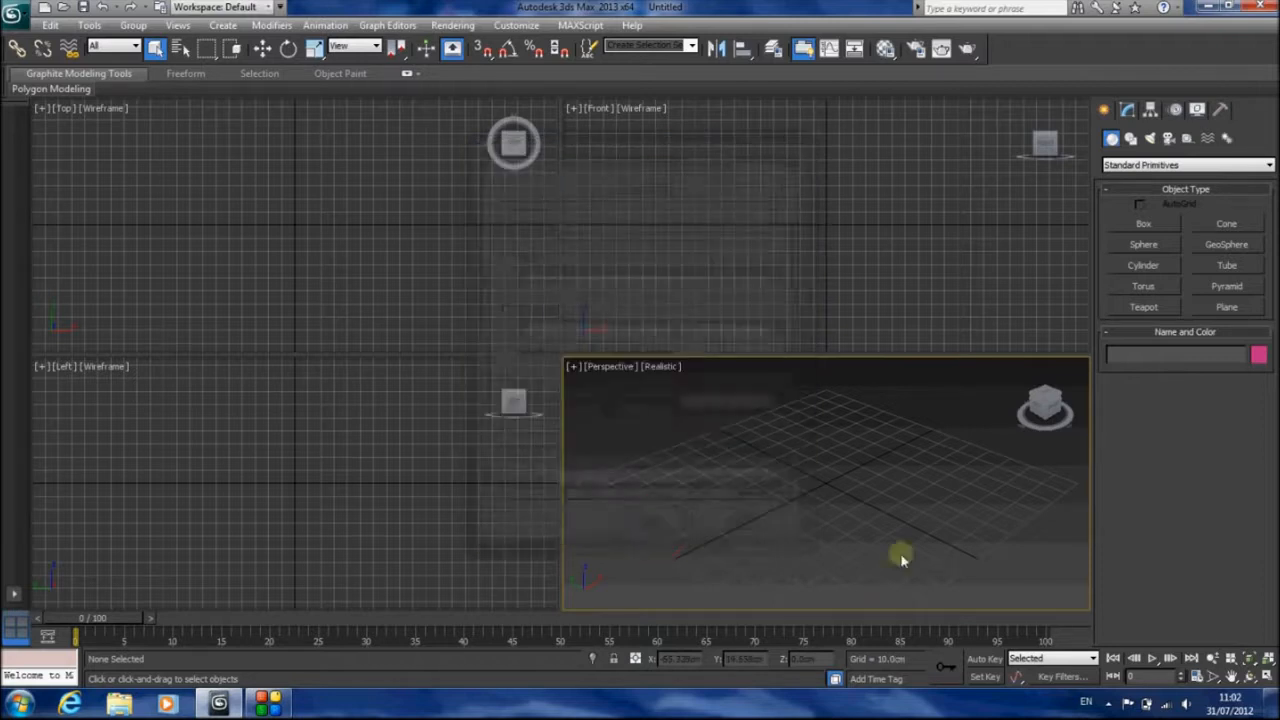
Maximize the Perspective viewport
left_click(1268, 677)
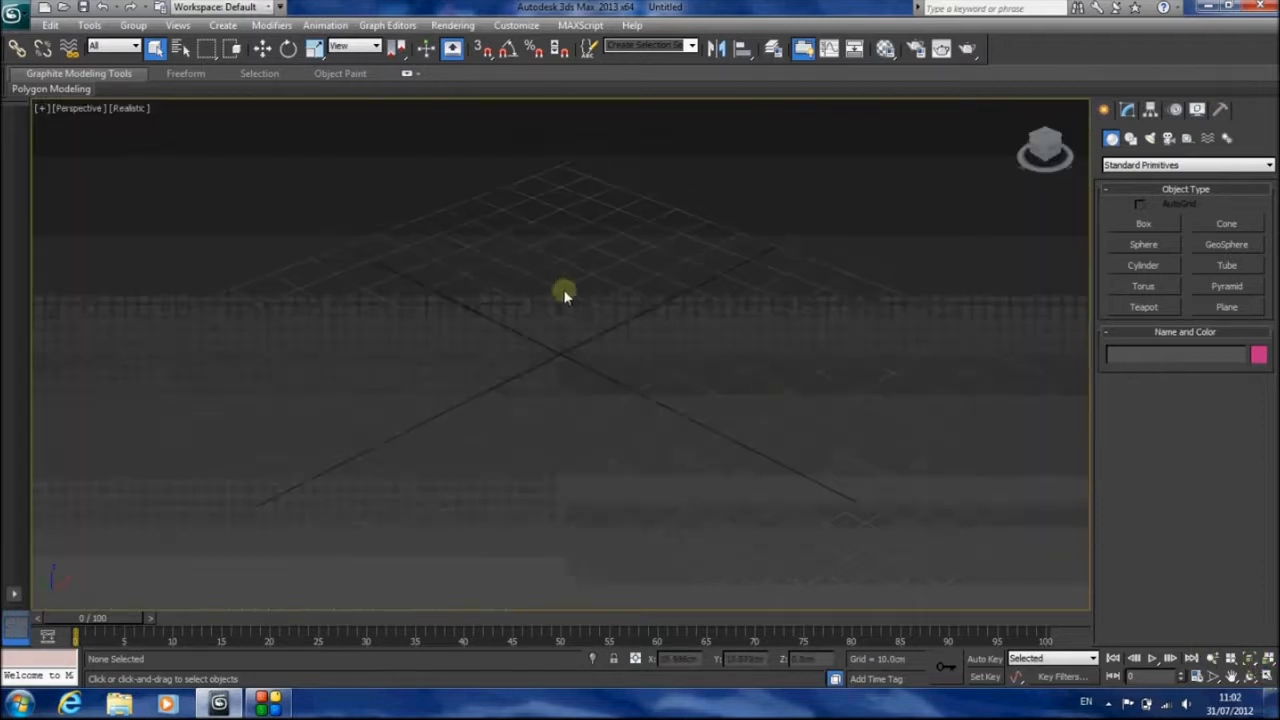
Import the "plan cleaned" AutoCAD drawing from the desktop into the scene with the offered import options
left_click(12, 14)
mouse_move(55, 225)
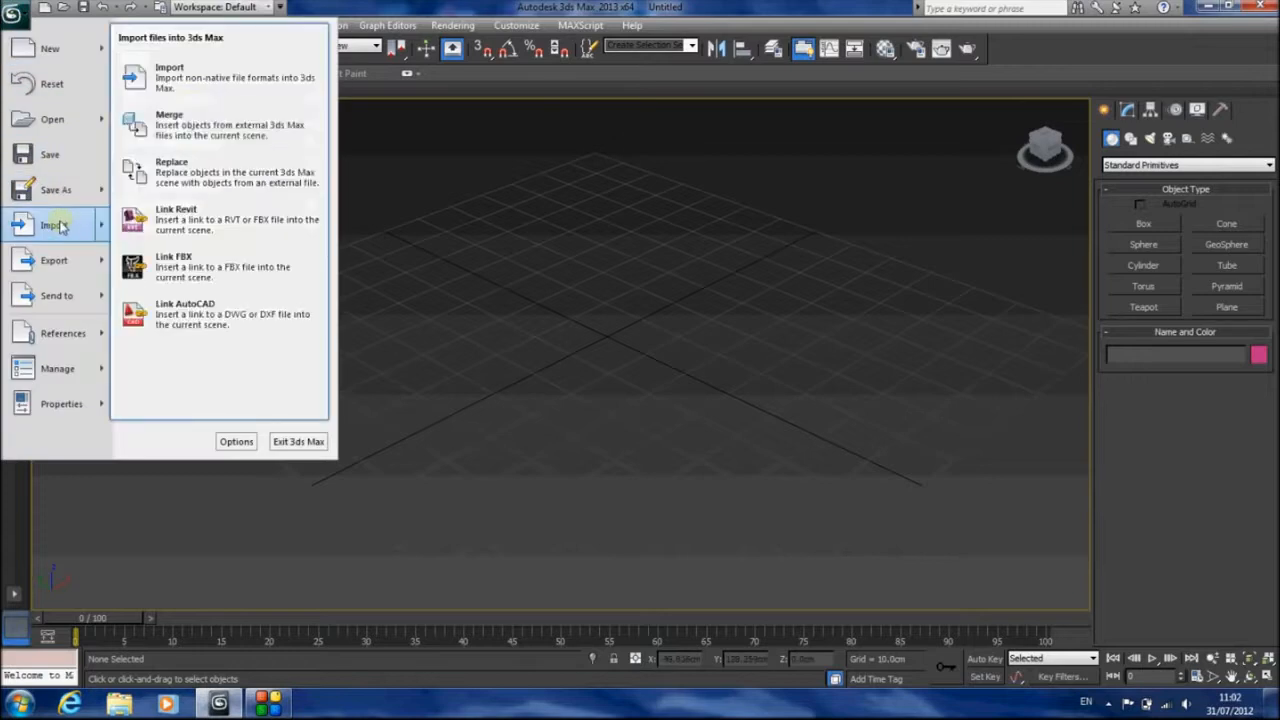
left_click(187, 77)
left_click(130, 67)
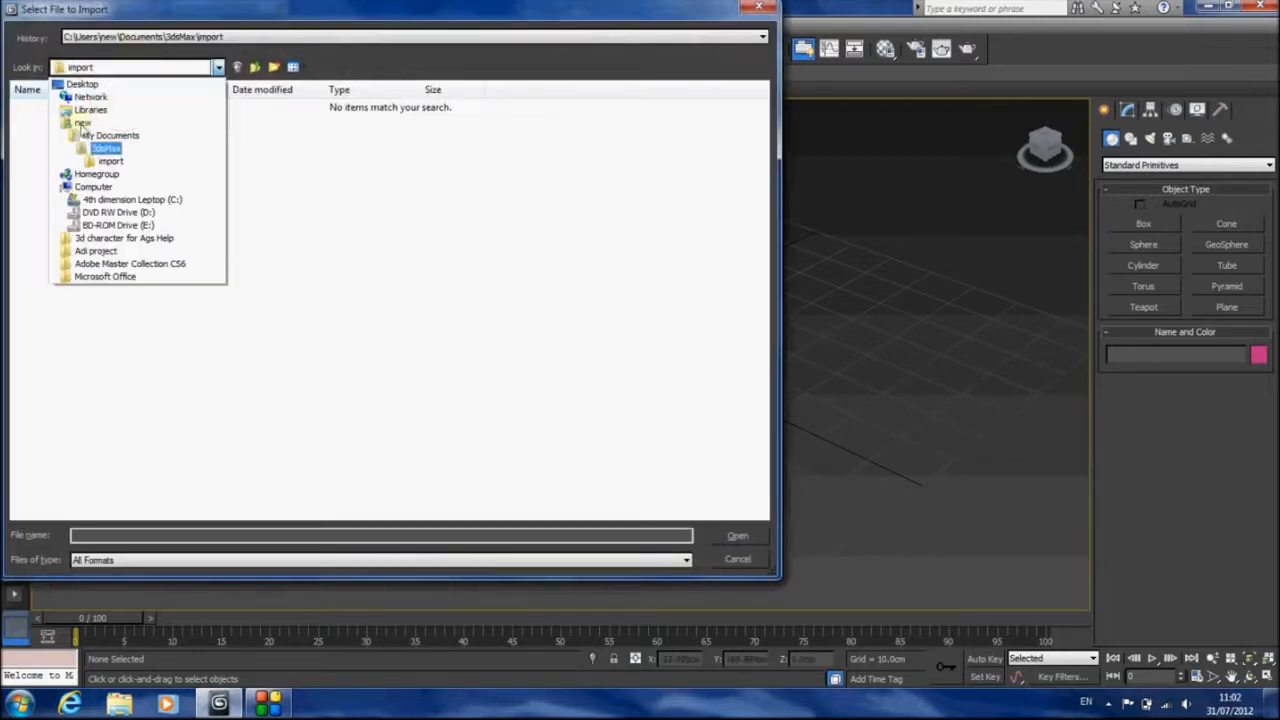
left_click(84, 84)
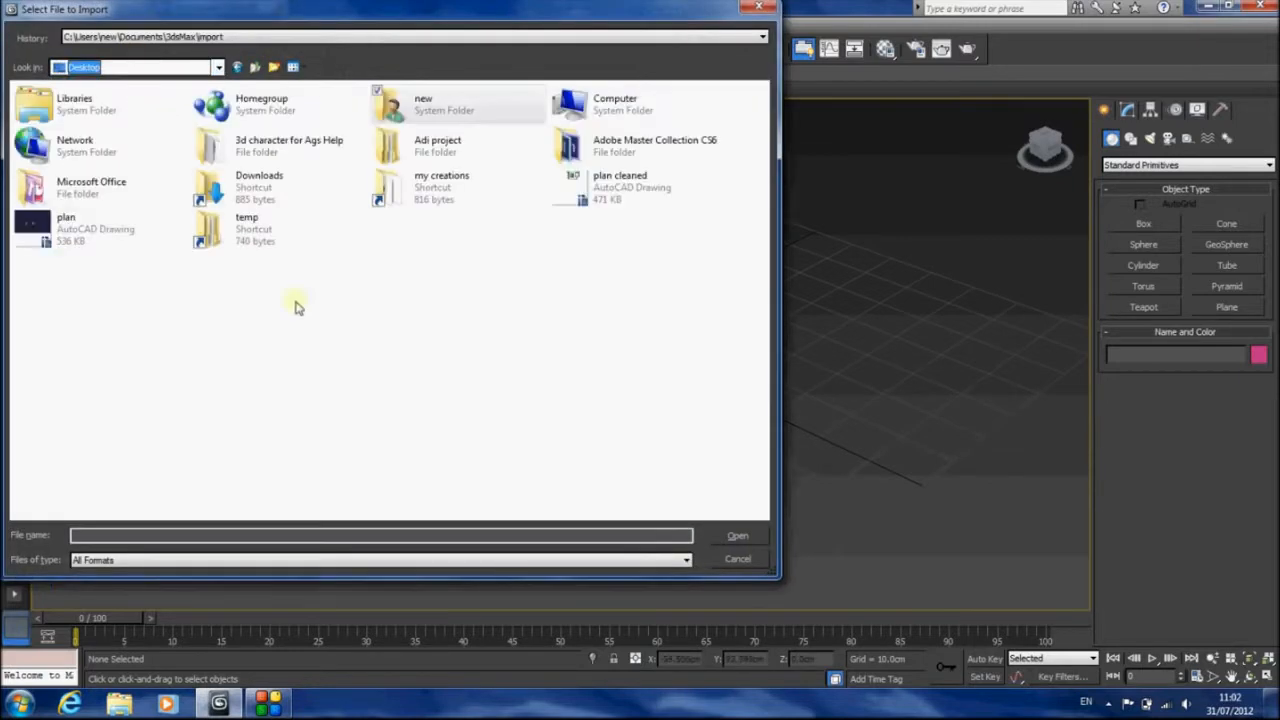
double_click(600, 188)
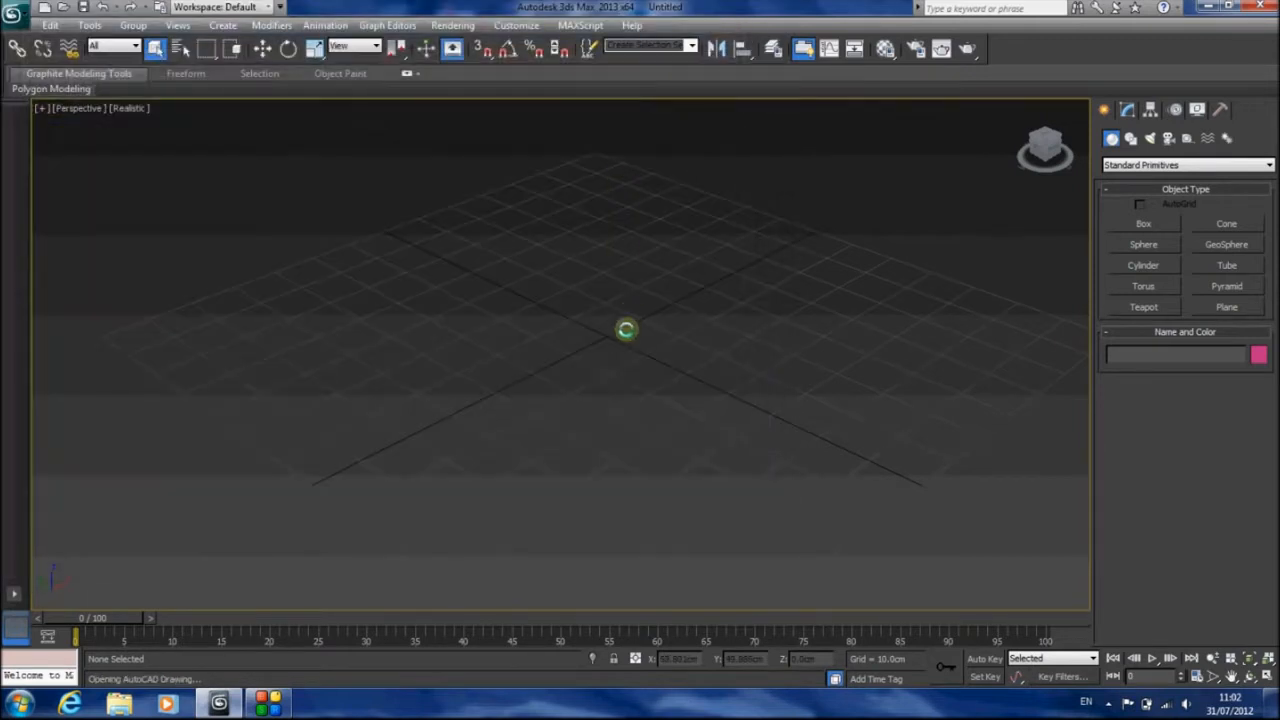
left_click(688, 612)
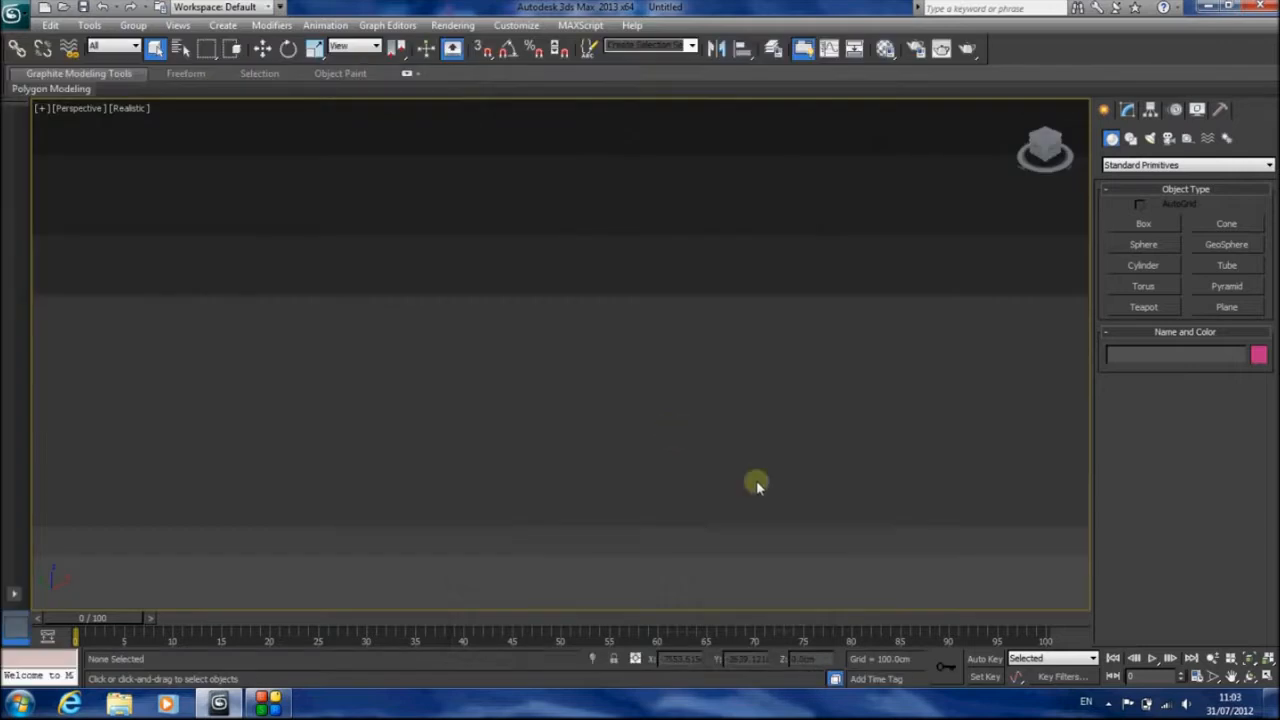
Select all imported objects by name and frame them in the Top view with the grid hidden
left_click_drag(1249, 656, 1251, 671)
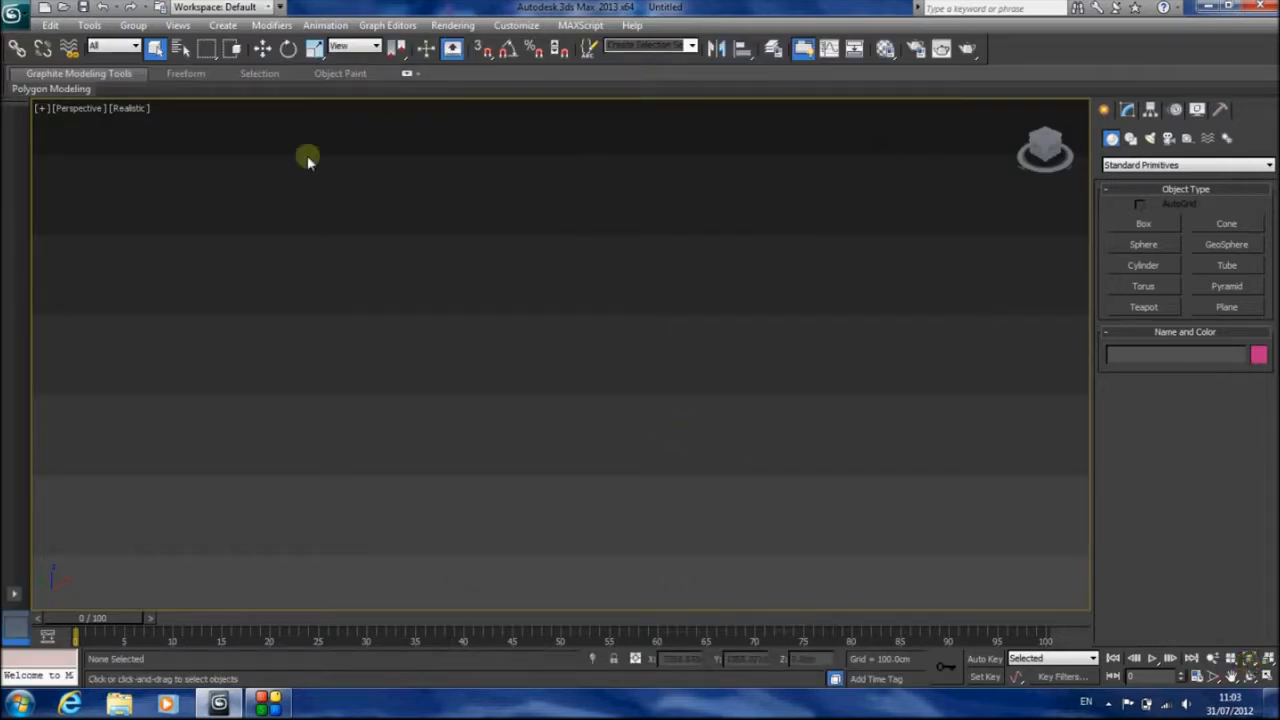
left_click(180, 50)
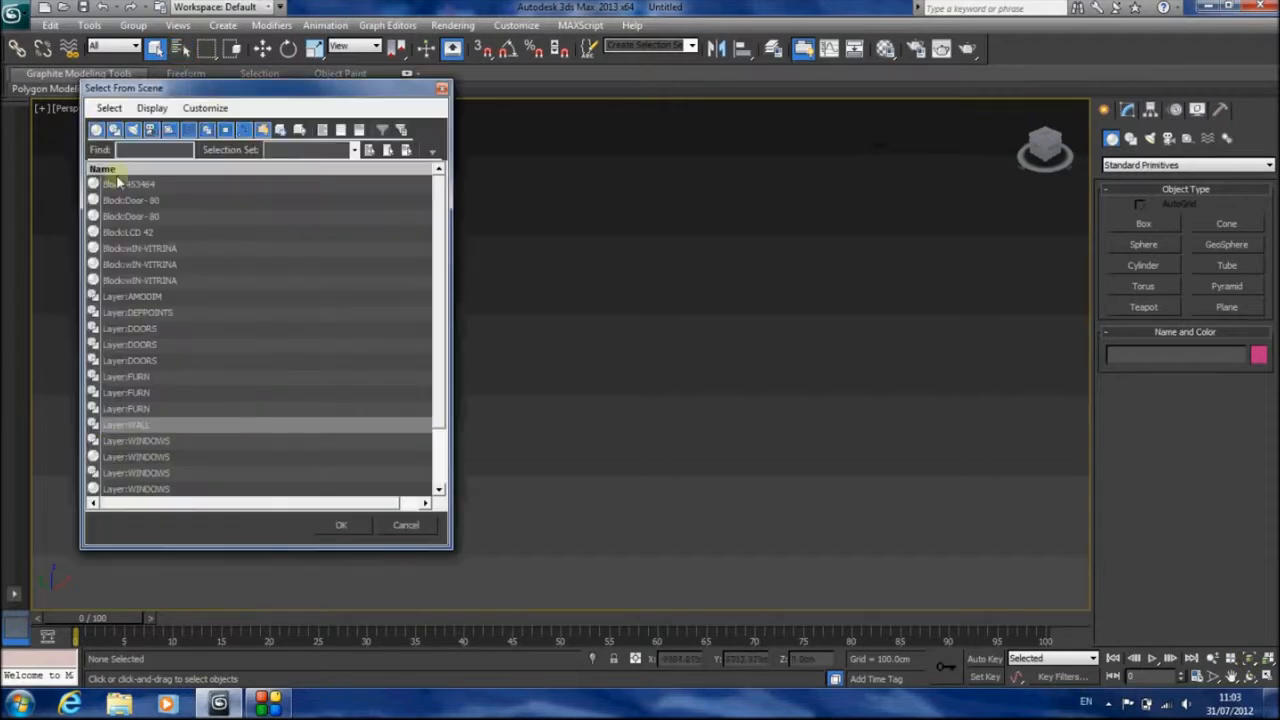
scroll(224, 360, "down", 2)
key("ctrl+a")
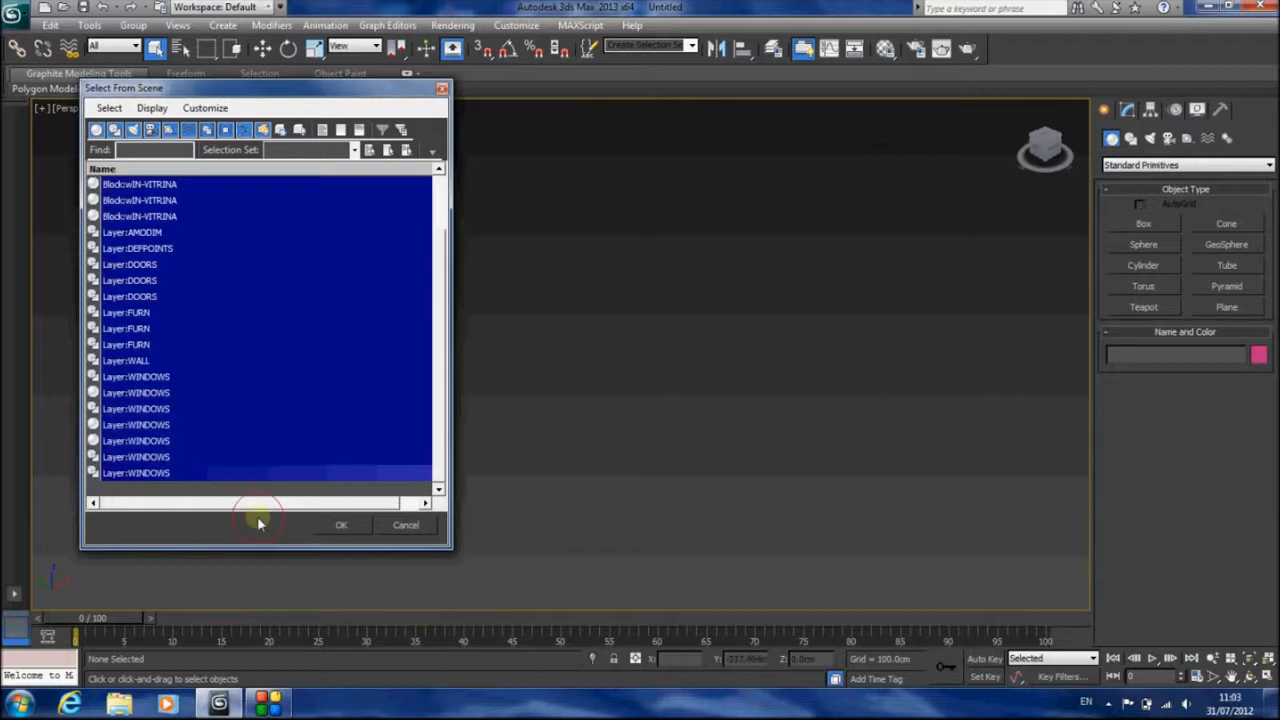
left_click(338, 524)
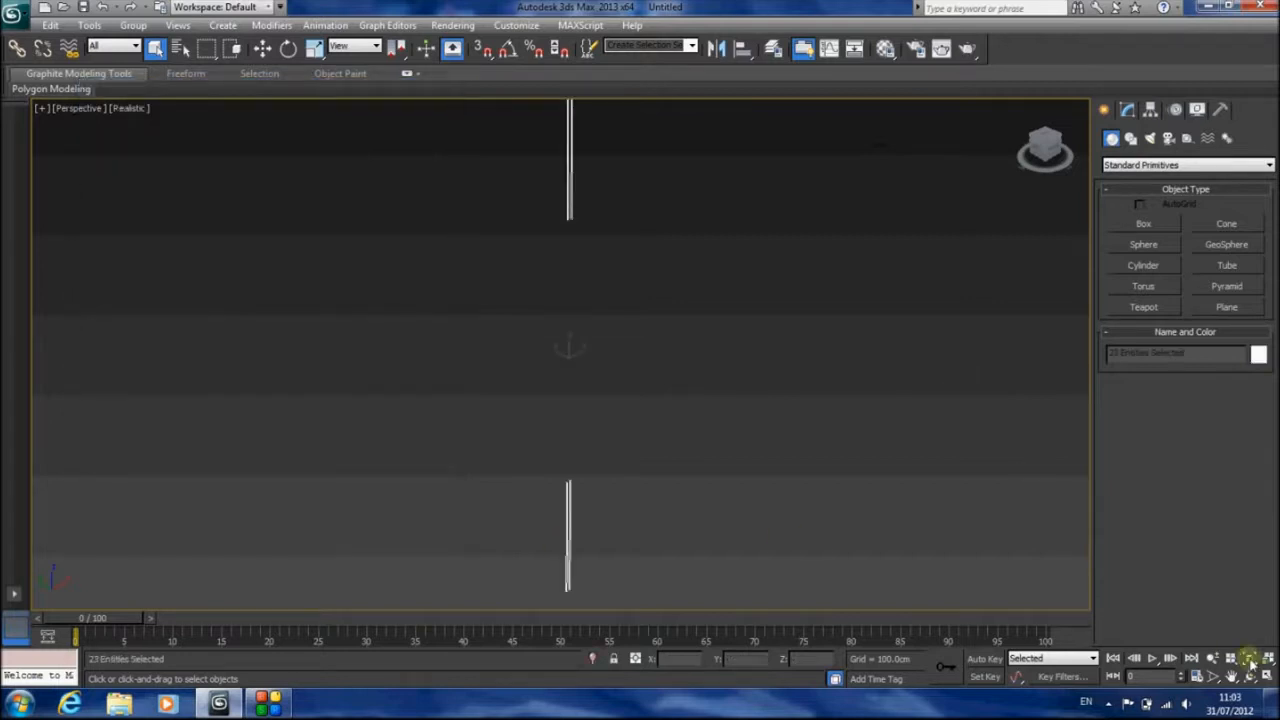
key("t")
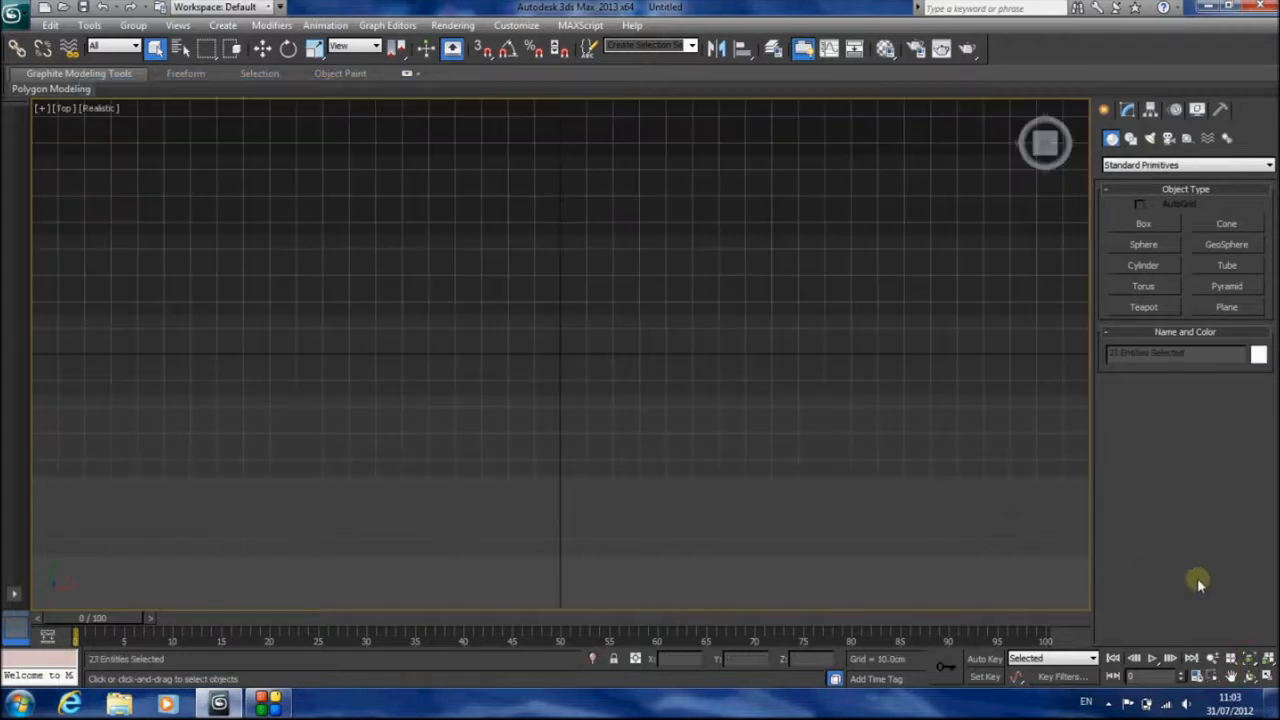
left_click(1248, 659)
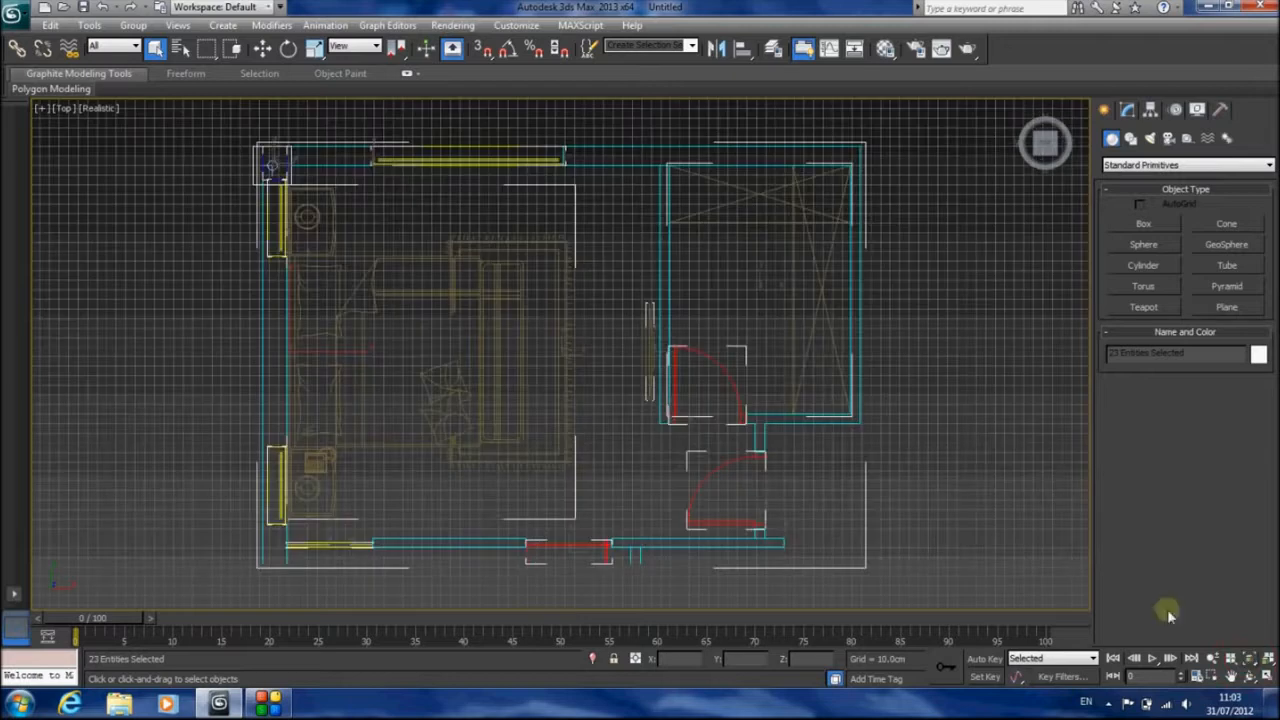
key("g")
scroll(637, 313, "down", 3)
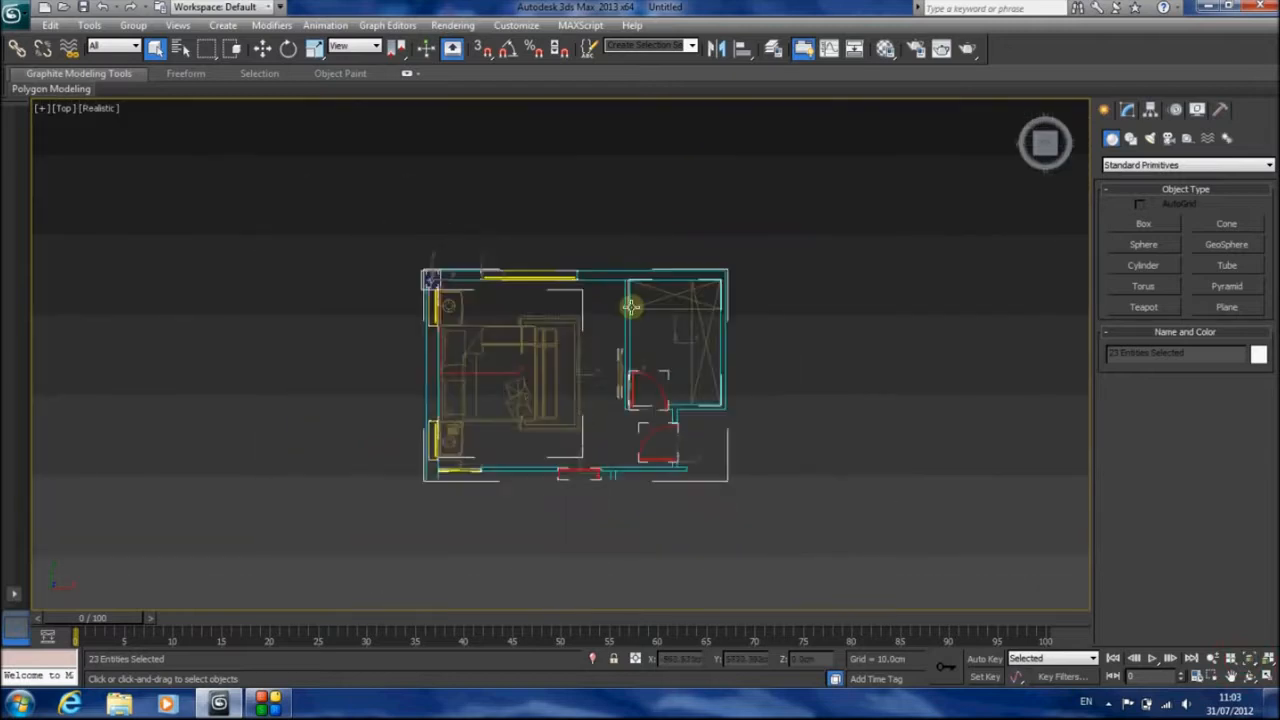
Unhide all objects in the scene together with all hidden layers
left_click(134, 25)
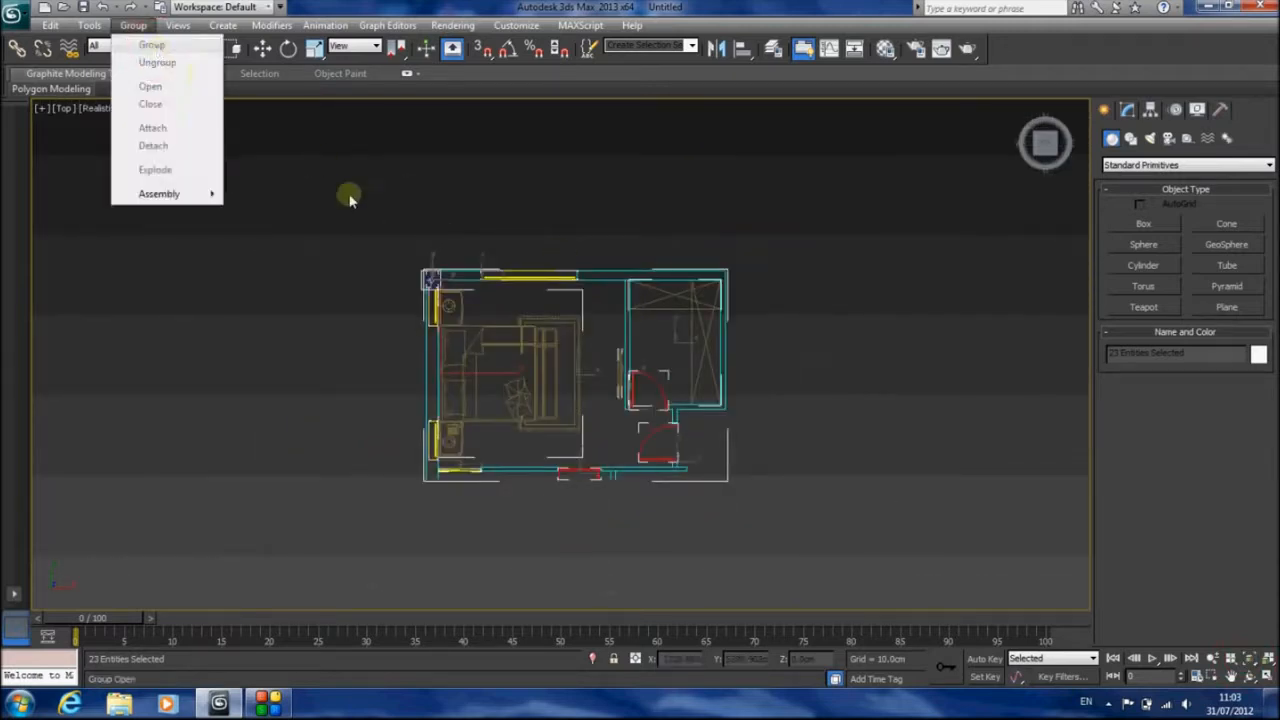
left_click(380, 5)
right_click(534, 157)
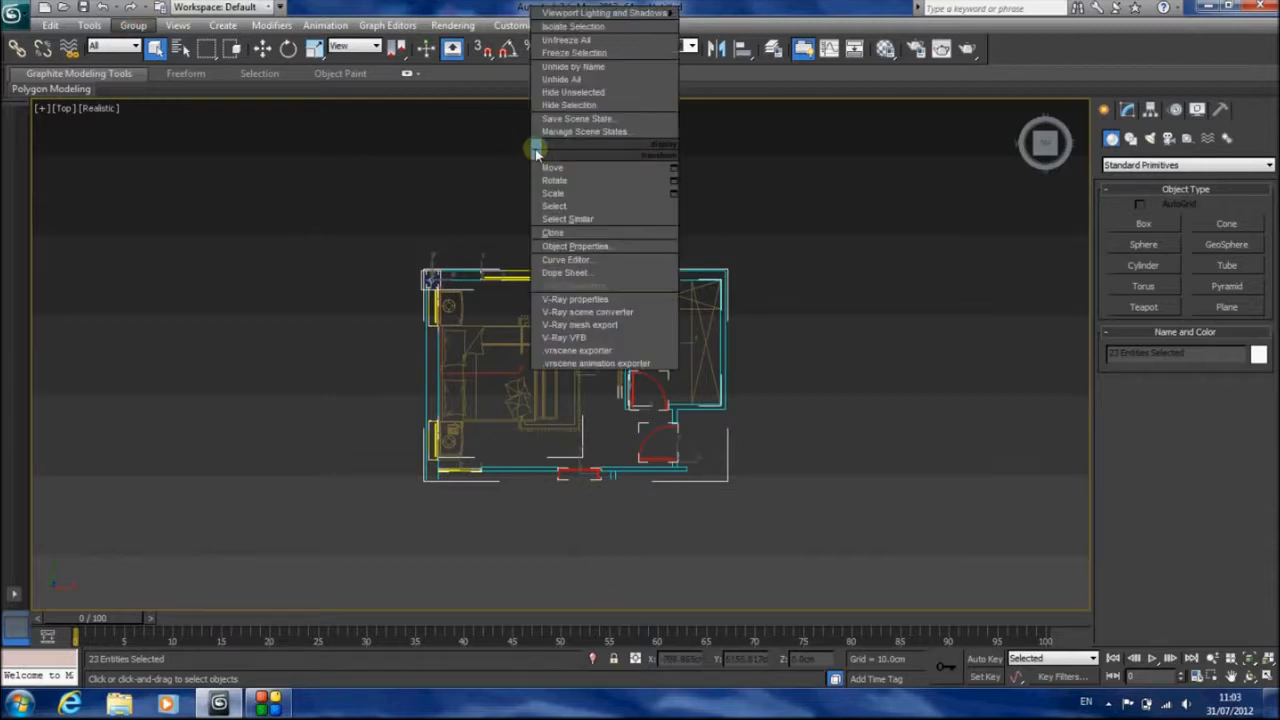
left_click(556, 82)
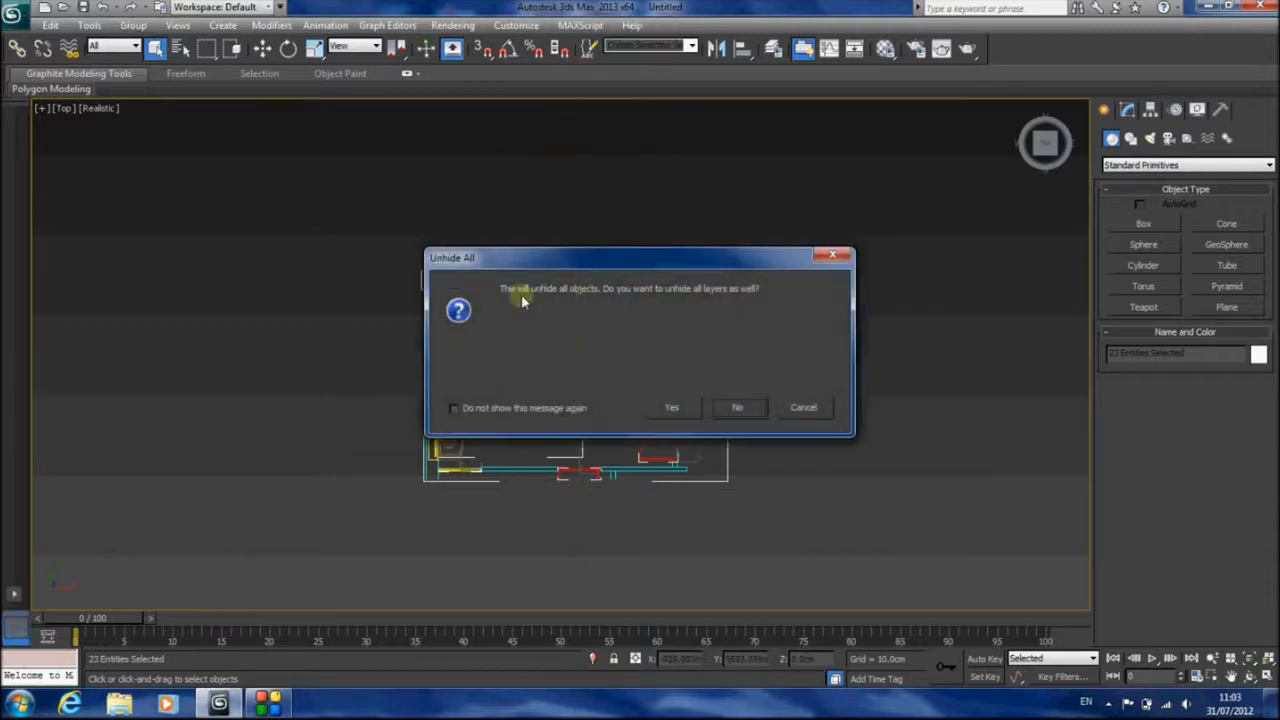
left_click(686, 409)
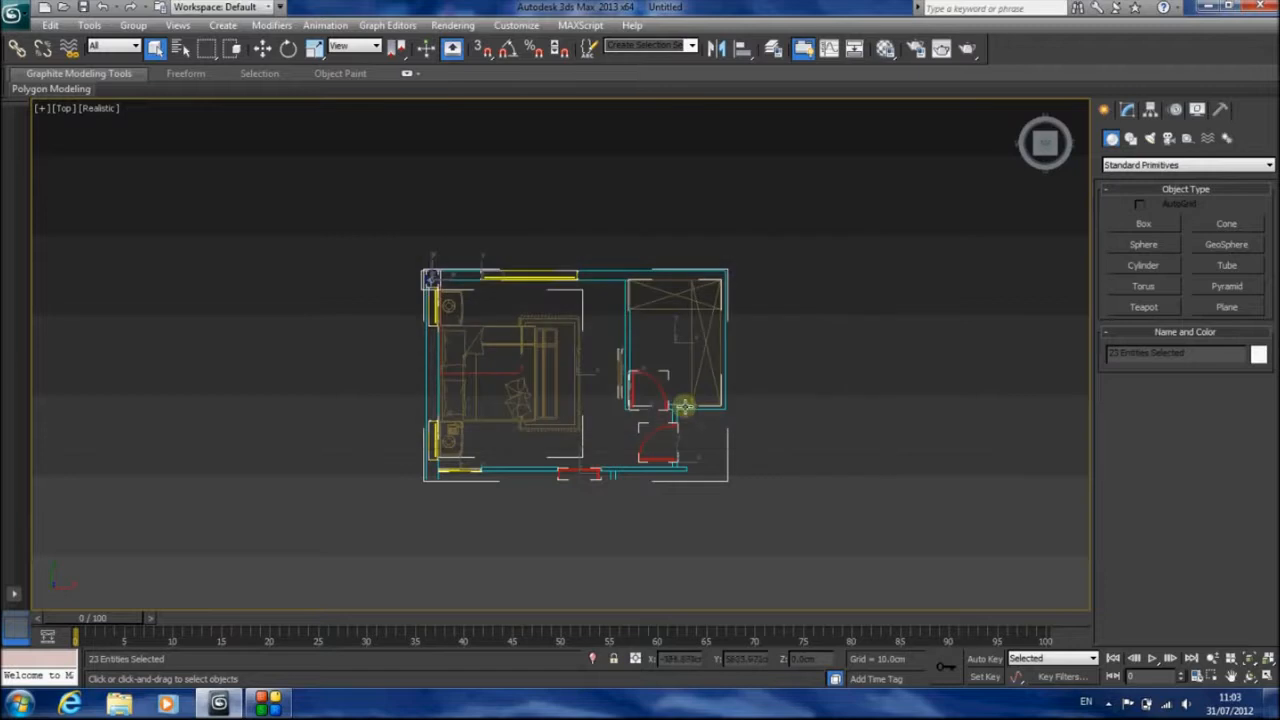
Select the entire floor plan and group it under the name "Plan"
left_click(309, 200)
left_click_drag(290, 178, 820, 556)
left_click(133, 25)
left_click(150, 43)
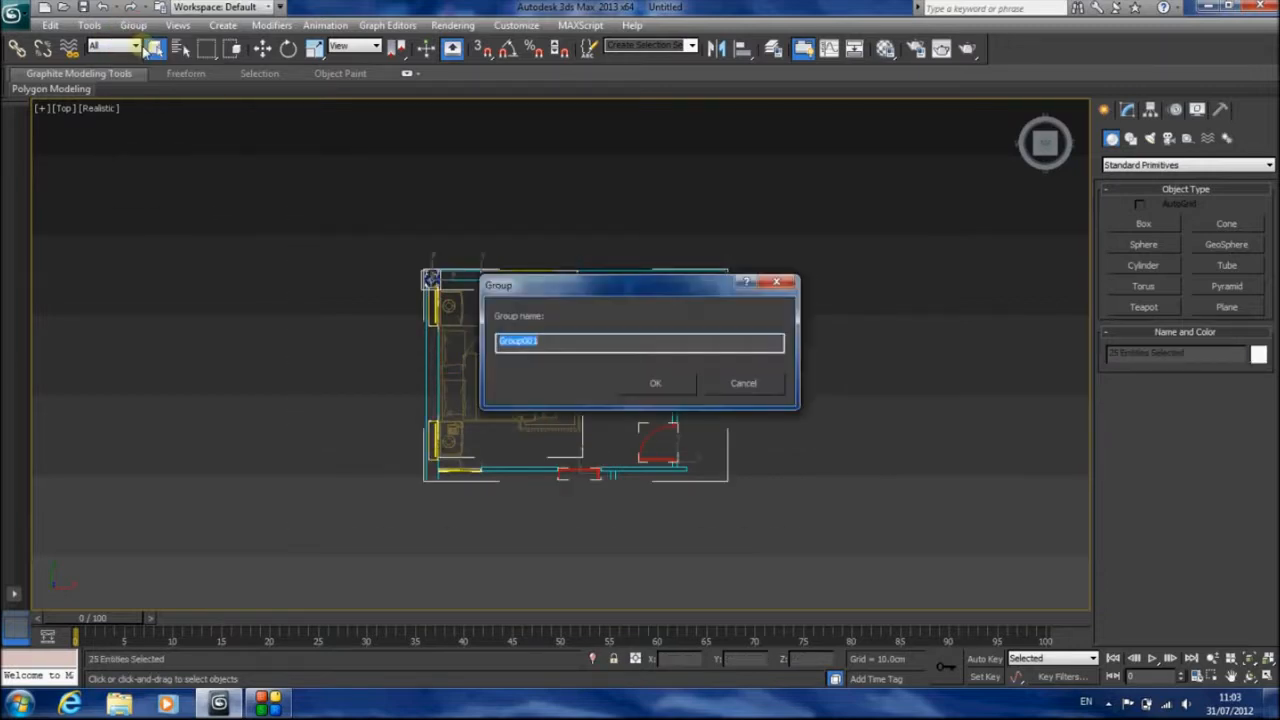
key("Return")
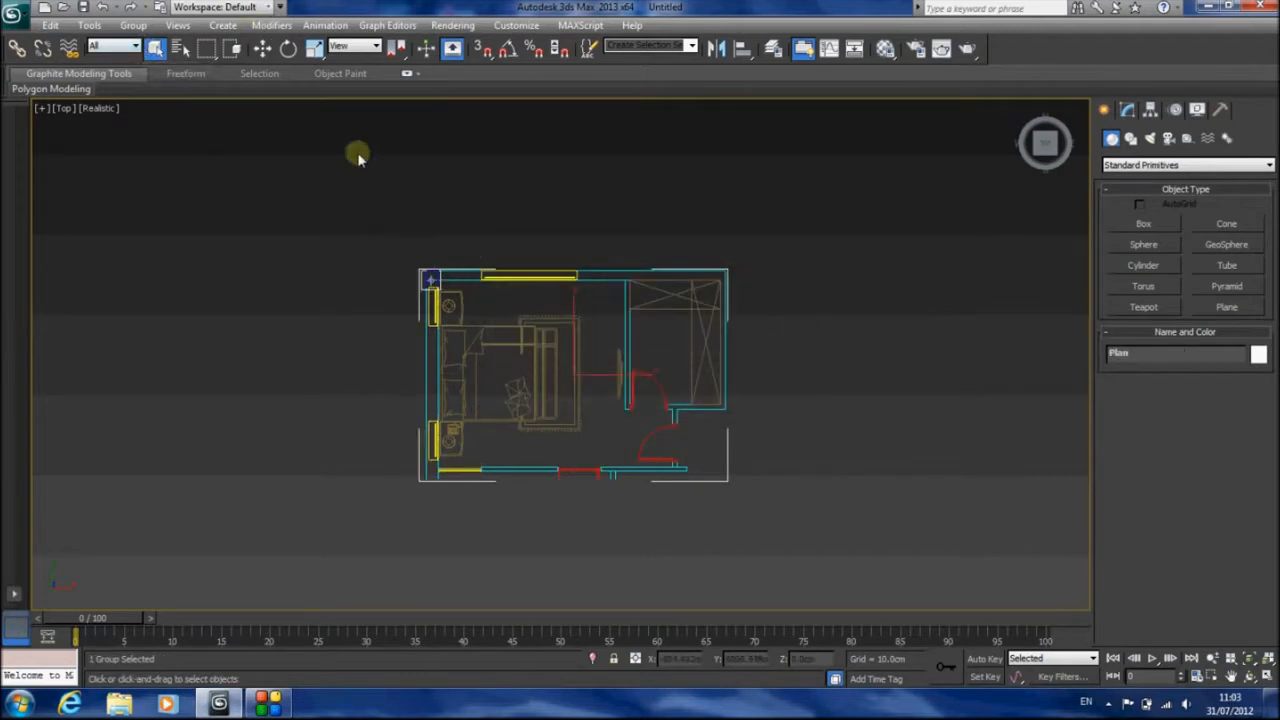
Move the Plan group to the world origin at X 0, Y 0, Z 0 and frame it in the Top view
left_click(260, 50)
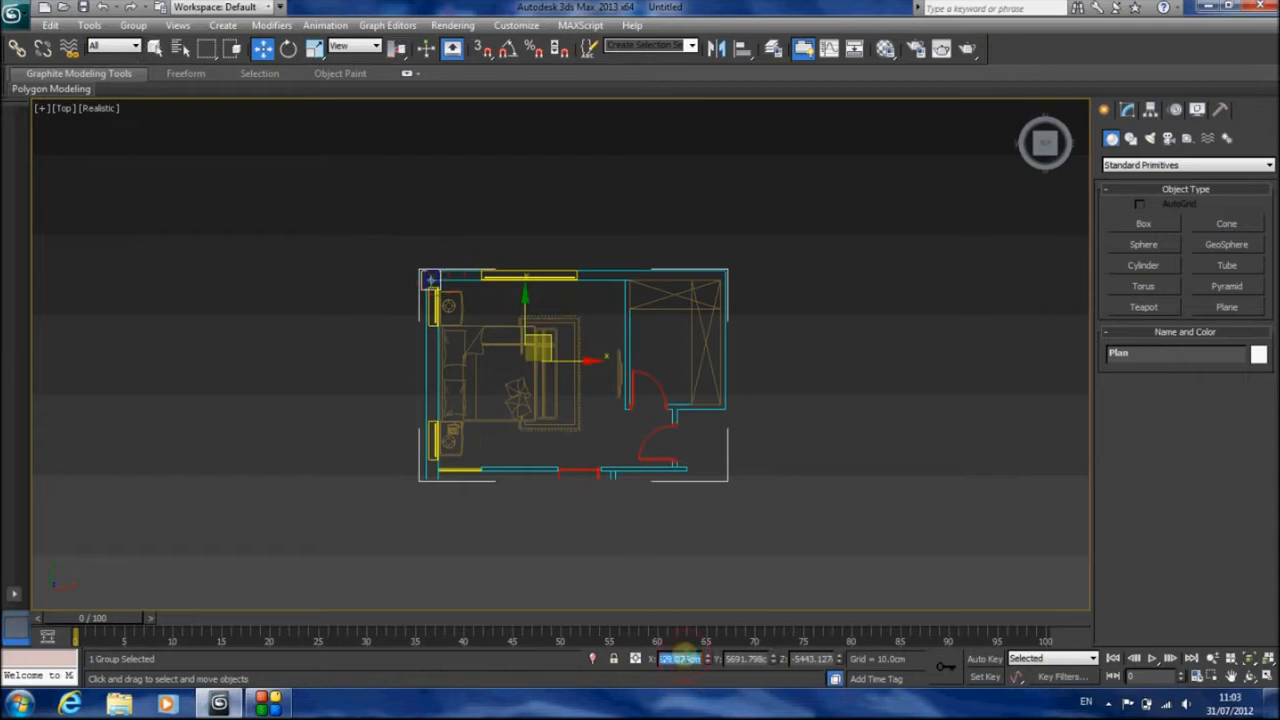
type("0")
key("Tab")
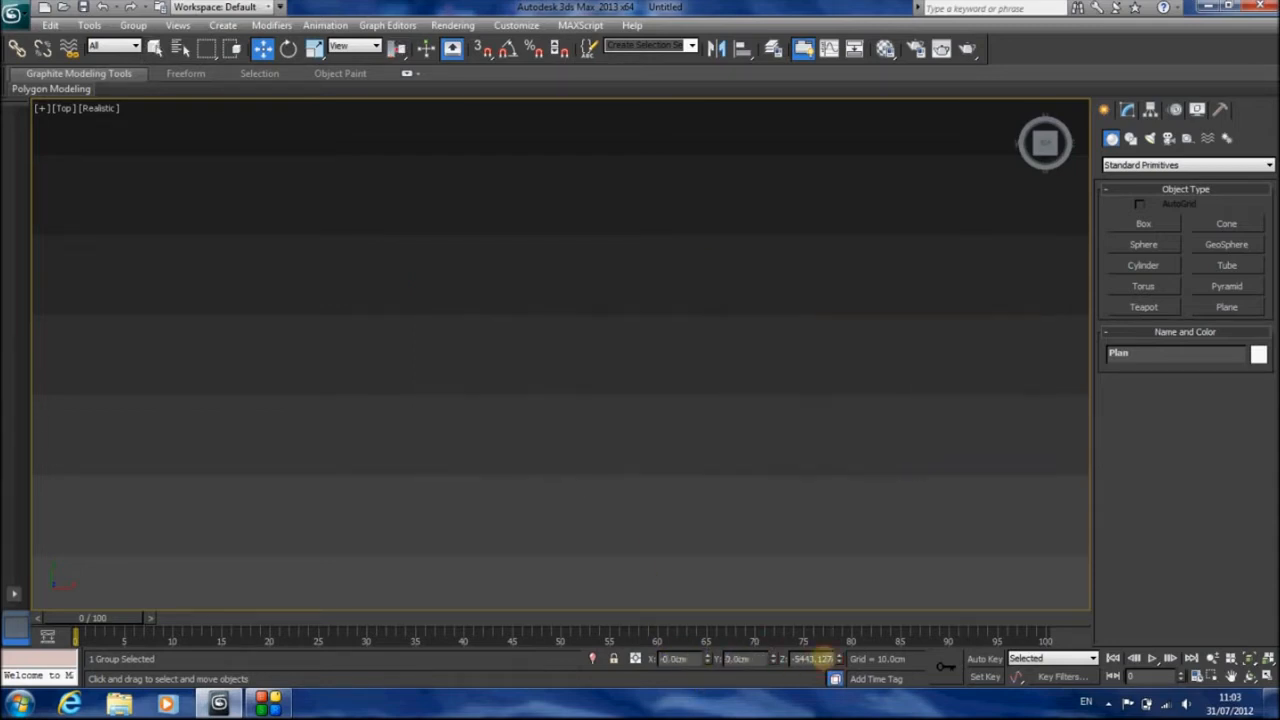
type("0")
key("Return")
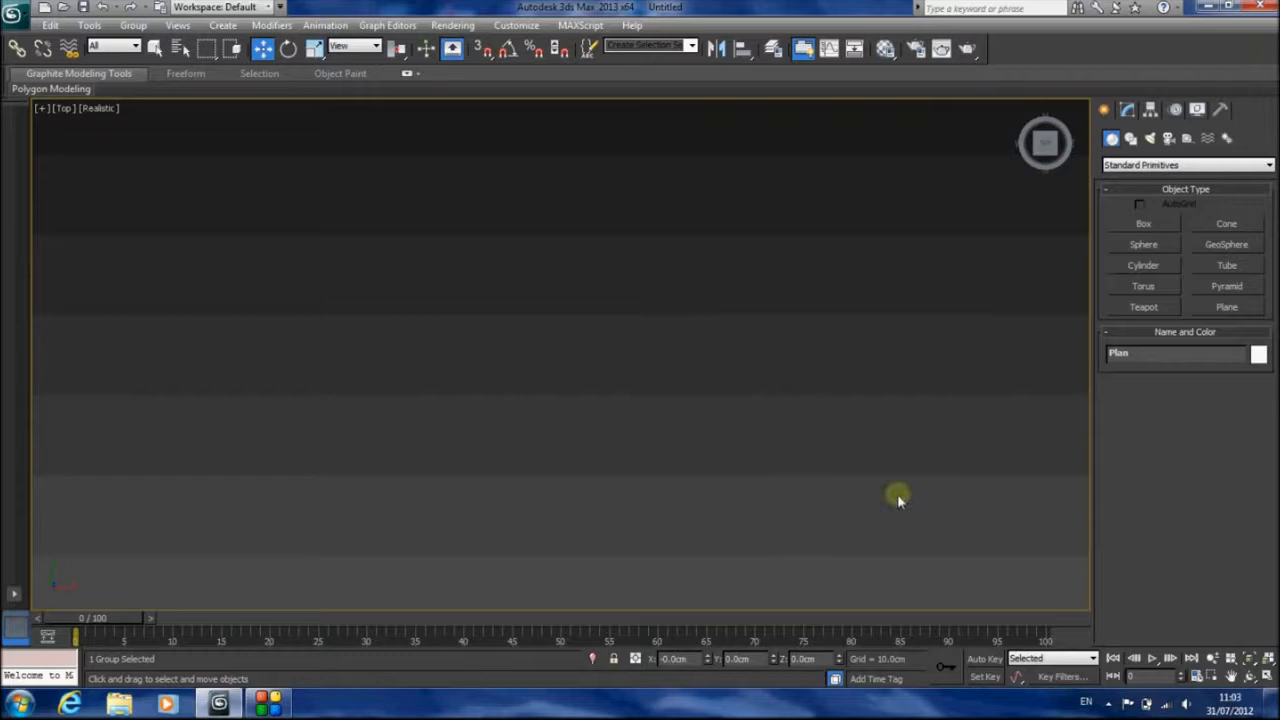
key("p")
left_click(1251, 658)
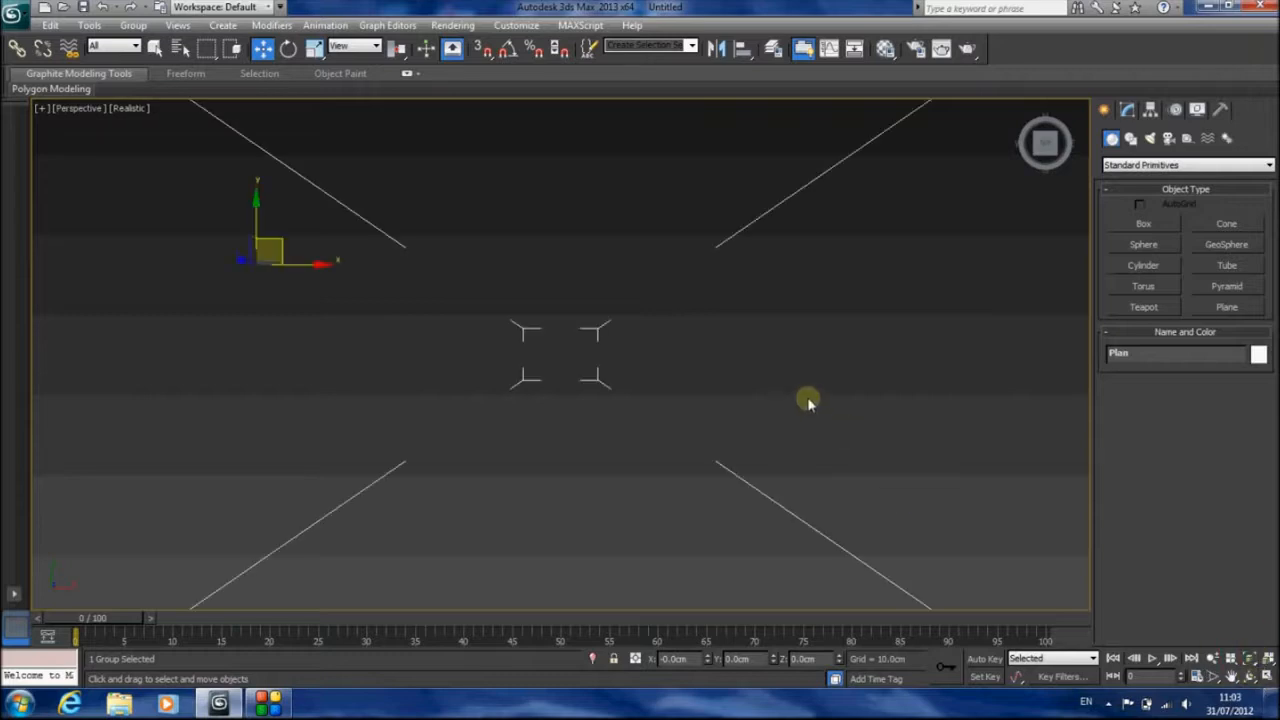
key("t")
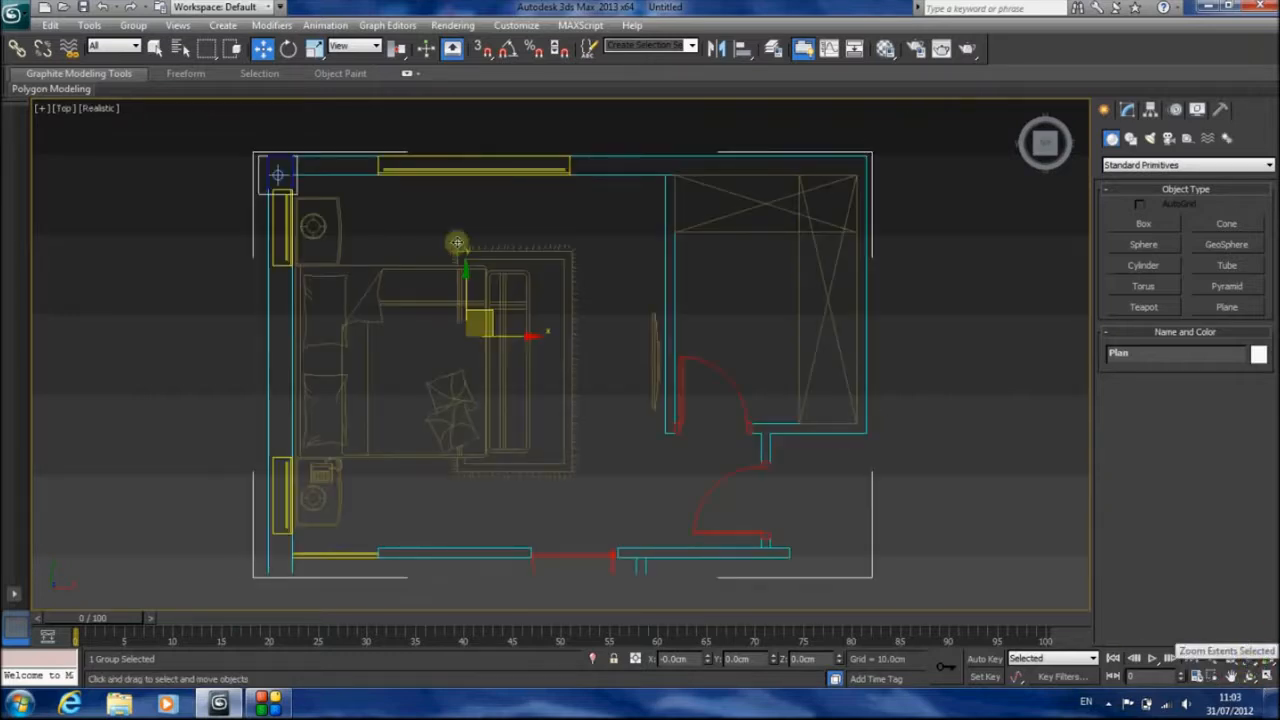
left_click(155, 48)
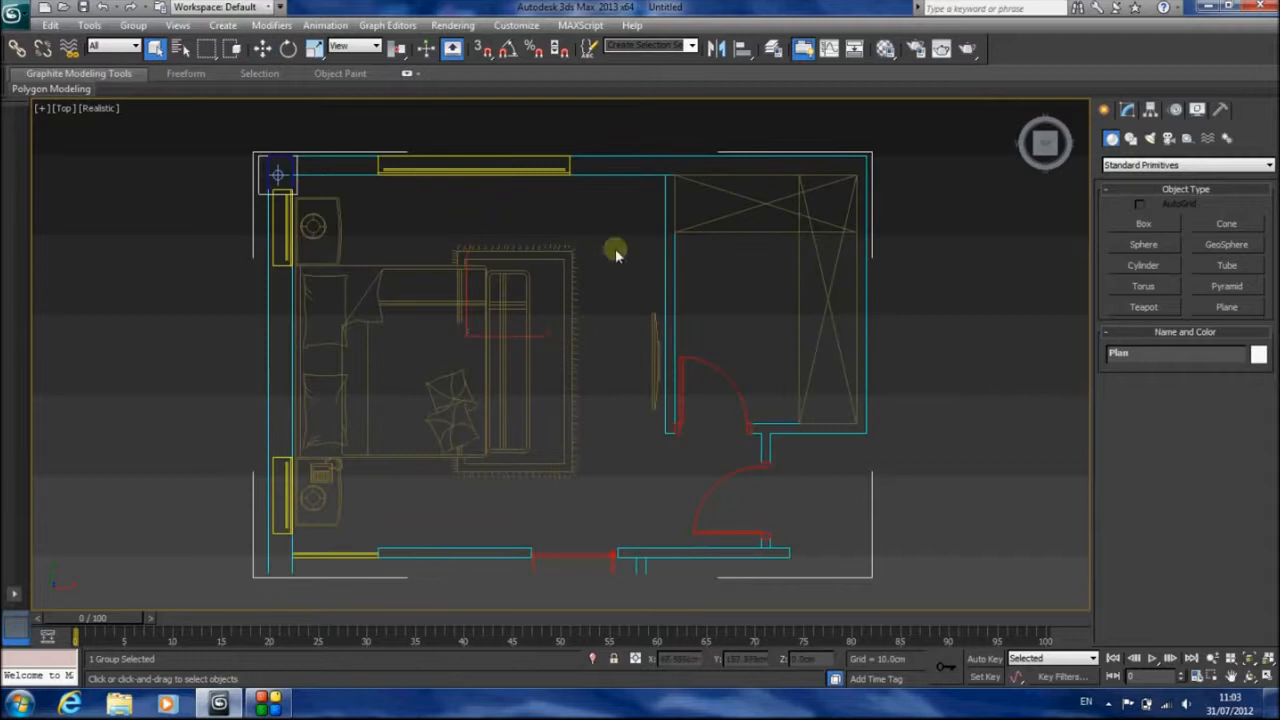
Flatten the Plan group by scaling its height down to 0 in the Front view, and return to the Top view
key("f")
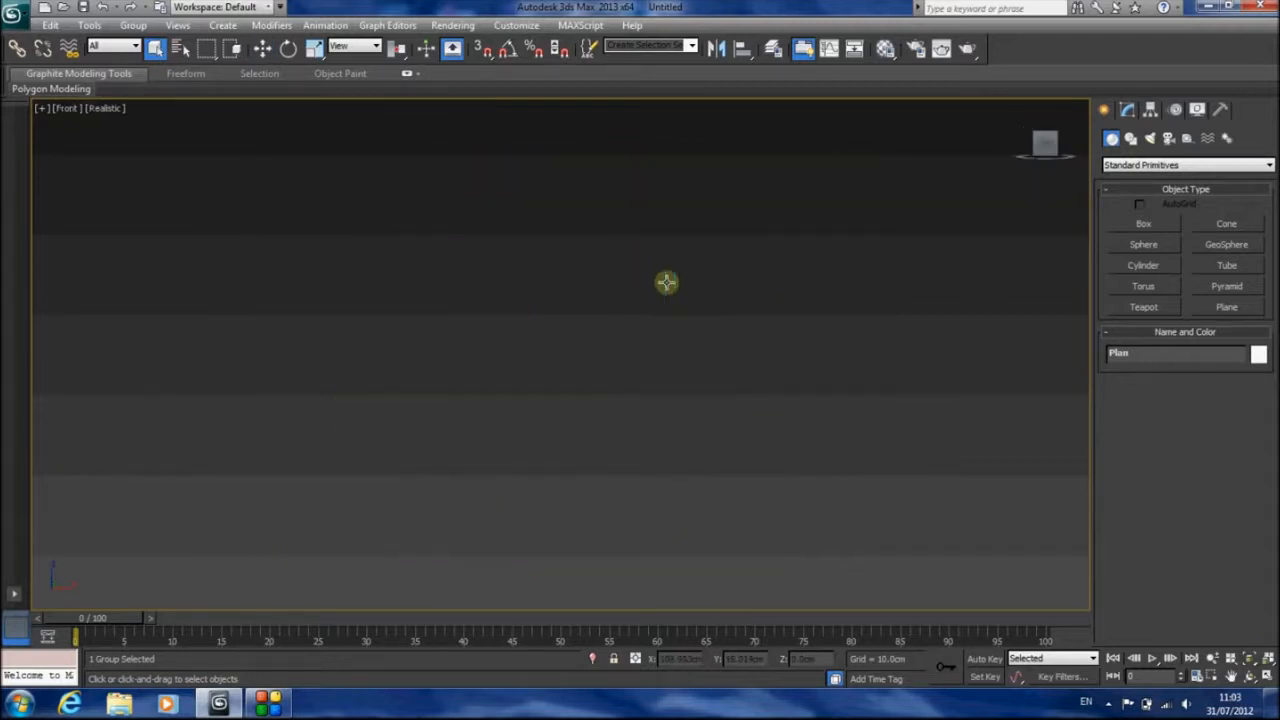
left_click(1250, 662)
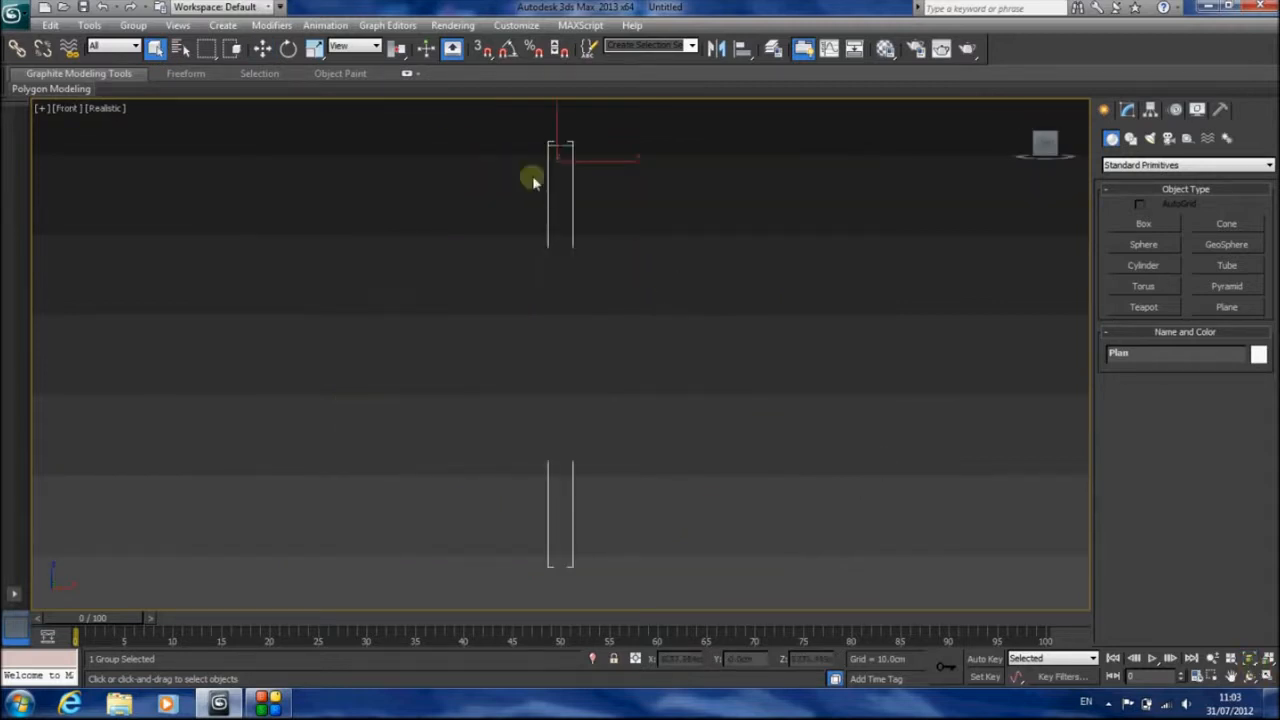
left_click(313, 49)
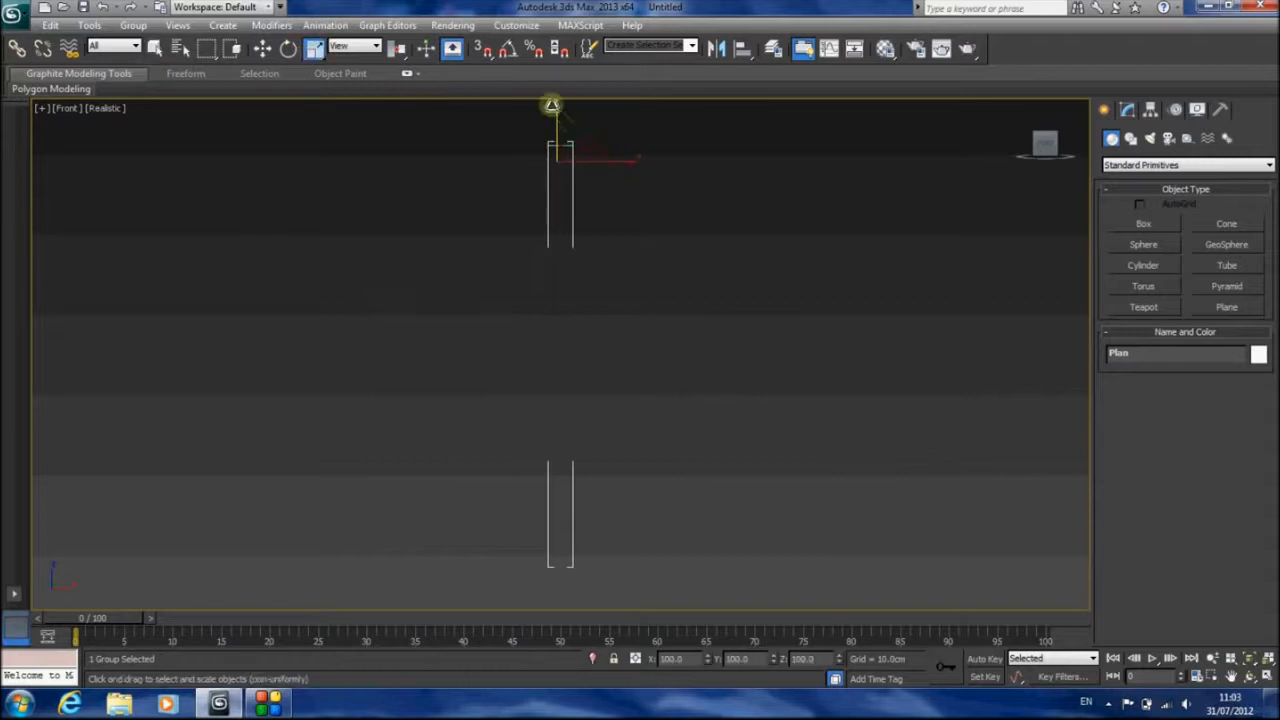
left_click_drag(553, 107, 606, 189)
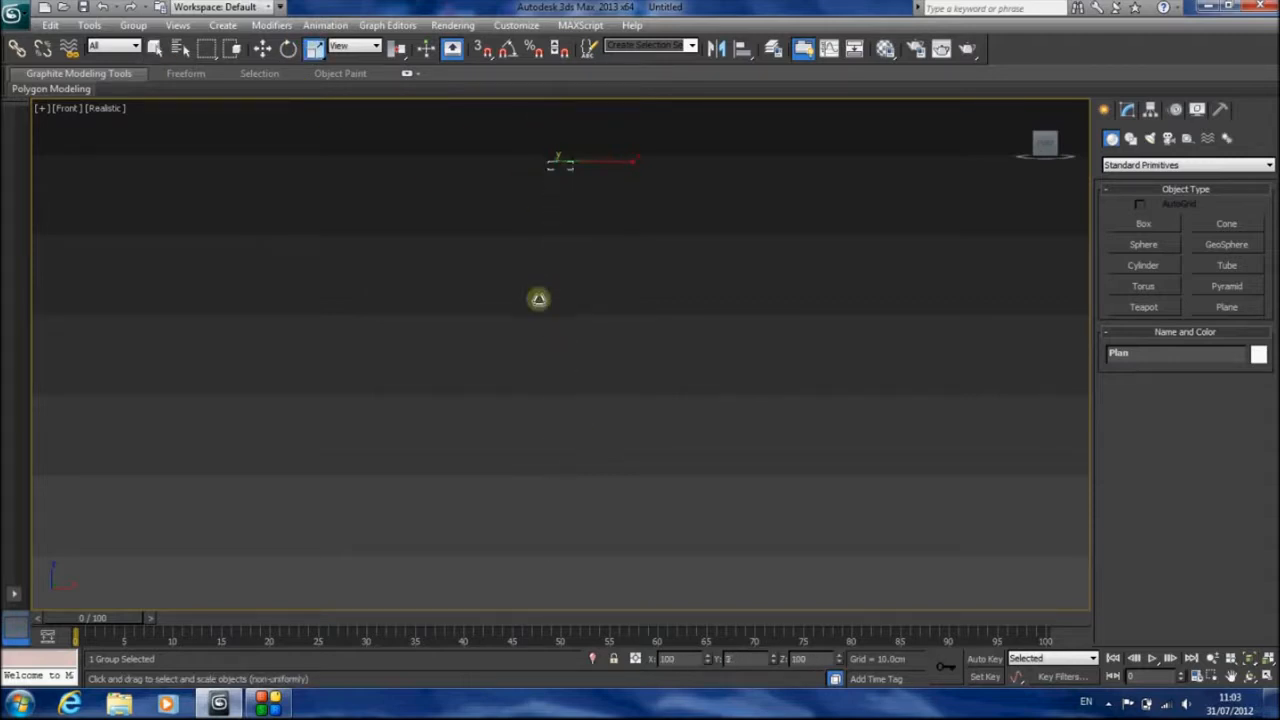
left_click(1250, 661)
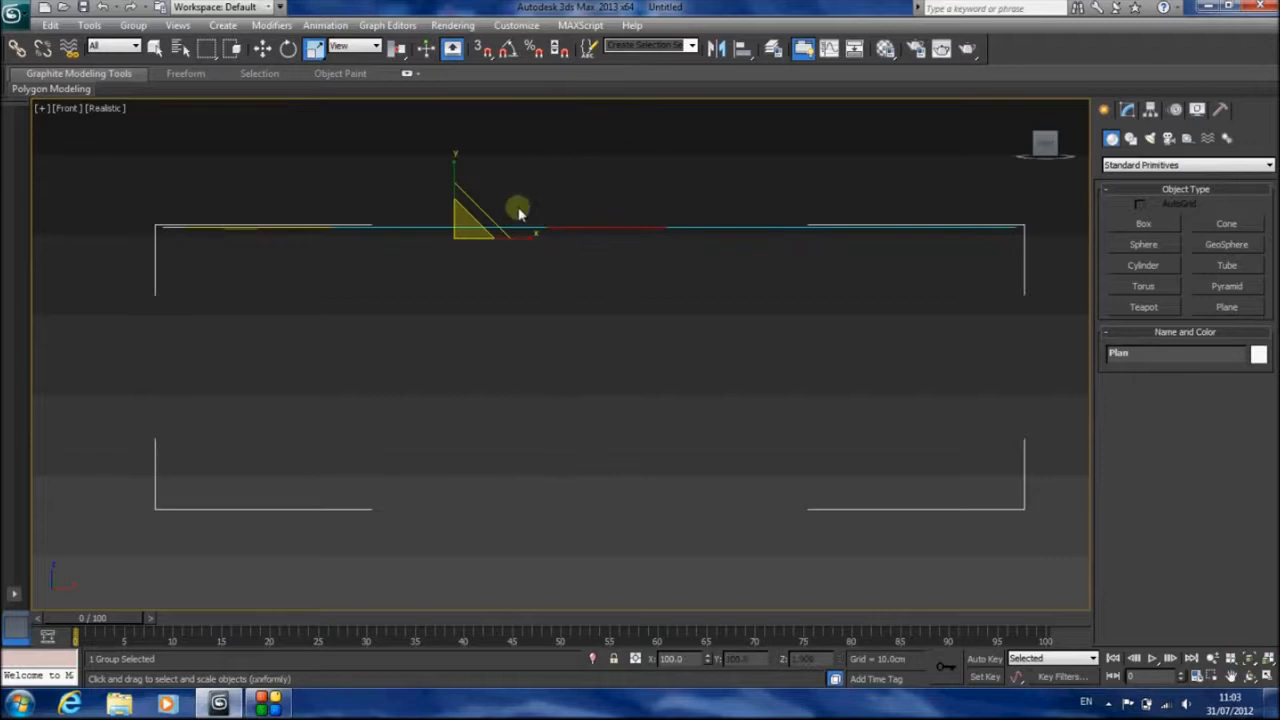
left_click_drag(451, 166, 589, 626)
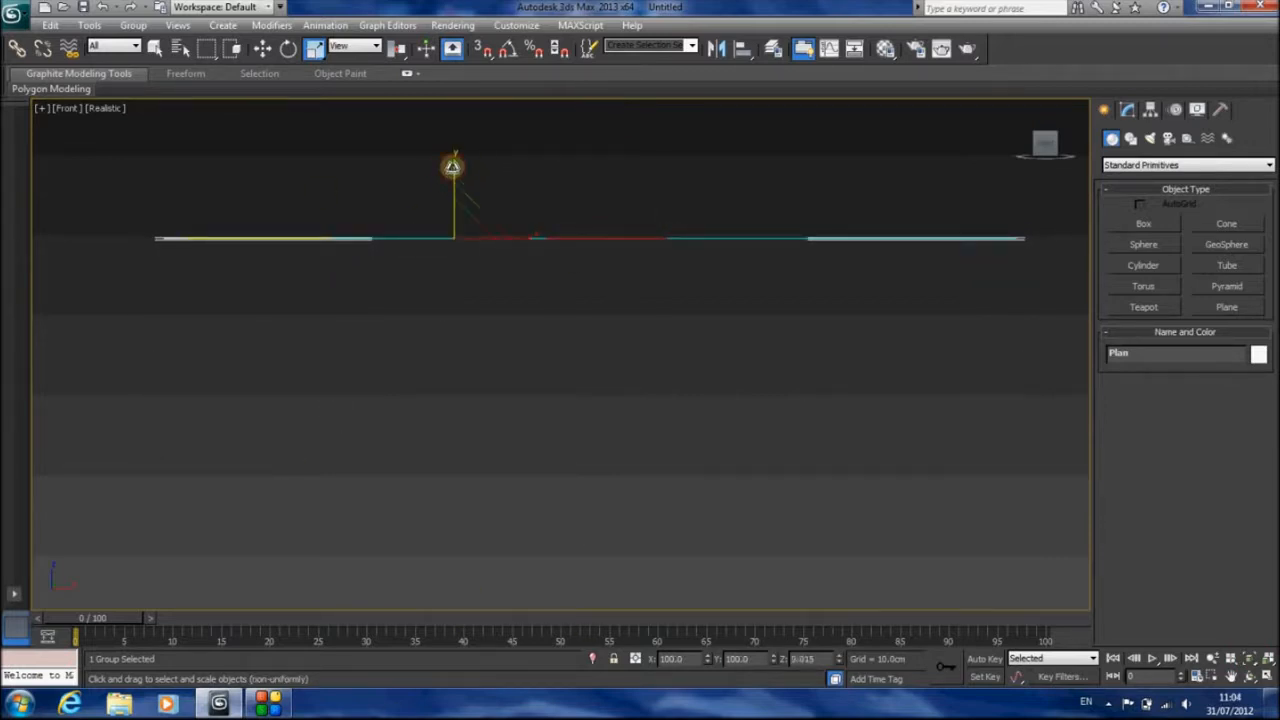
left_click_drag(452, 167, 650, 85)
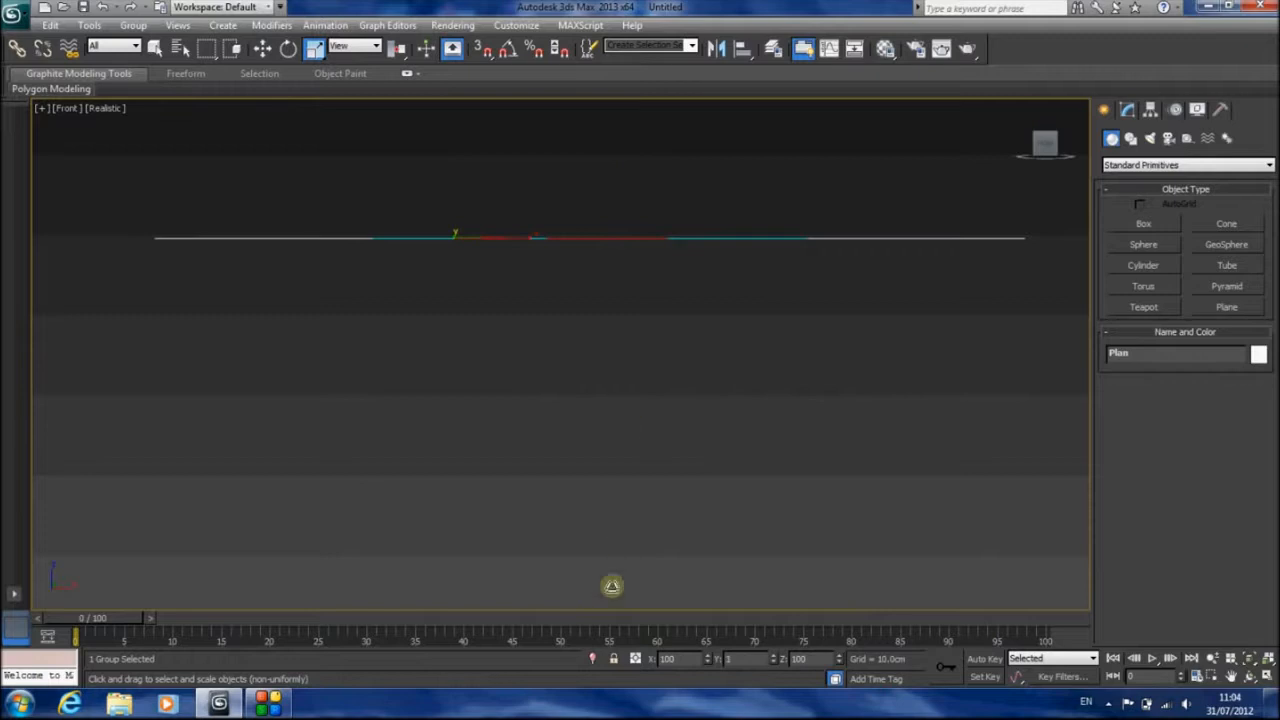
left_click_drag(612, 586, 548, 588)
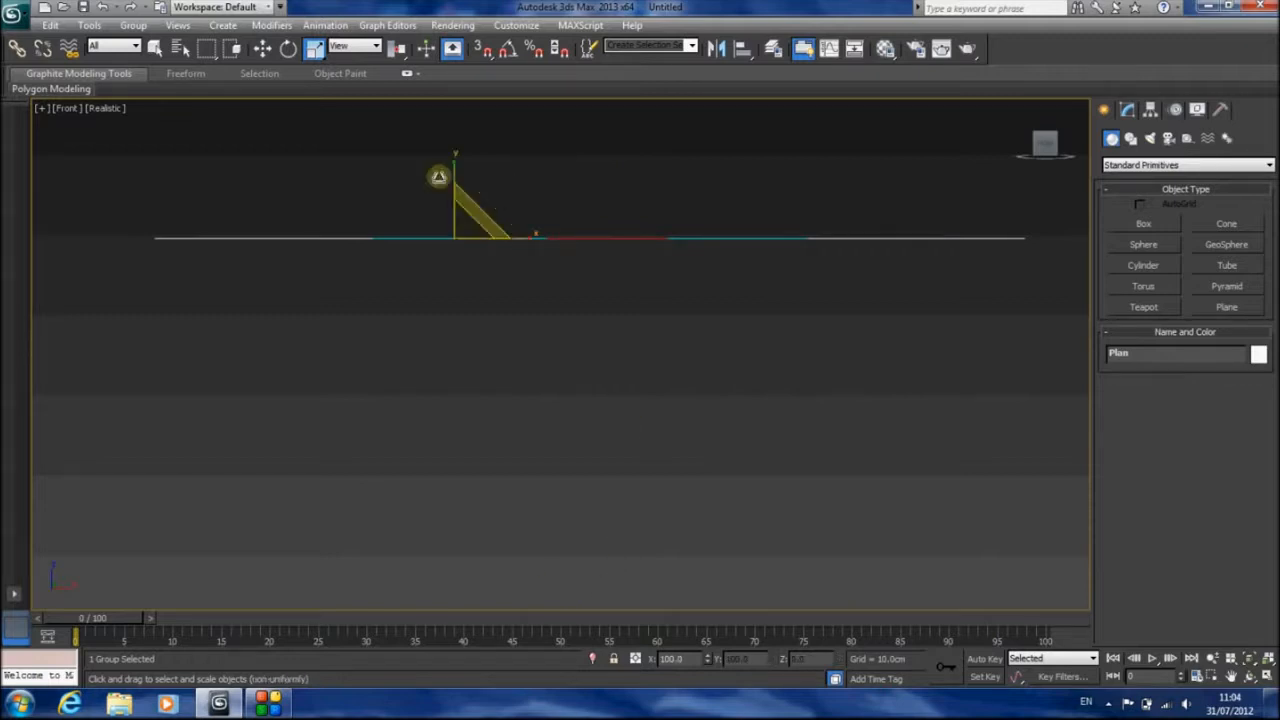
left_click_drag(454, 170, 489, 300)
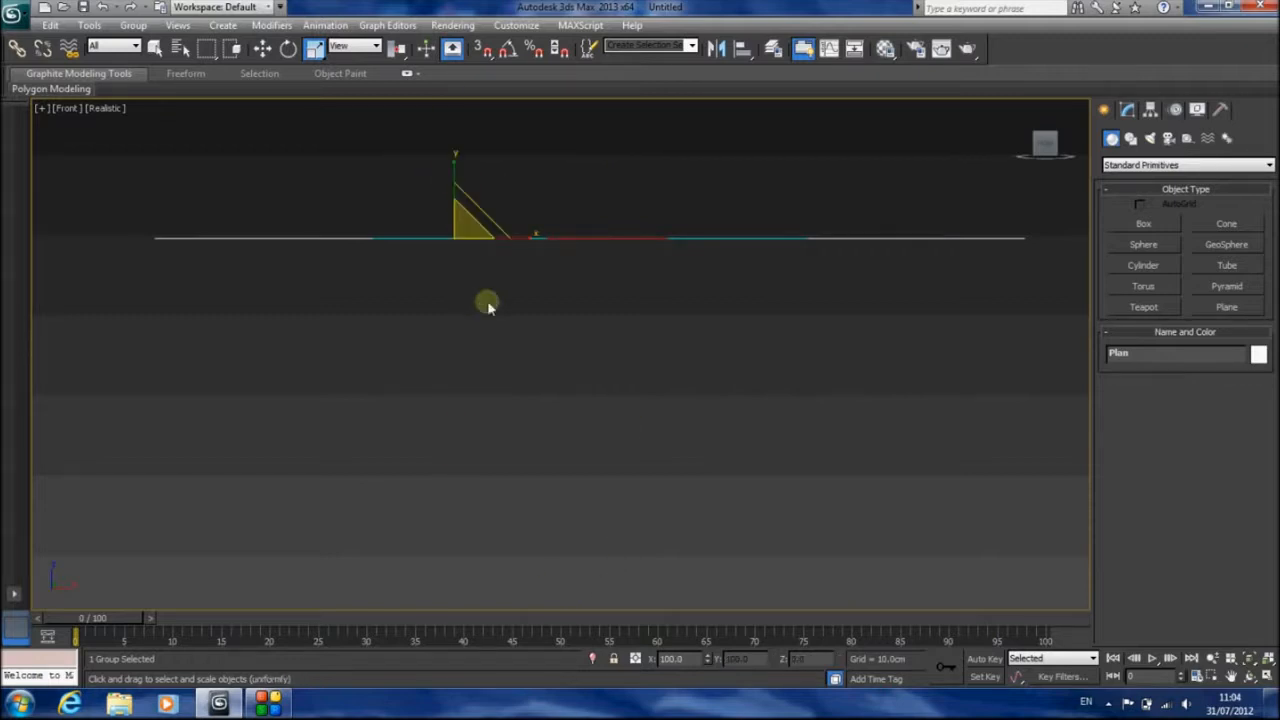
key("t")
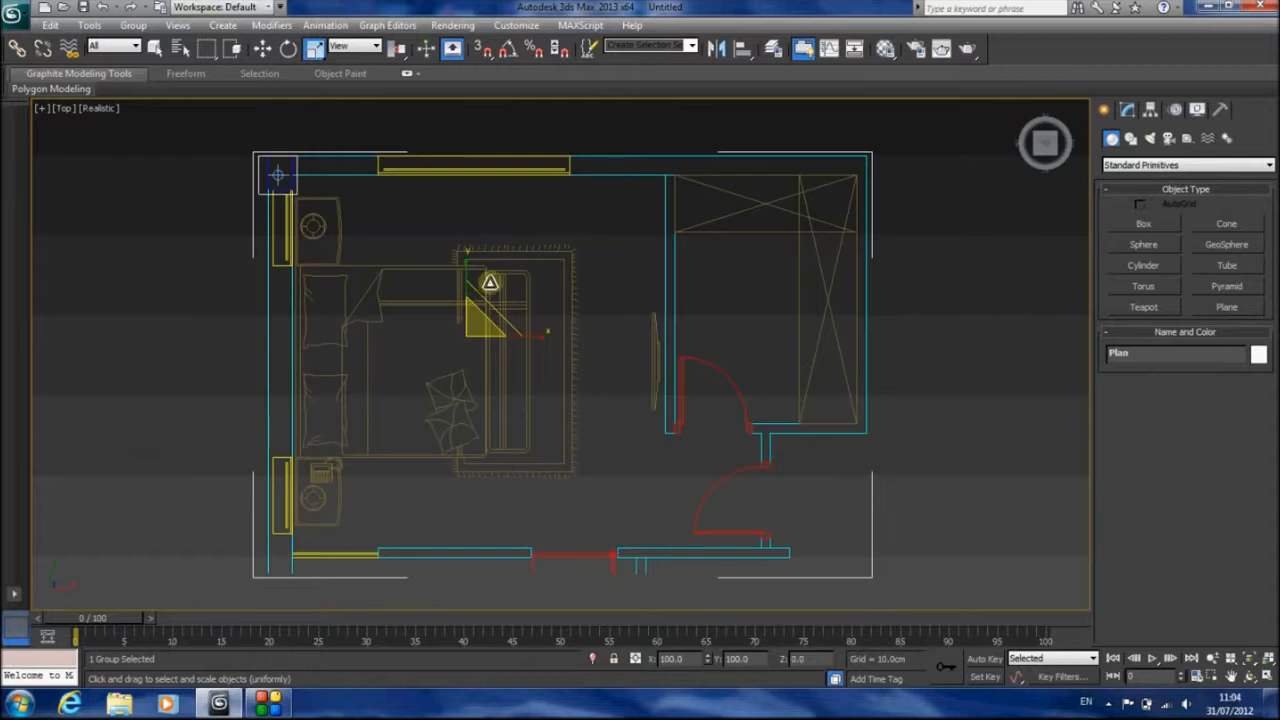
left_click(155, 50)
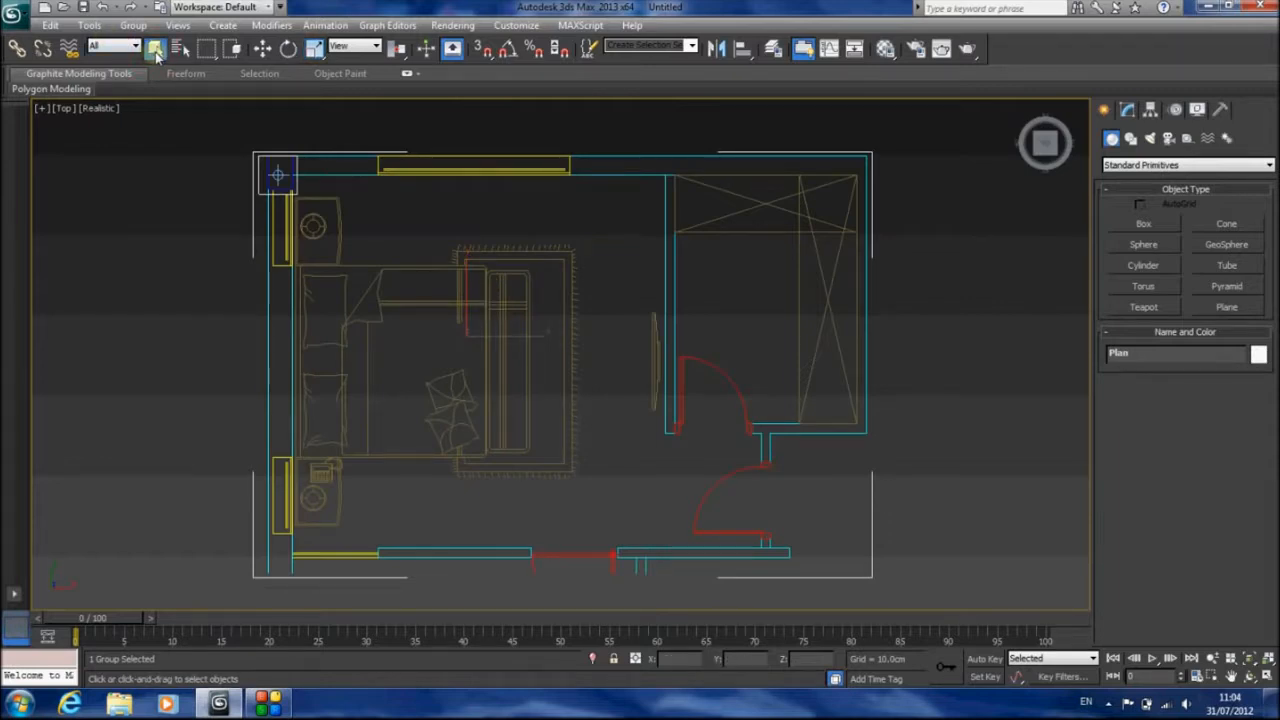
Activate the Line spline tool and turn on 3D snapping and angle snapping
left_click(1130, 138)
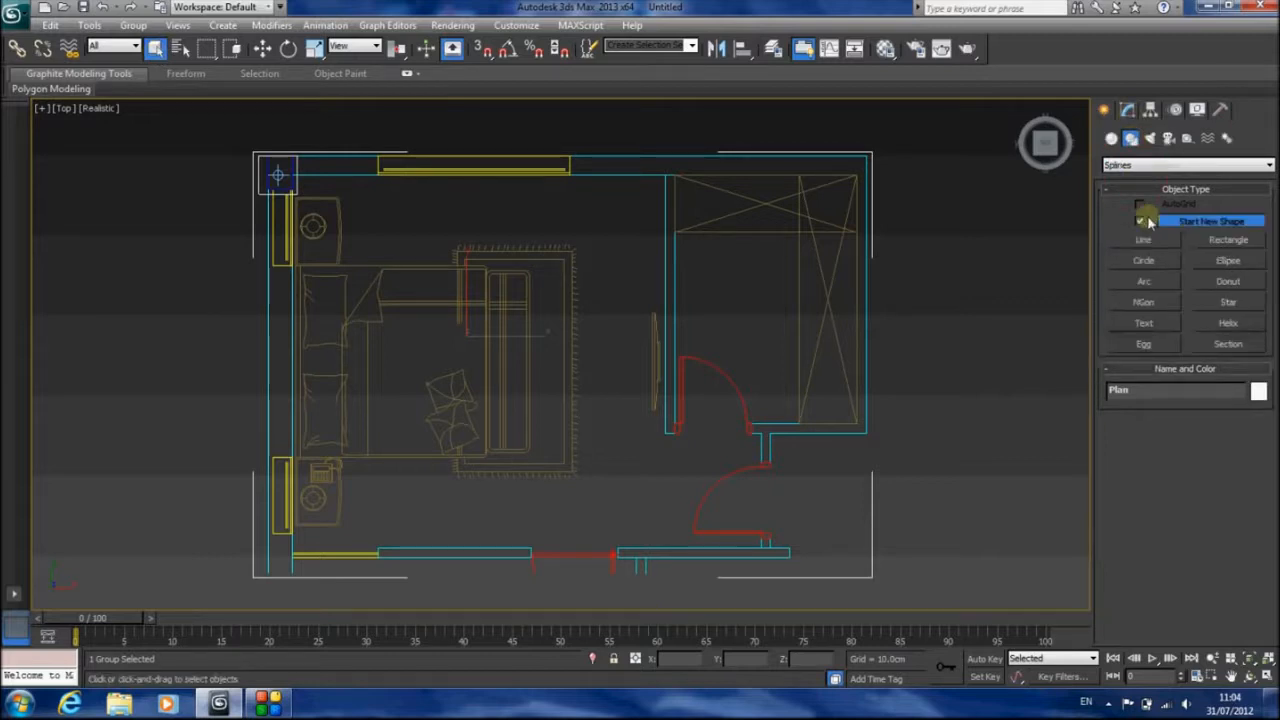
left_click(1143, 240)
left_click(482, 48)
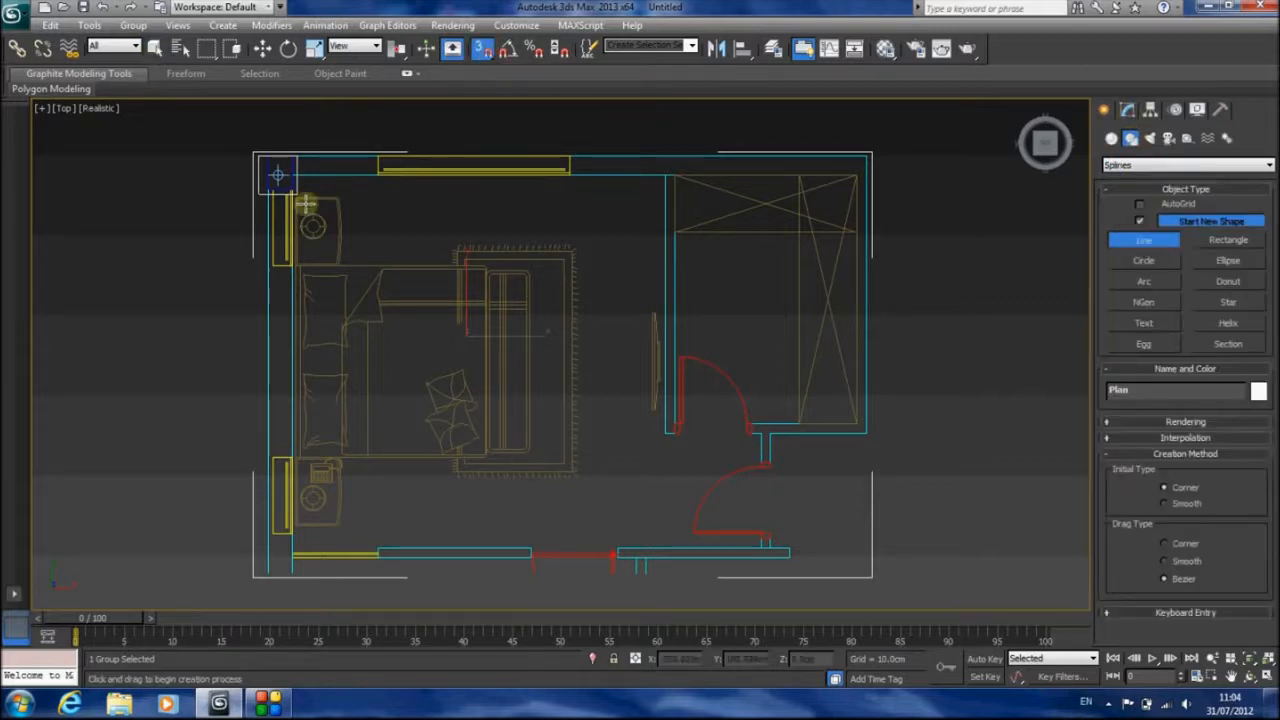
left_click(508, 52)
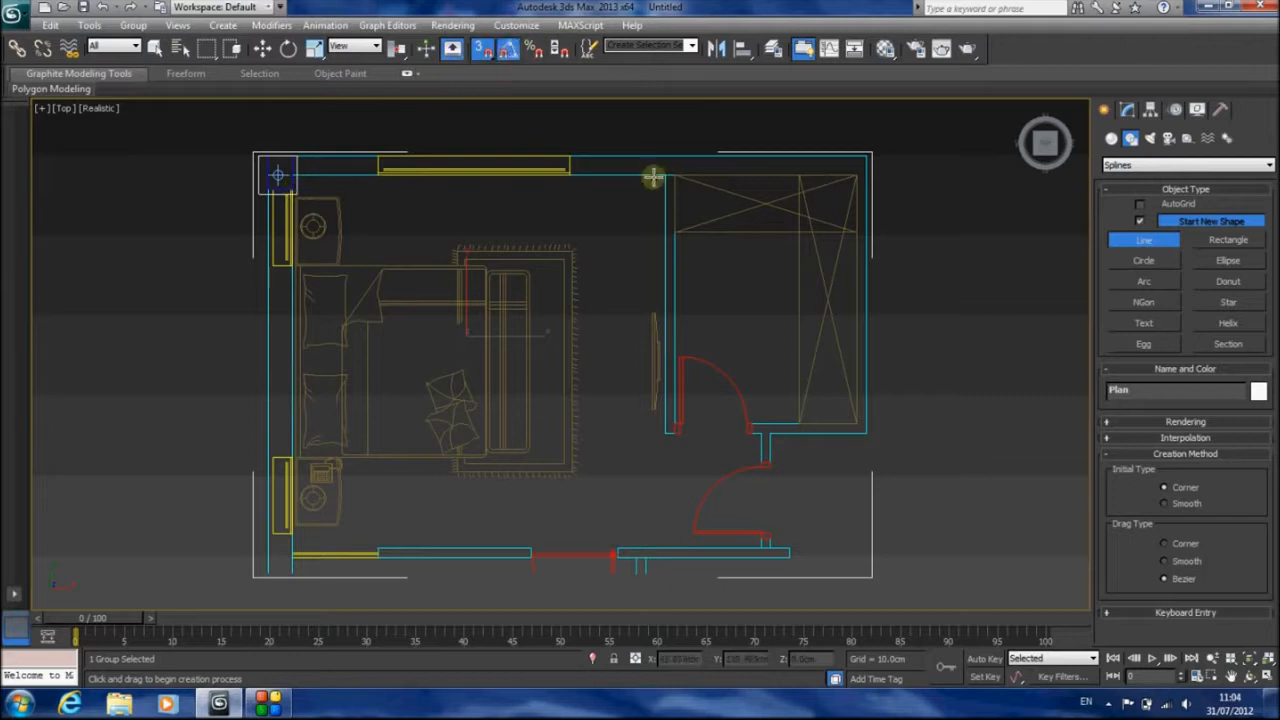
Configure the snap settings so that only Vertex snapping is active
right_click(483, 50)
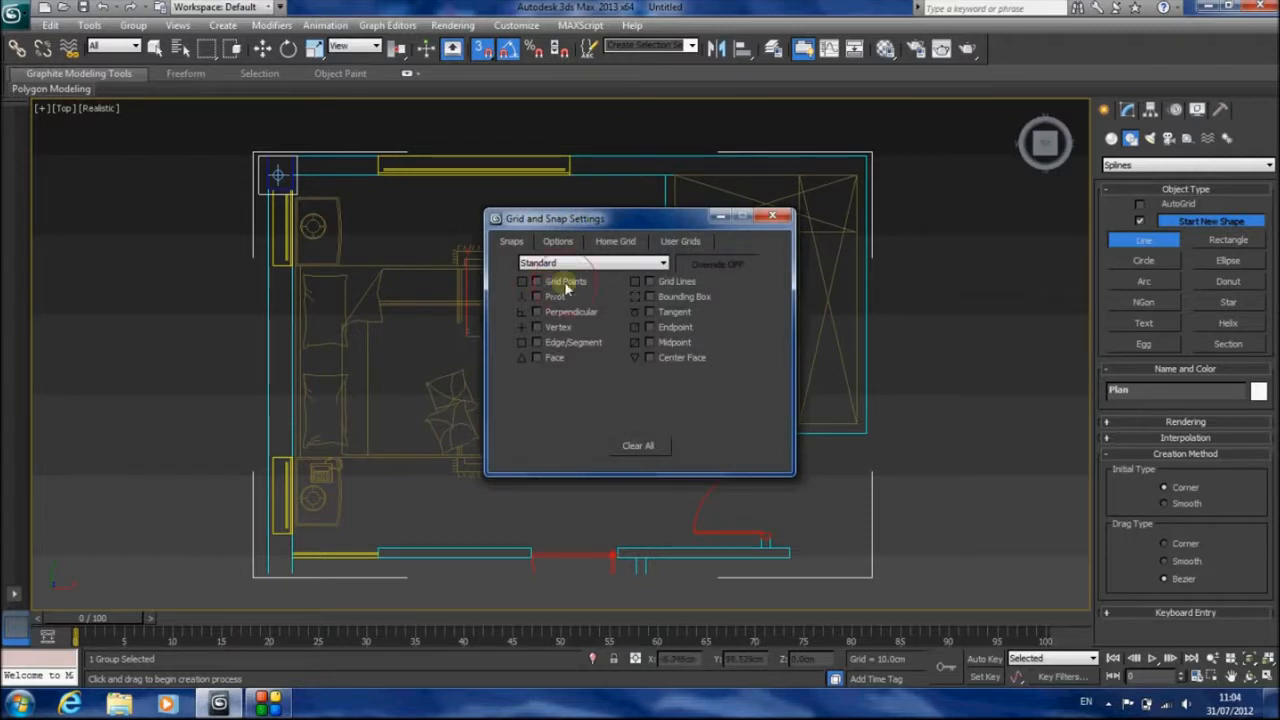
left_click(537, 328)
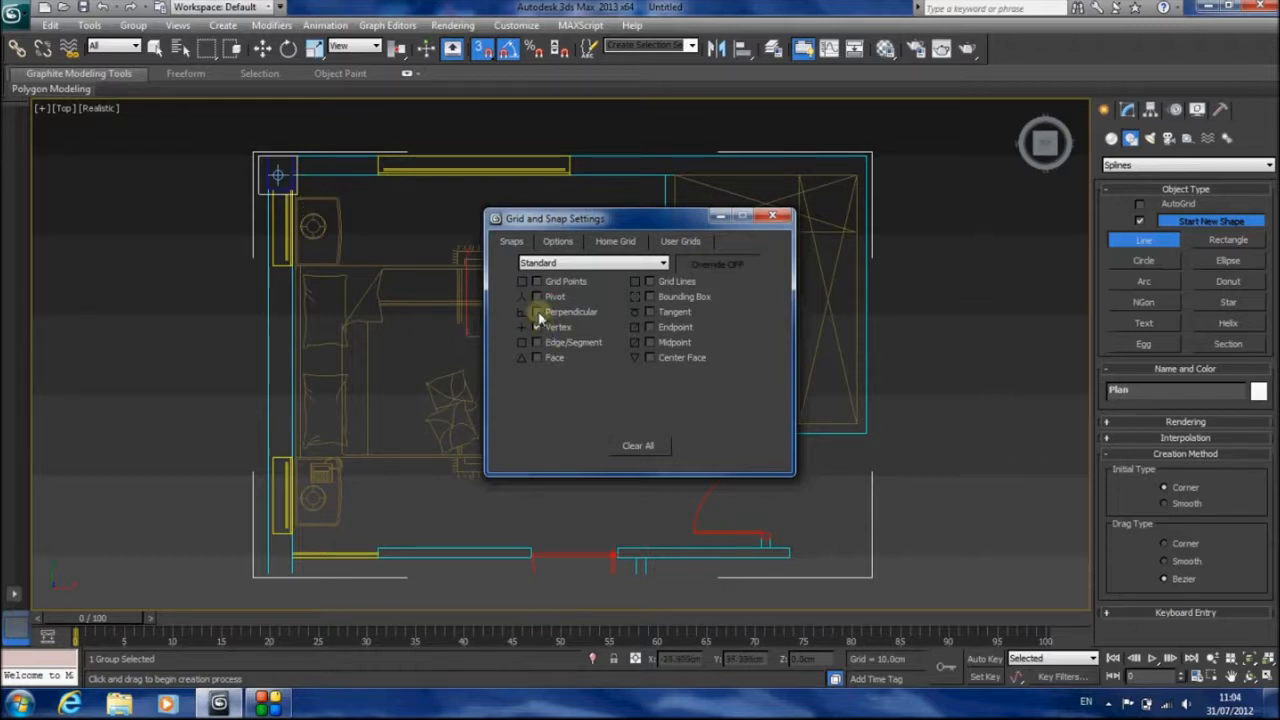
left_click(537, 343)
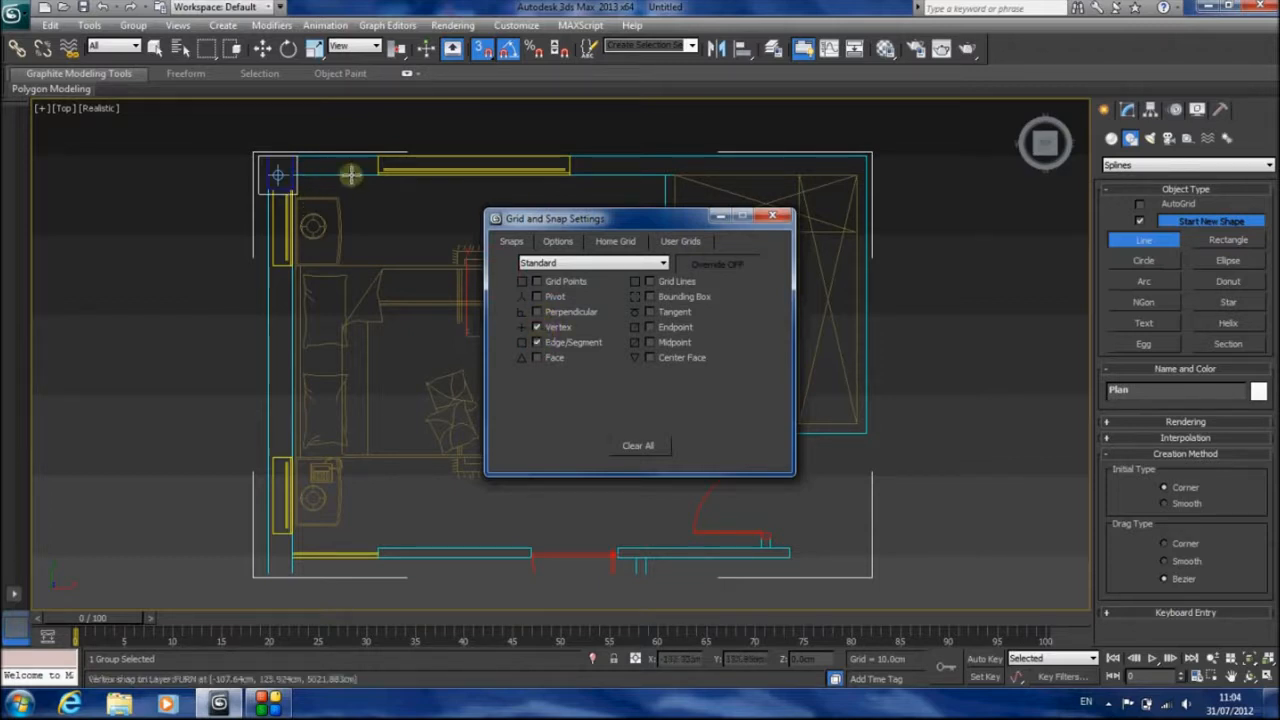
left_click(776, 217)
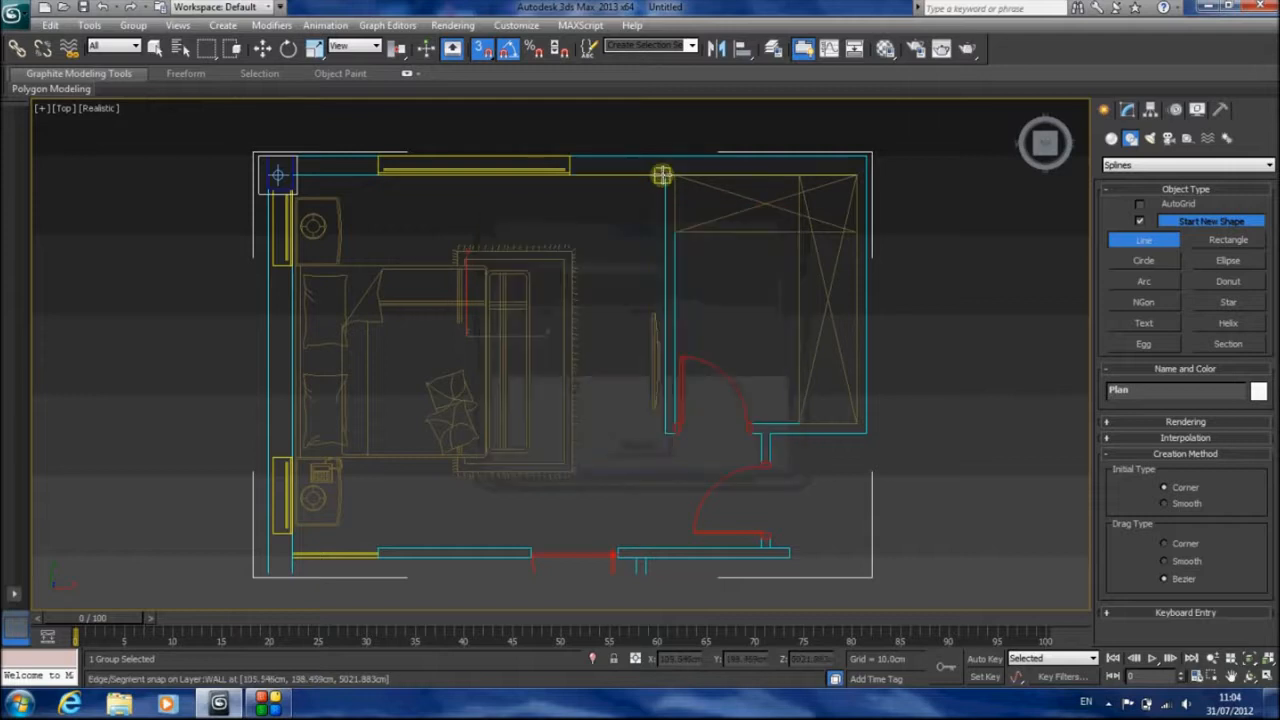
right_click(479, 49)
left_click(557, 344)
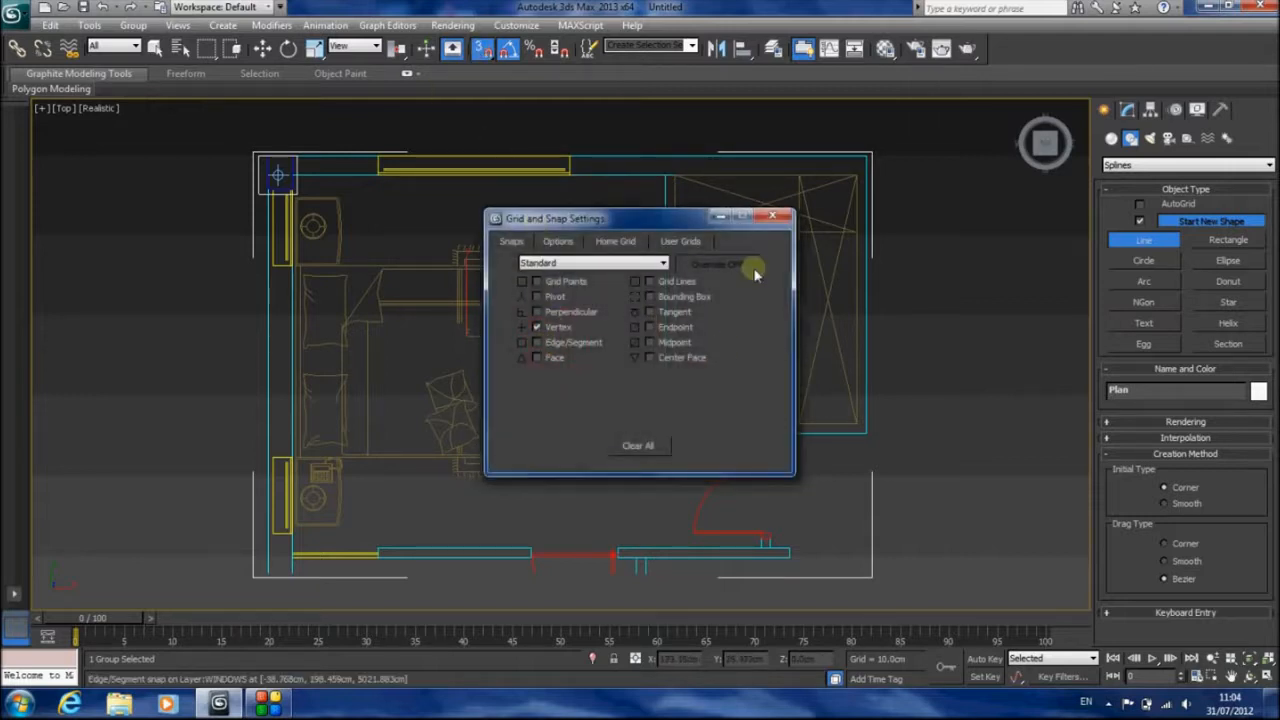
left_click(773, 217)
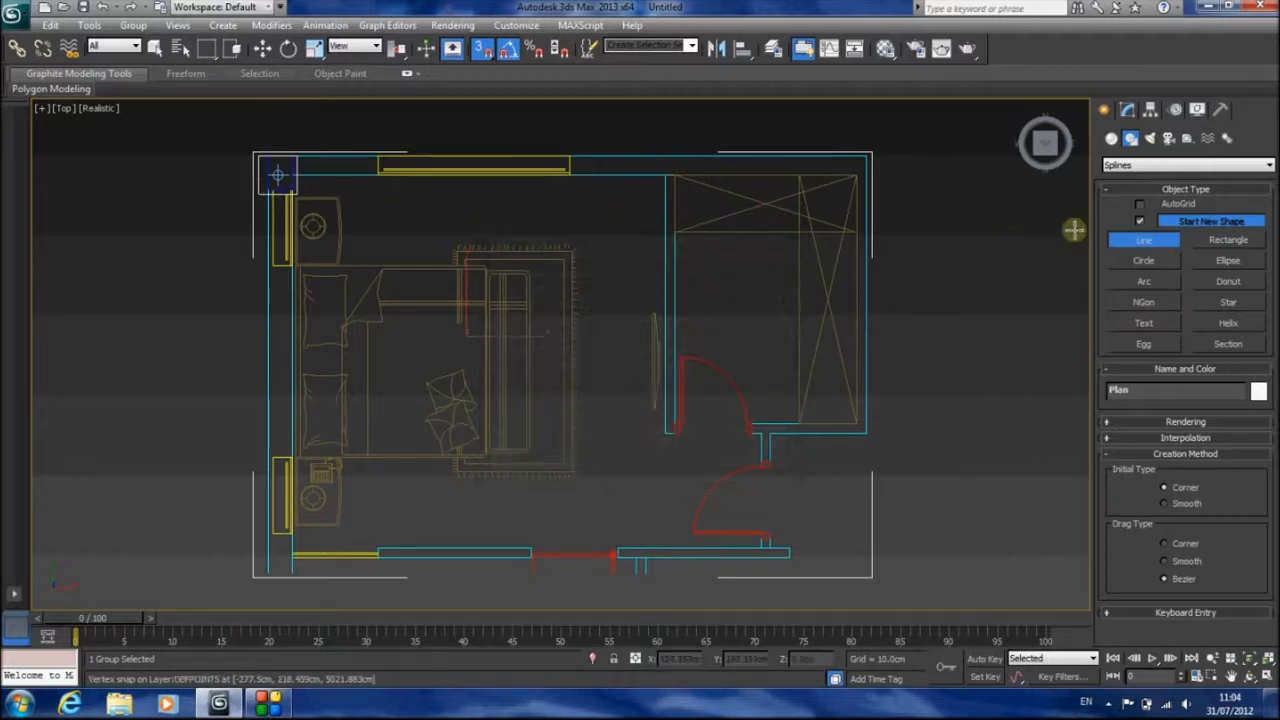
Trace the bedroom's inner outline from its upper-right corner down the right wall, past both door openings to the bottom wall
left_click(655, 170)
middle_click_drag(663, 400, 645, 289)
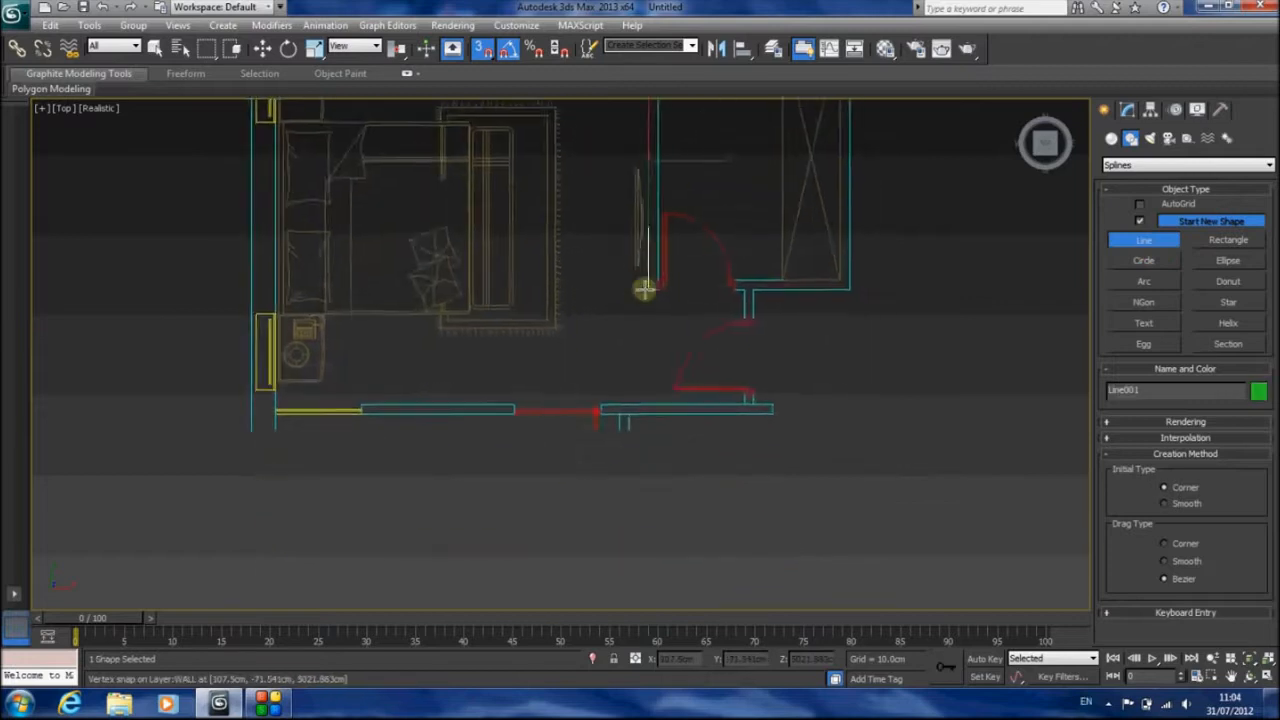
scroll(645, 289, "up", 5)
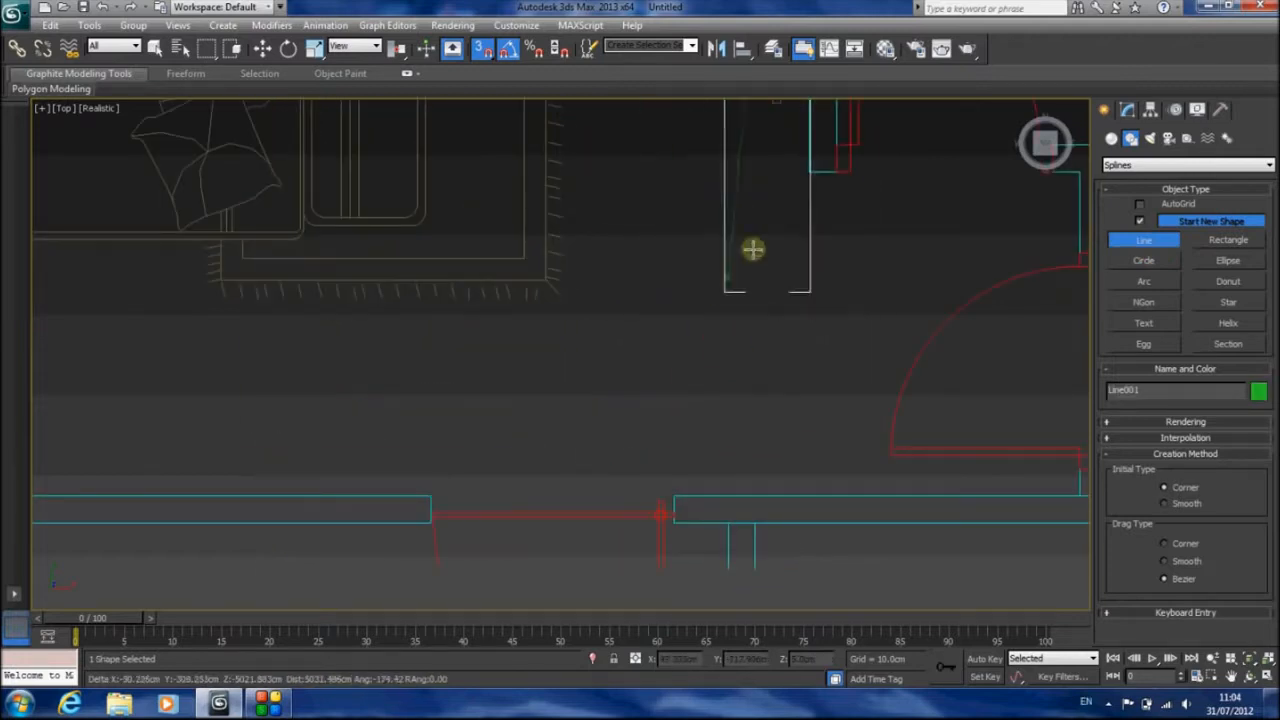
left_click(834, 174)
middle_click_drag(947, 248, 614, 369)
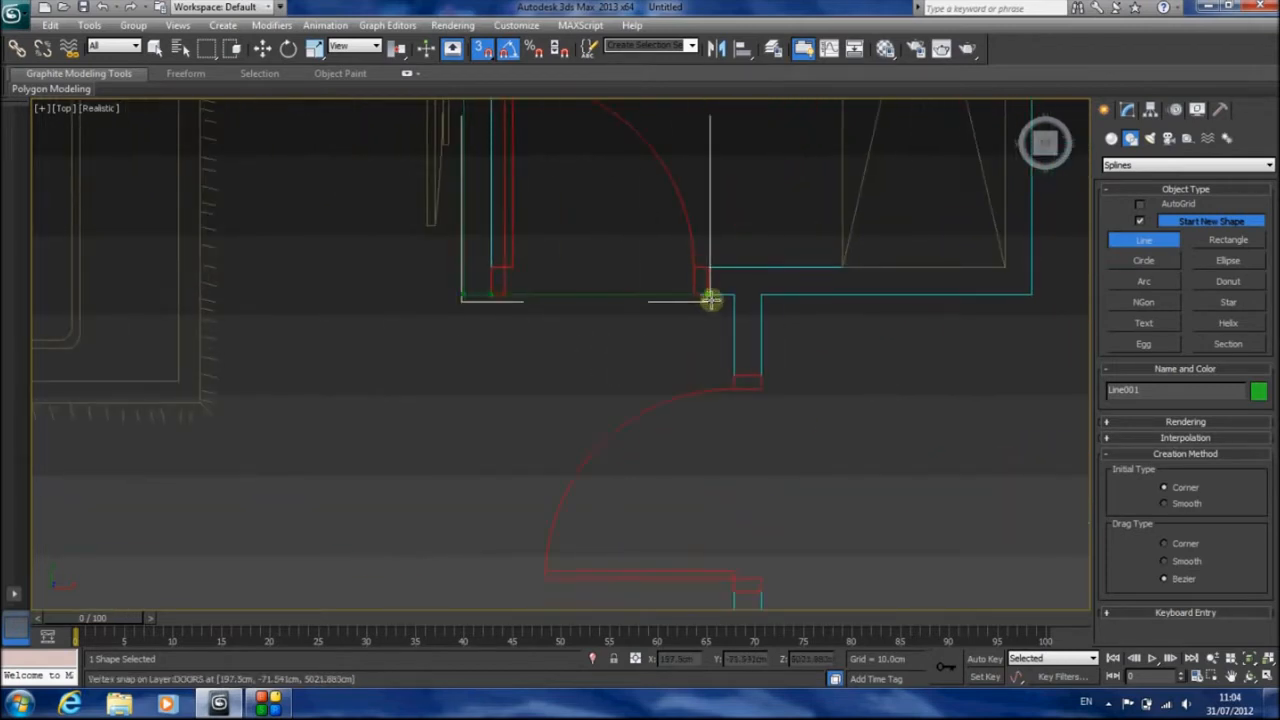
left_click(735, 298)
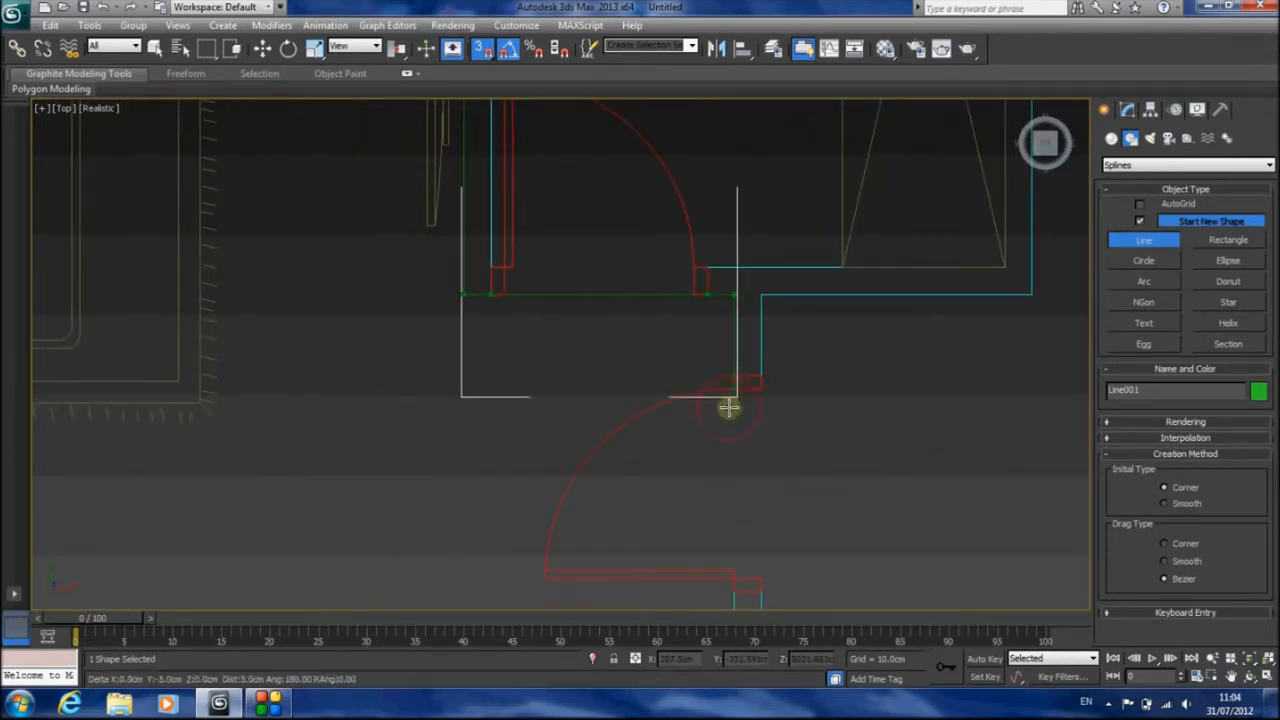
middle_click_drag(729, 406, 708, 215)
left_click(709, 379)
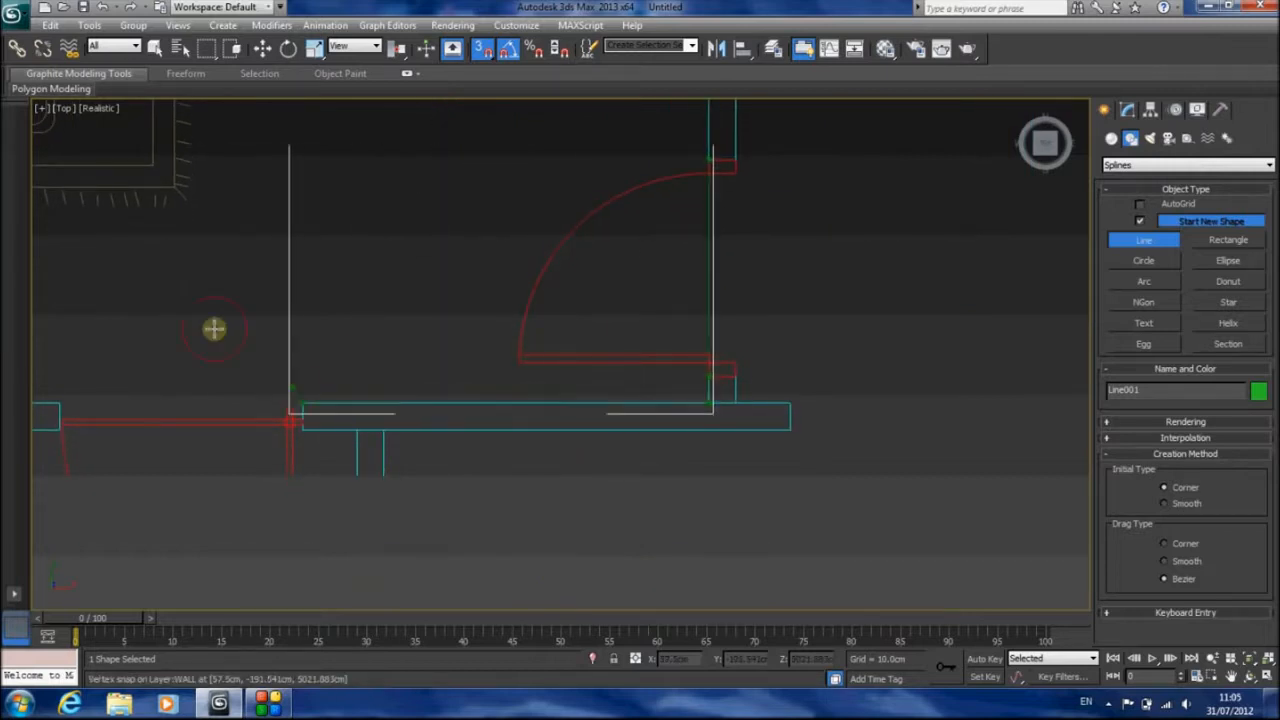
Continue the outline along the bottom wall, past the door and window, to the lower-left corner and the lower left-wall window
middle_click_drag(225, 298, 734, 262)
left_click(571, 365)
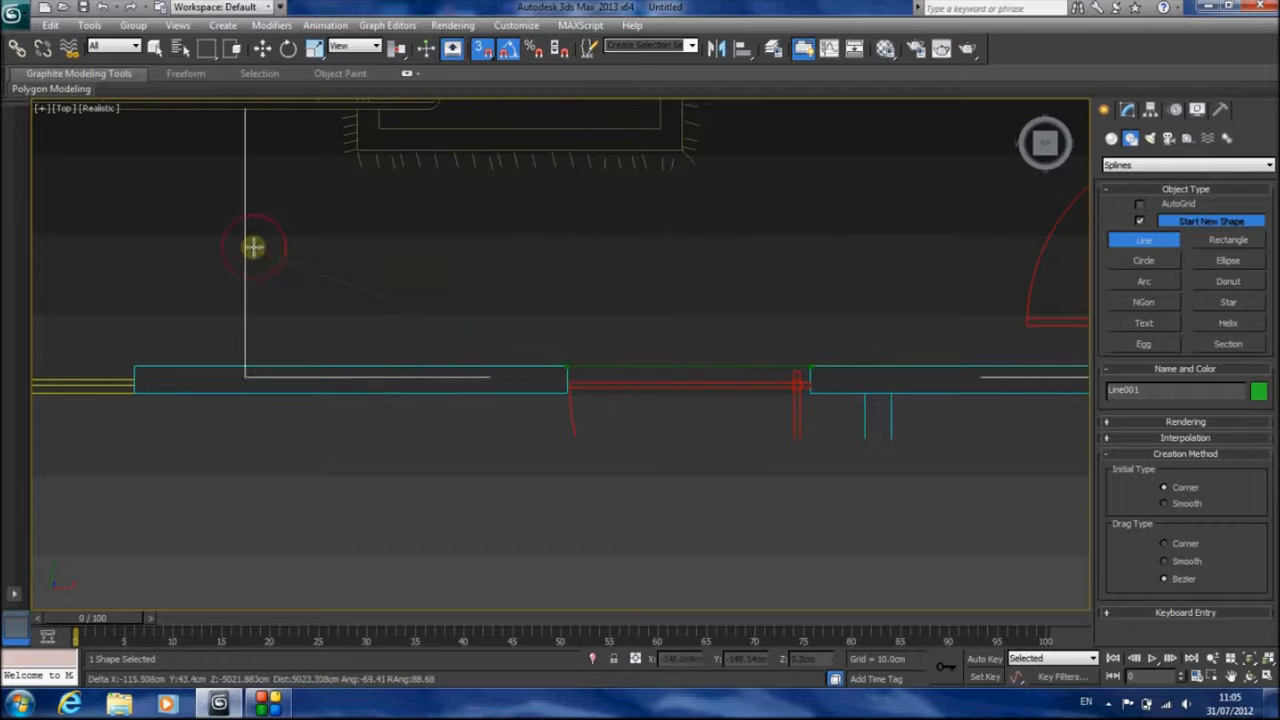
middle_click_drag(254, 247, 612, 276)
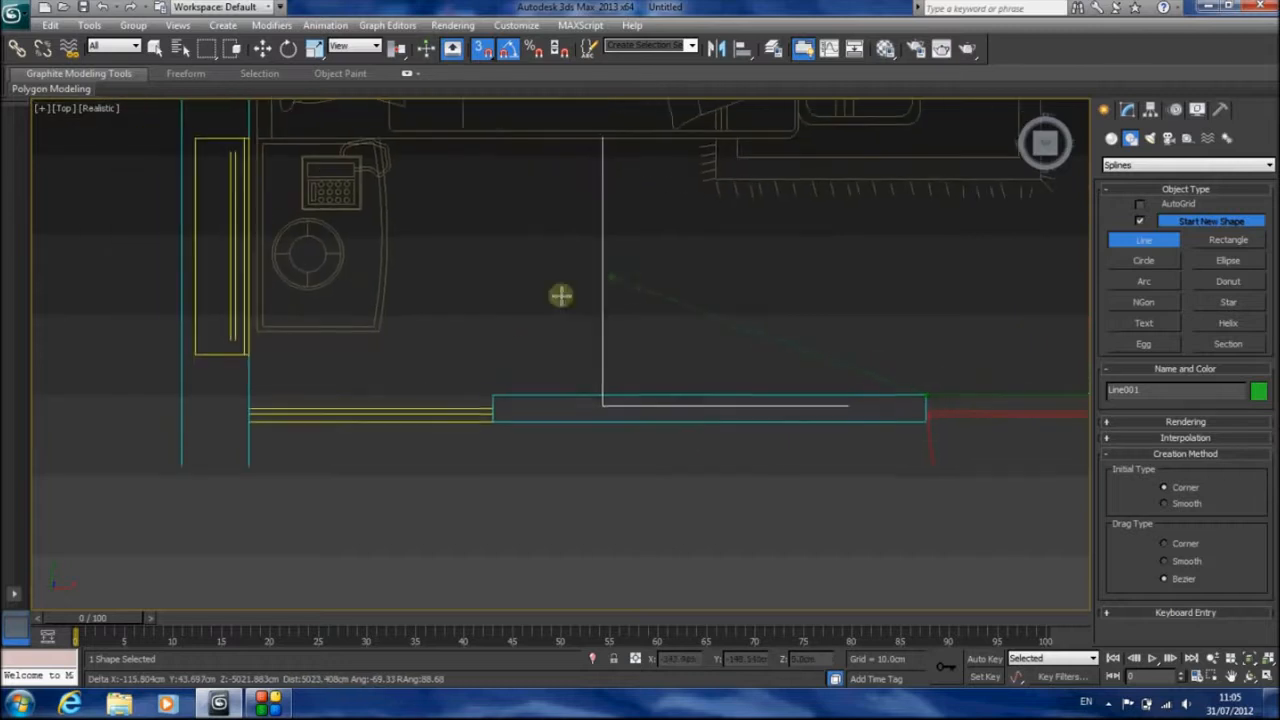
left_click(248, 395)
left_click(250, 354)
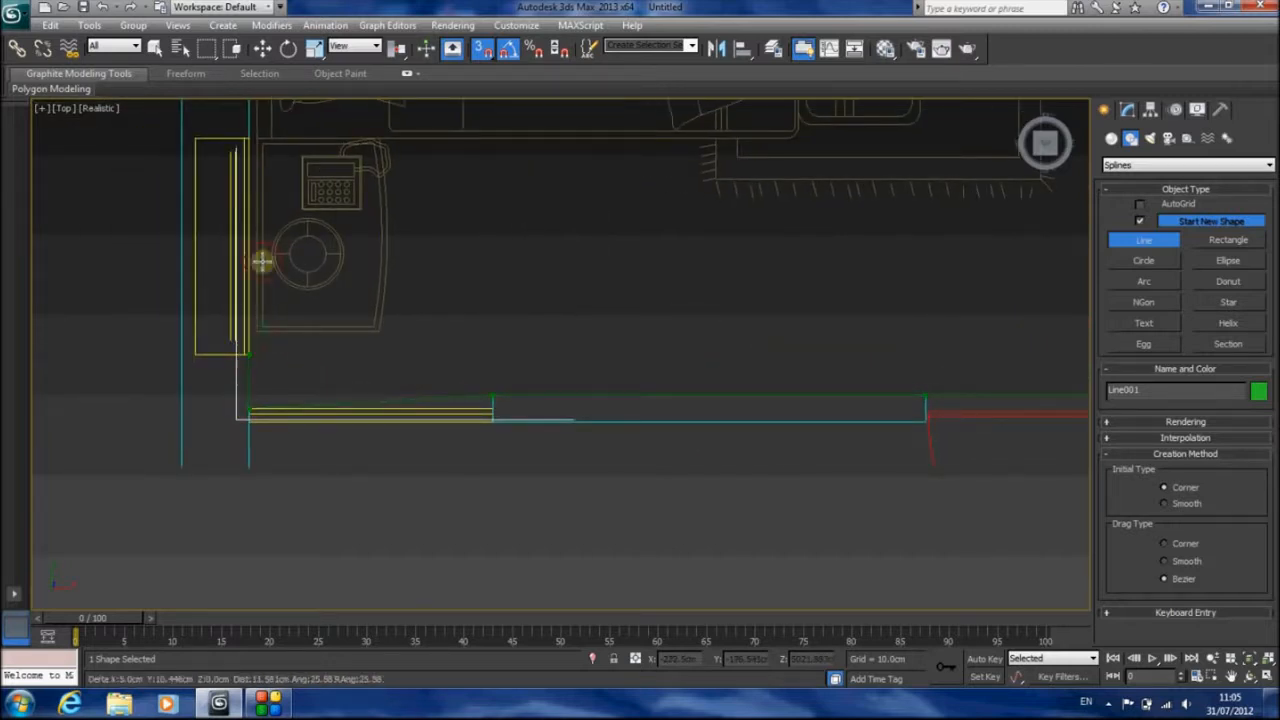
Trace the rest of the left wall and the top wall with its window, and close the spline at its starting point
middle_click_drag(263, 134, 448, 493)
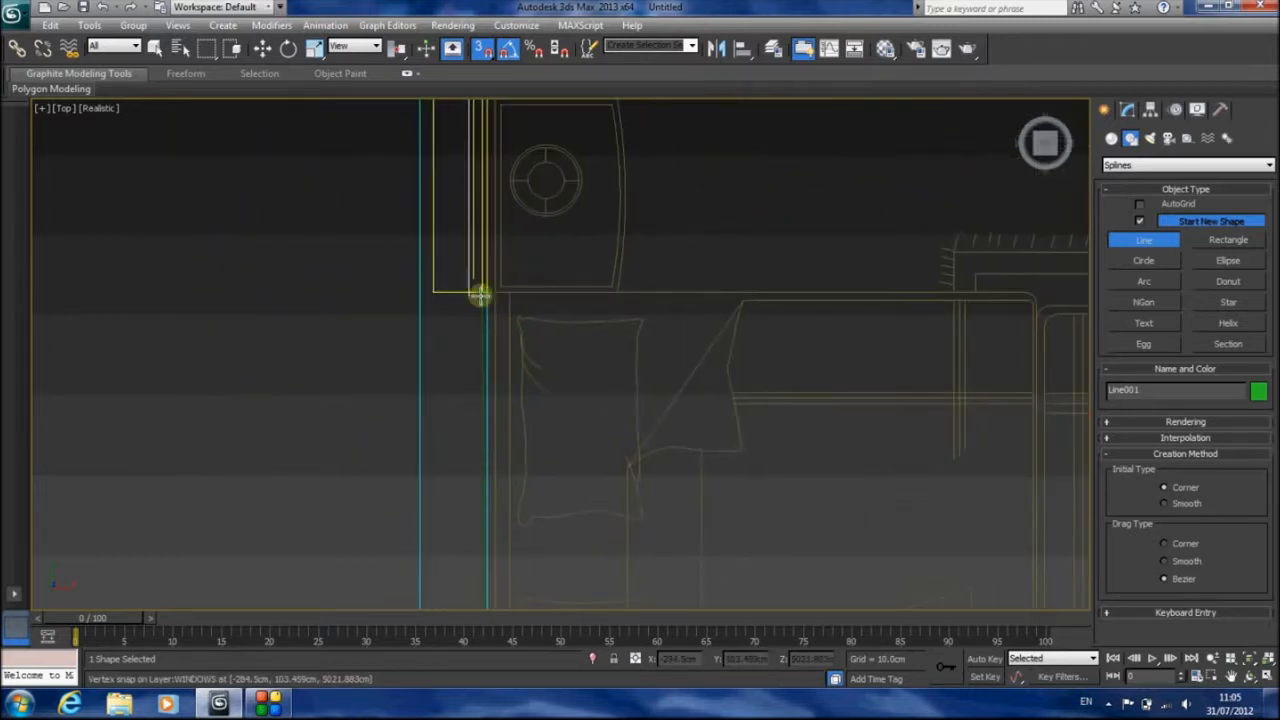
middle_click_drag(509, 186, 486, 386)
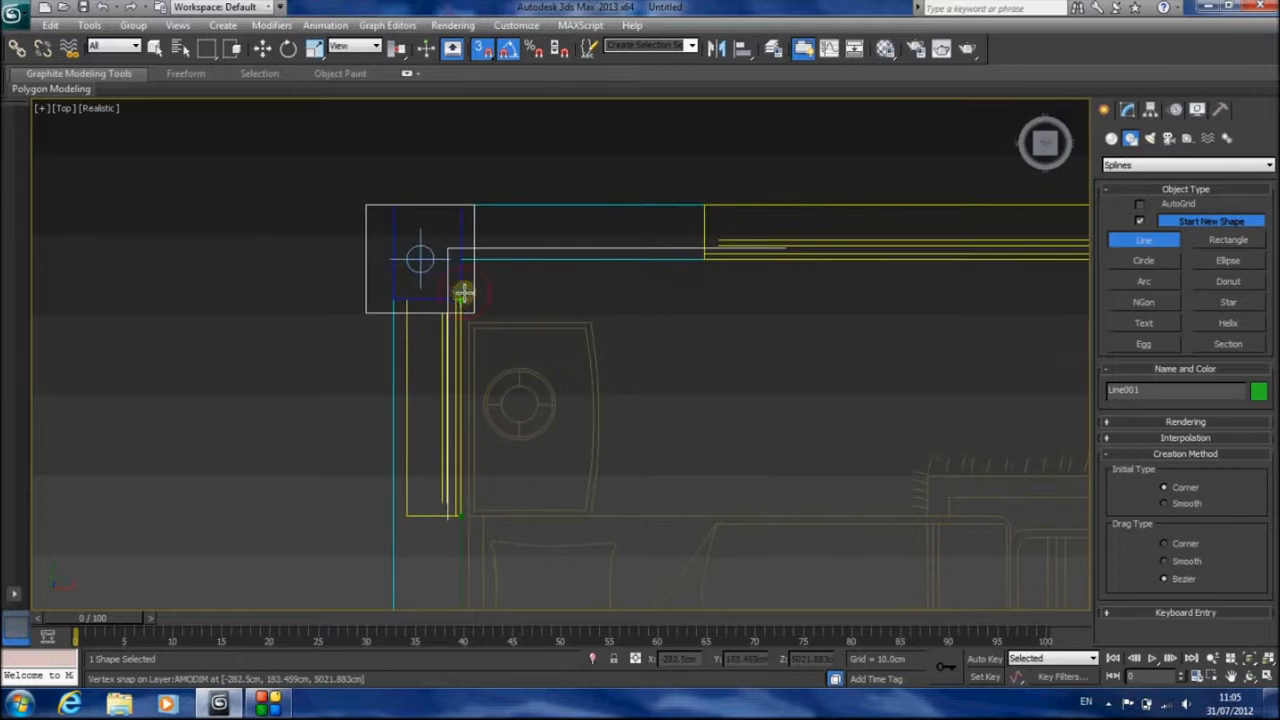
left_click(461, 259)
left_click(704, 258)
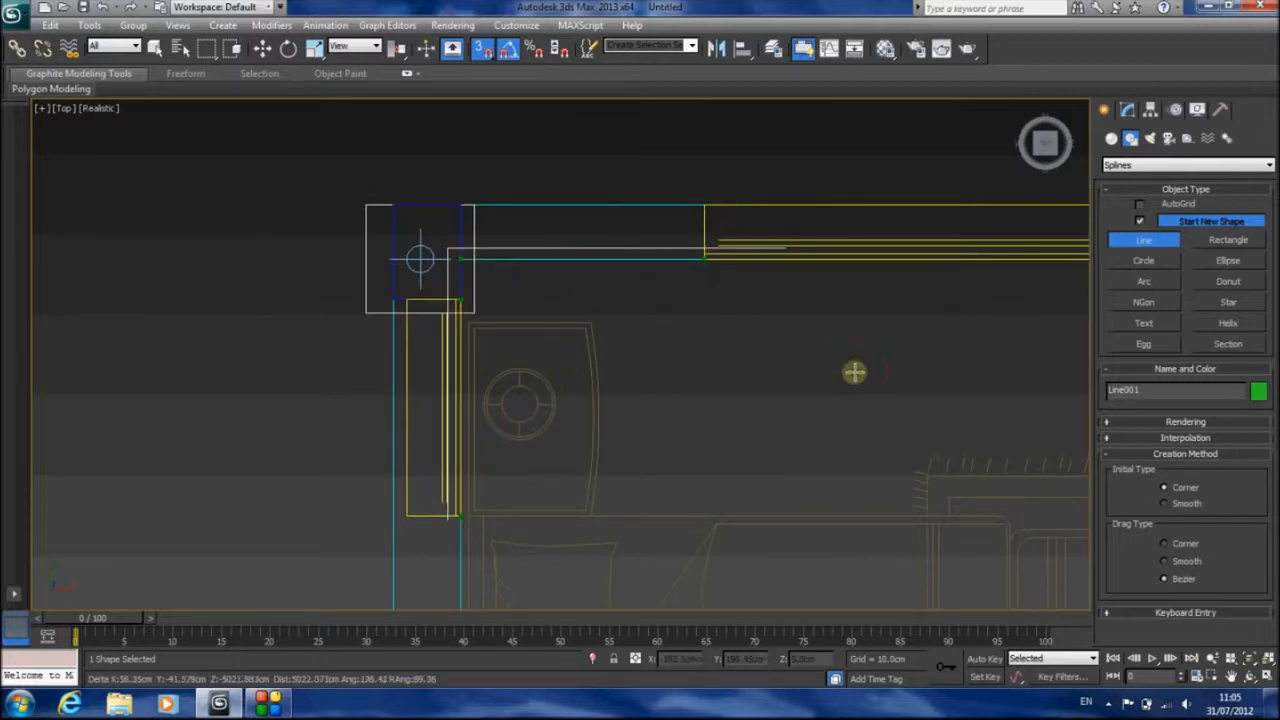
middle_click_drag(857, 372, 496, 358)
left_click(890, 245)
middle_click_drag(908, 350, 429, 357)
left_click(561, 271)
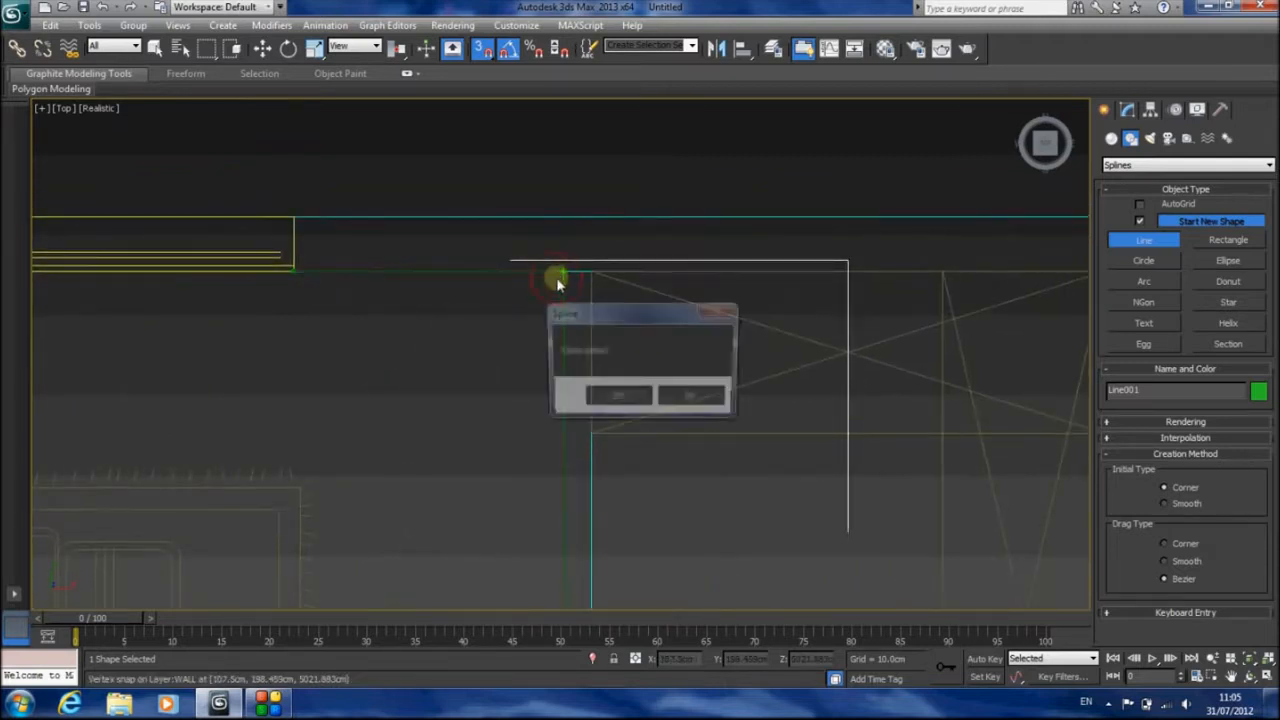
left_click(632, 405)
Move the outline's lower-left corner vertex vertically so the bottom edge lines up straight with the inner face of the wall
middle_click_drag(766, 446, 664, 232)
scroll(663, 231, "down", 6)
middle_click_drag(549, 431, 745, 290)
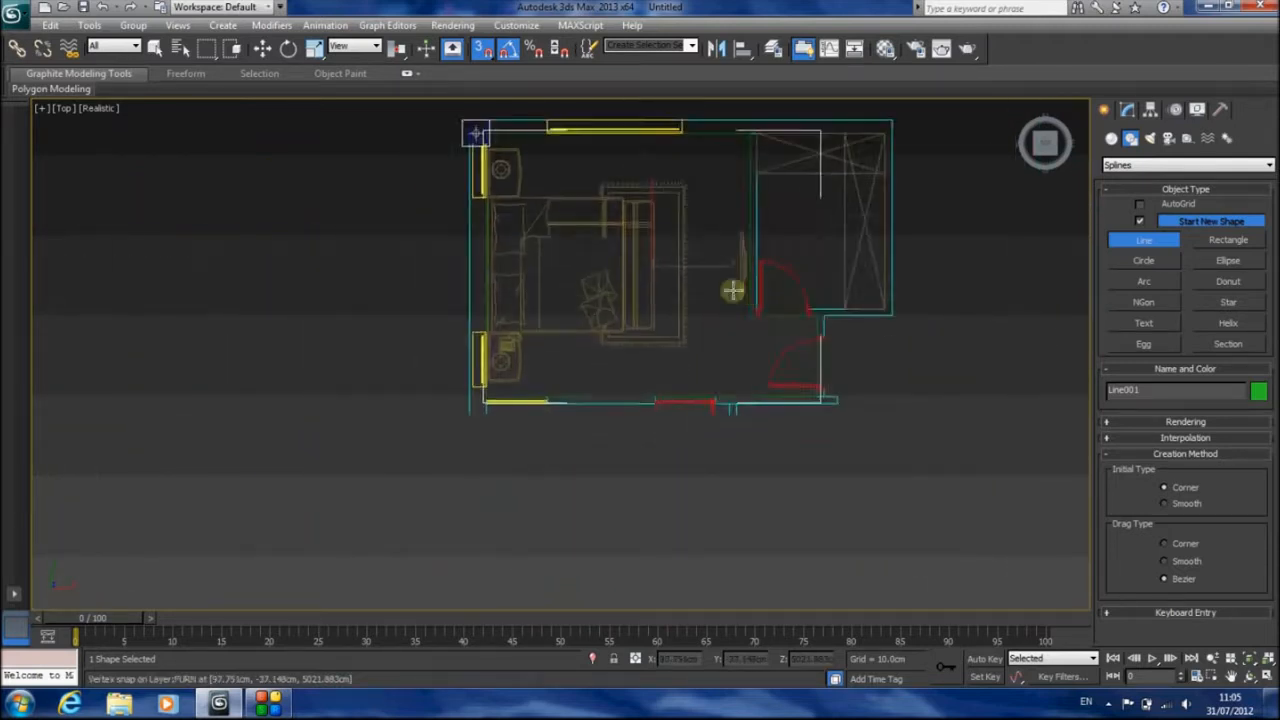
scroll(591, 391, "up", 5)
middle_click_drag(591, 391, 704, 313)
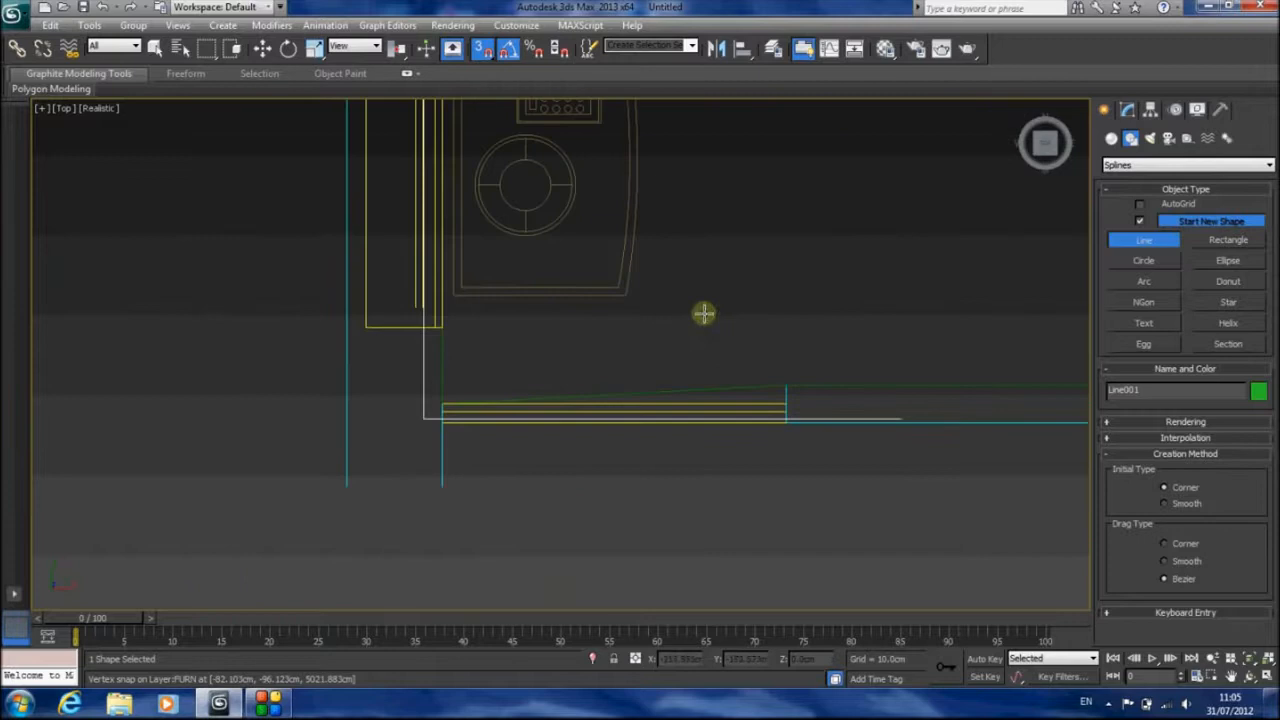
left_click(1127, 109)
left_click(1155, 385)
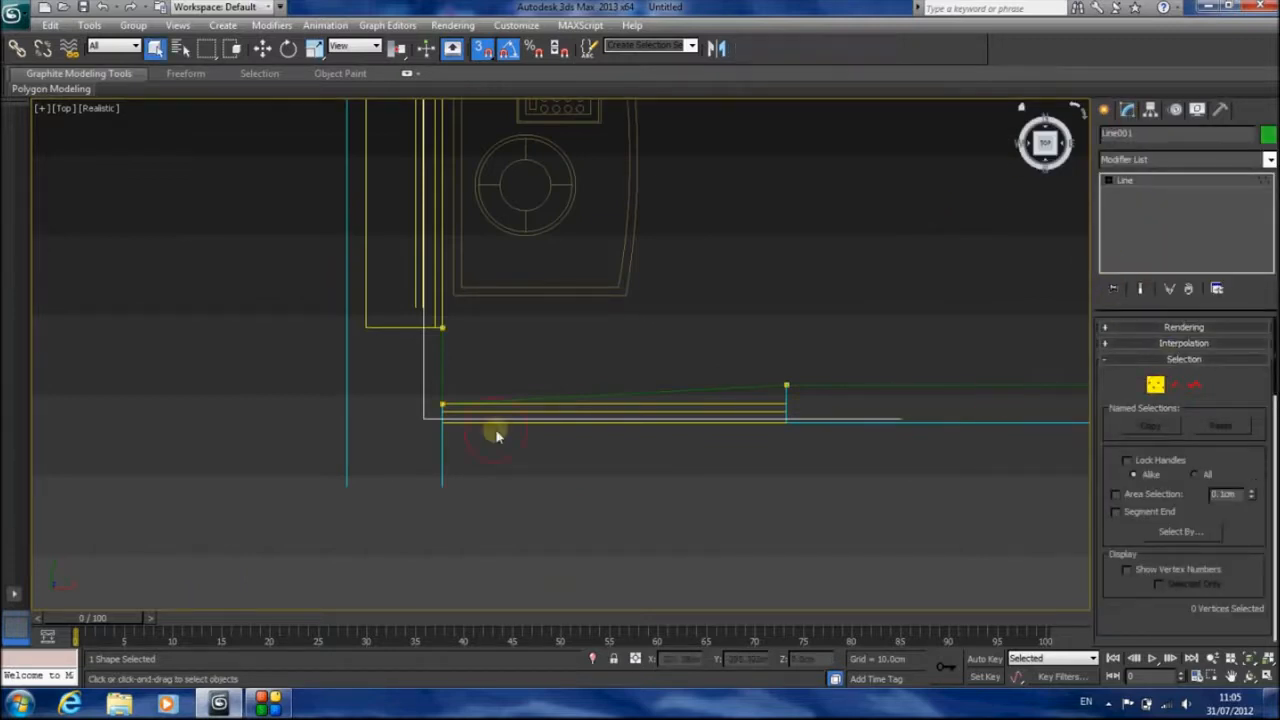
left_click_drag(470, 432, 470, 432)
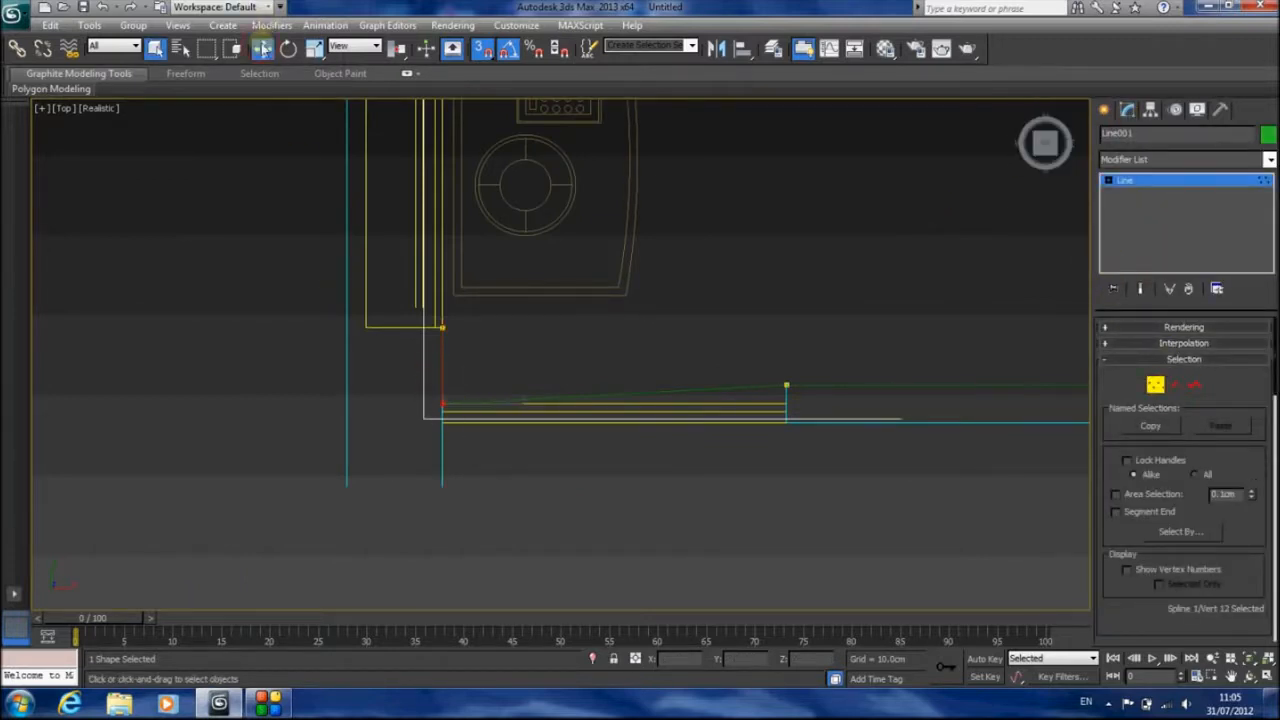
left_click(262, 48)
left_click(482, 48)
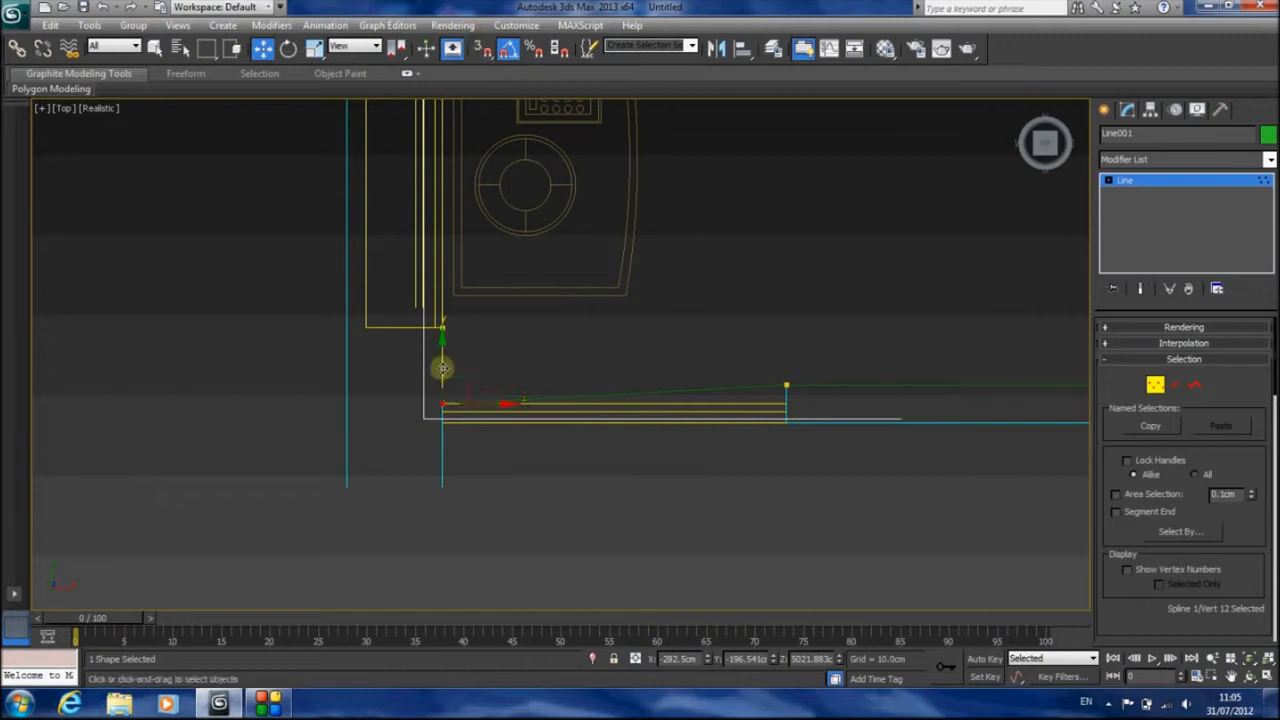
left_click_drag(443, 367, 448, 349)
left_click(1155, 385)
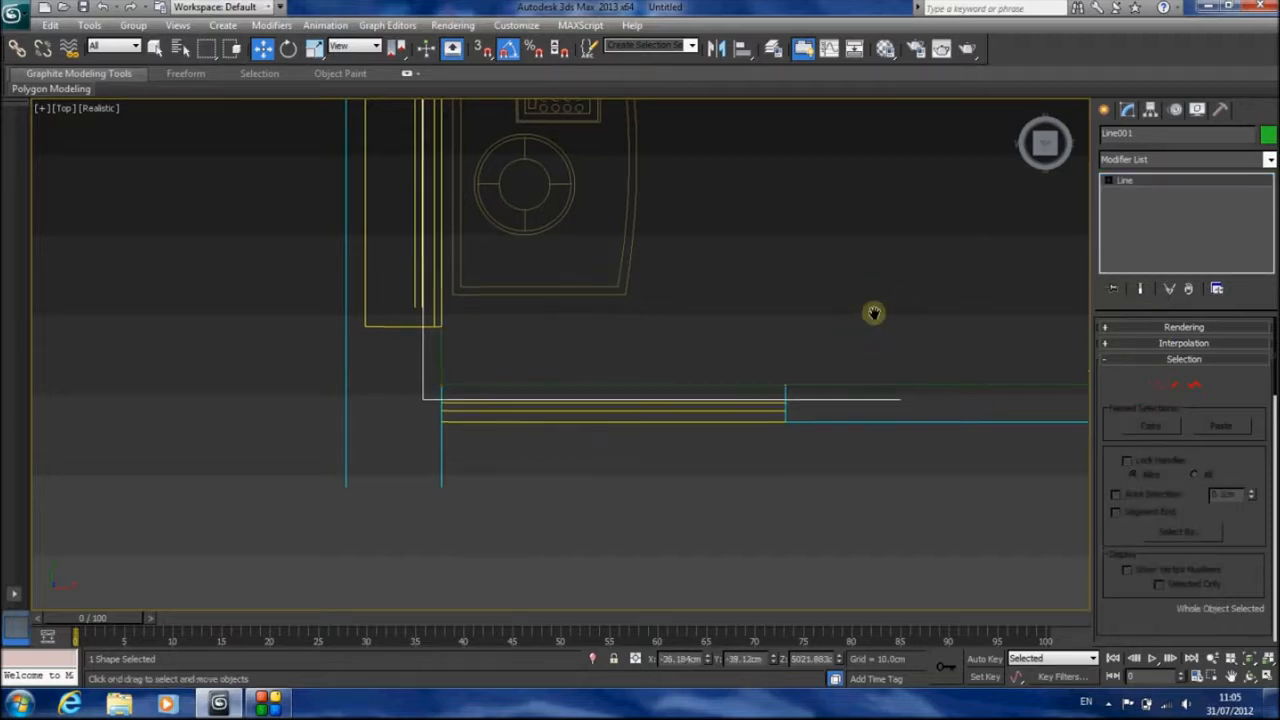
Frame the outline in an angled Perspective view and convert it to an Editable Poly
scroll(866, 311, "down", 5)
key("p")
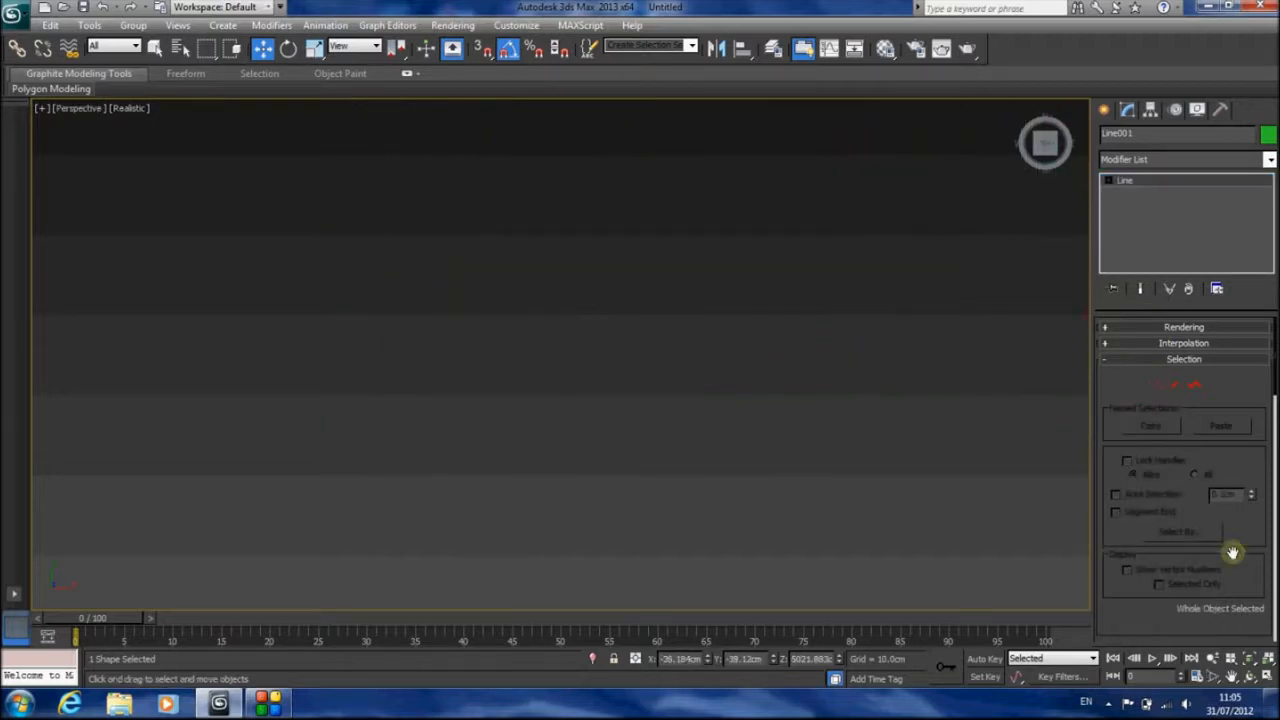
left_click(1249, 659)
left_click(1249, 676)
left_click_drag(595, 353, 546, 286)
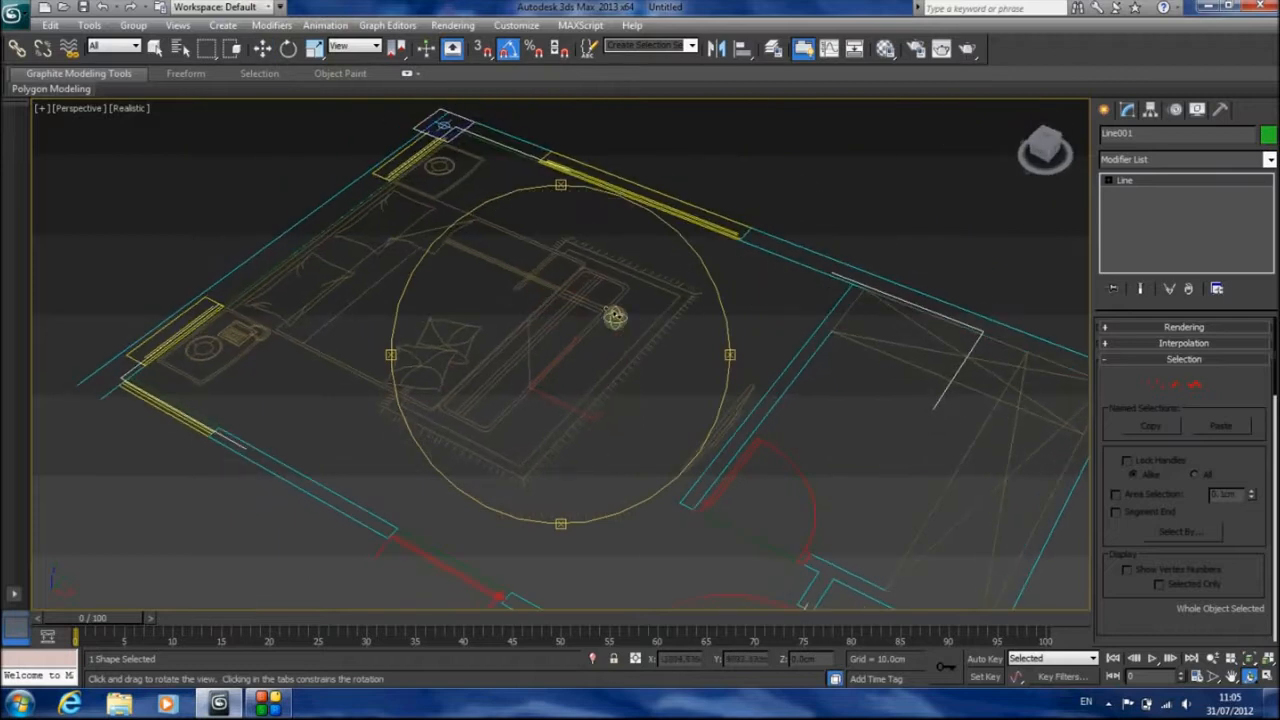
right_click(615, 317)
right_click(720, 265)
mouse_move(790, 422)
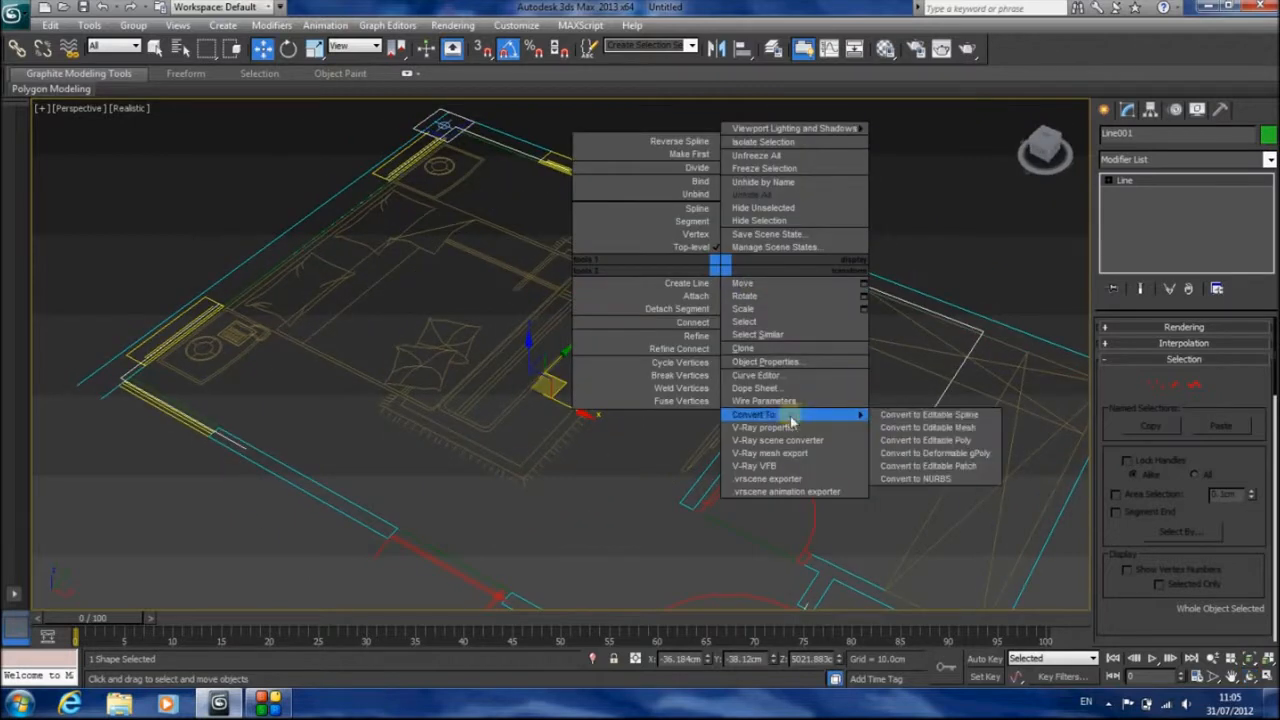
left_click(940, 440)
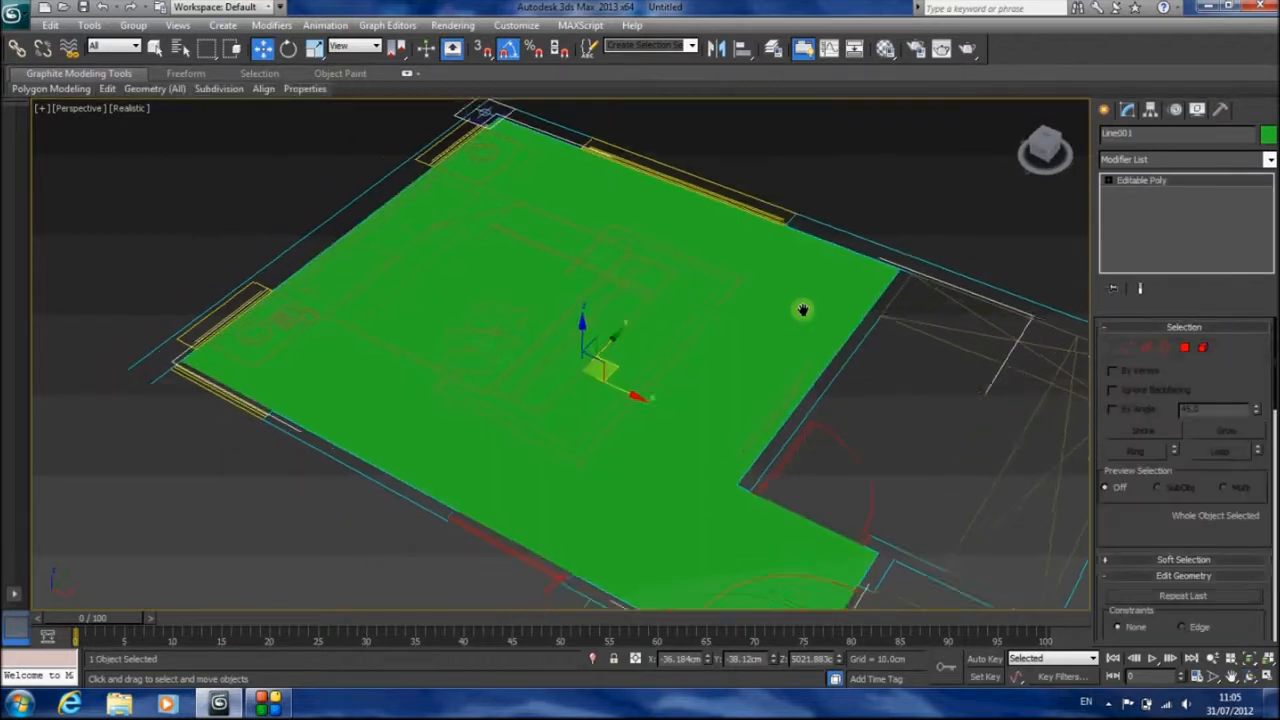
middle_click_drag(802, 310, 854, 288)
left_click(1185, 348)
left_click(822, 294)
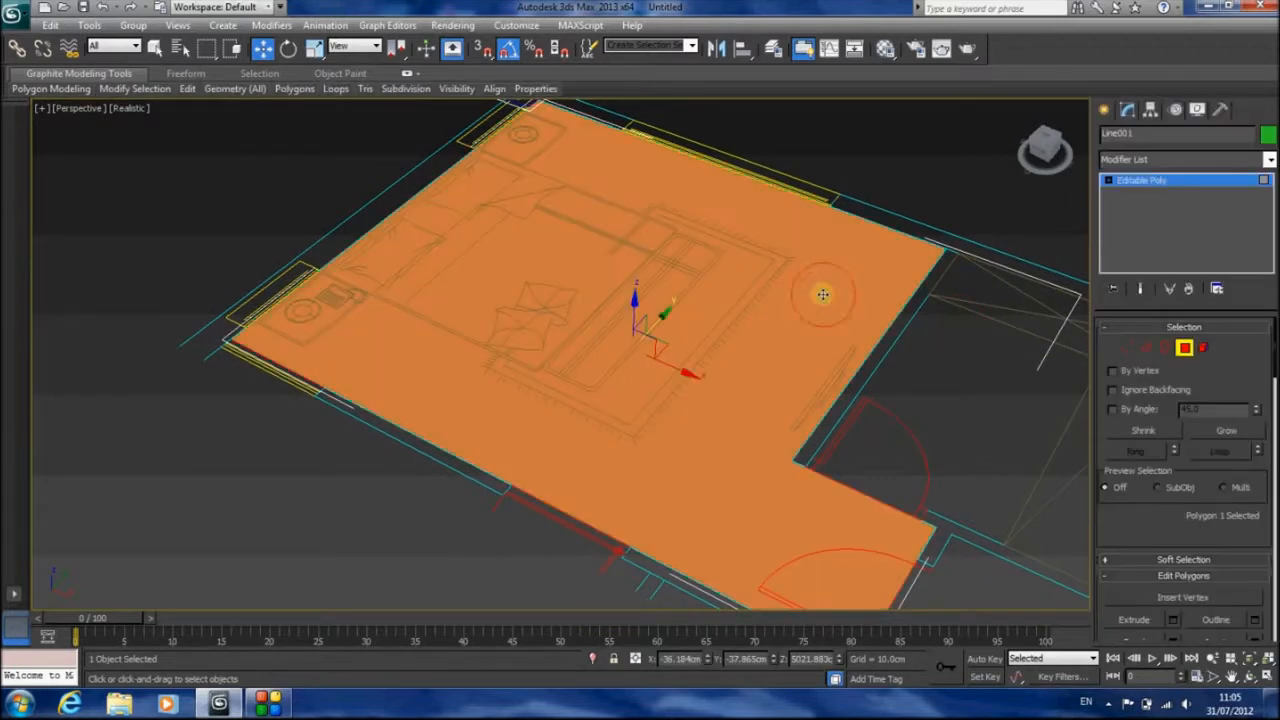
left_click(313, 49)
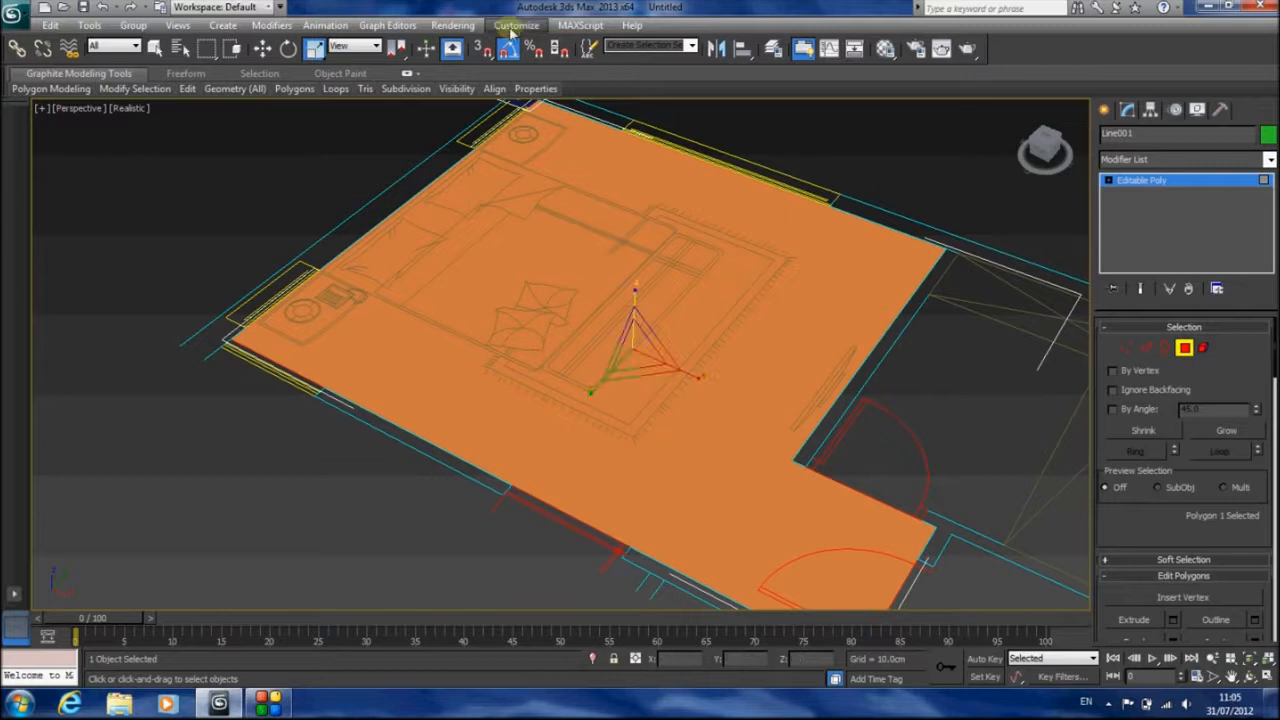
left_click(1183, 347)
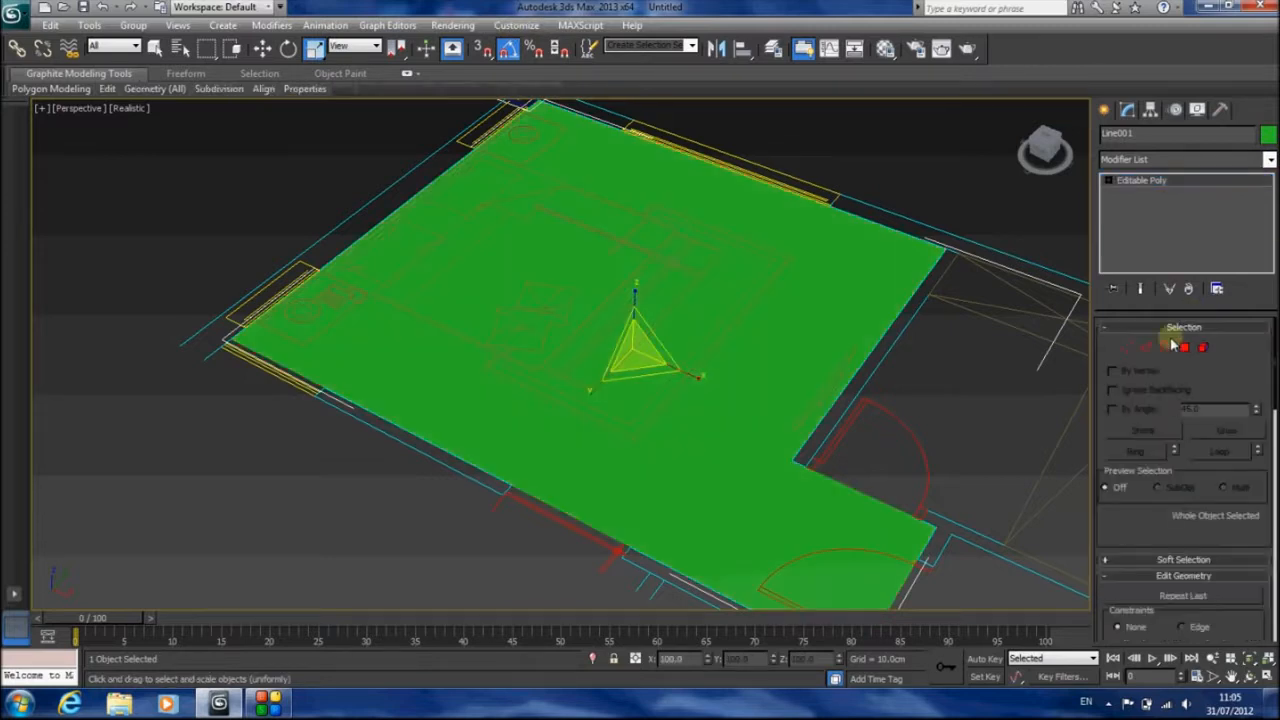
Extrude the open border of the room outline straight up in three successive tiers to form walls, and show the shaded model's edges
left_click(1161, 349)
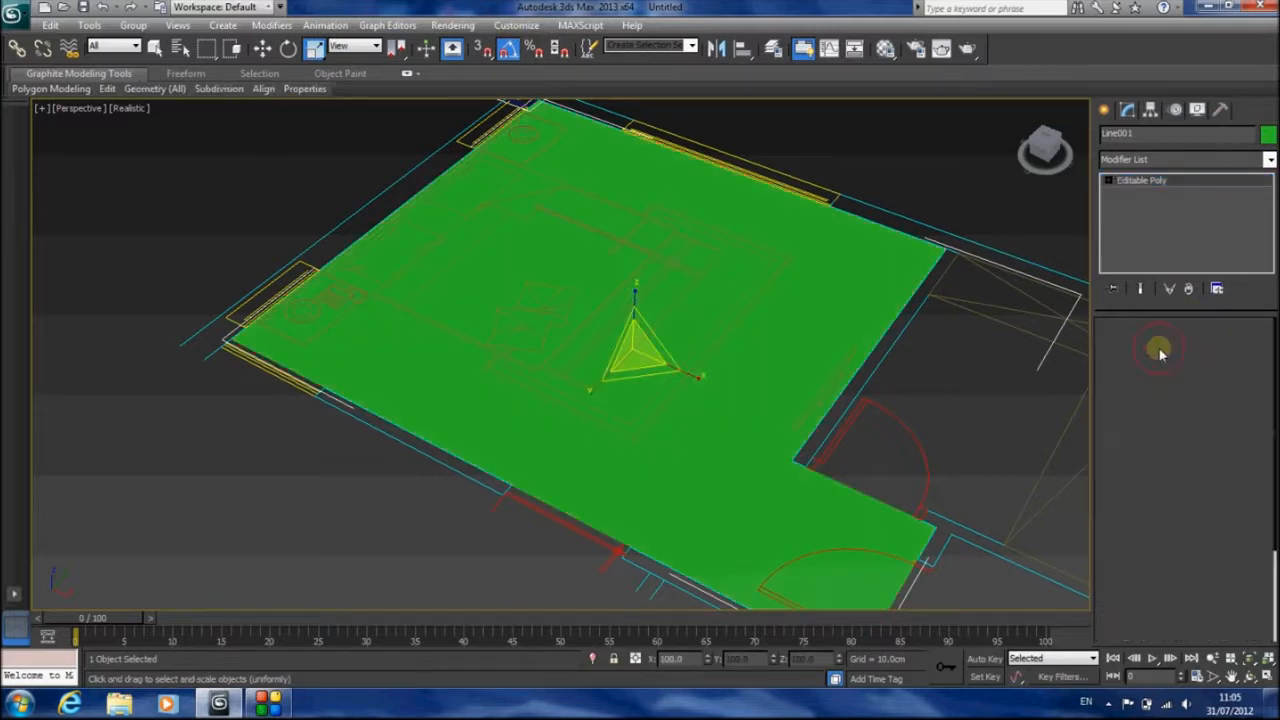
left_click(894, 230)
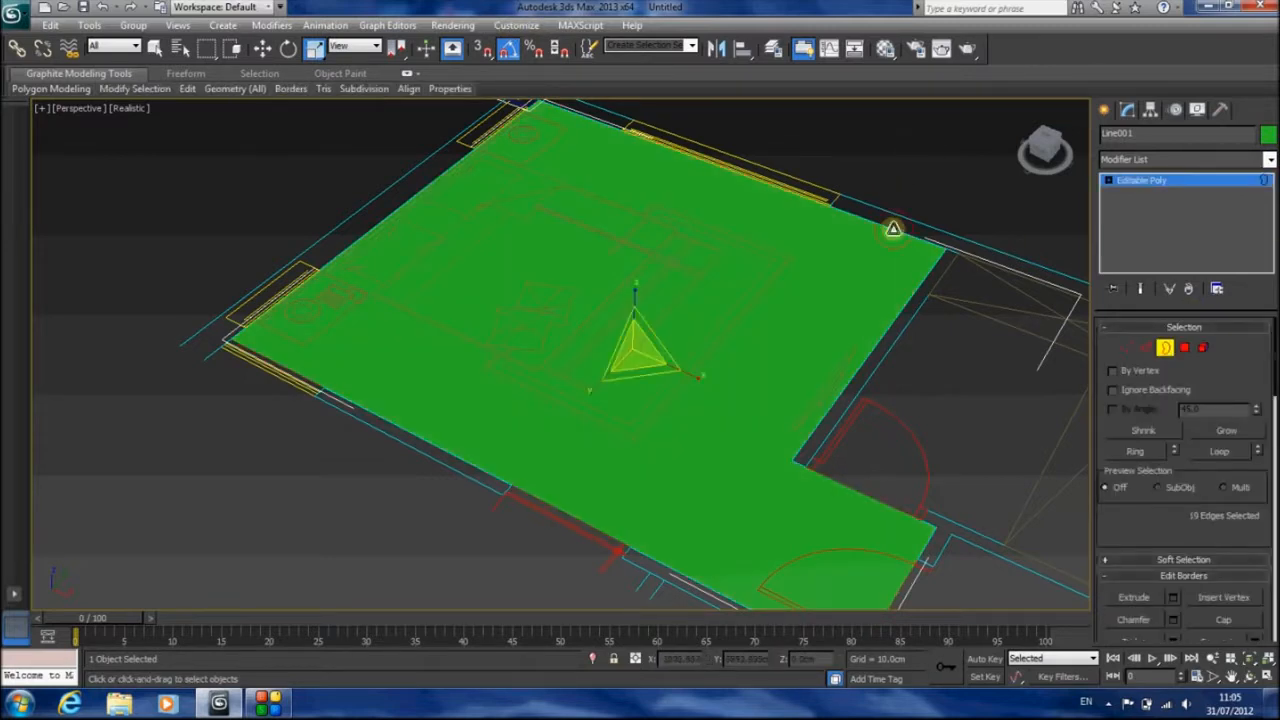
left_click(261, 50)
left_click_drag(634, 308, 663, 214, "shift")
key("F3")
key("F3")
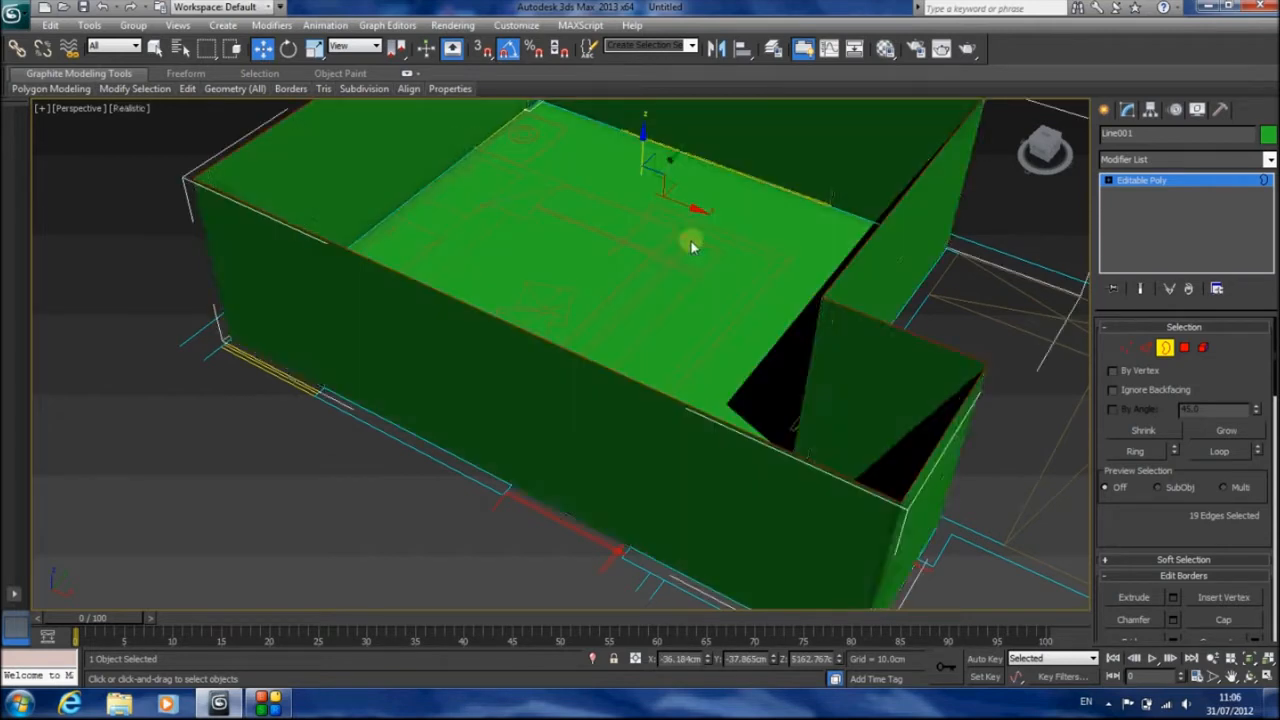
key("F4")
middle_click_drag(646, 229, 643, 350)
scroll(692, 368, "down", 3)
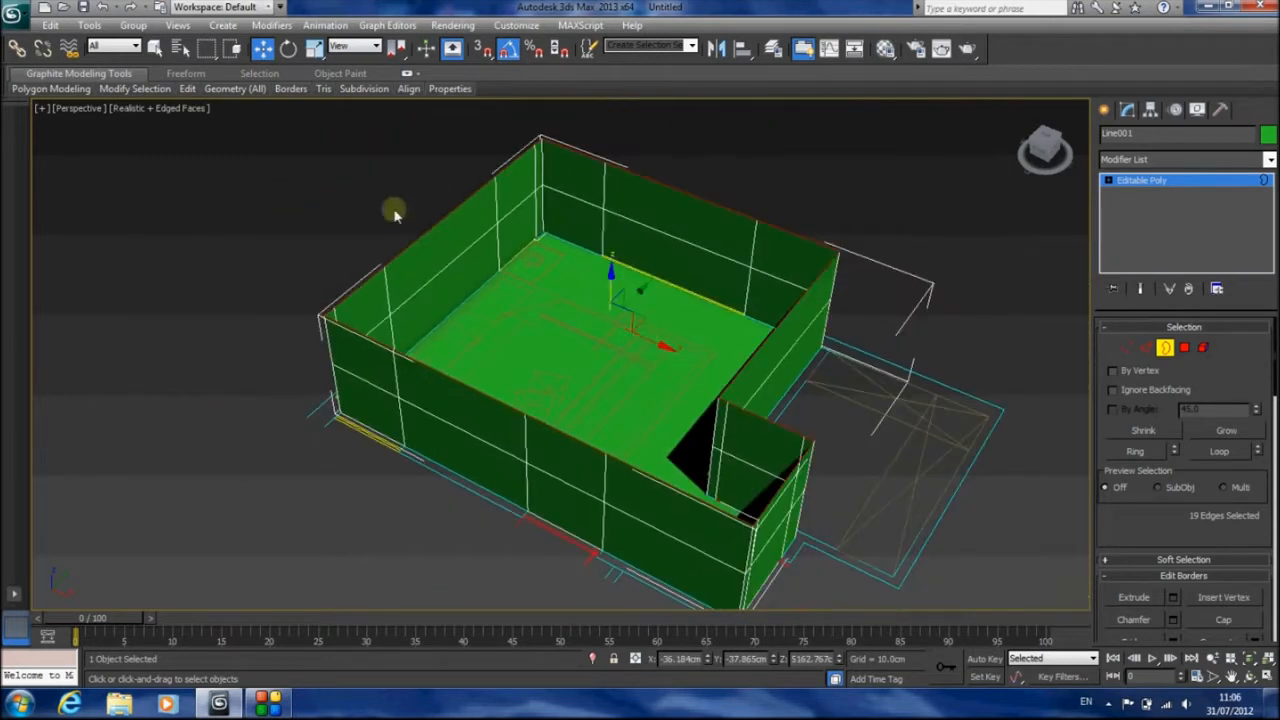
left_click_drag(608, 276, 604, 215)
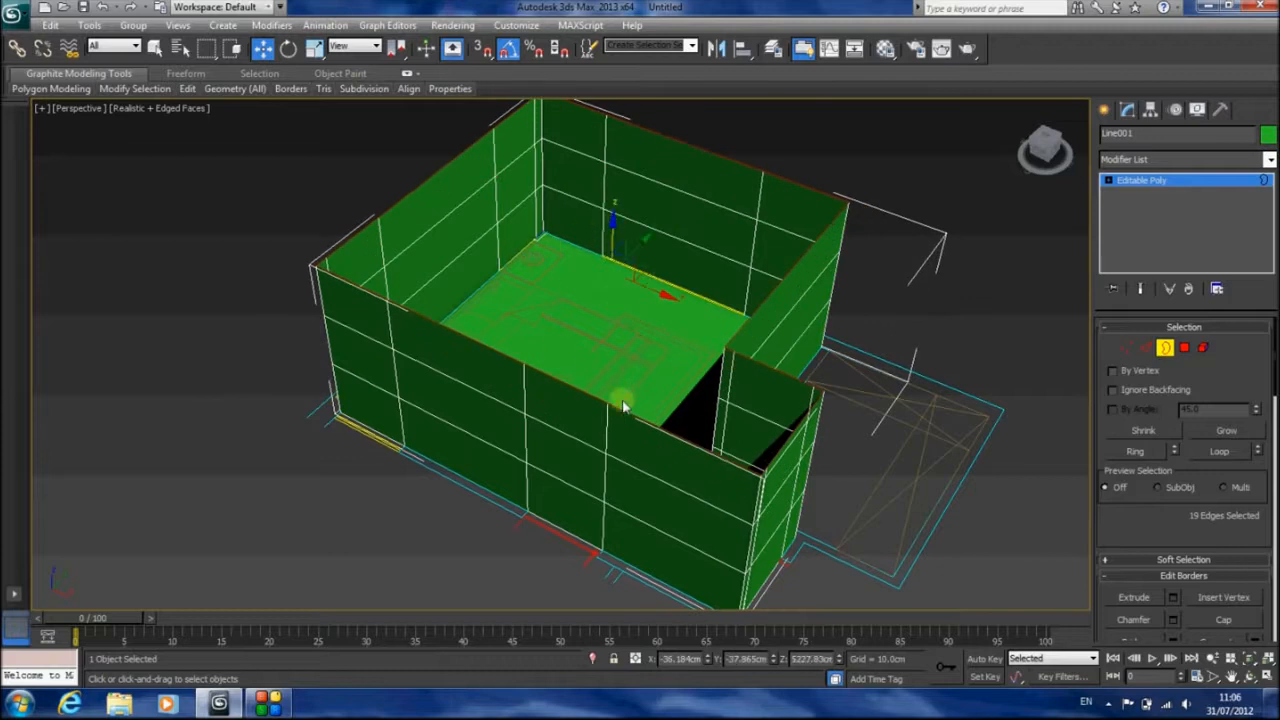
In the Front view, draw a reference box about 100 cm long, 32 cm wide and 60 cm high beside the walls' lower-right corner
key("f")
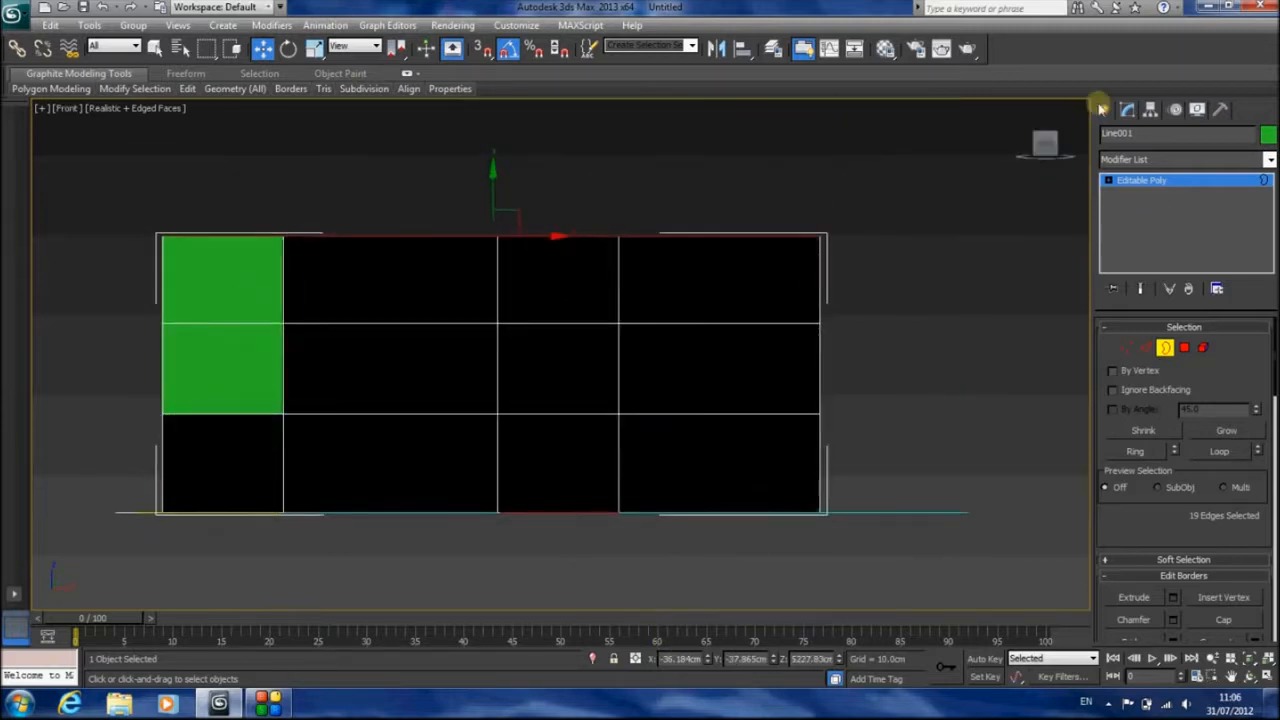
left_click(1104, 109)
left_click(1111, 138)
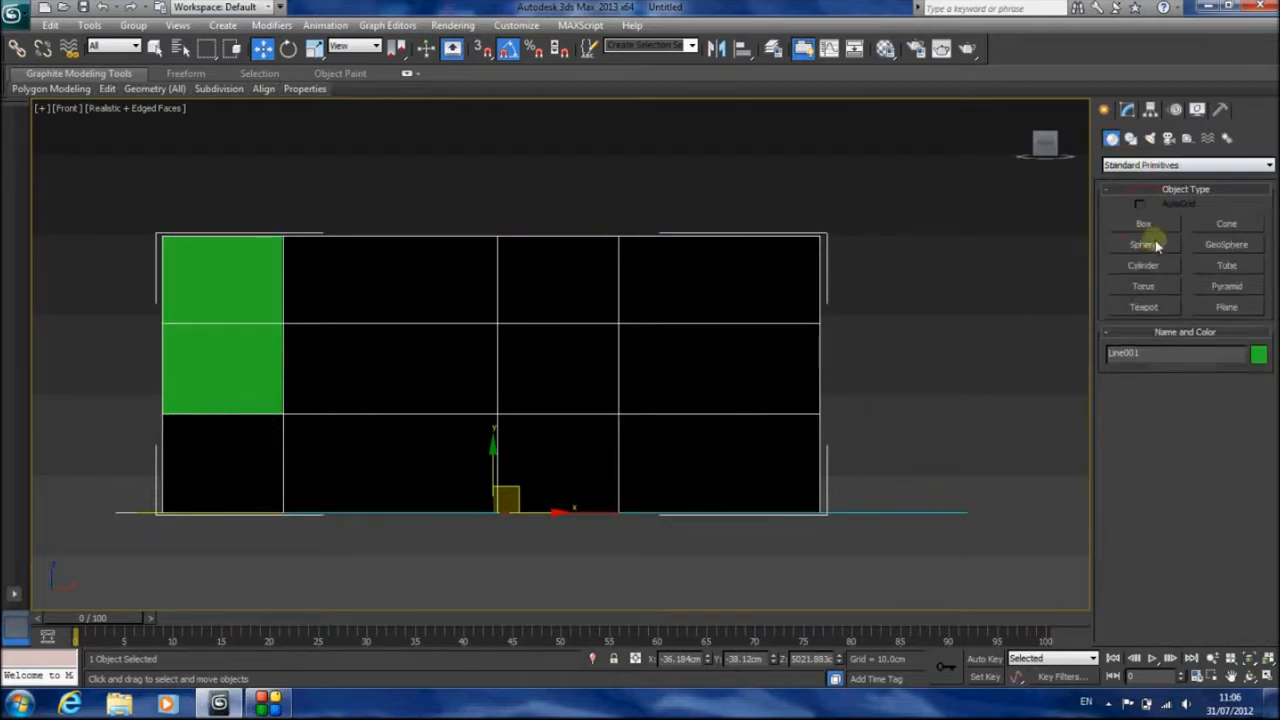
left_click(1144, 224)
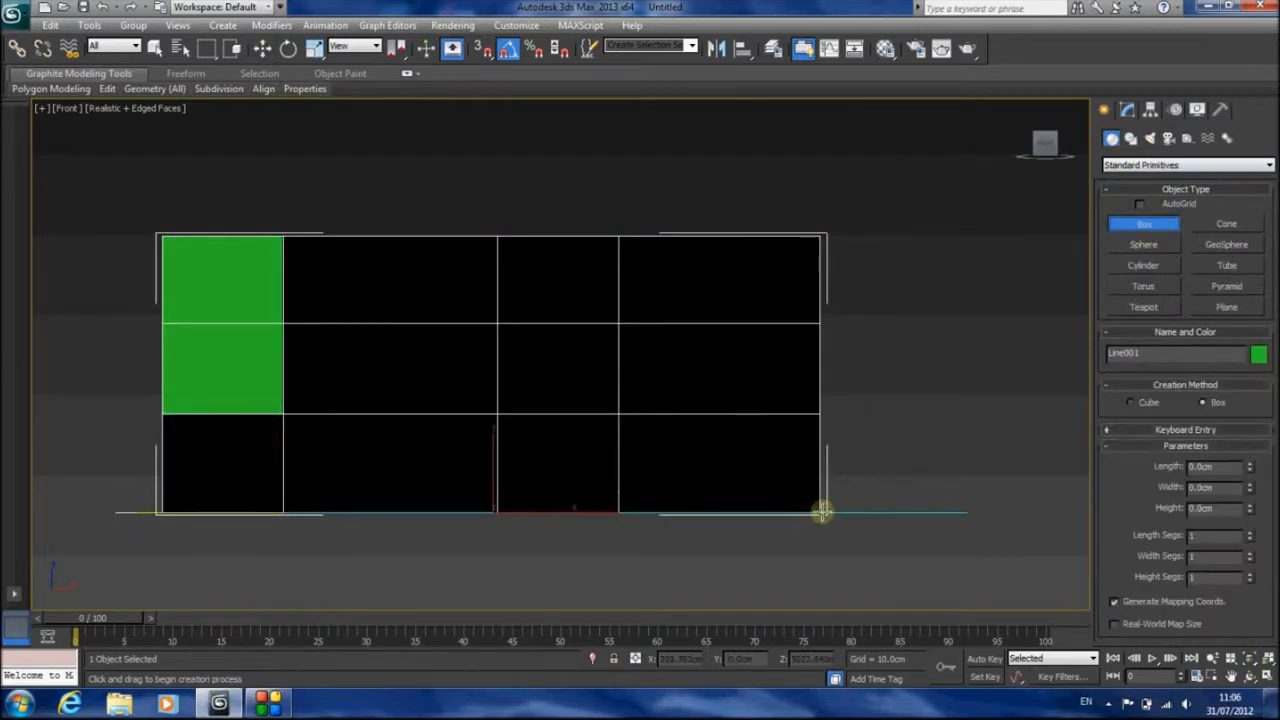
left_click_drag(822, 512, 865, 377)
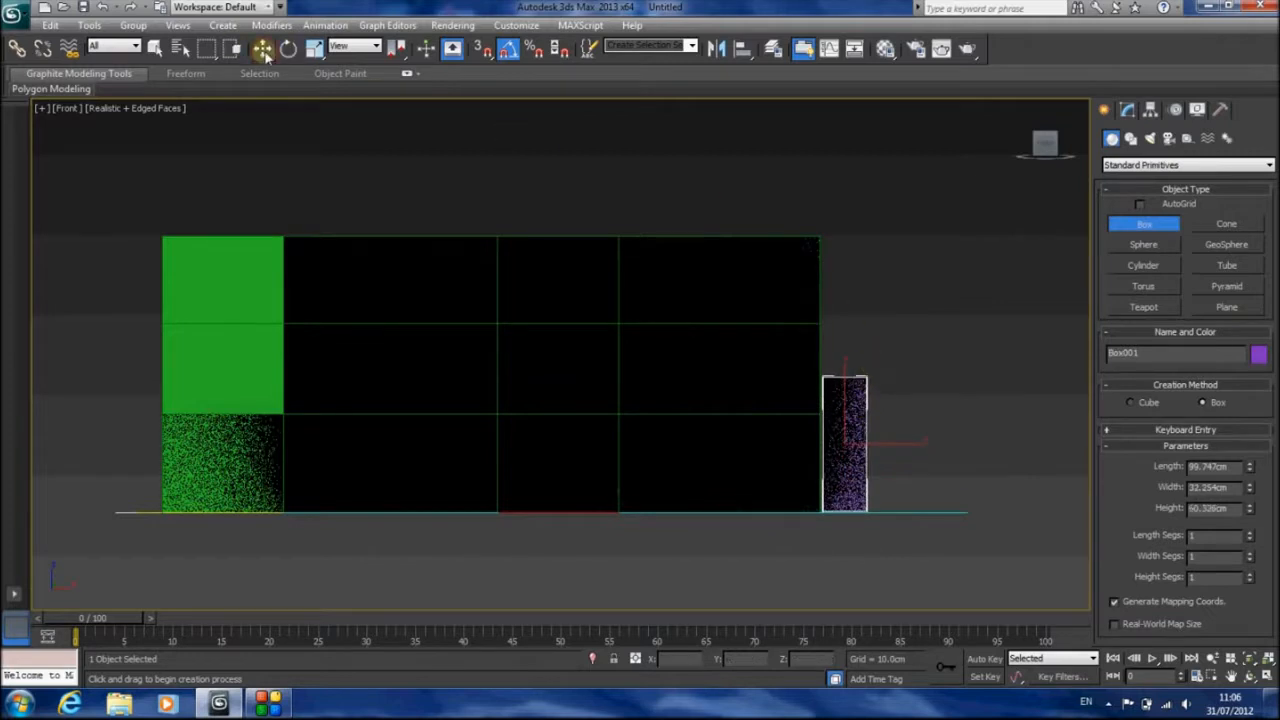
Set the reference box's length to 100 cm and move it vertically so its base sits on the floor line
left_click(262, 48)
left_click(1127, 109)
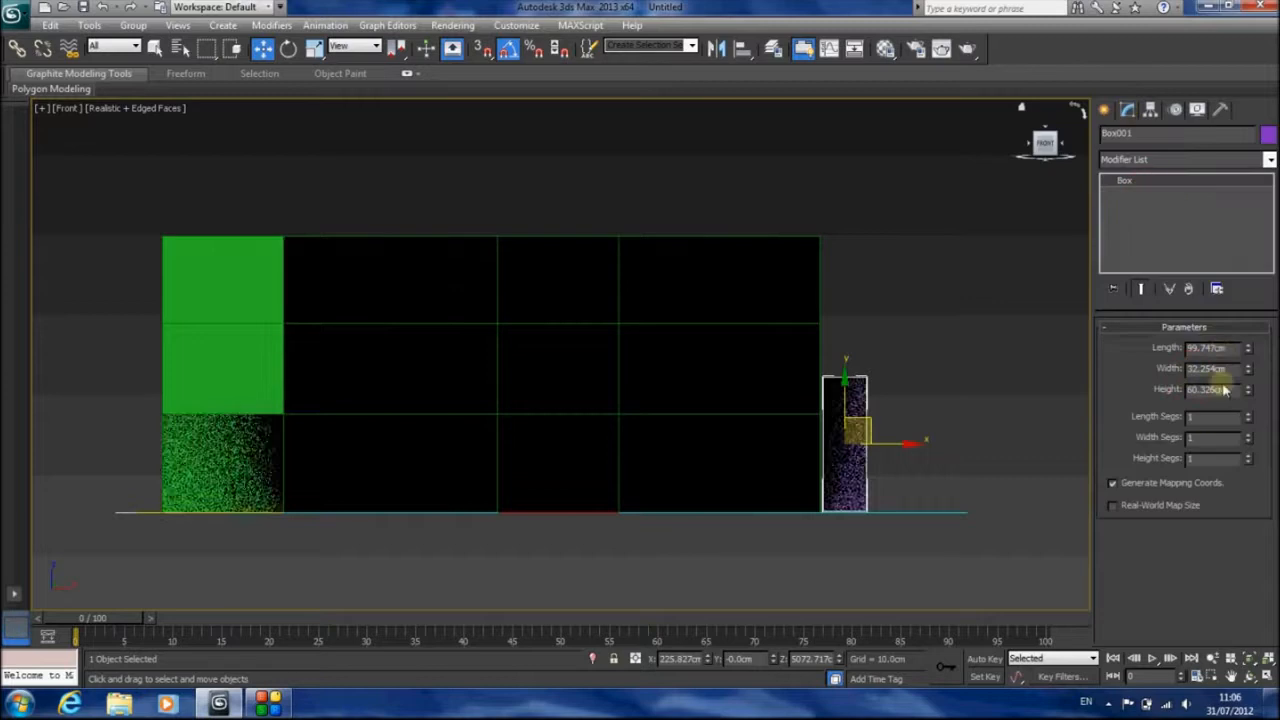
double_click(1210, 347)
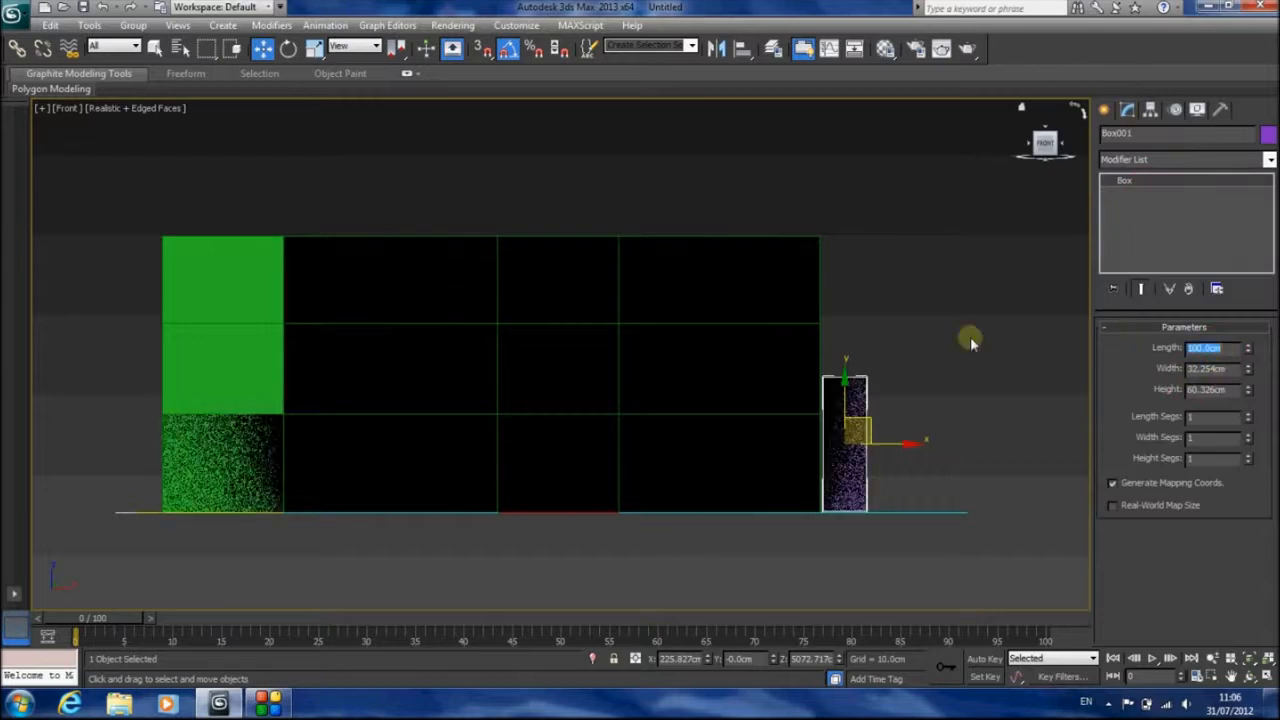
scroll(871, 366, "up", 3)
middle_click_drag(920, 409, 483, 252)
left_click_drag(640, 267, 640, 270)
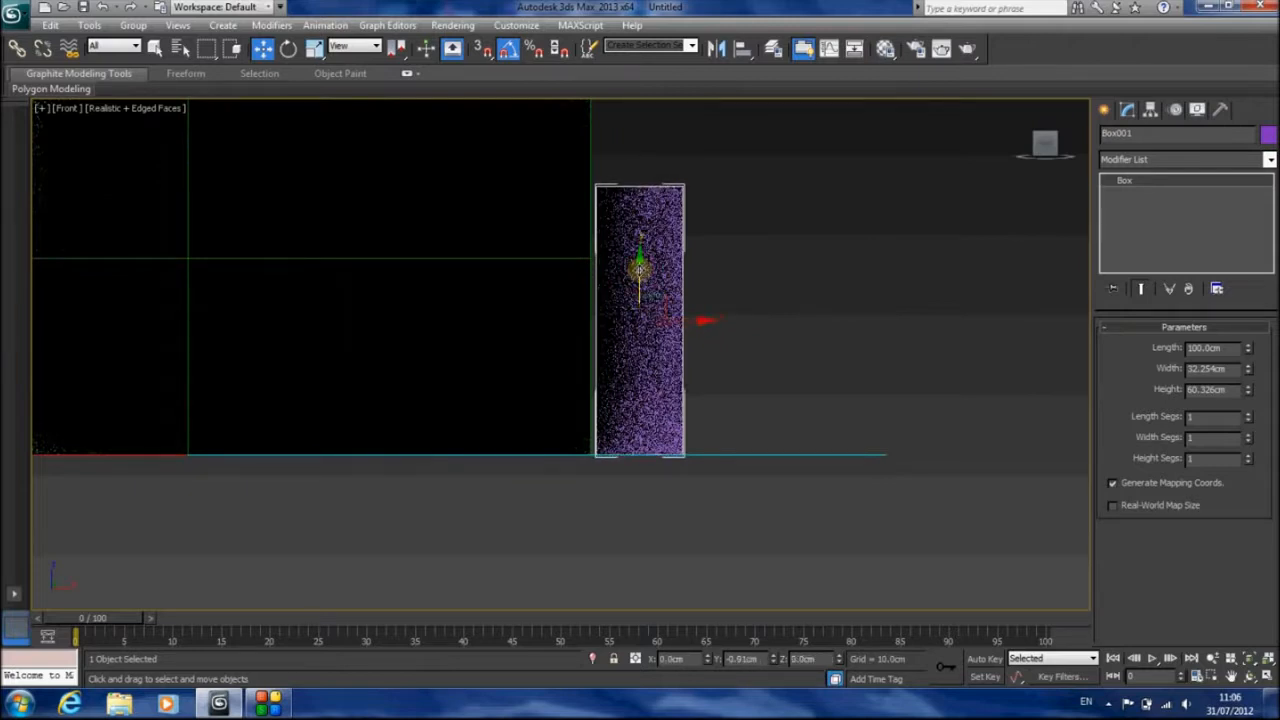
middle_click_drag(666, 367, 726, 529)
scroll(760, 515, "down", 2)
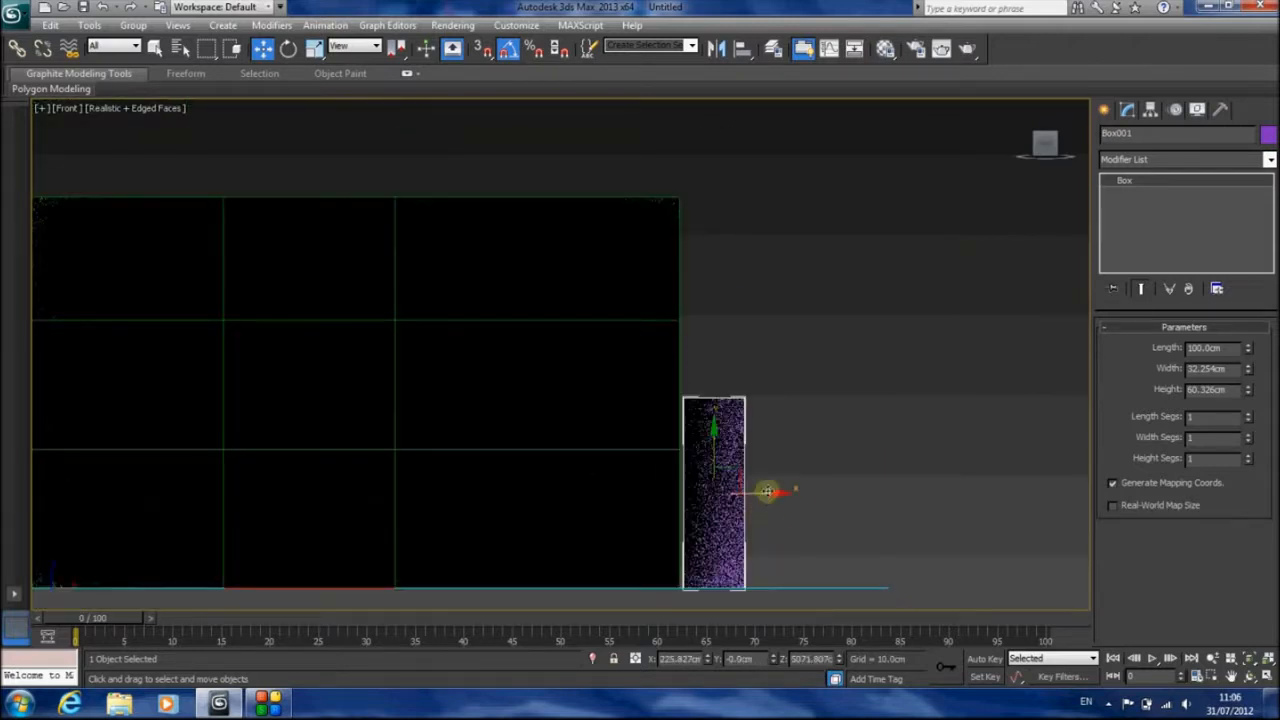
In wireframe, copy the box to its left, set the copy's length to 210 cm and raise it to stand on the floor line
middle_click_drag(772, 492, 800, 489)
key("F3")
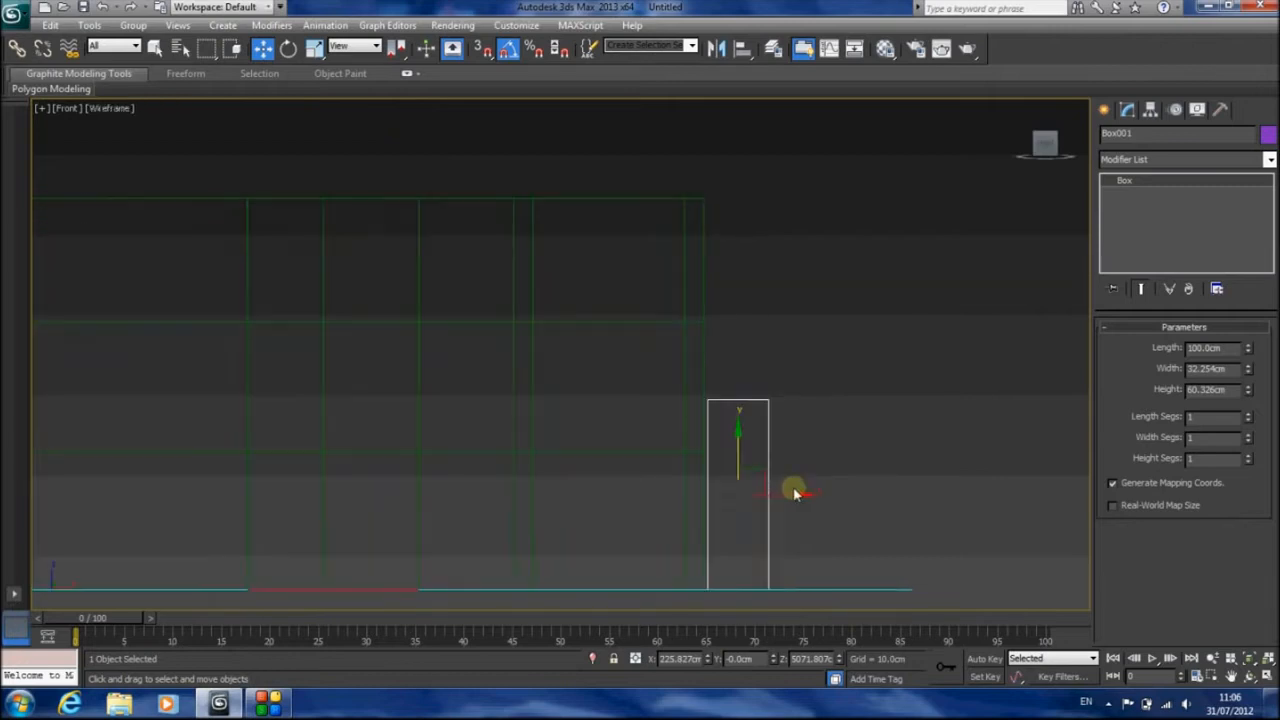
left_click_drag(790, 497, 643, 490, "shift")
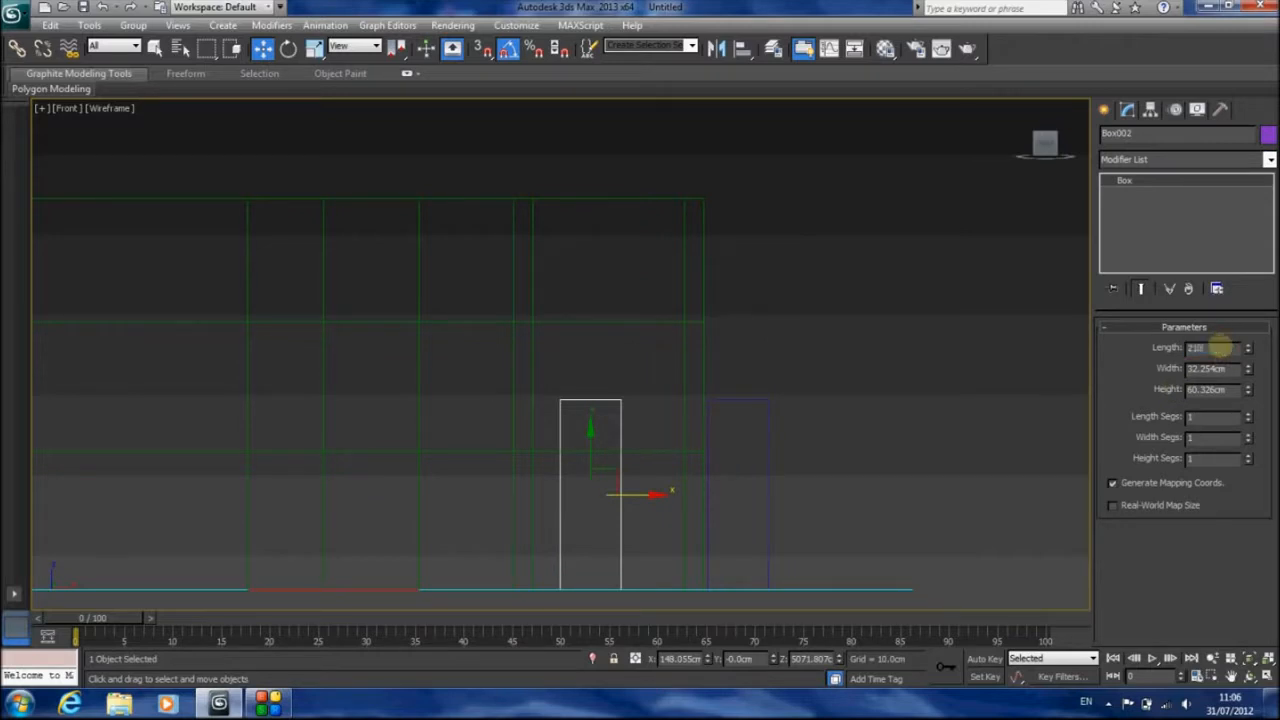
key("Return")
left_click_drag(587, 449, 594, 343)
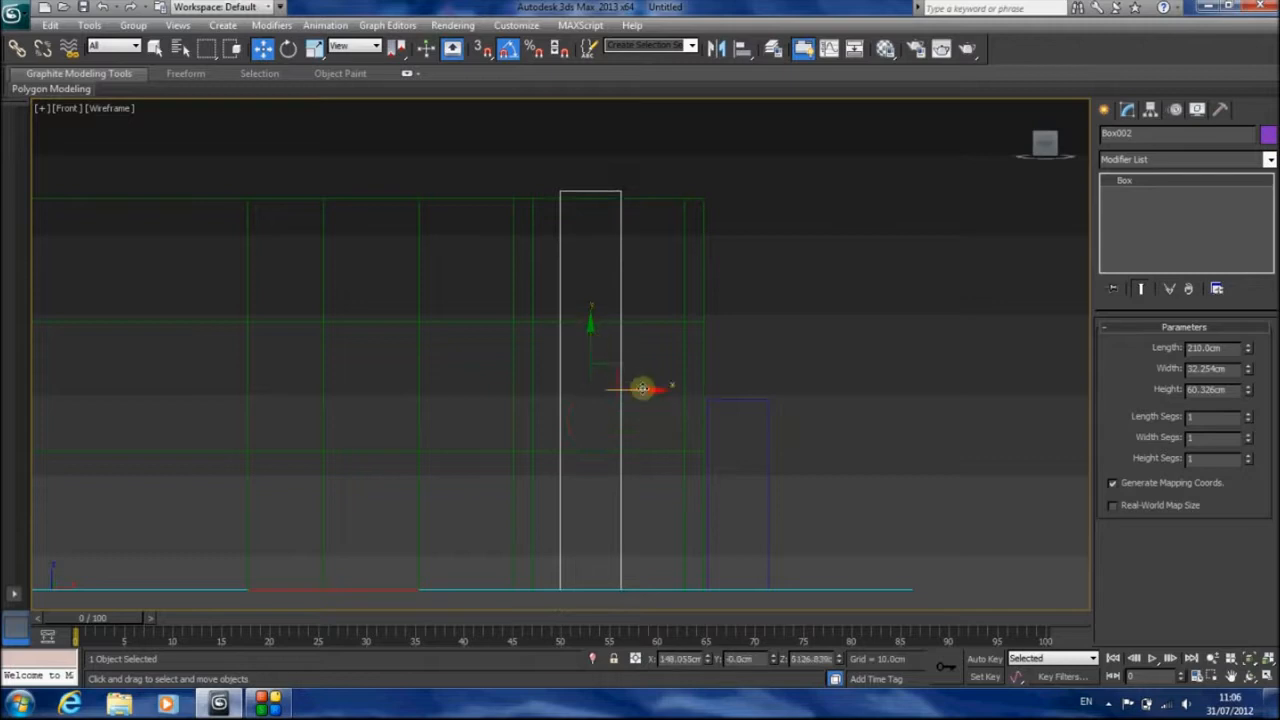
Copy the 210 cm box farther left, set the copy's length to 280 cm and raise it to stand on the floor line
left_click_drag(642, 388, 440, 390, "shift")
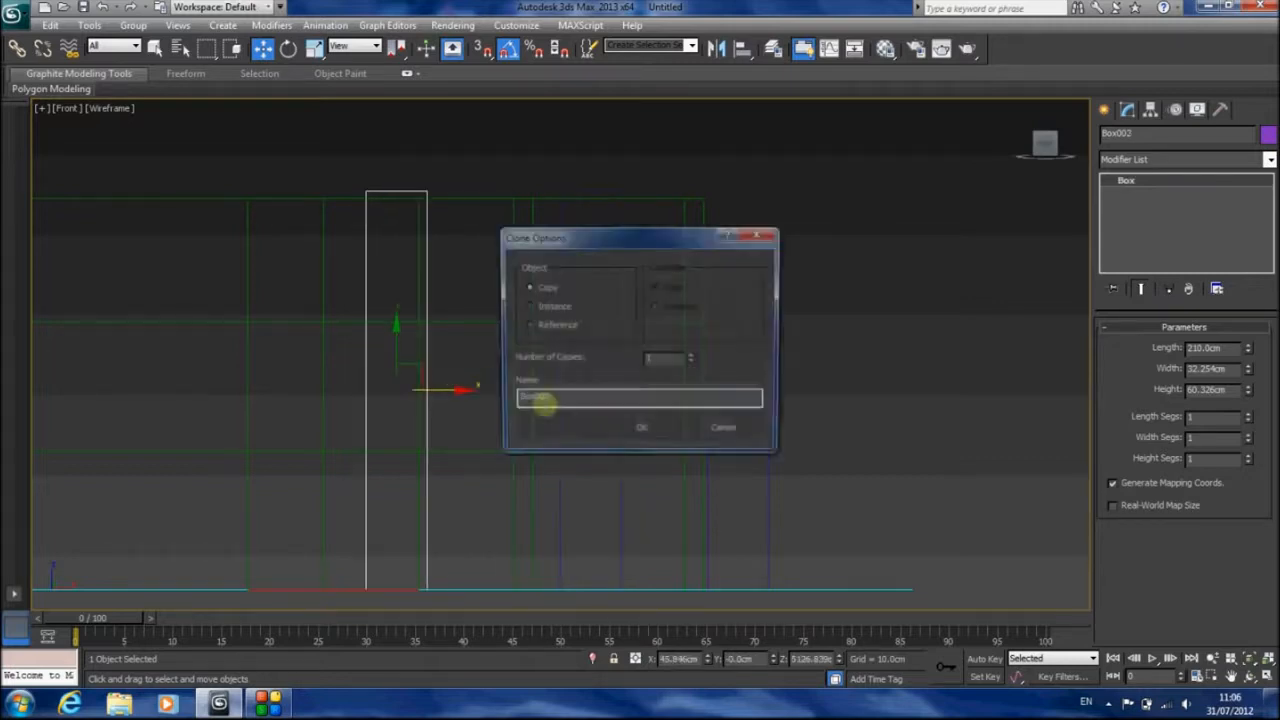
left_click(620, 429)
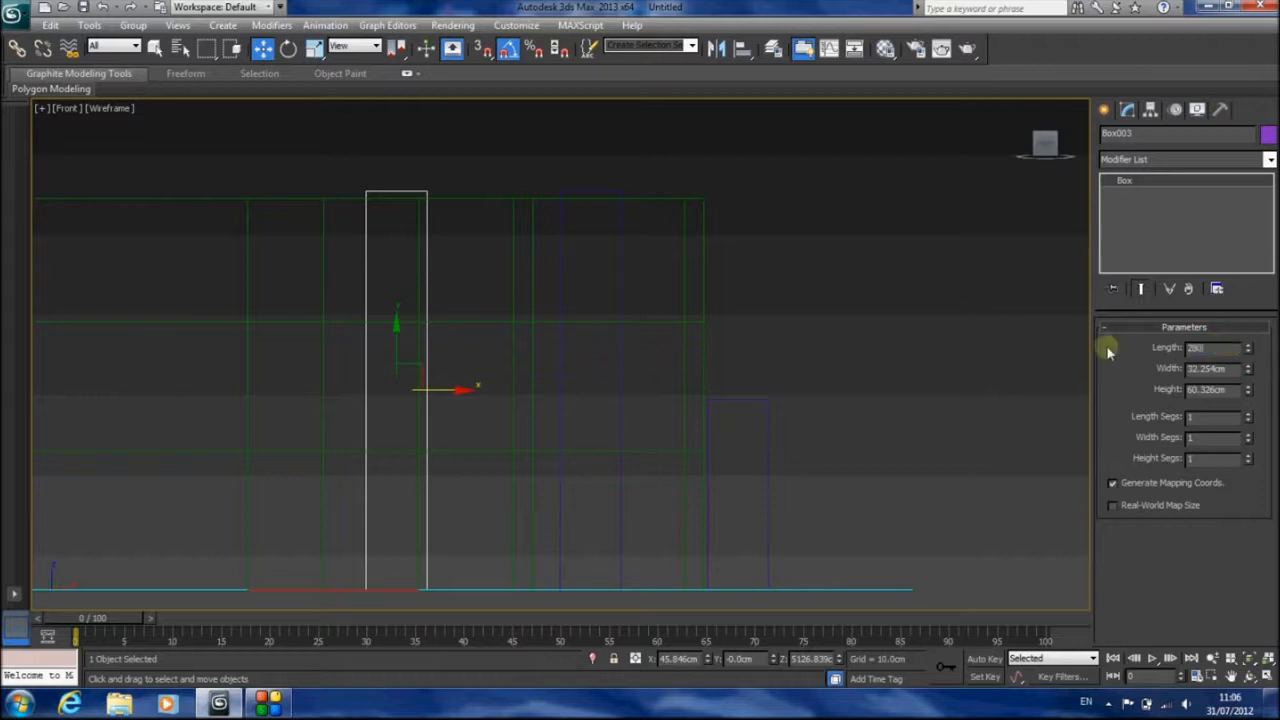
key("Return")
left_click_drag(396, 345, 397, 278)
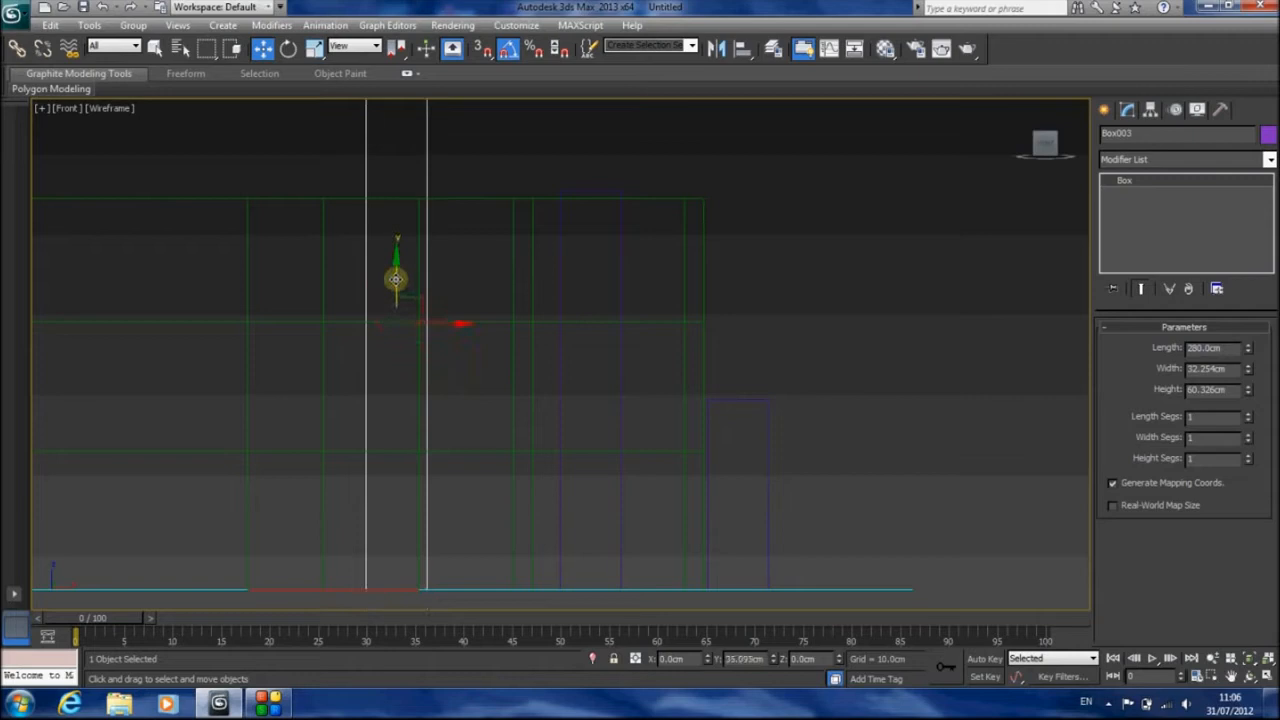
Select the walls' upper three vertex rows and raise them until the lowest of these rows meets the top of the 100 cm box
left_click(515, 245)
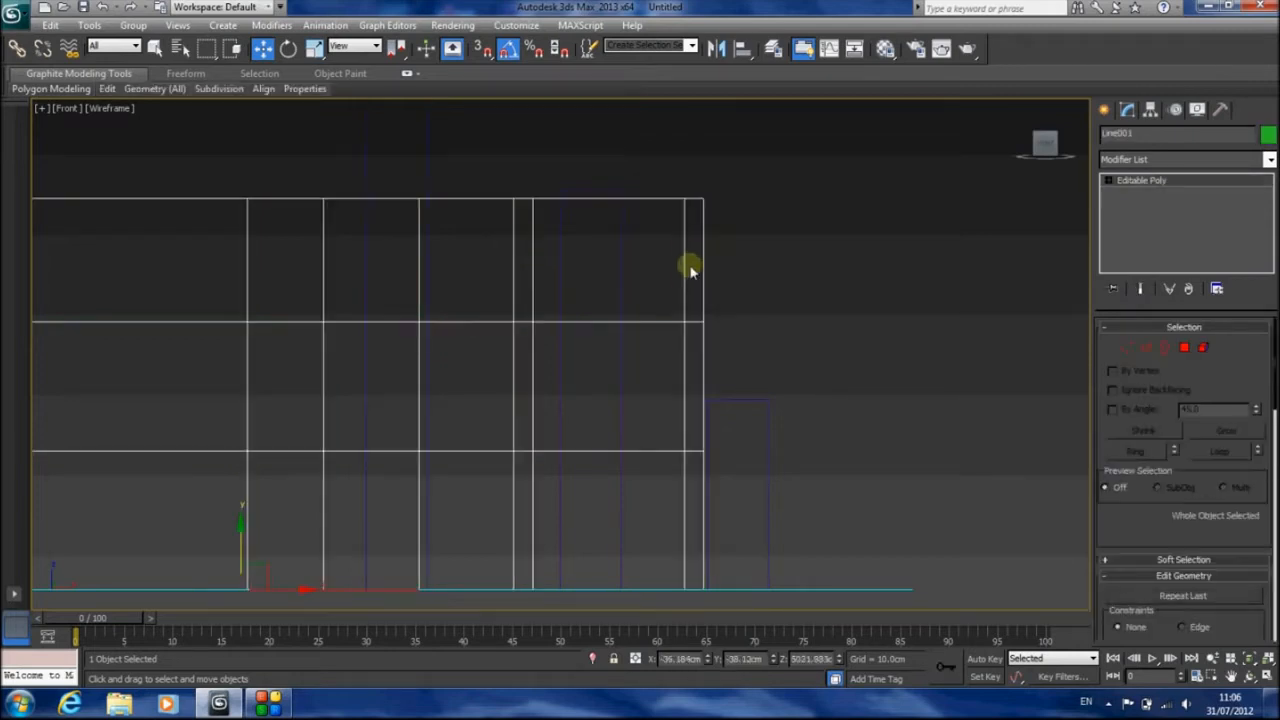
left_click(1126, 349)
scroll(583, 294, "down", 6)
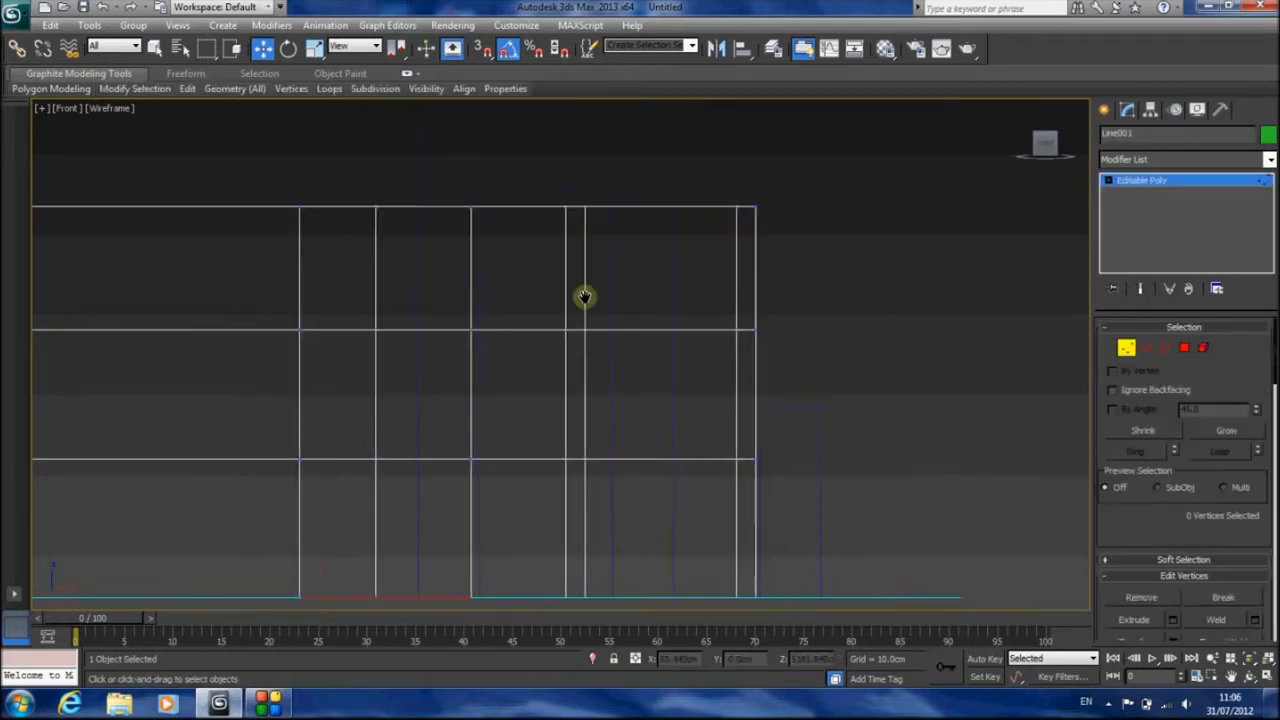
left_click_drag(887, 243, 259, 449)
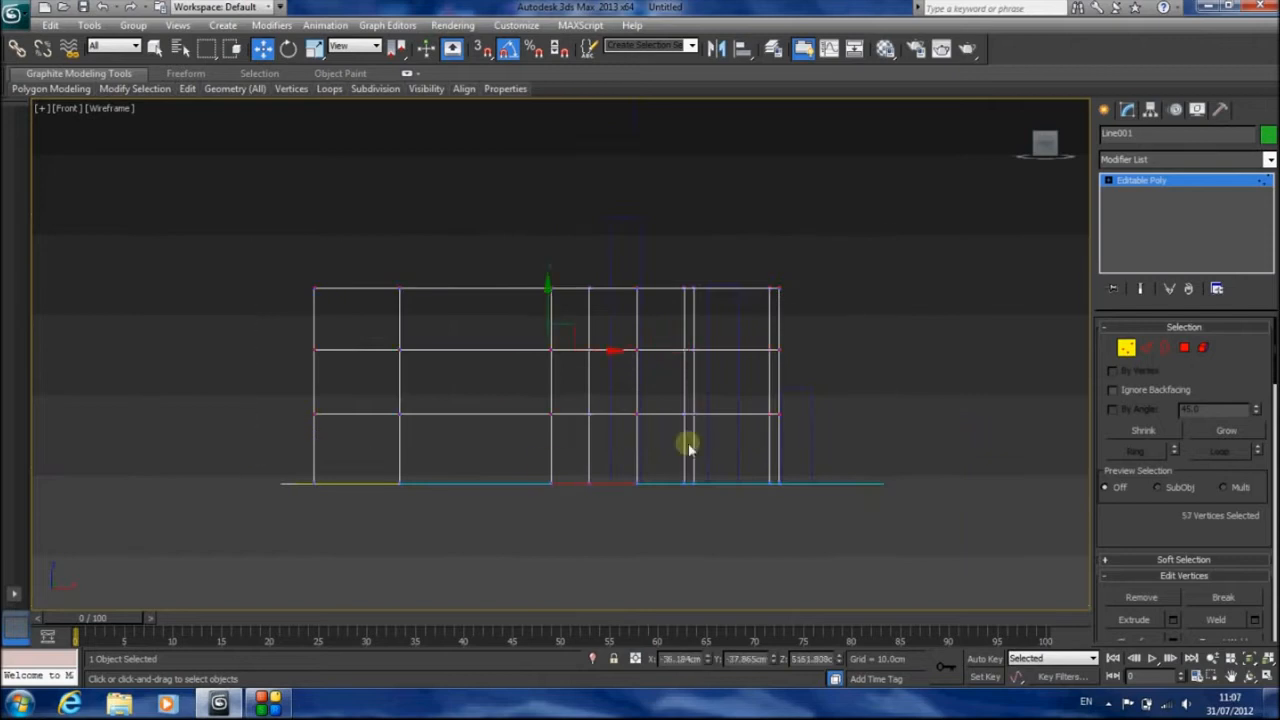
scroll(690, 445, "up", 5)
middle_click_drag(776, 430, 600, 382)
left_click_drag(354, 245, 363, 195)
Select the walls' upper two vertex rows and raise them until the lower one meets the top of the 210 cm box
scroll(601, 268, "down", 2)
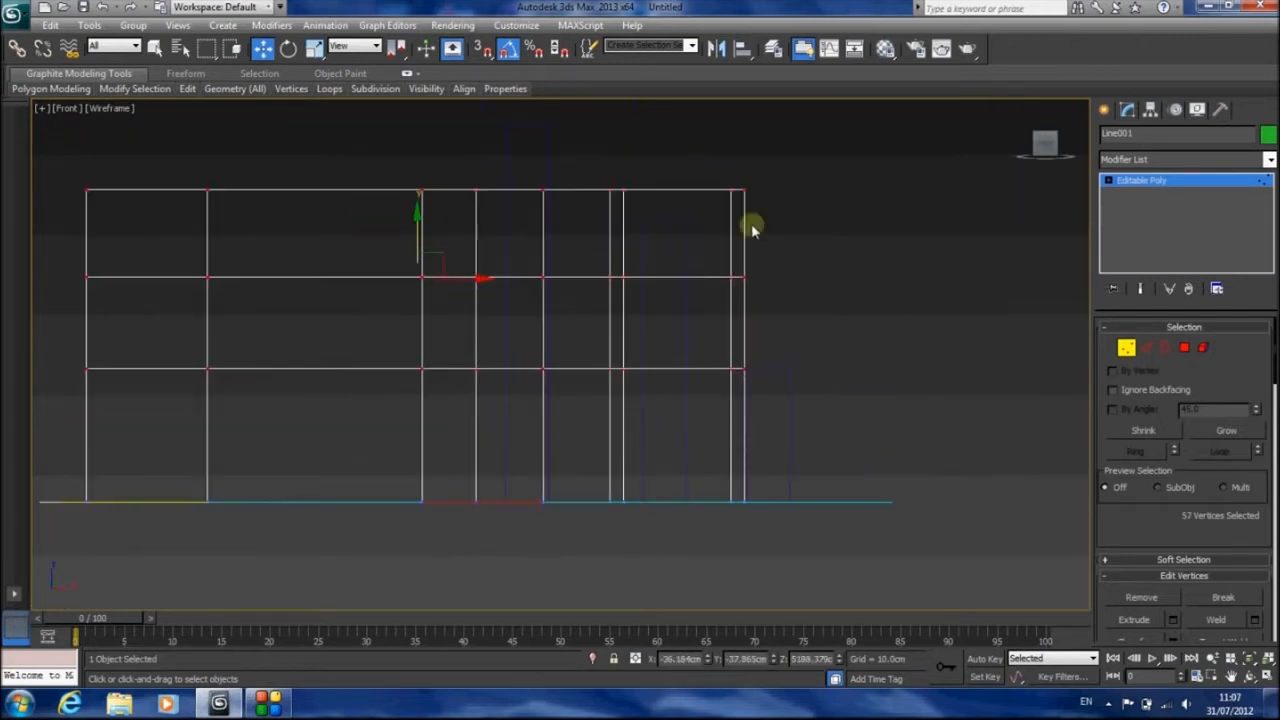
left_click_drag(853, 133, 80, 306)
scroll(460, 347, "up", 4)
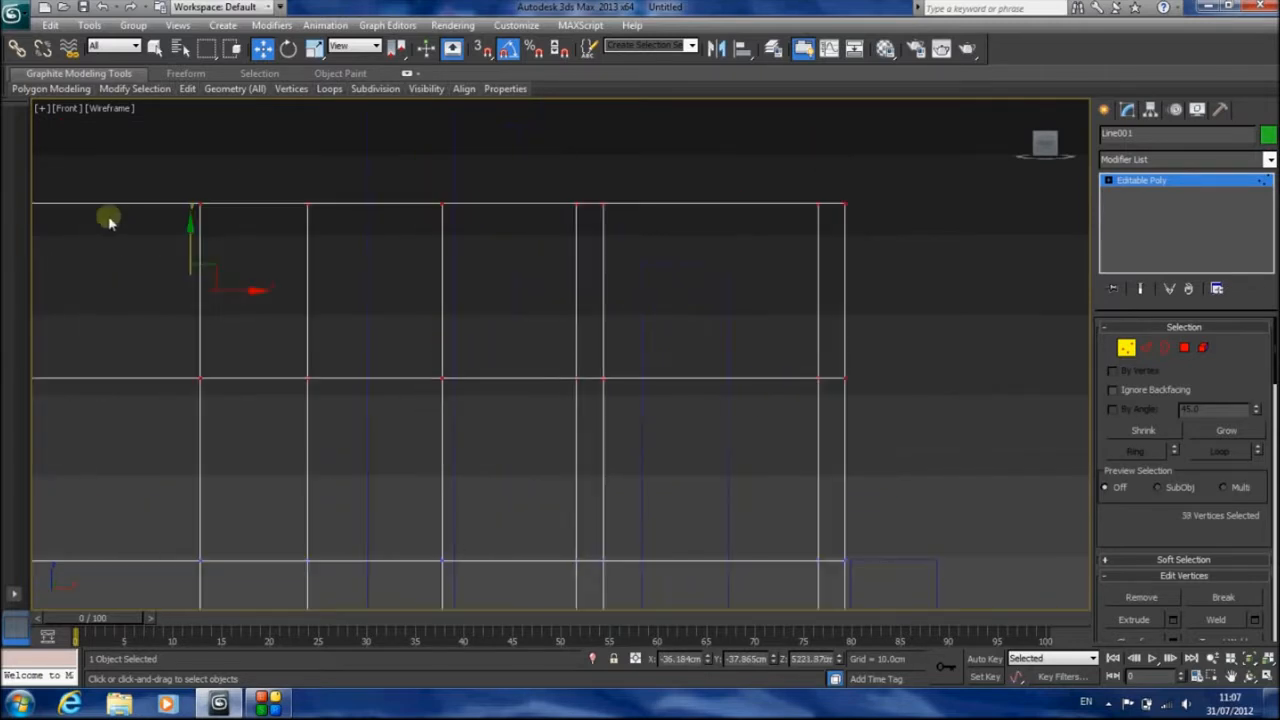
left_click_drag(189, 251, 206, 137)
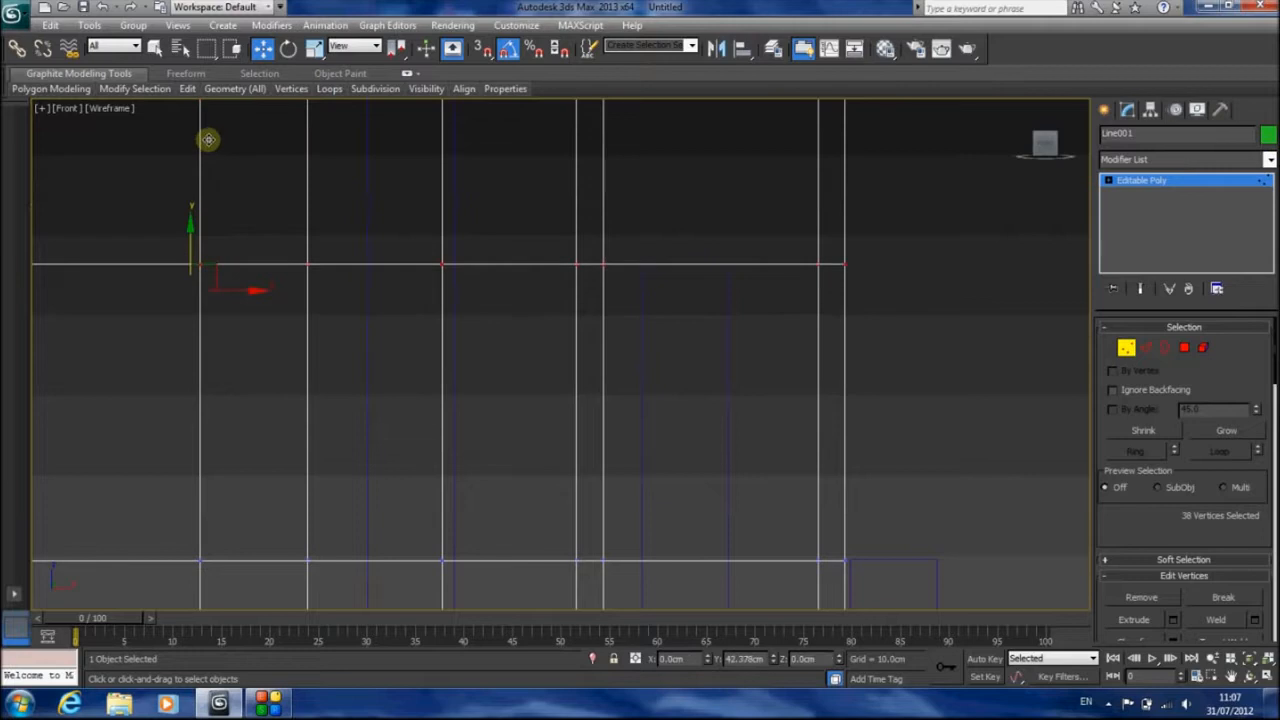
Raise the walls' top vertex row to the top of the 280 cm box and leave vertex editing
middle_click_drag(257, 166, 580, 440)
scroll(580, 440, "down", 4)
left_click_drag(901, 250, 106, 337)
scroll(548, 342, "up", 4)
left_click_drag(445, 236, 448, 220)
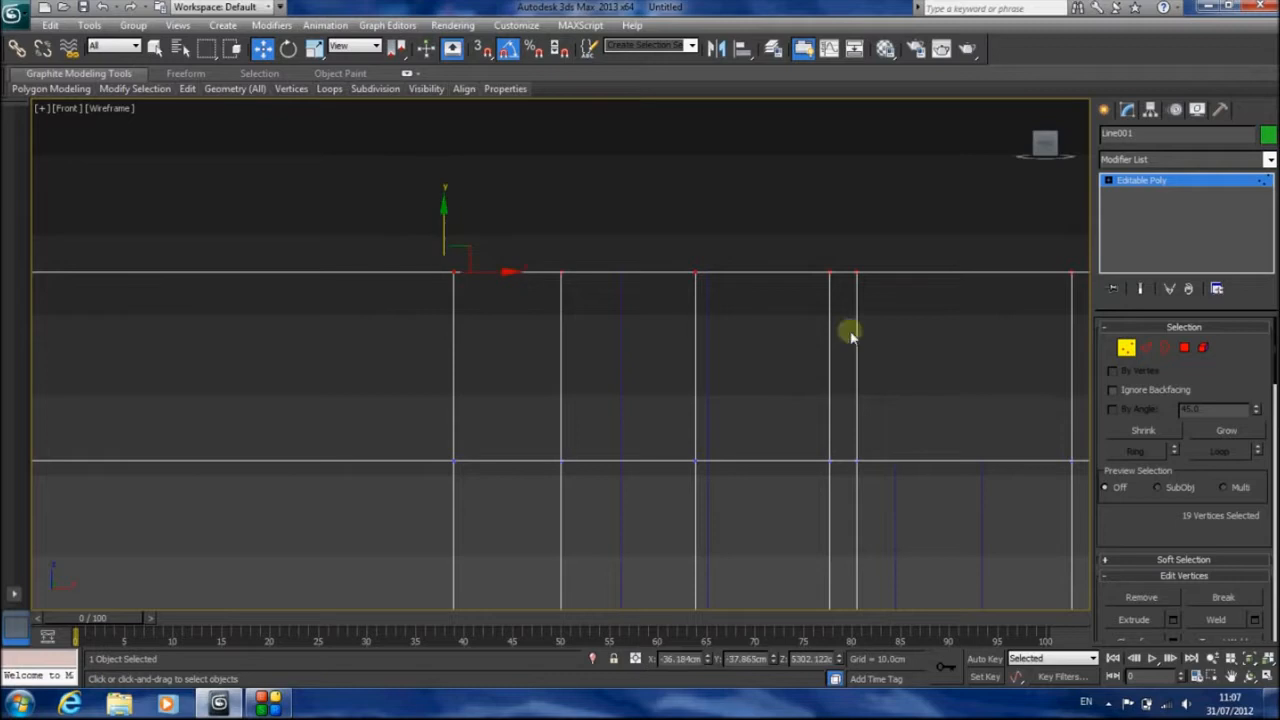
left_click(1126, 352)
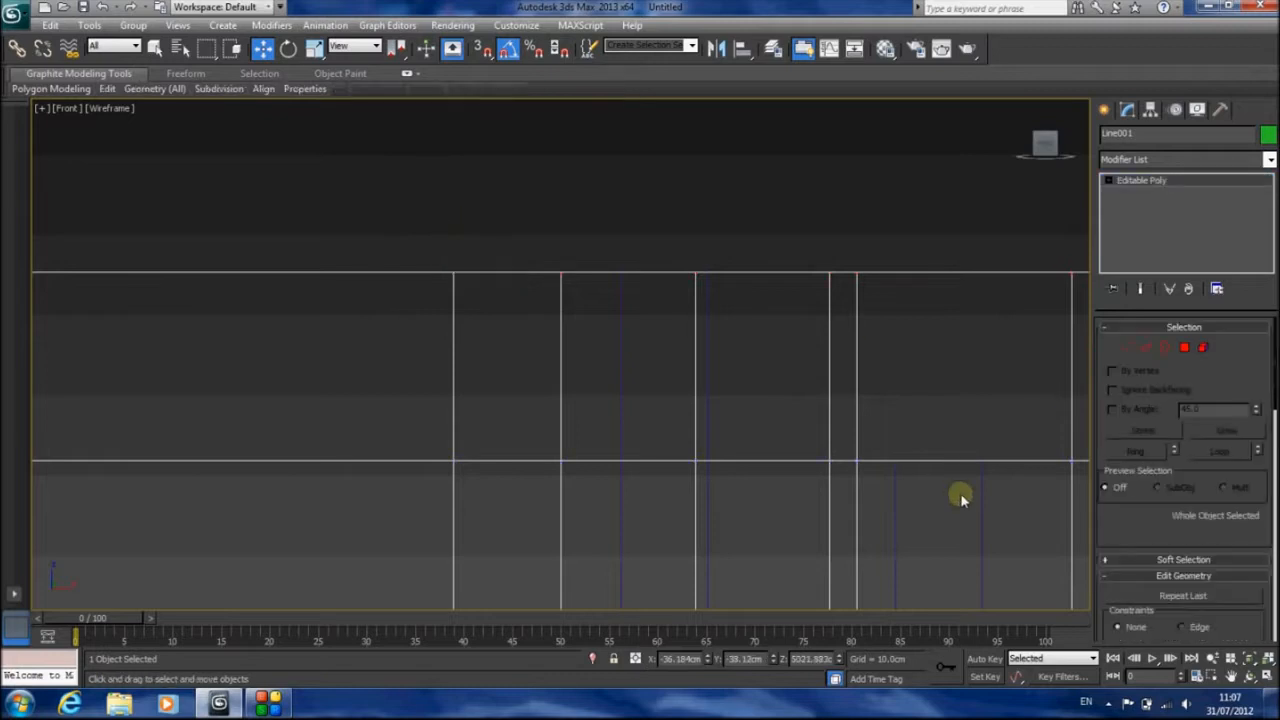
Delete the three reference boxes
left_click(981, 494)
key("Delete")
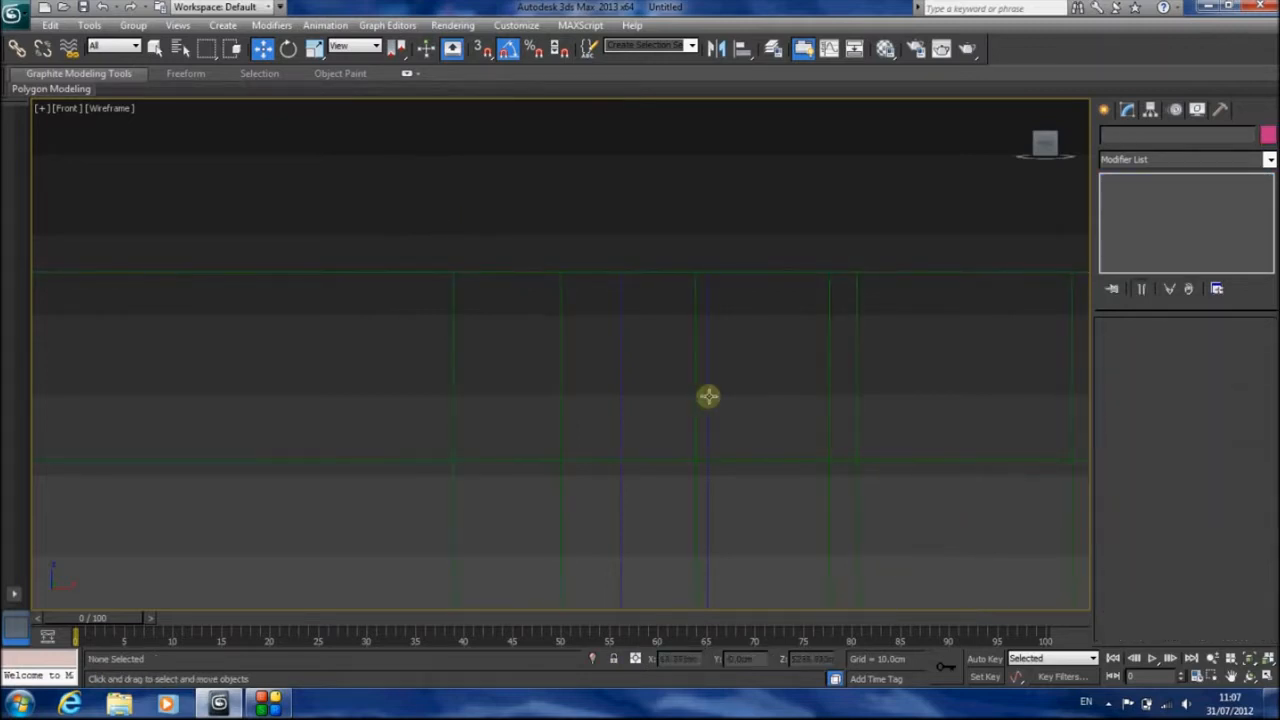
left_click(706, 394)
key("Delete")
middle_click_drag(800, 442, 371, 104)
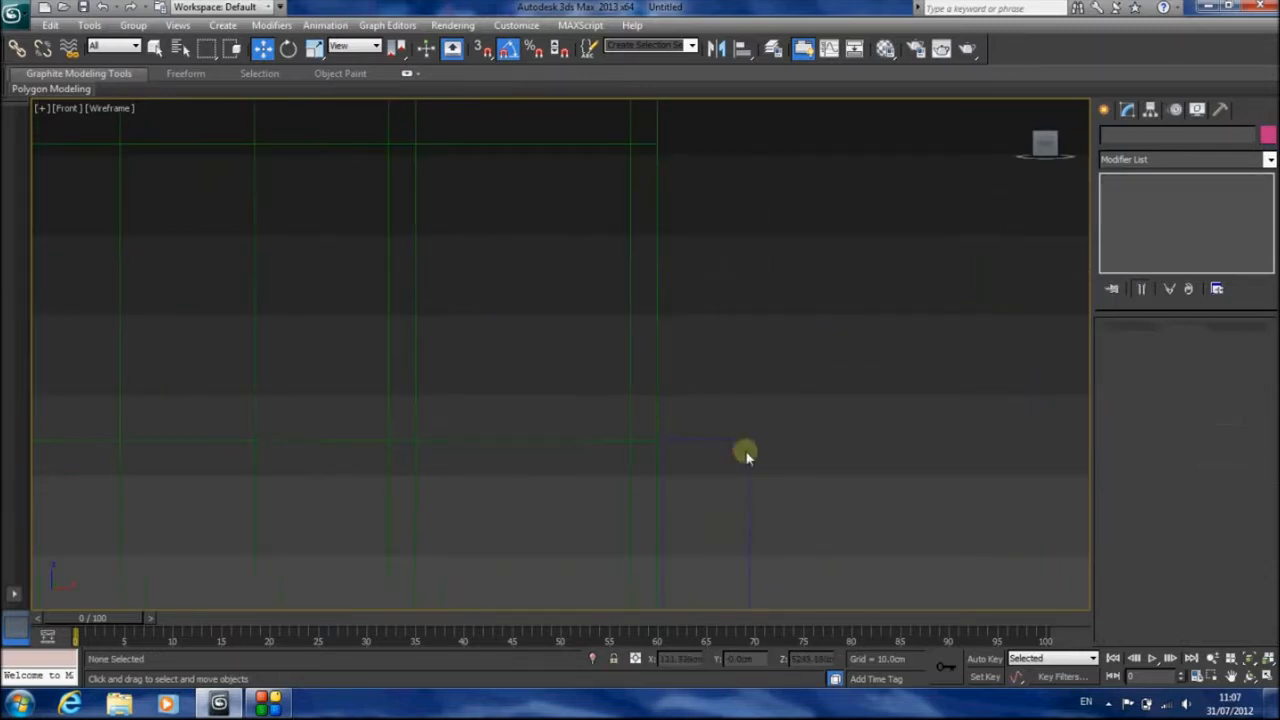
left_click(744, 440)
key("Delete")
Display the walls shaded with edged faces in an angled Perspective view from above
middle_click_drag(746, 441, 800, 463)
key("p")
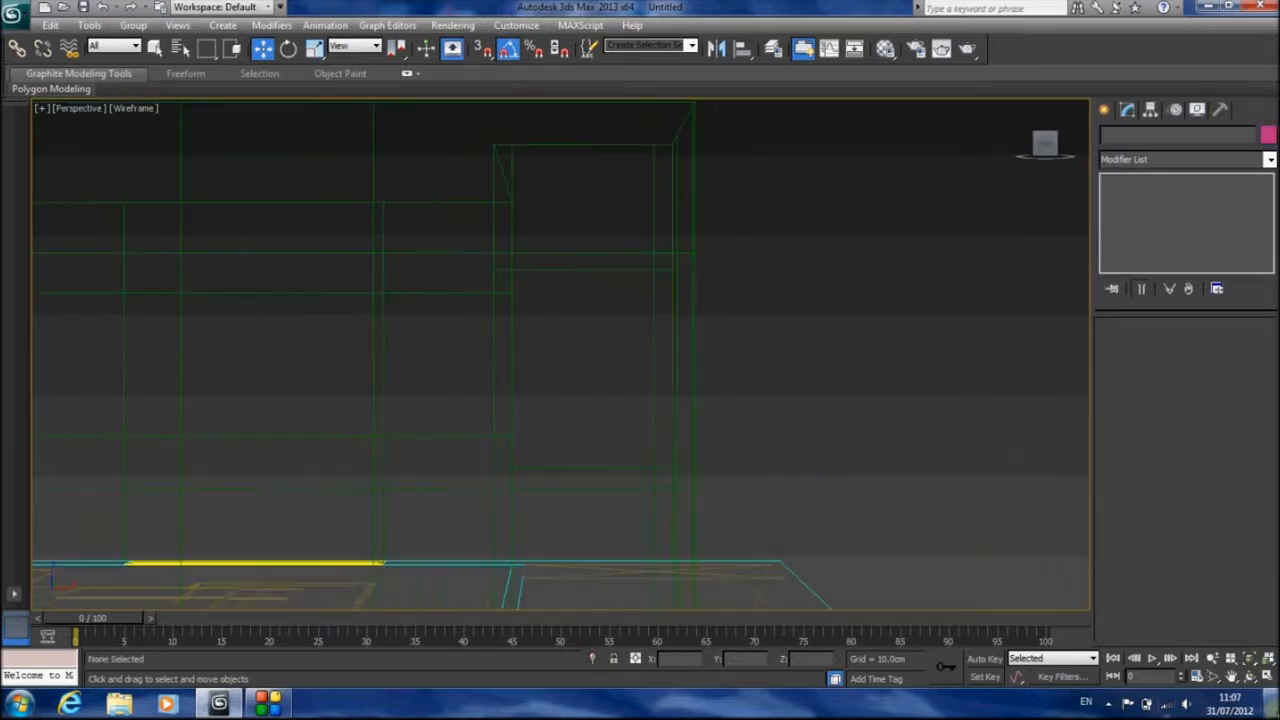
left_click(1249, 675)
left_click_drag(650, 388, 600, 414)
key("F3")
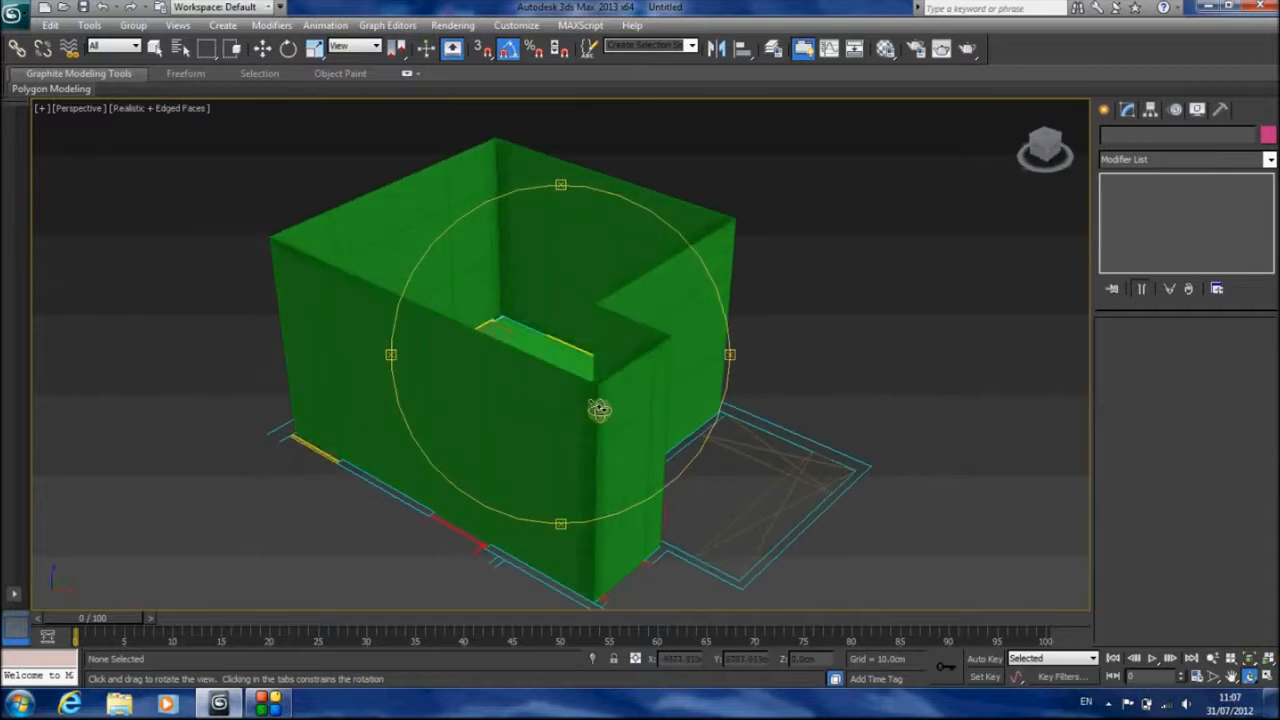
Set the walls' object color to black and assign the 01 - Default material to them
left_click(157, 52)
left_click(480, 276)
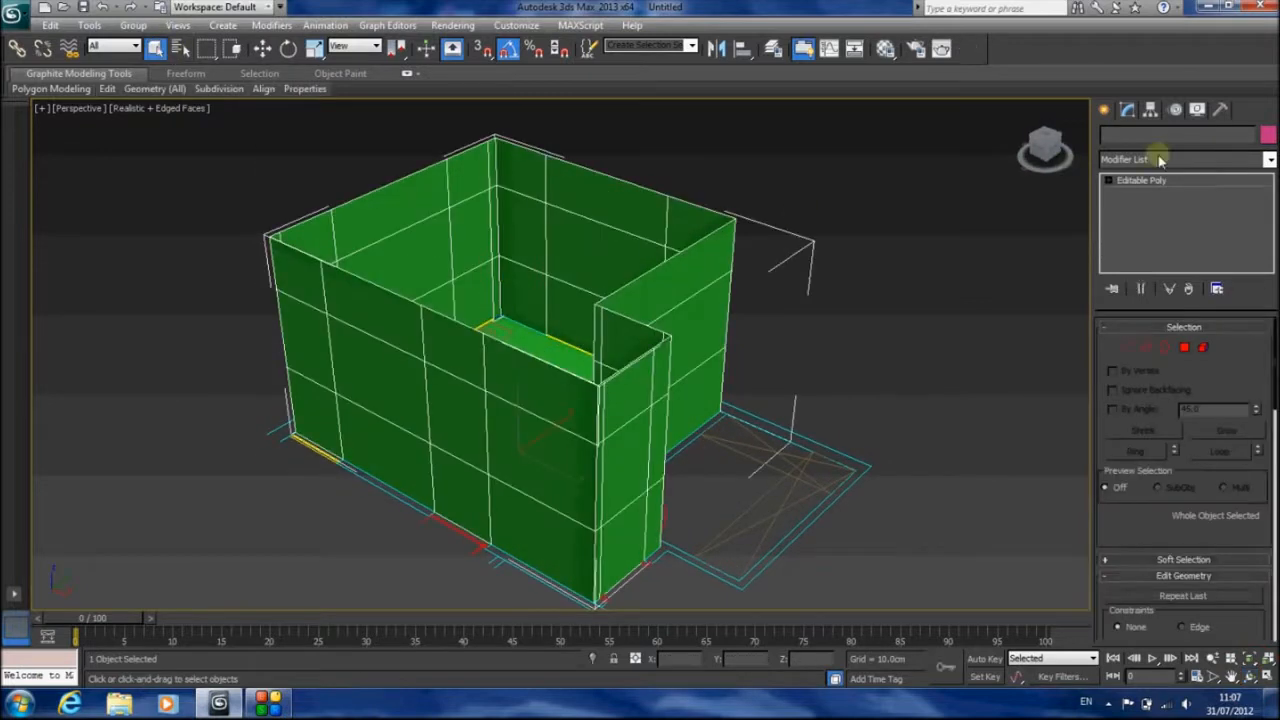
left_click(1268, 135)
left_click(795, 386)
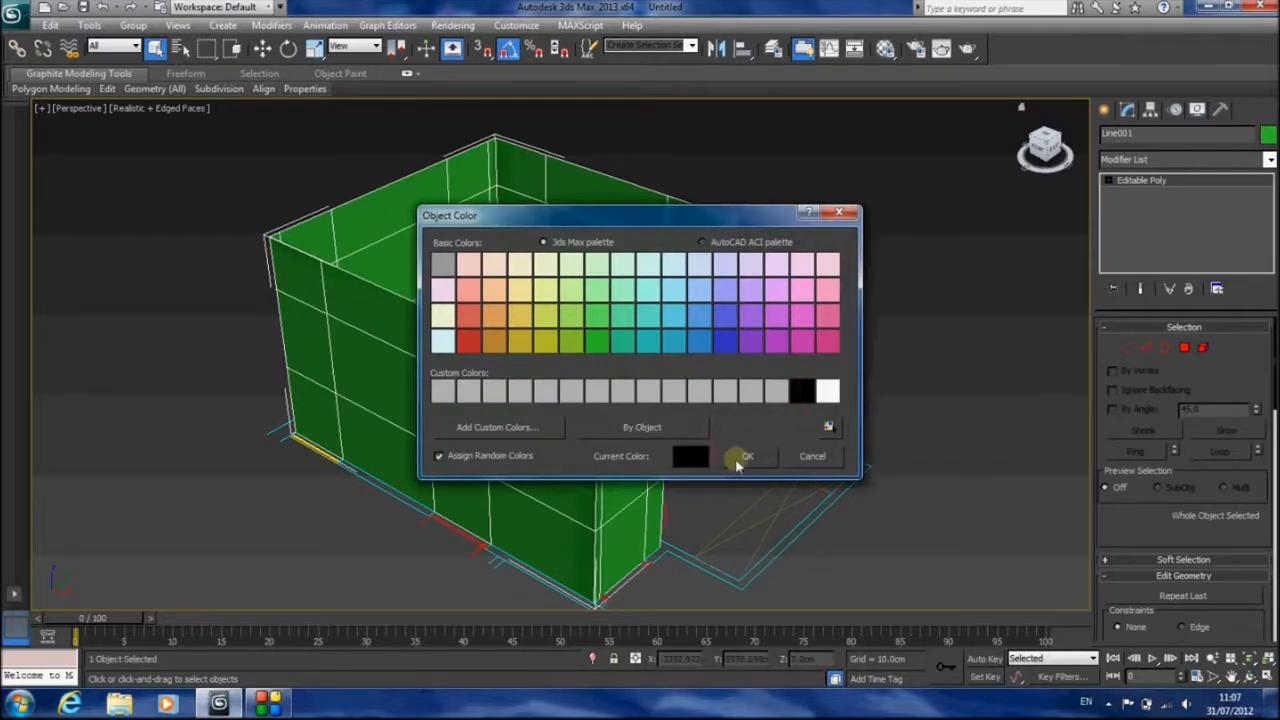
left_click(744, 452)
left_click(885, 48)
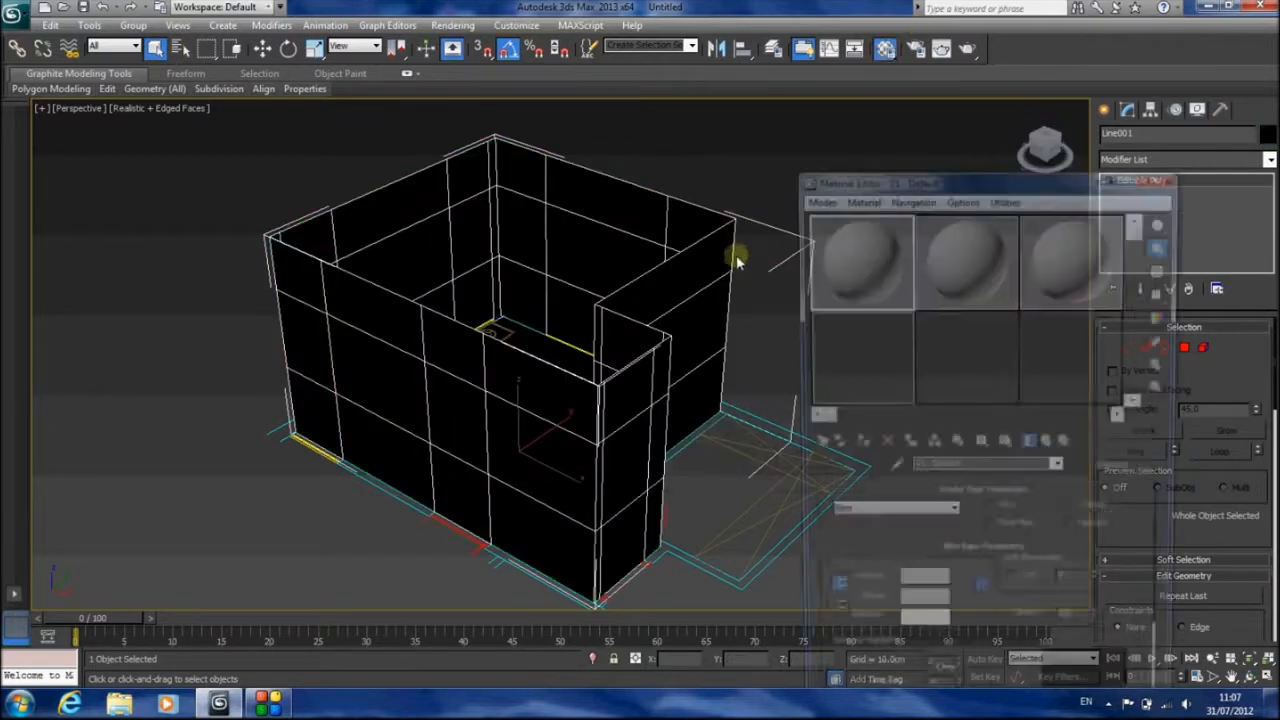
left_click(855, 445)
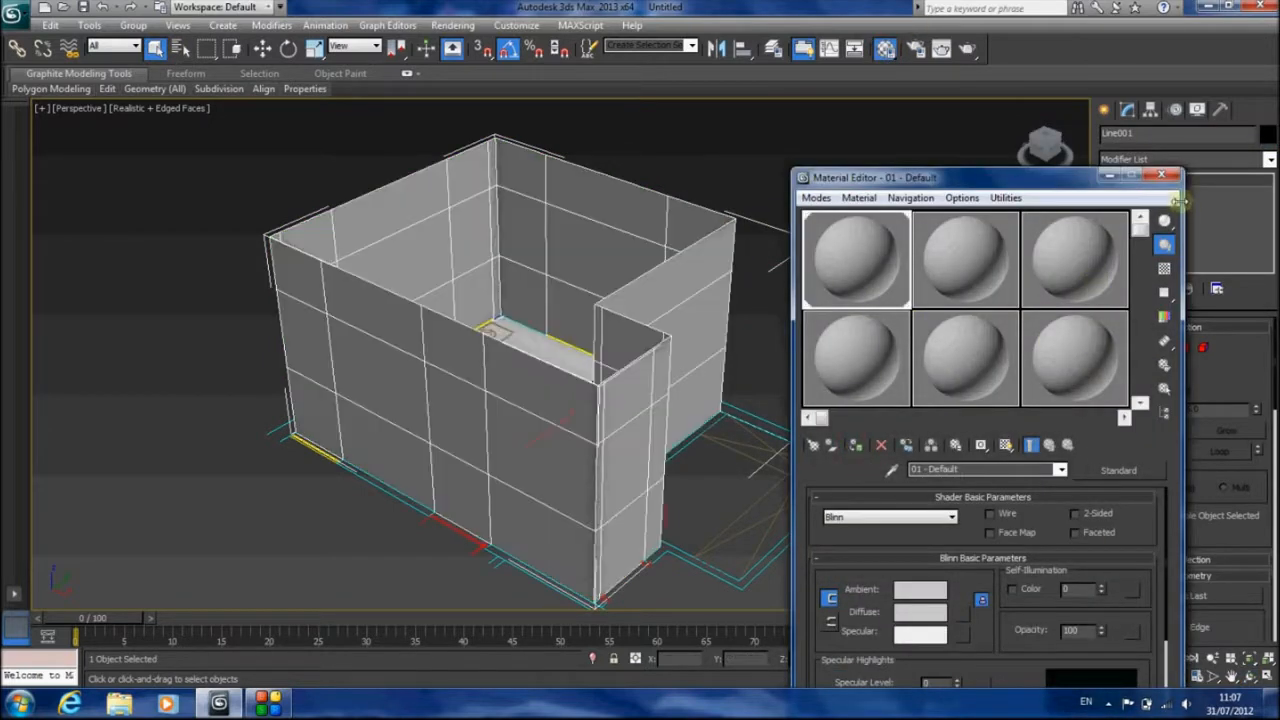
Close the Material Editor and select the lower two polygons of the two doorways near the entrance corner in polygon mode
left_click(1172, 175)
left_click(1184, 347)
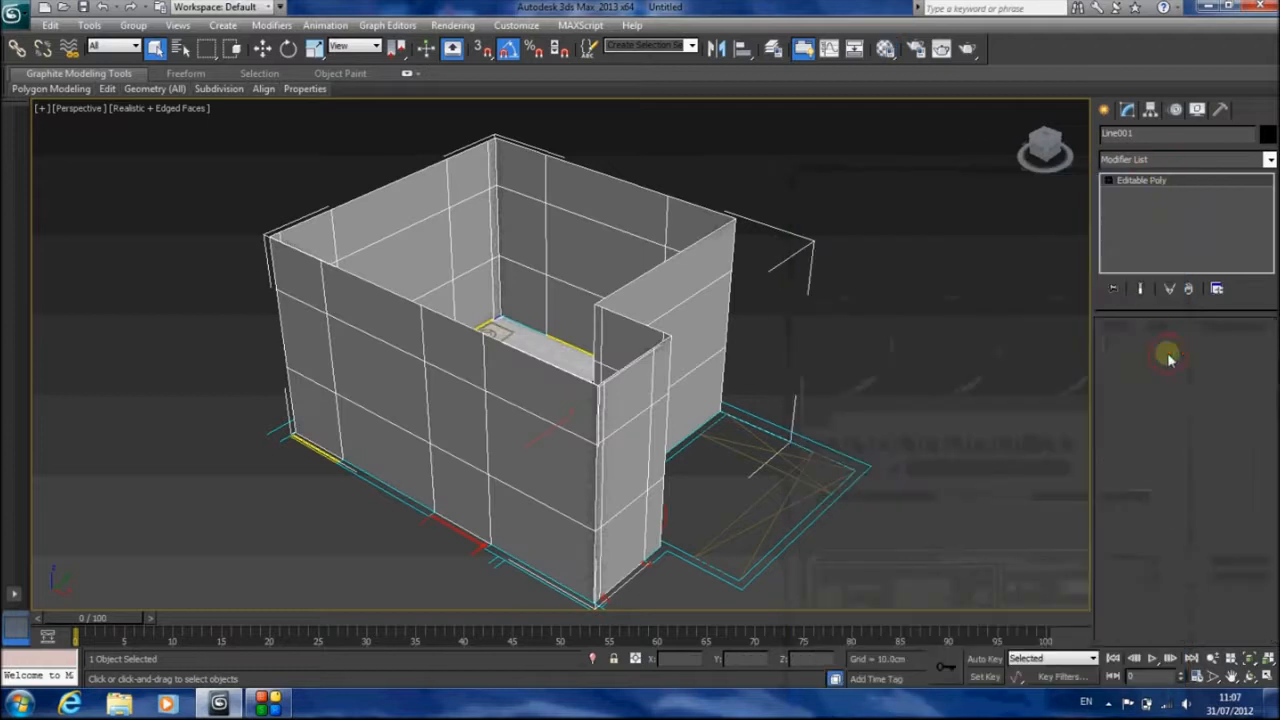
middle_click_drag(817, 449, 793, 322, "alt")
scroll(760, 305, "up", 3)
left_click(685, 235)
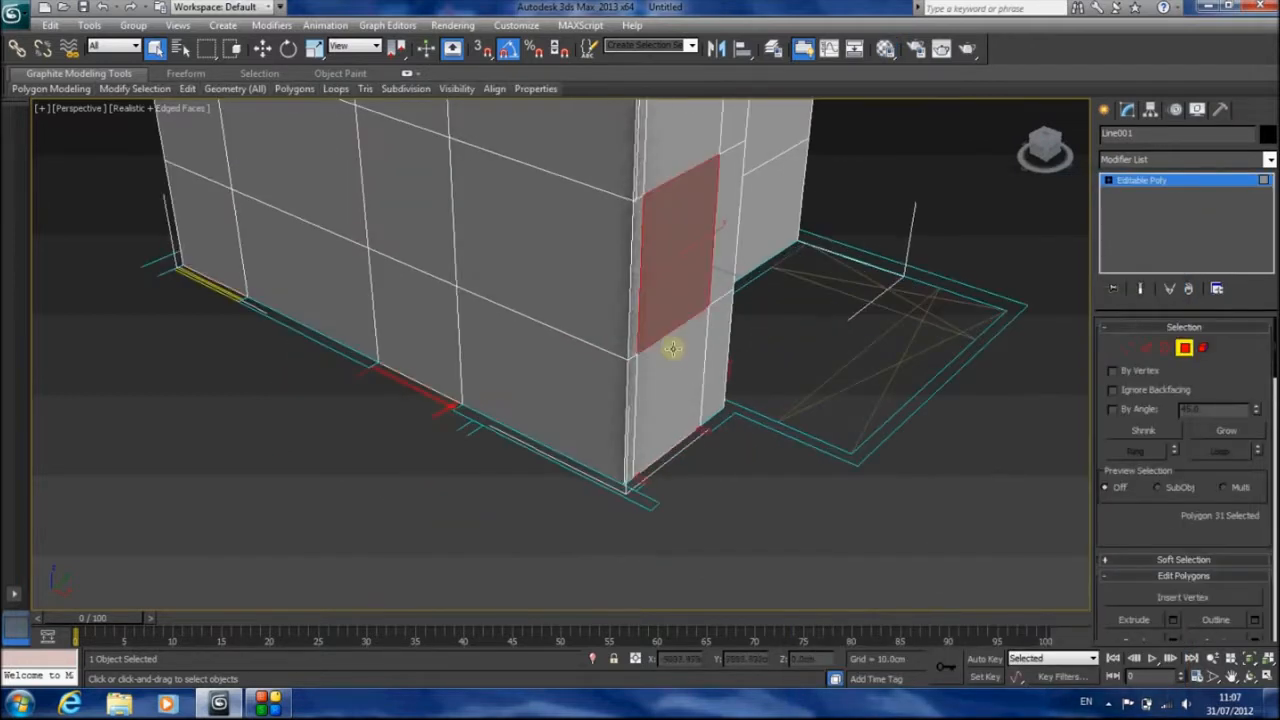
left_click(674, 352, "ctrl")
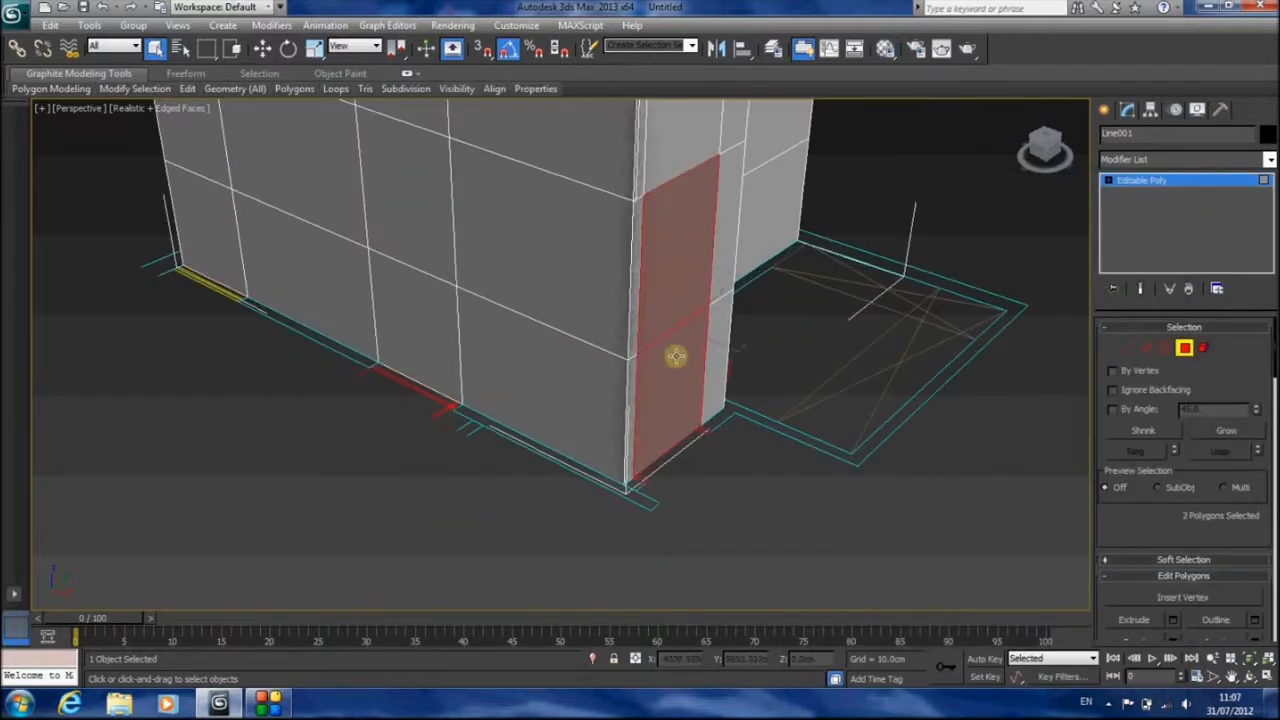
left_click(409, 208, "ctrl")
left_click(409, 322, "ctrl")
middle_click_drag(523, 320, 590, 490, "alt")
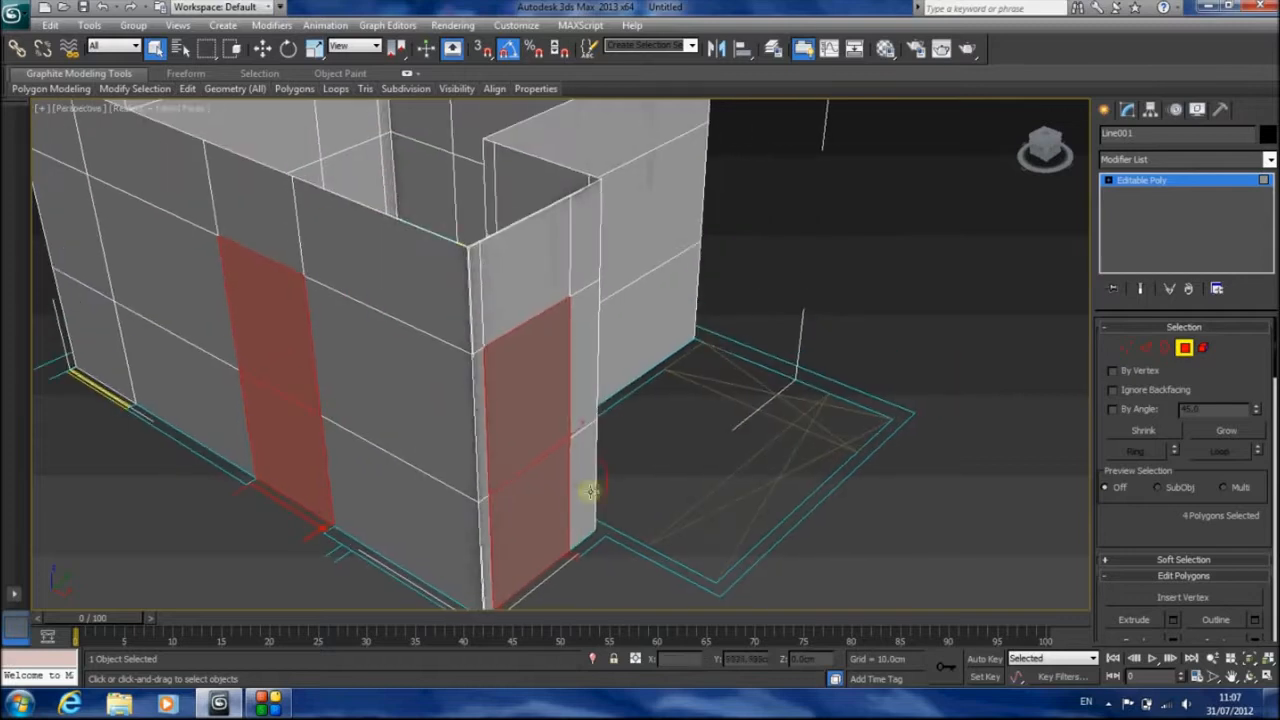
Add the lower two polygons of the third doorway, beside the wardrobe area, to the selection
left_click(1240, 677)
left_click_drag(560, 380, 463, 205)
left_click(180, 48)
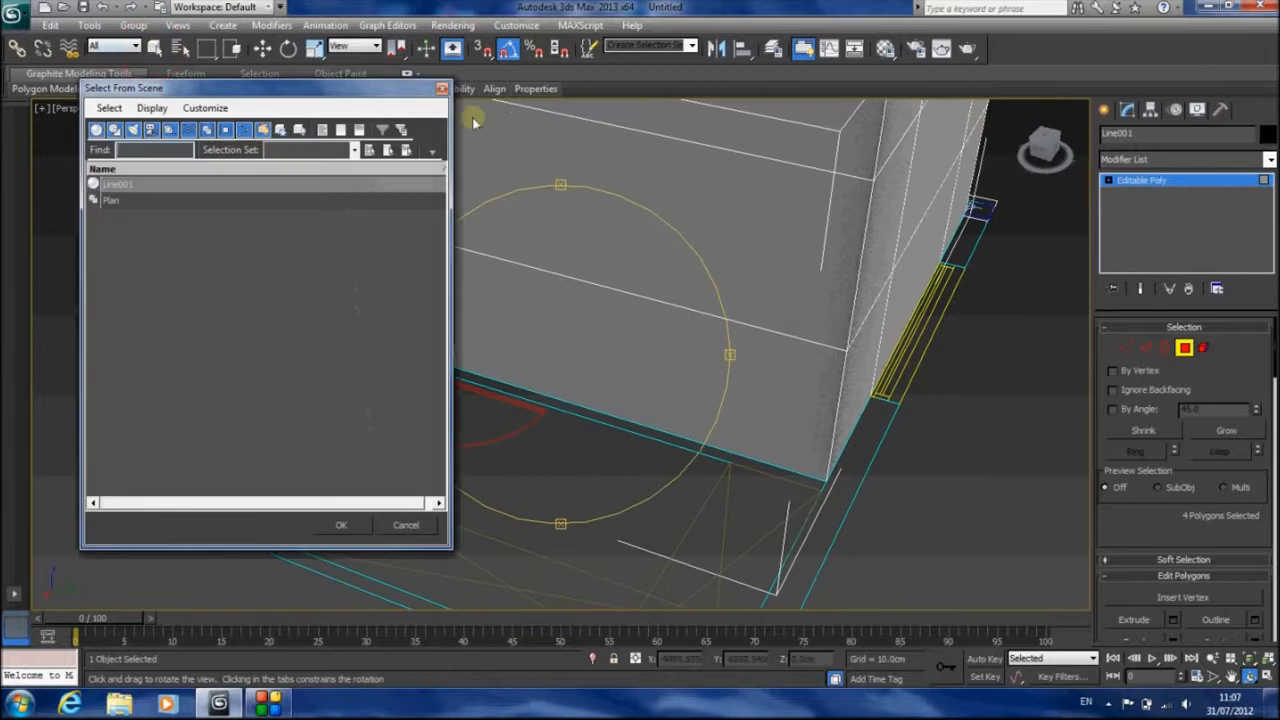
left_click(441, 88)
left_click(155, 48)
left_click(400, 197, "ctrl")
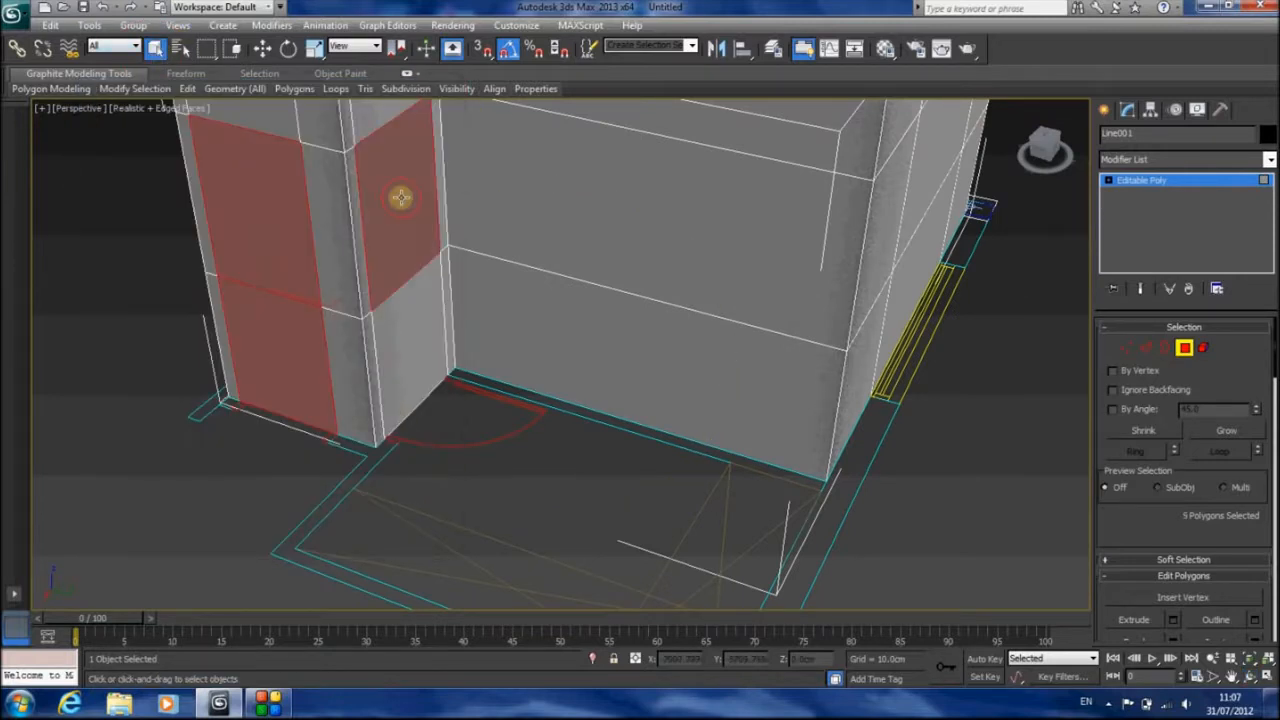
left_click(415, 318, "ctrl")
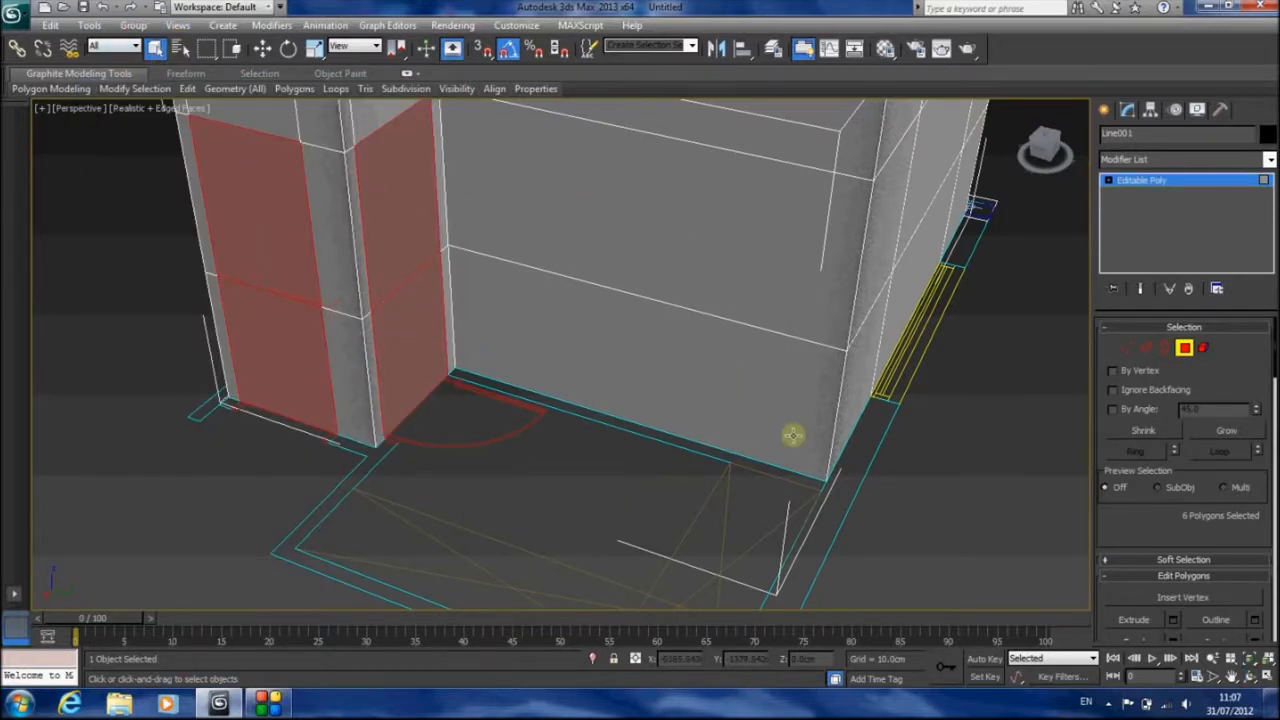
In Top view, extrude the six doorway polygons, trying heights of 20 and -20 cm before settling on -10 cm
key("t")
key("z")
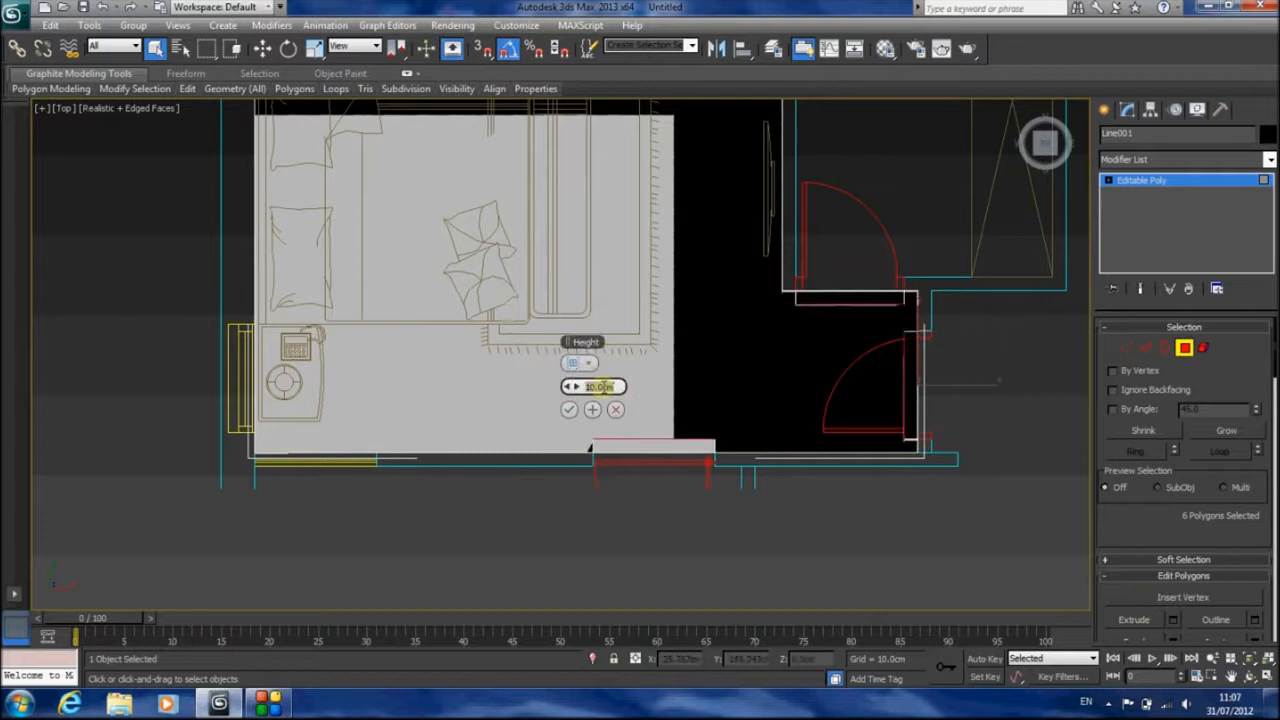
left_click(604, 387)
type("20")
key("Return")
left_click(596, 388)
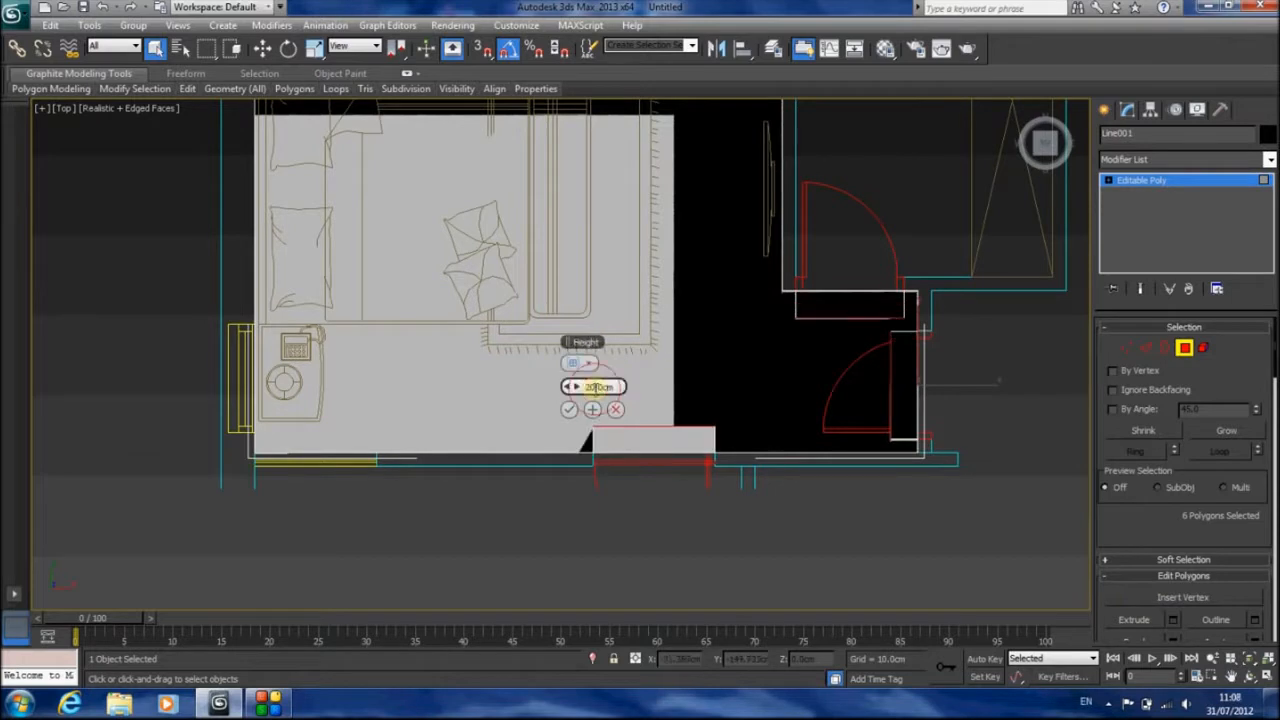
type("-20")
key("Return")
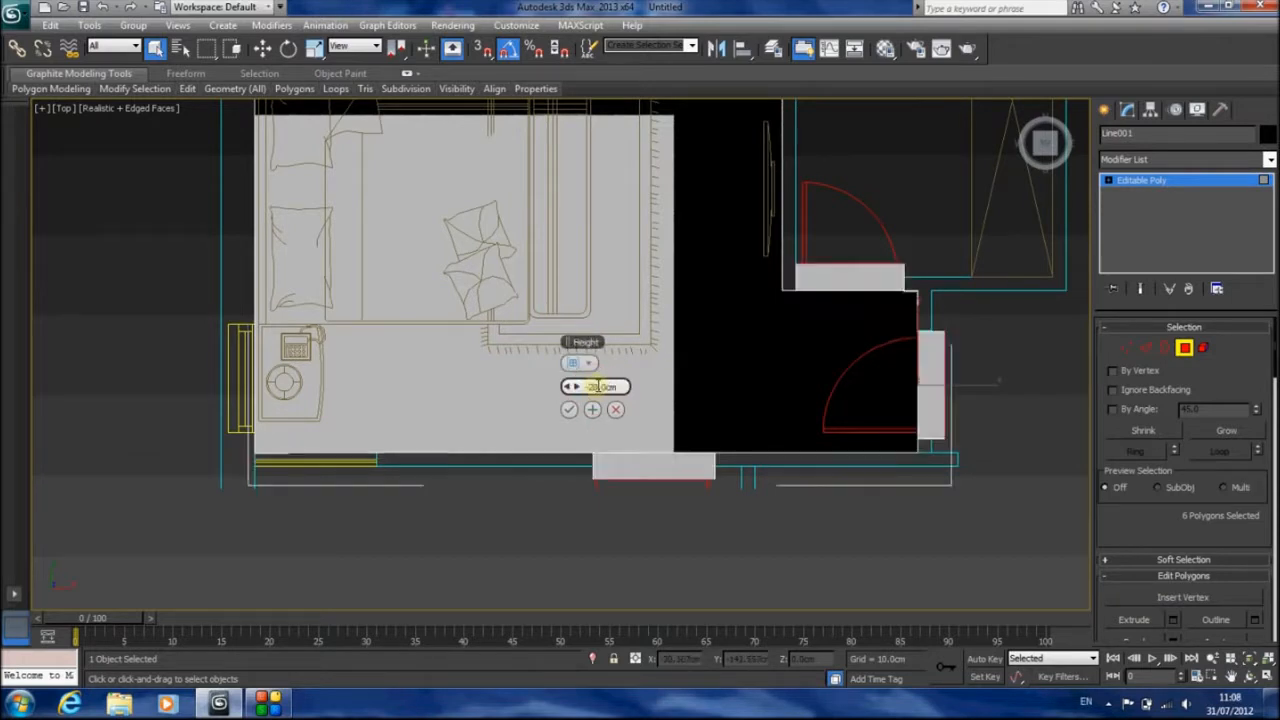
double_click(606, 387)
type("-10")
key("Return")
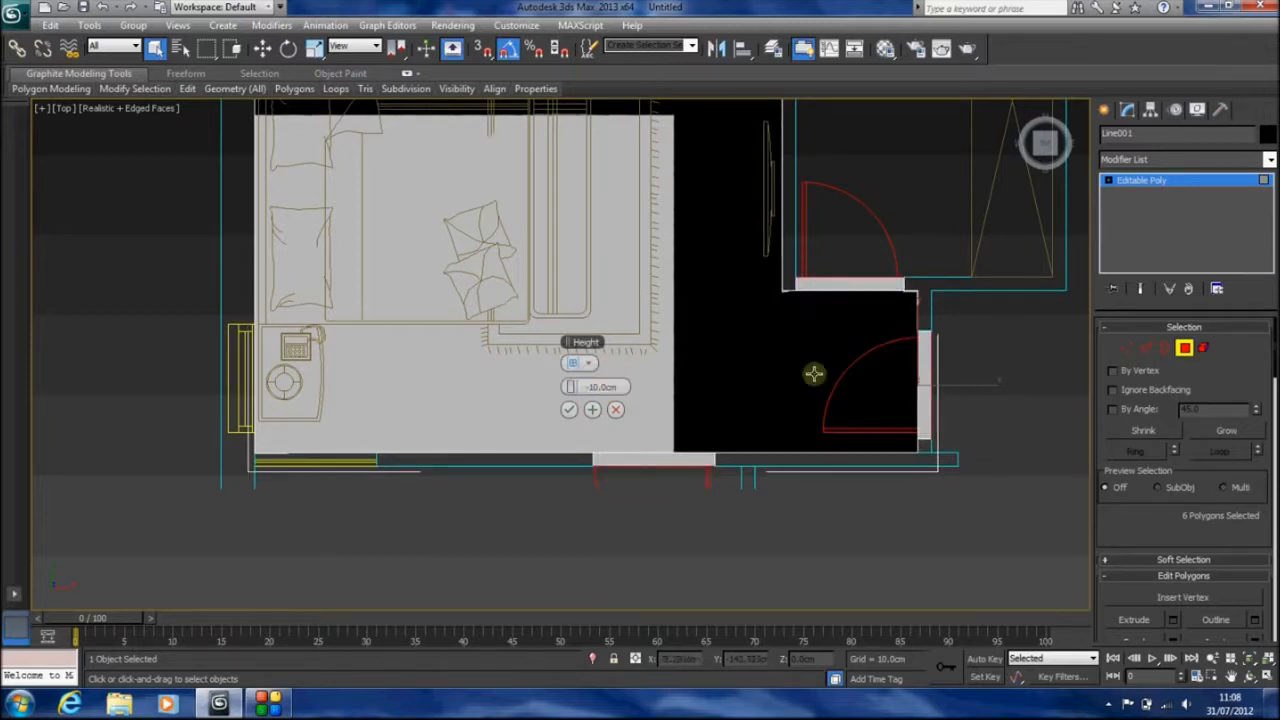
left_click(569, 409)
Delete the extruded doorway polygons to open the three doors, working in an angled Perspective view
key("p")
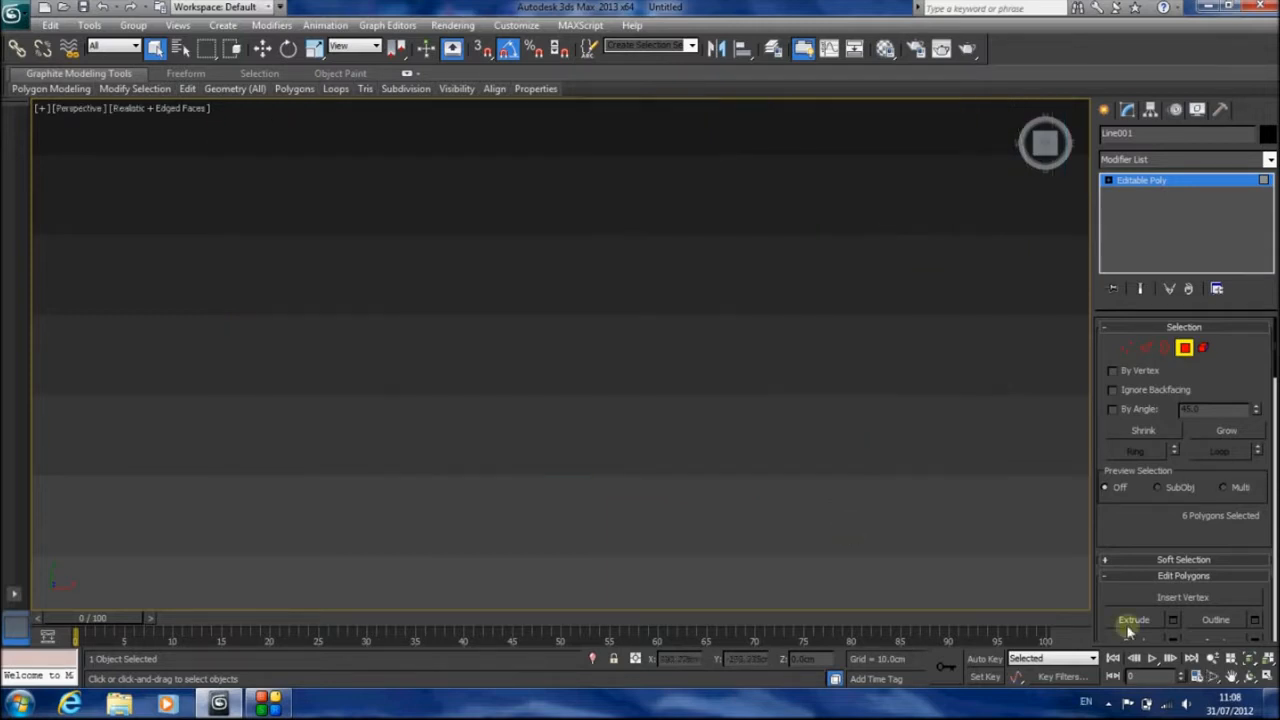
left_click(1250, 660)
left_click(1249, 676)
left_click_drag(640, 400, 453, 400)
key("Delete")
left_click(155, 48)
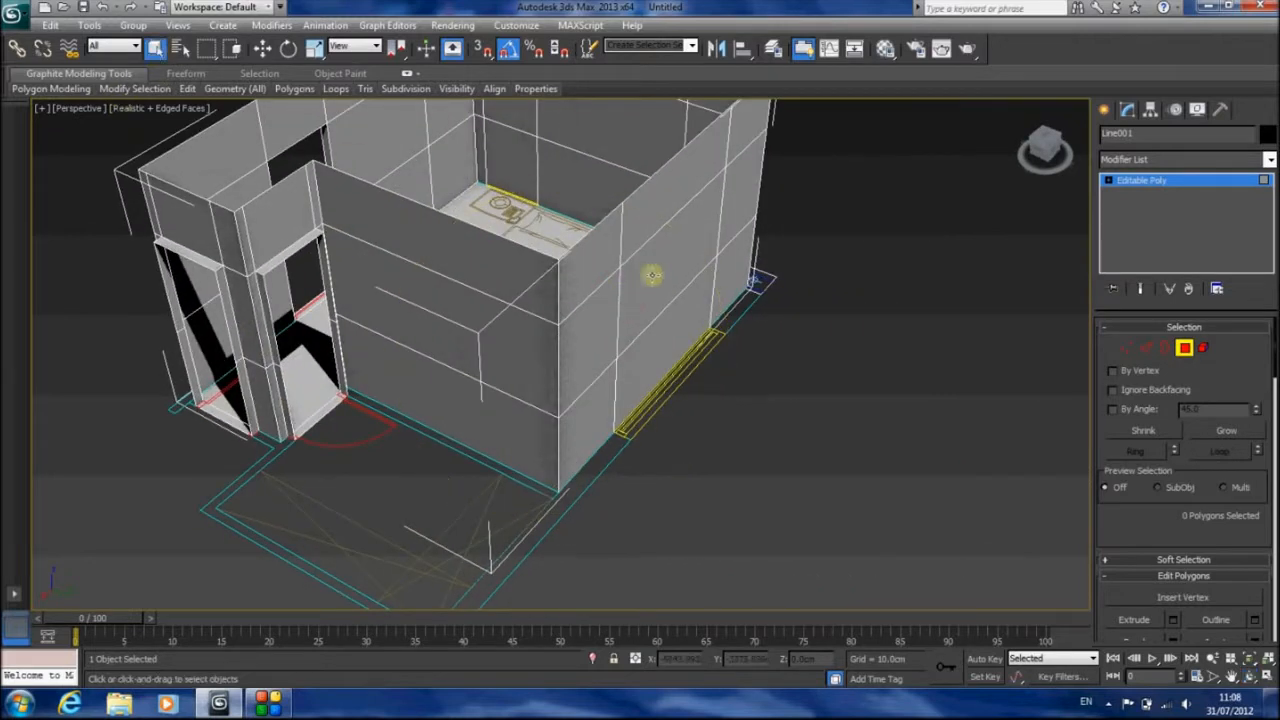
Extrude the lower two polygons of the wide opening above the yellow plan lines by -20 cm and delete them
left_click(654, 278)
left_click(668, 330, "ctrl")
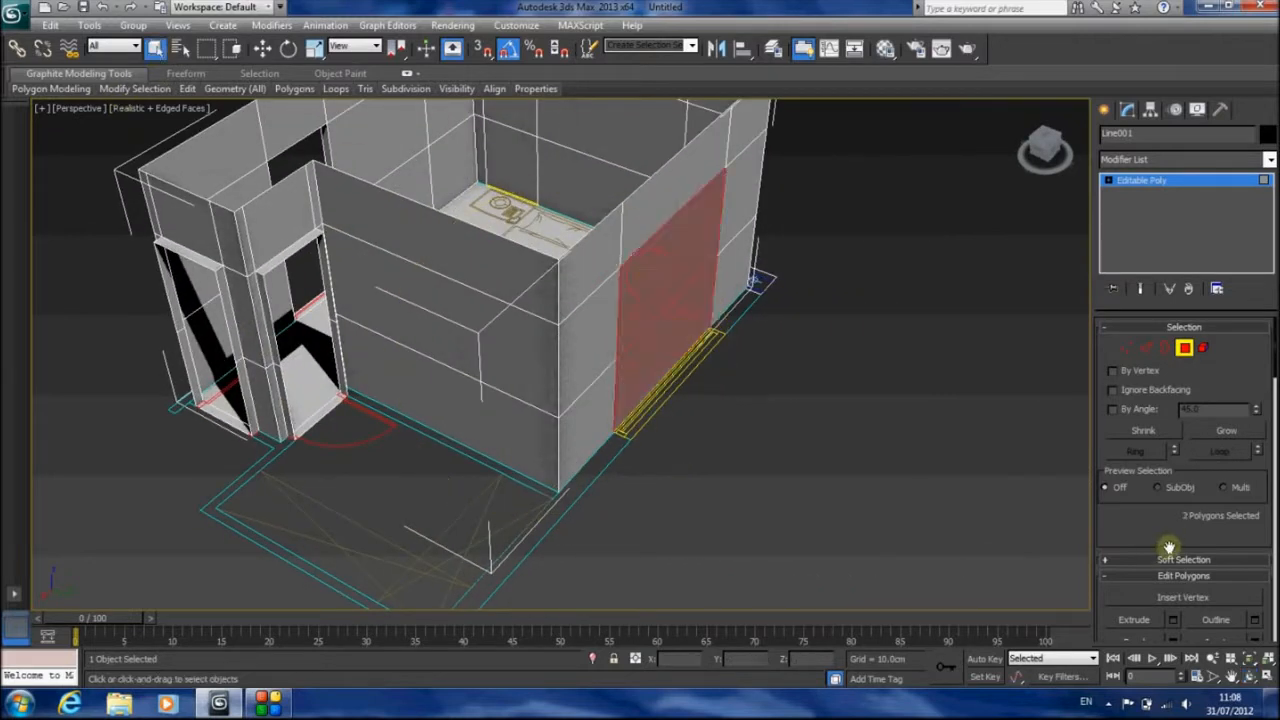
left_click(1174, 620)
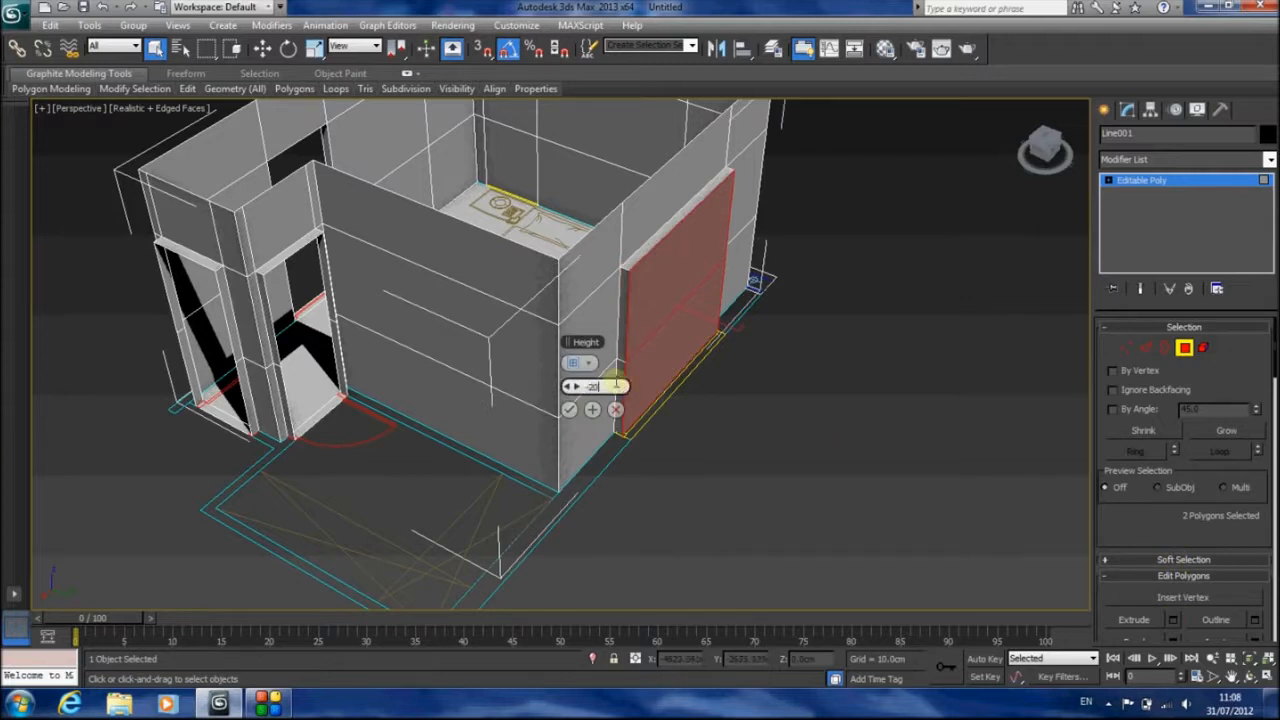
type("-20")
key("Return")
left_click(569, 409)
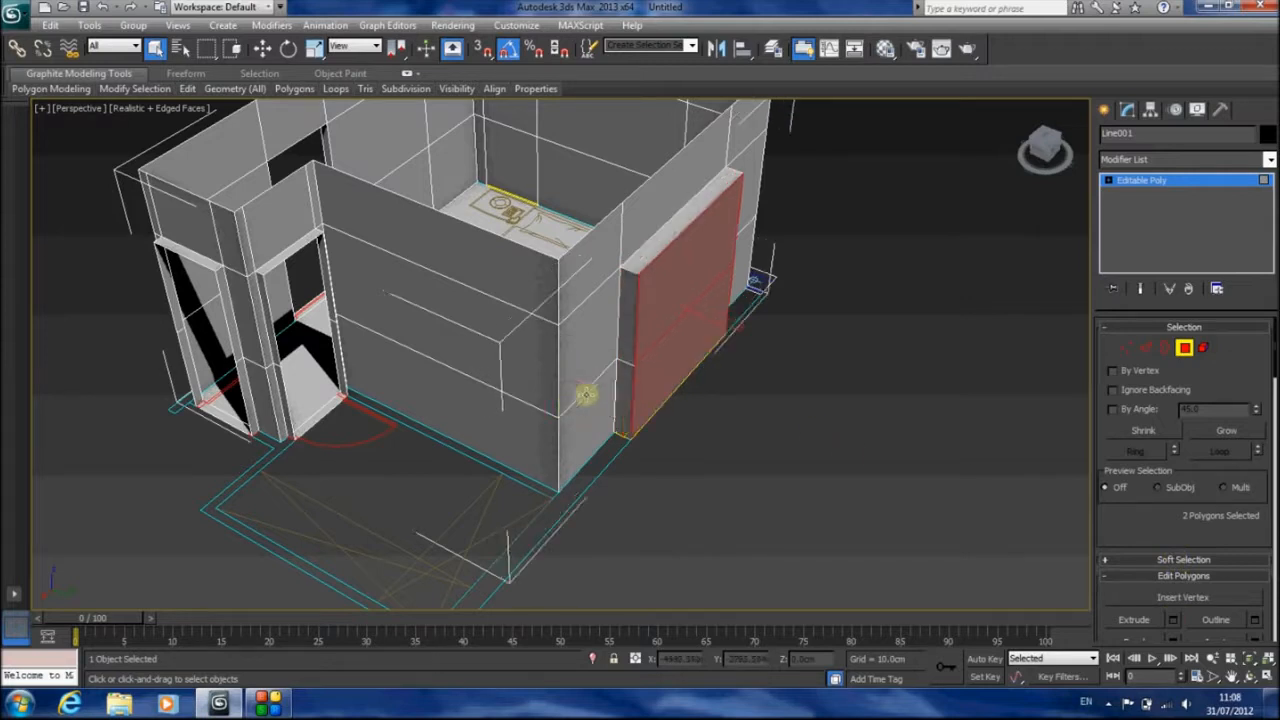
key("Delete")
Select the two middle-row window polygons on either side of the bed and extrude them -25 cm
middle_click_drag(651, 379, 583, 484, "alt")
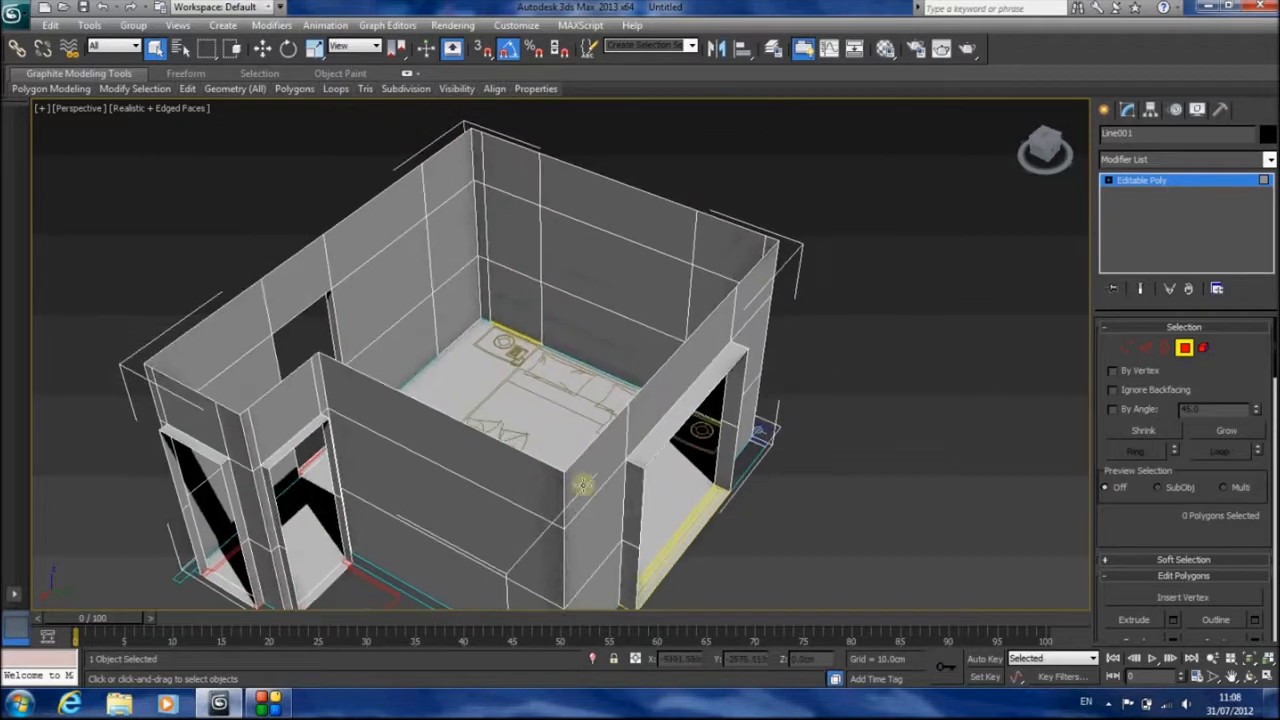
left_click(525, 251)
left_click(701, 291, "ctrl")
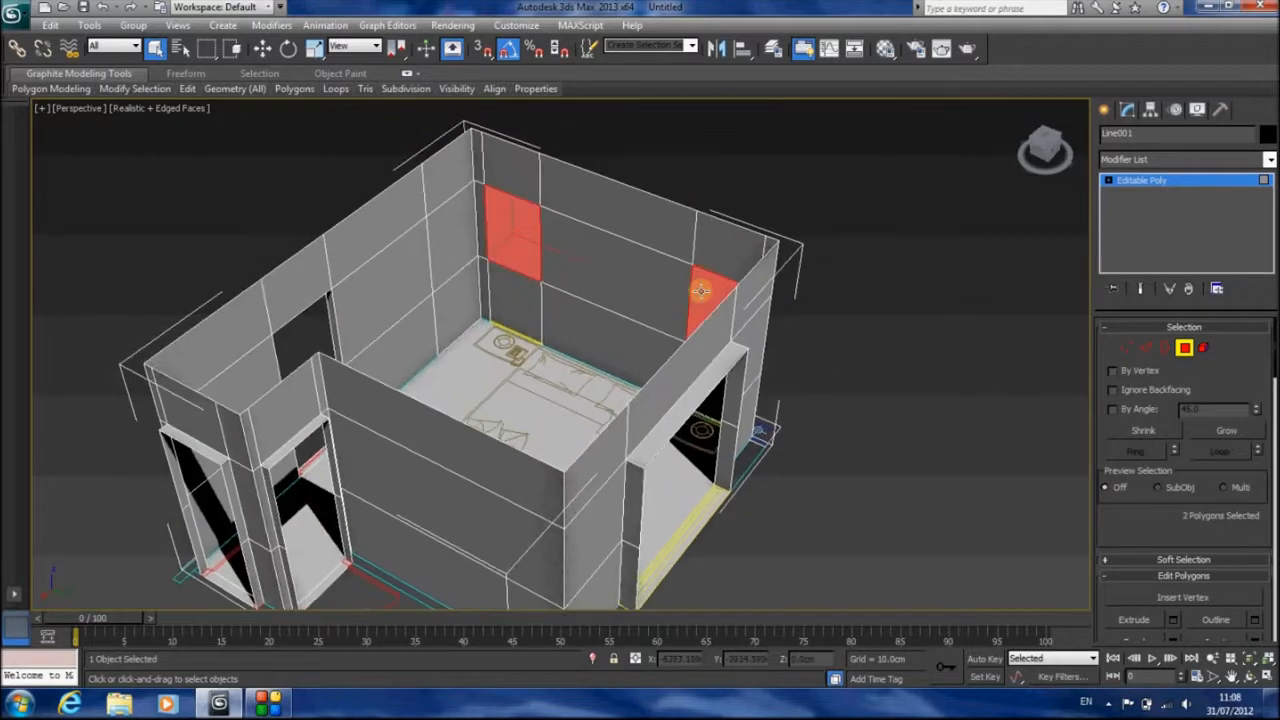
key("t")
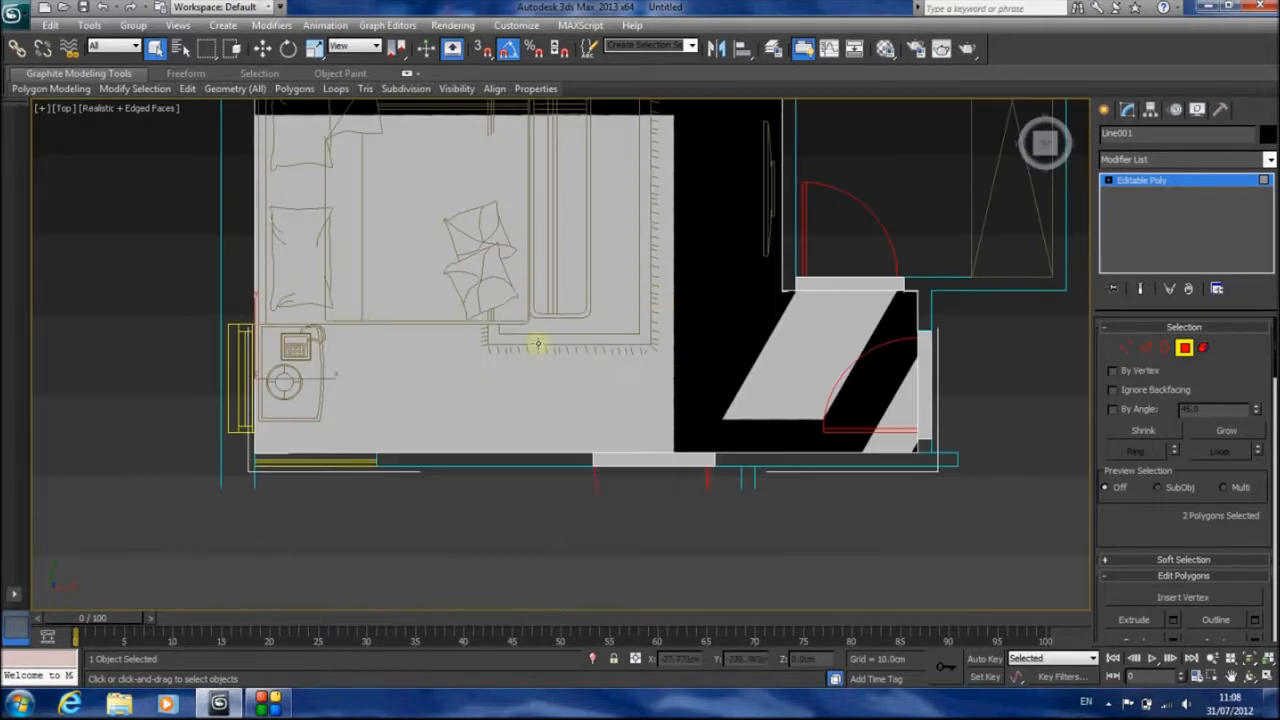
left_click(1173, 620)
left_click(620, 386)
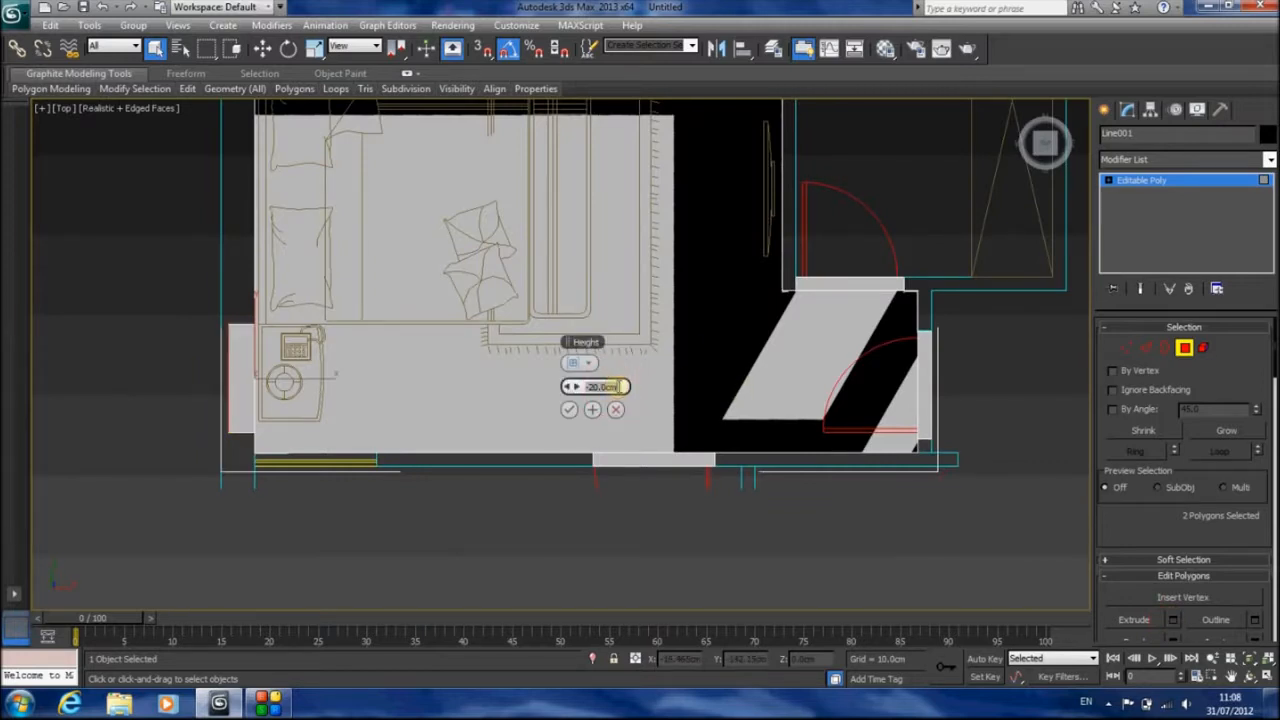
key("Return")
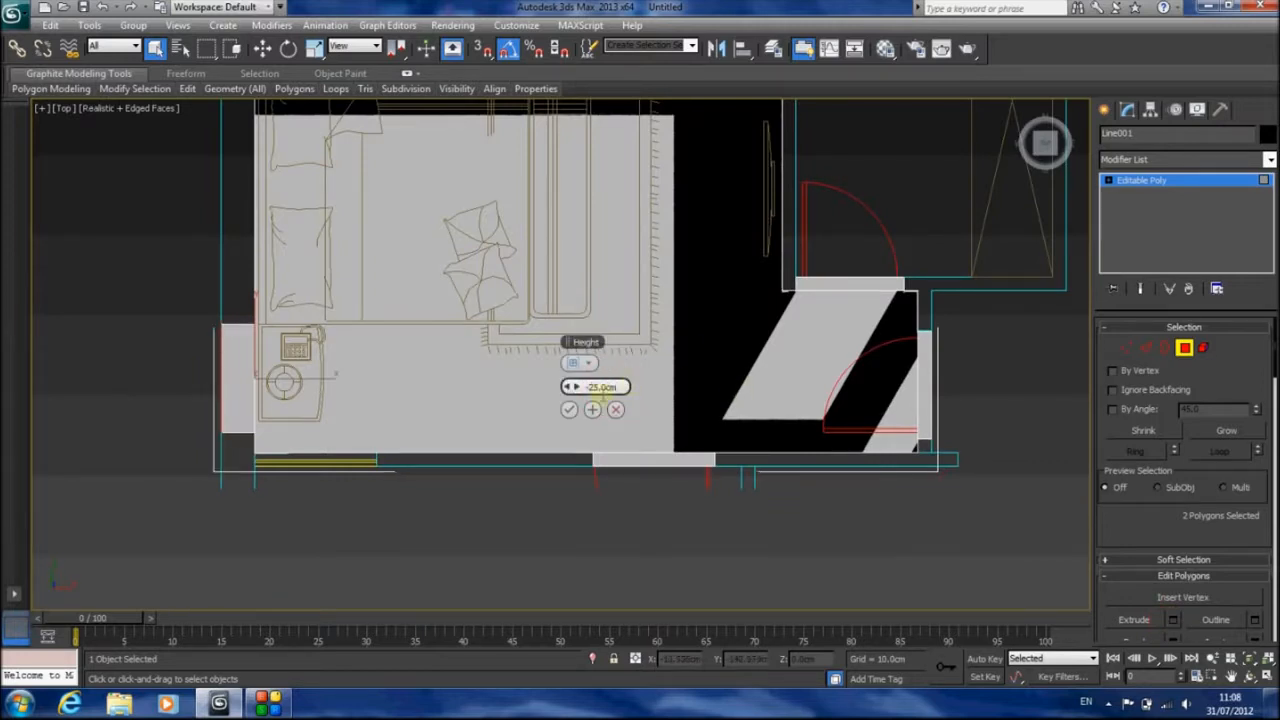
left_click(569, 409)
Delete the two extruded window polygons beside the bed, viewed in angled Perspective
key("p")
left_click(1249, 659)
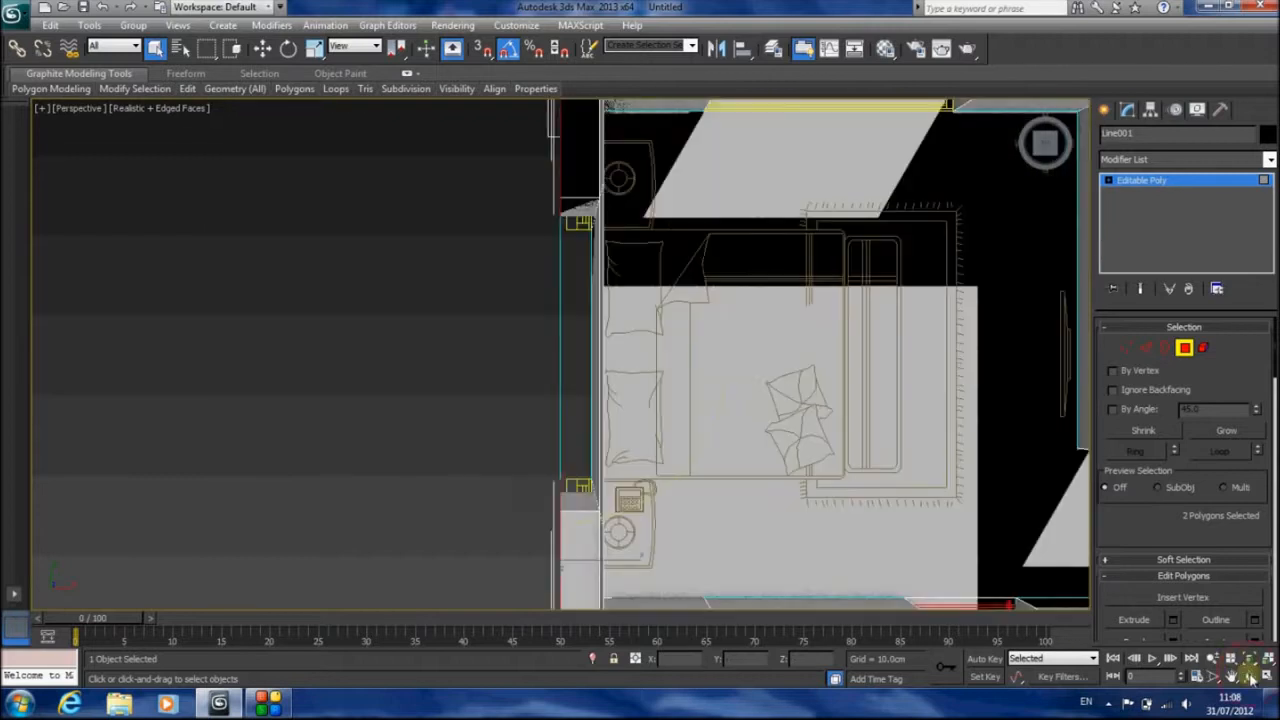
left_click(1249, 677)
left_click_drag(549, 307, 387, 225)
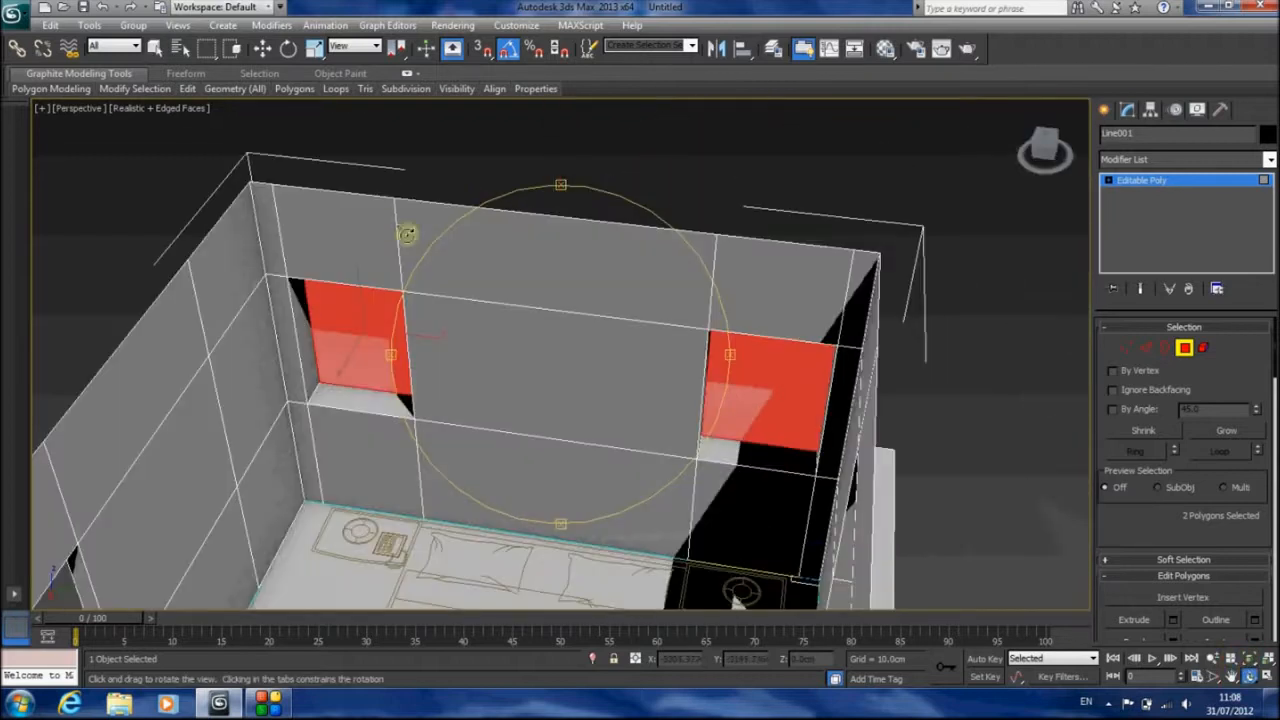
key("Delete")
Leave polygon editing, select the open border along the top of the walls and cap it to form the ceiling
left_click_drag(557, 371, 637, 289)
middle_click_drag(638, 289, 637, 267)
scroll(605, 308, "up", 3)
left_click_drag(603, 311, 608, 354)
scroll(600, 349, "down", 3)
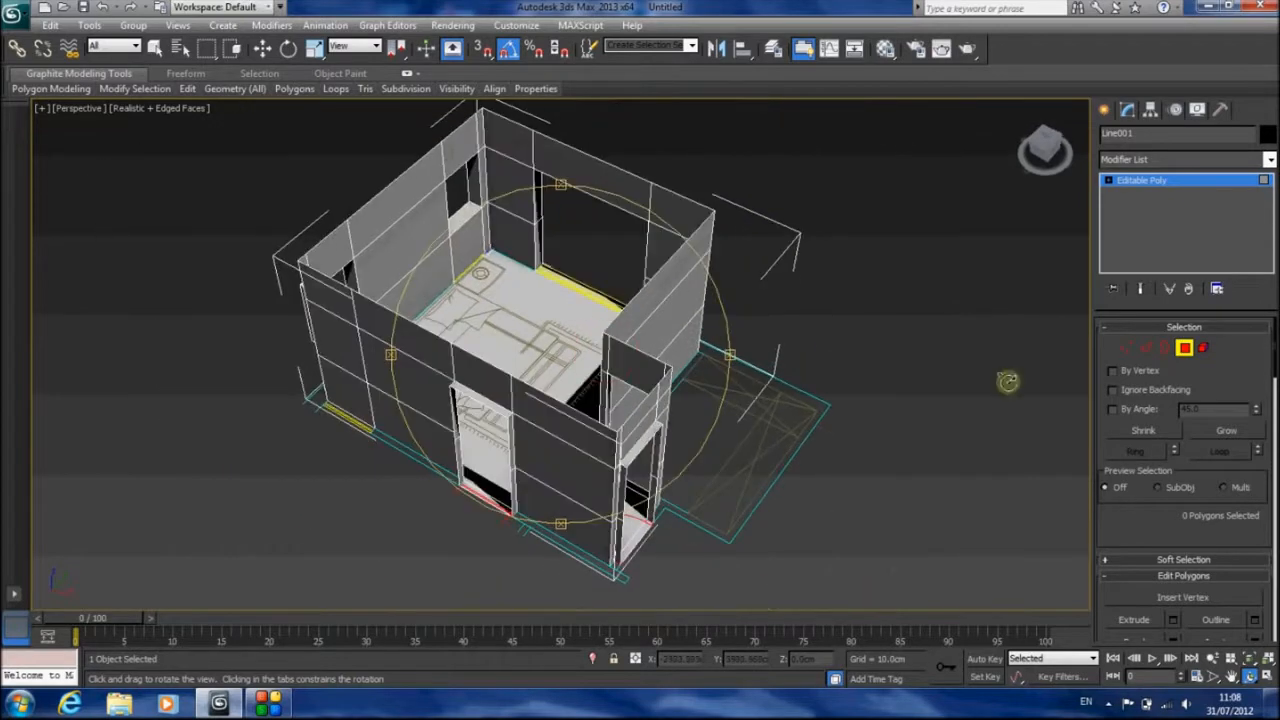
left_click(1186, 348)
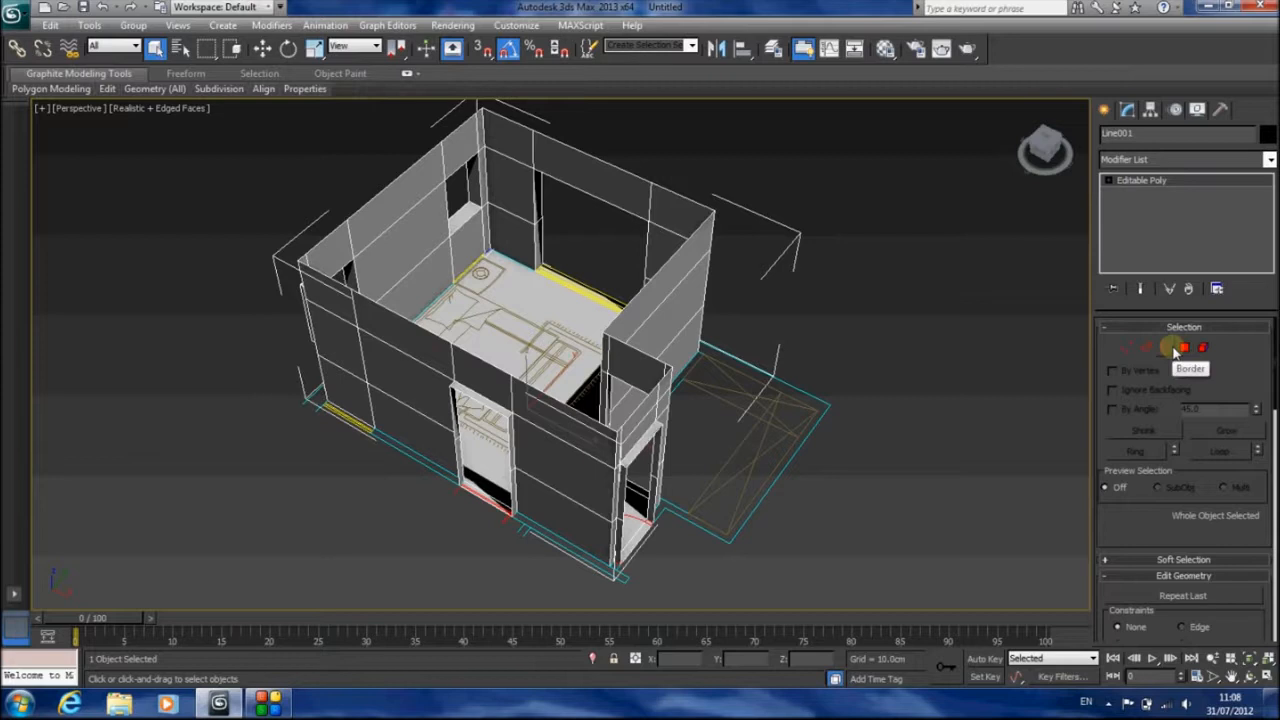
left_click(1174, 350)
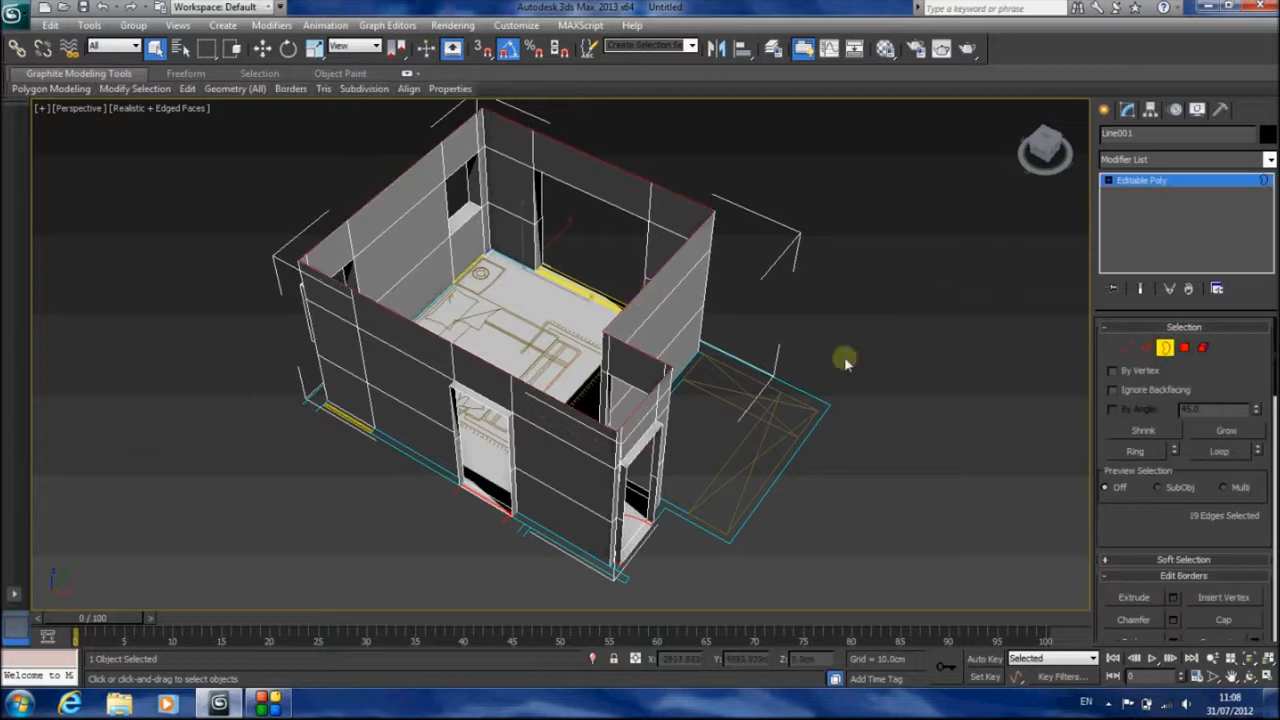
left_click(1223, 620)
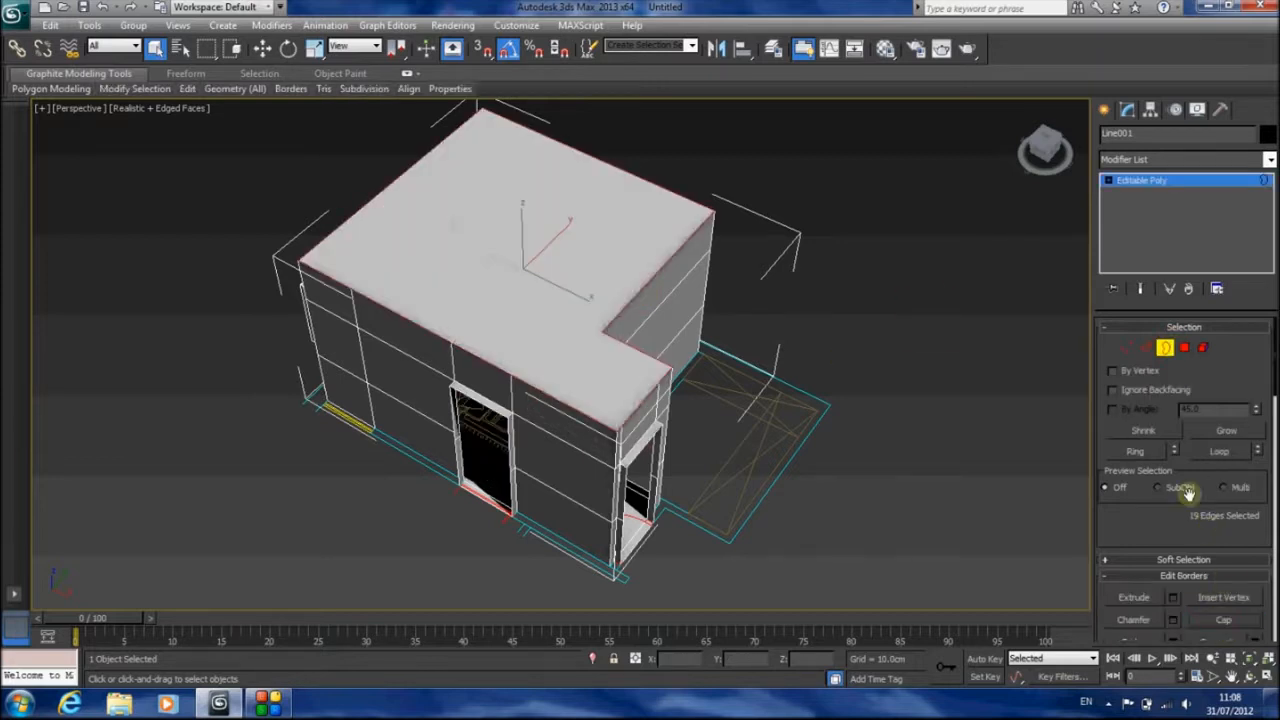
Detach the ceiling polygon as a separate object, leave polygon editing and rename the wall object Walls
left_click(1186, 349)
left_click(594, 248)
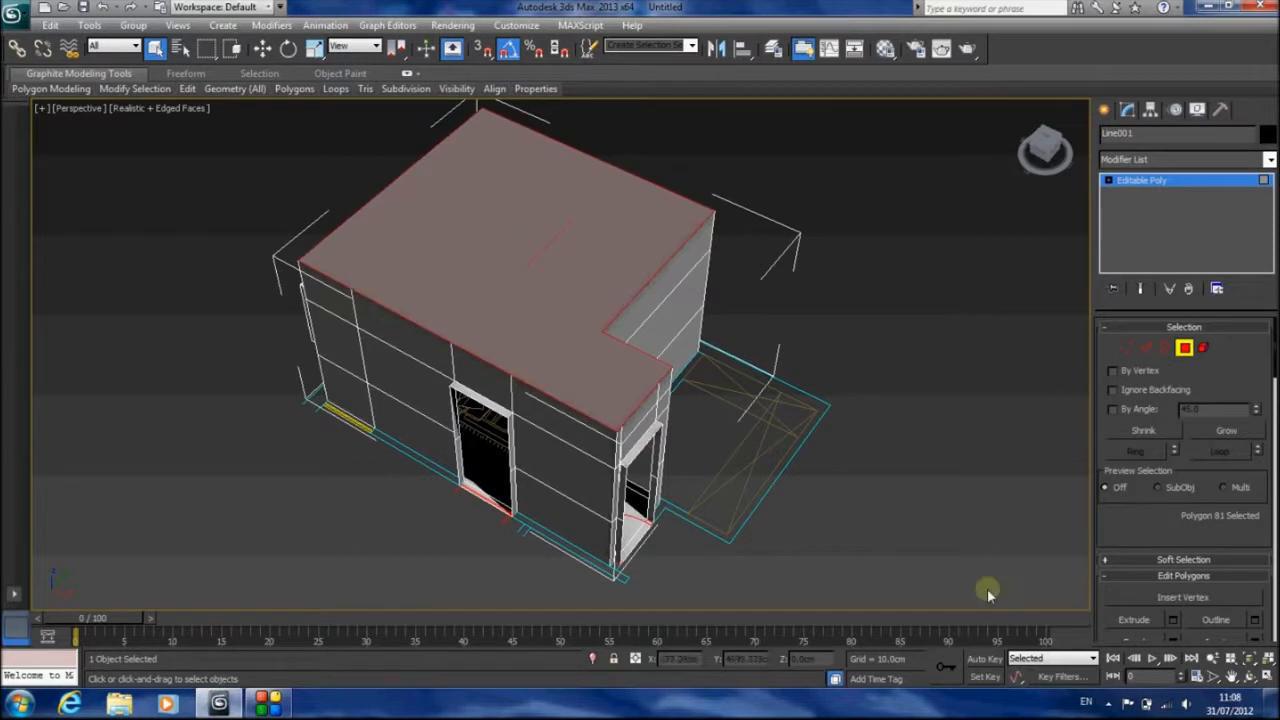
left_click_drag(1127, 521, 1110, 150)
left_click(1224, 565)
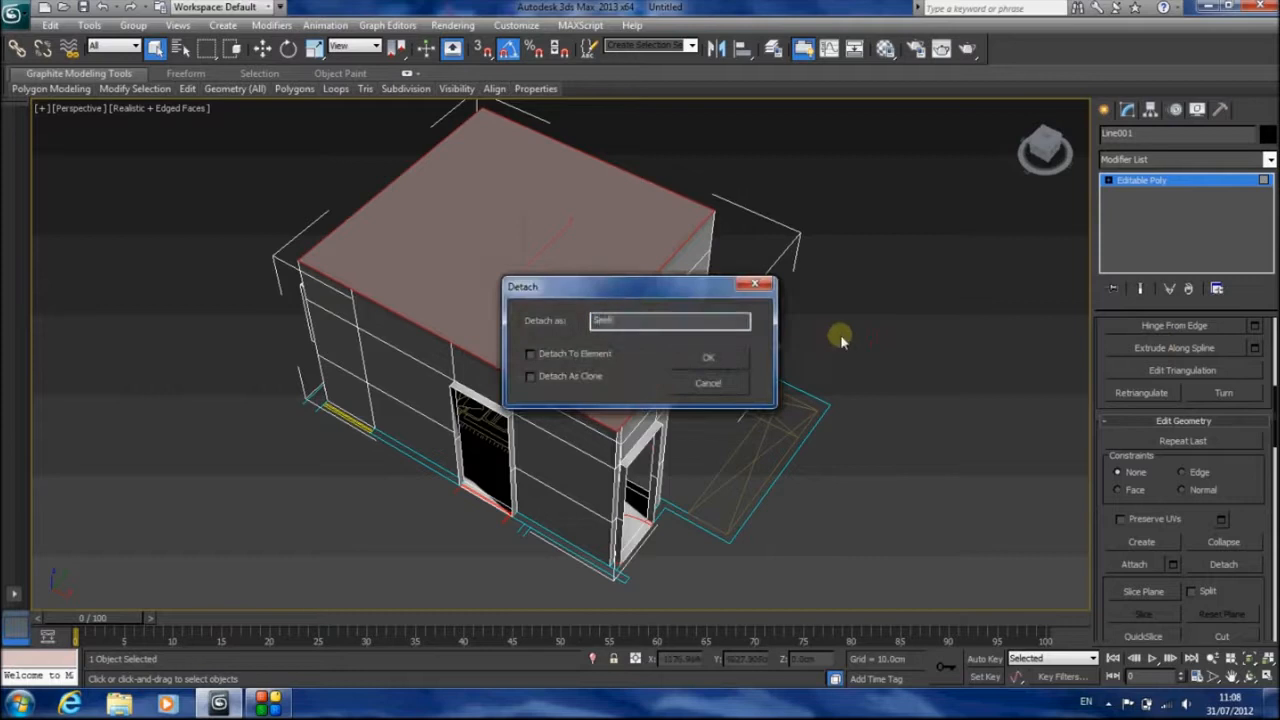
key("Return")
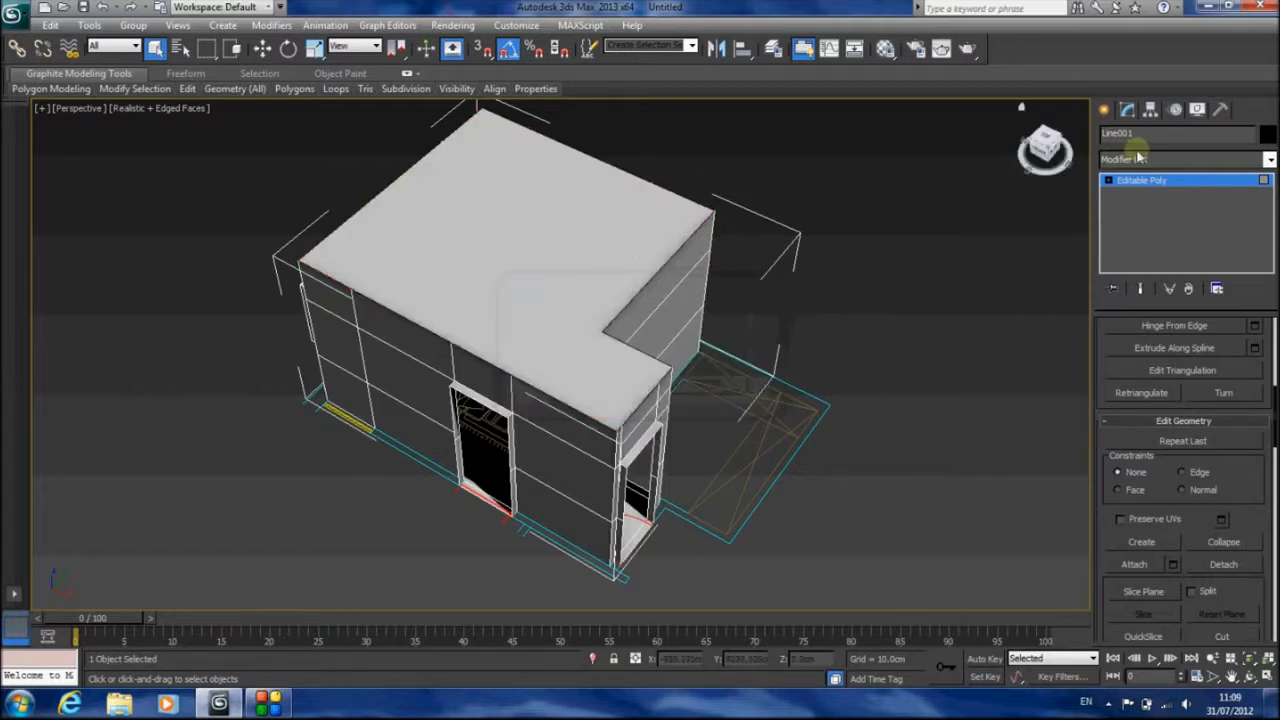
left_click(1182, 215)
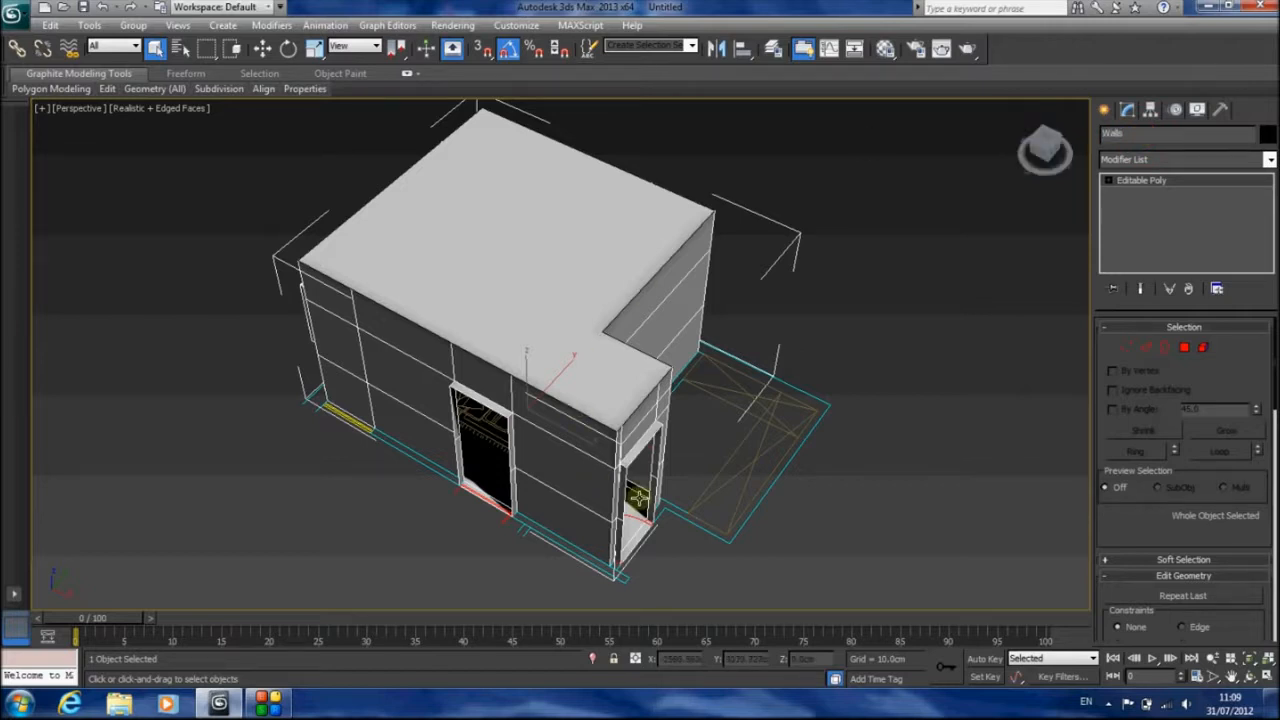
In Front view, select only the wall object's floor-level polygons by deselecting everything above the base, and check the selection in angled Perspective
key("f")
scroll(760, 465, "down", 2)
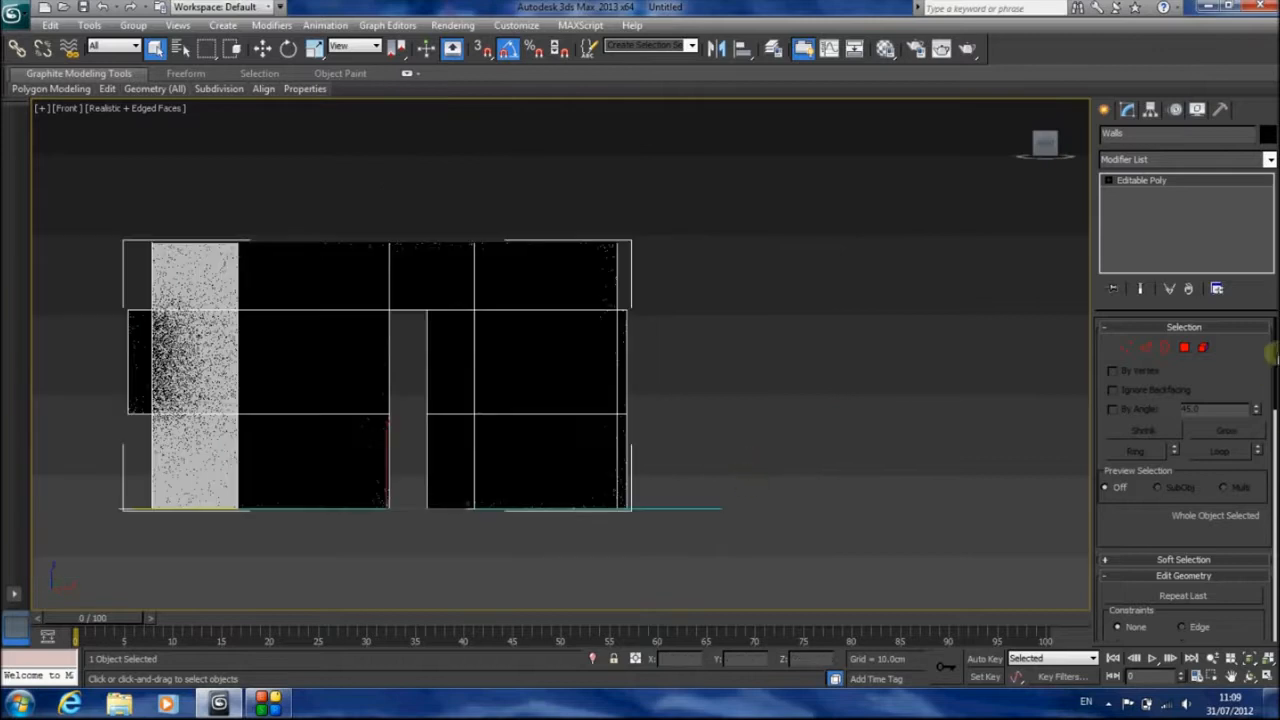
left_click(1184, 347)
left_click_drag(757, 478, 117, 565)
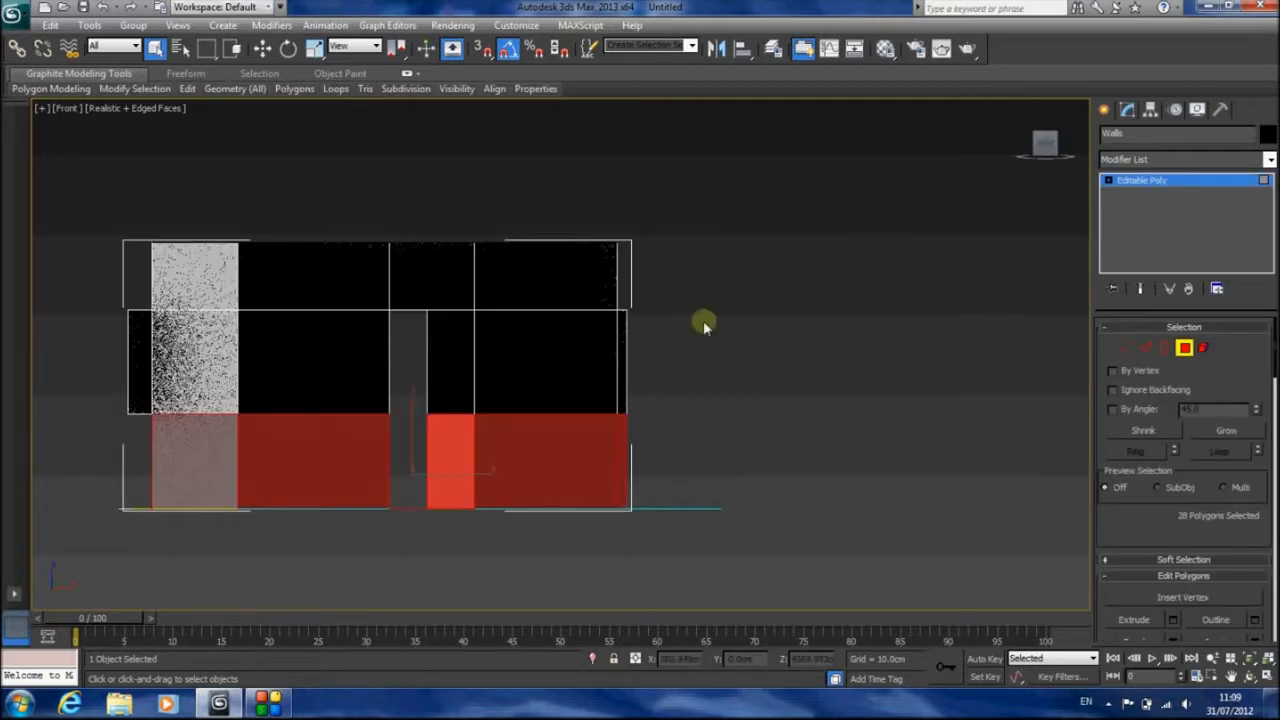
left_click_drag(750, 195, 71, 457, "alt")
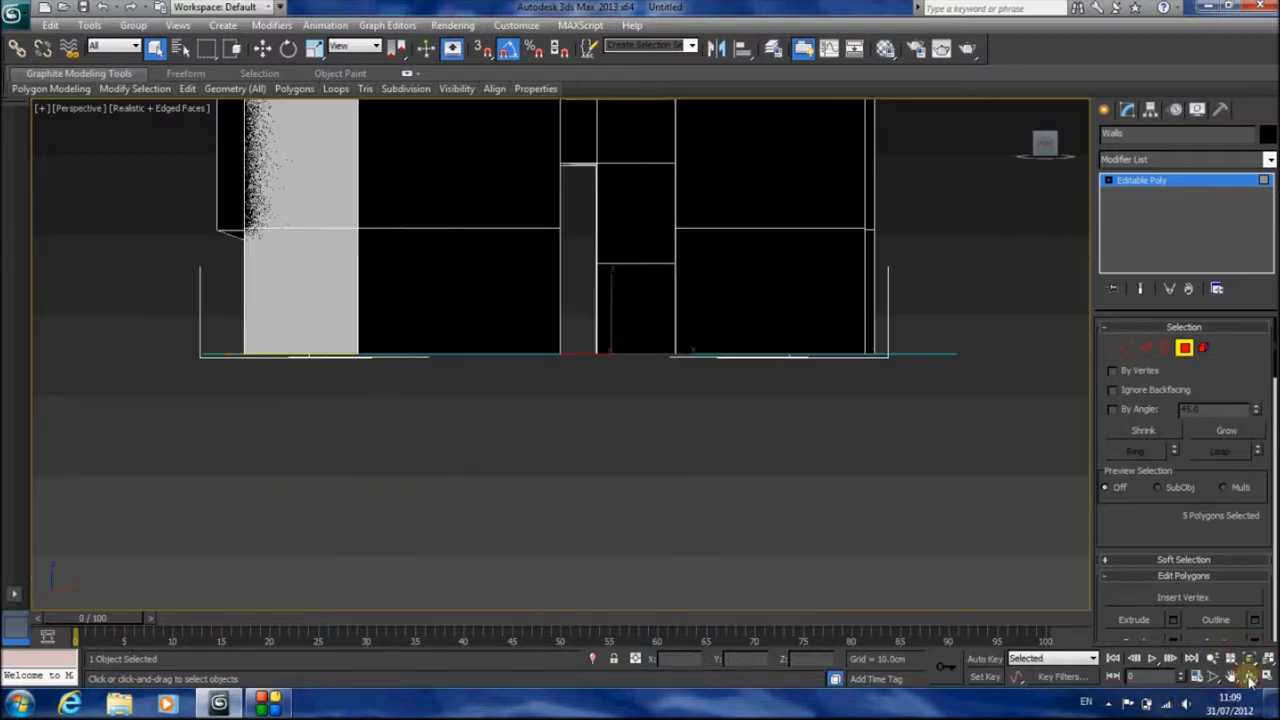
left_click(1249, 658)
left_click(1249, 676)
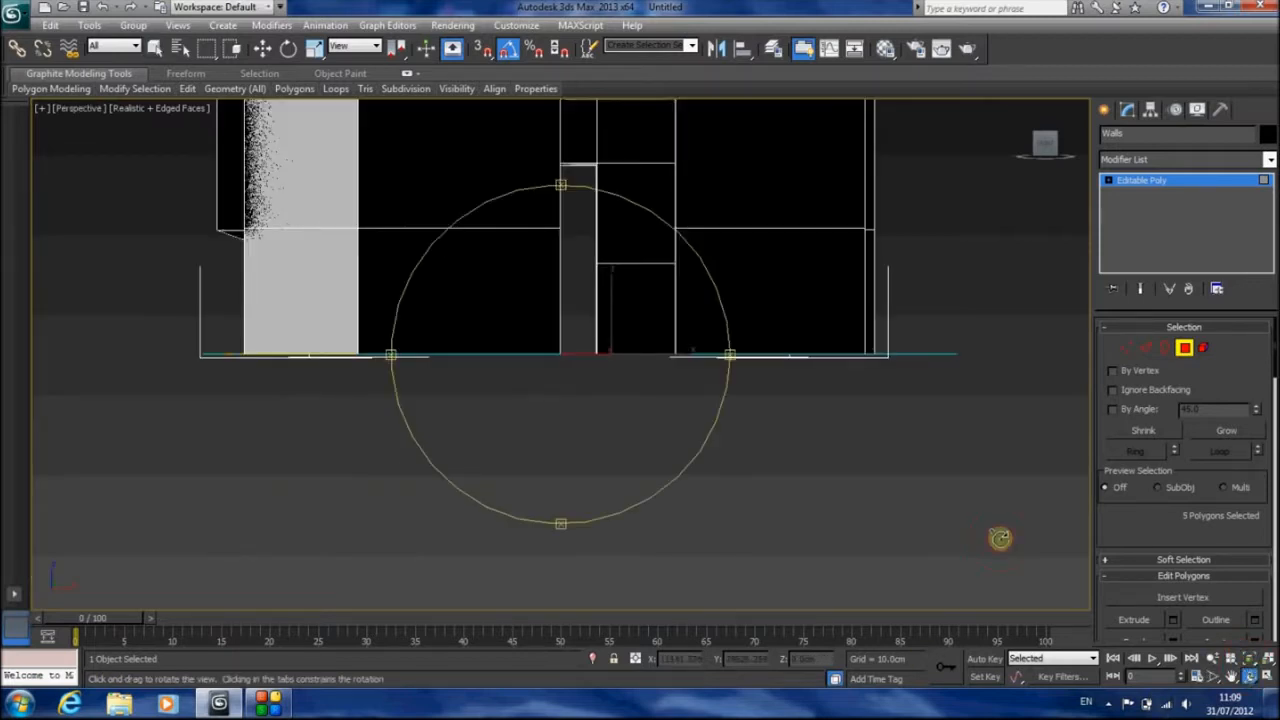
left_click_drag(599, 347, 517, 406)
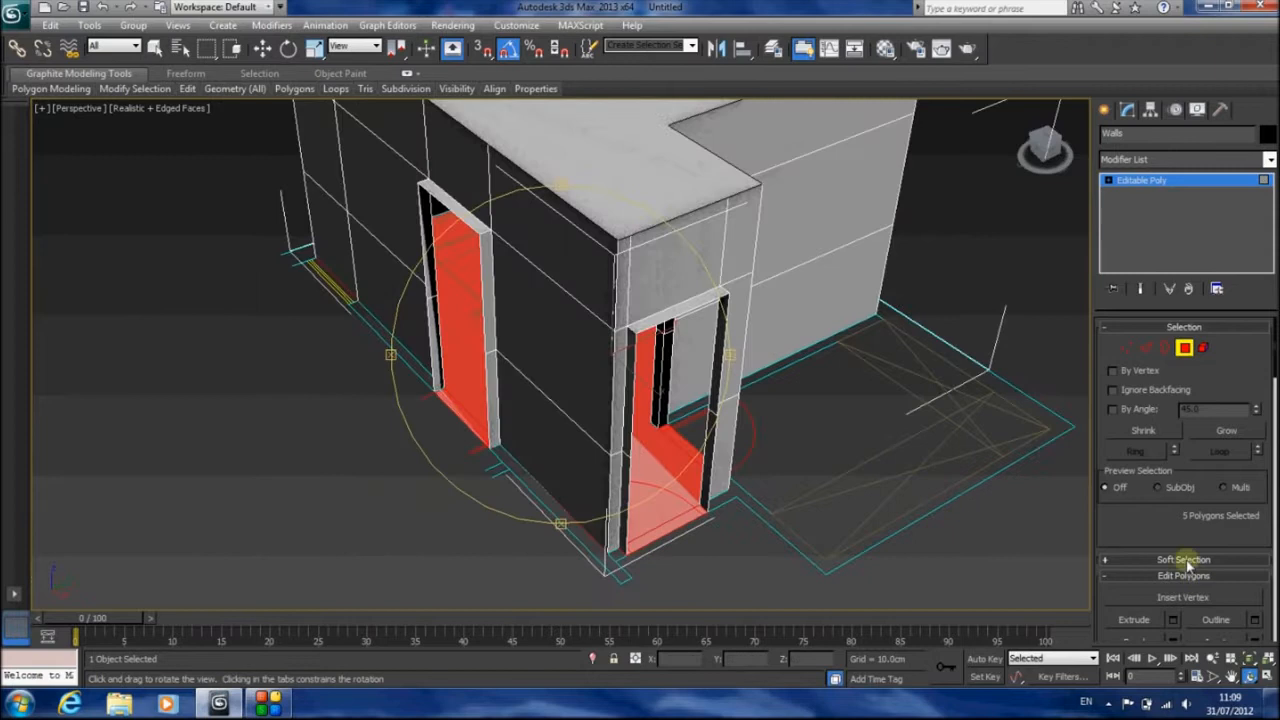
Detach the selected floor polygons as a separate object named Floor and leave polygon editing
left_click_drag(1142, 533, 1152, 206)
left_click(1224, 600)
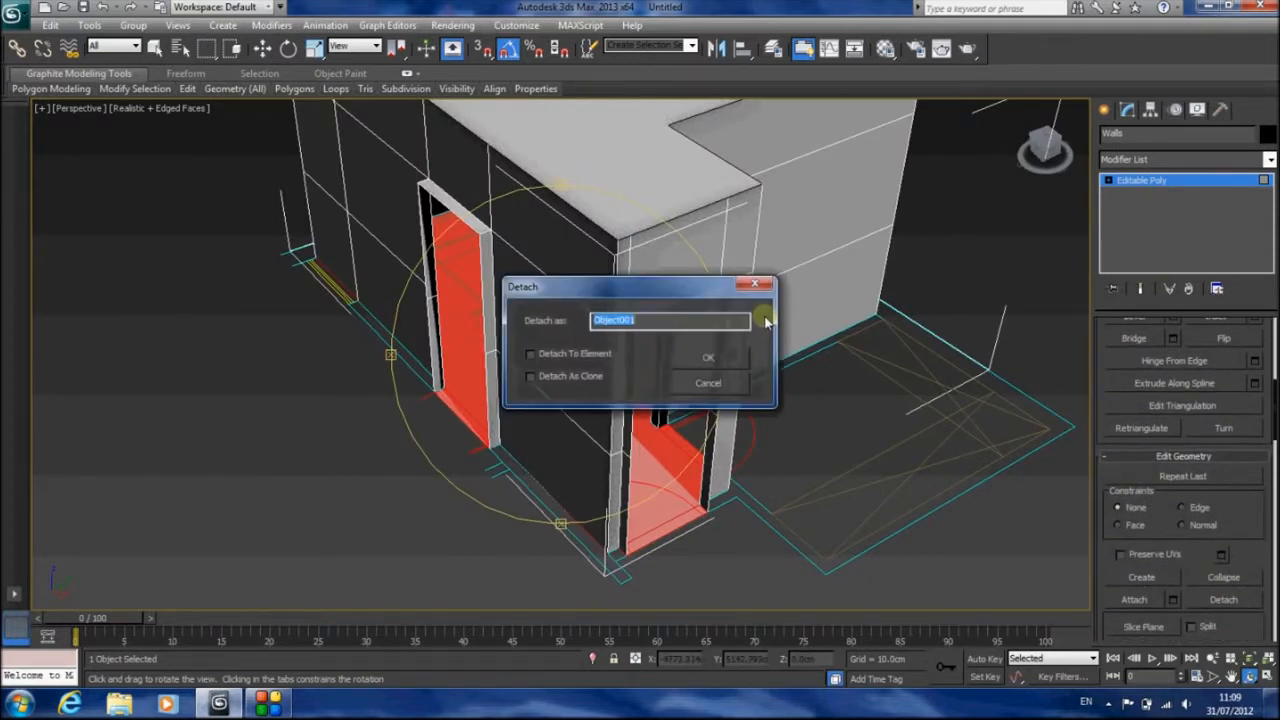
type("Floor")
key("Return")
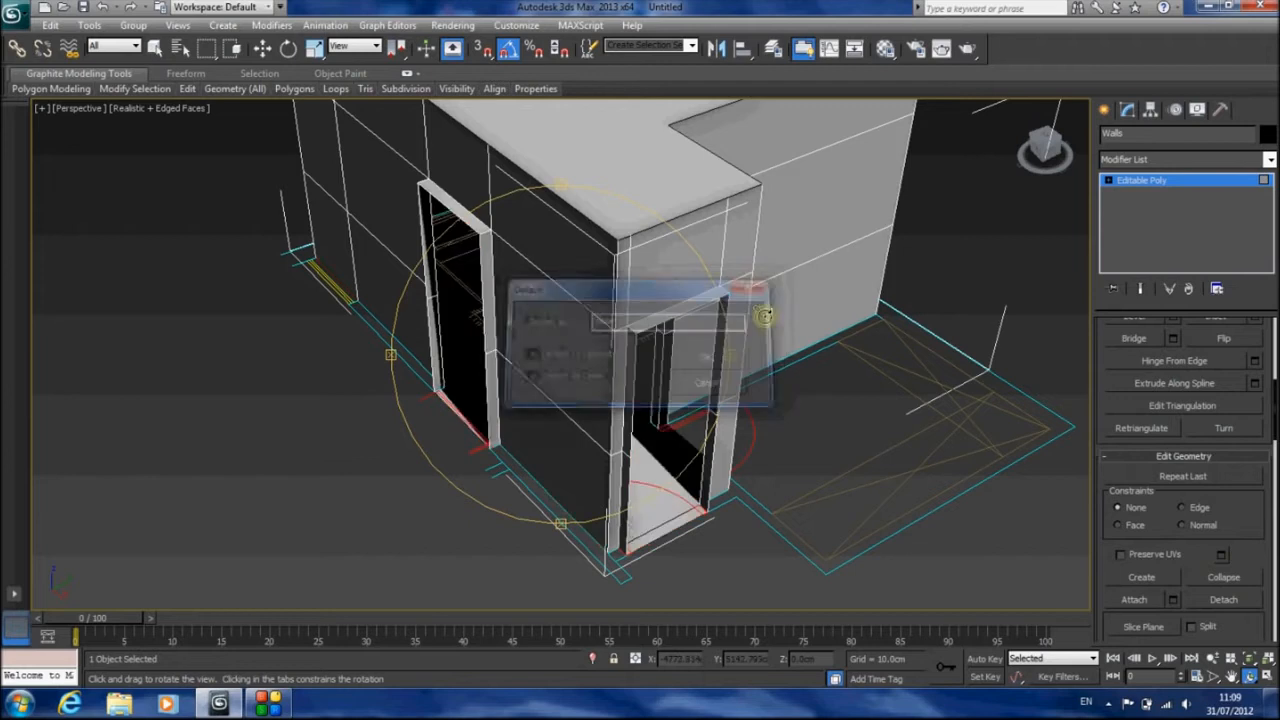
left_click(1135, 187)
Switch the Top view to Shaded display and hide the ceiling object so the floor plan is exposed
middle_click_drag(606, 206, 629, 363)
scroll(634, 352, "down", 2)
scroll(635, 354, "up", 1)
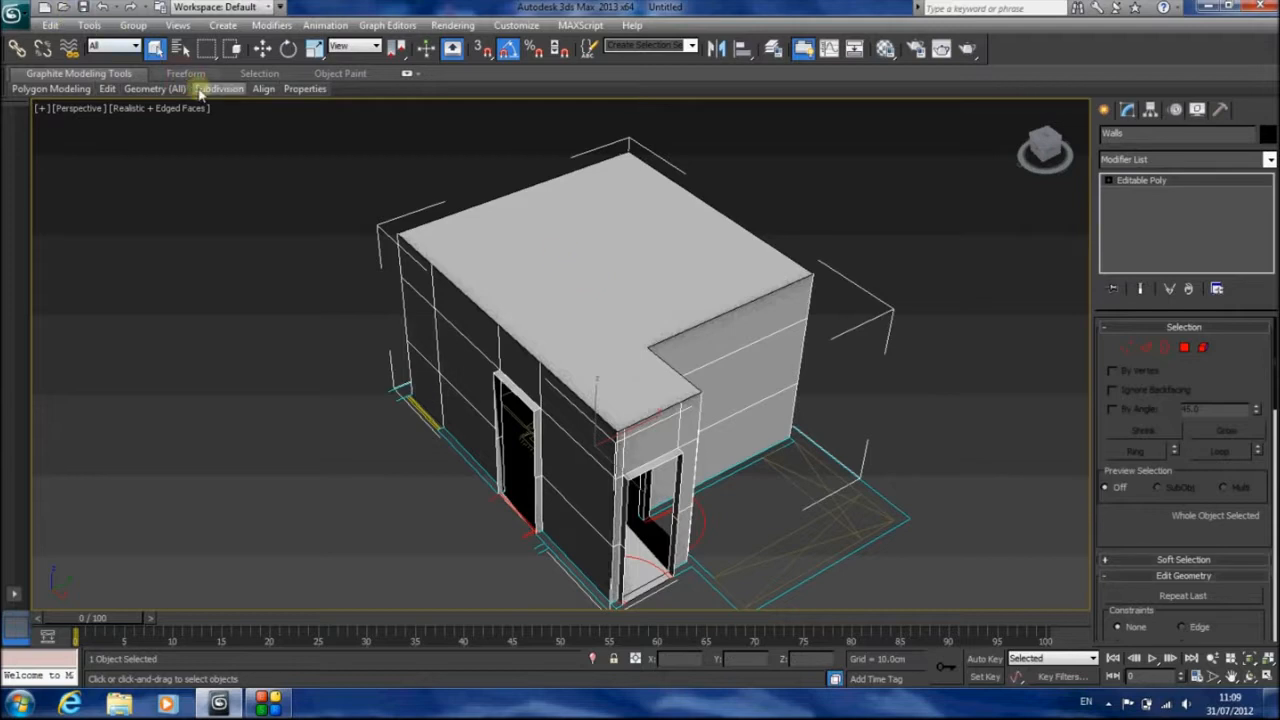
key("t")
middle_click_drag(320, 114, 420, 317)
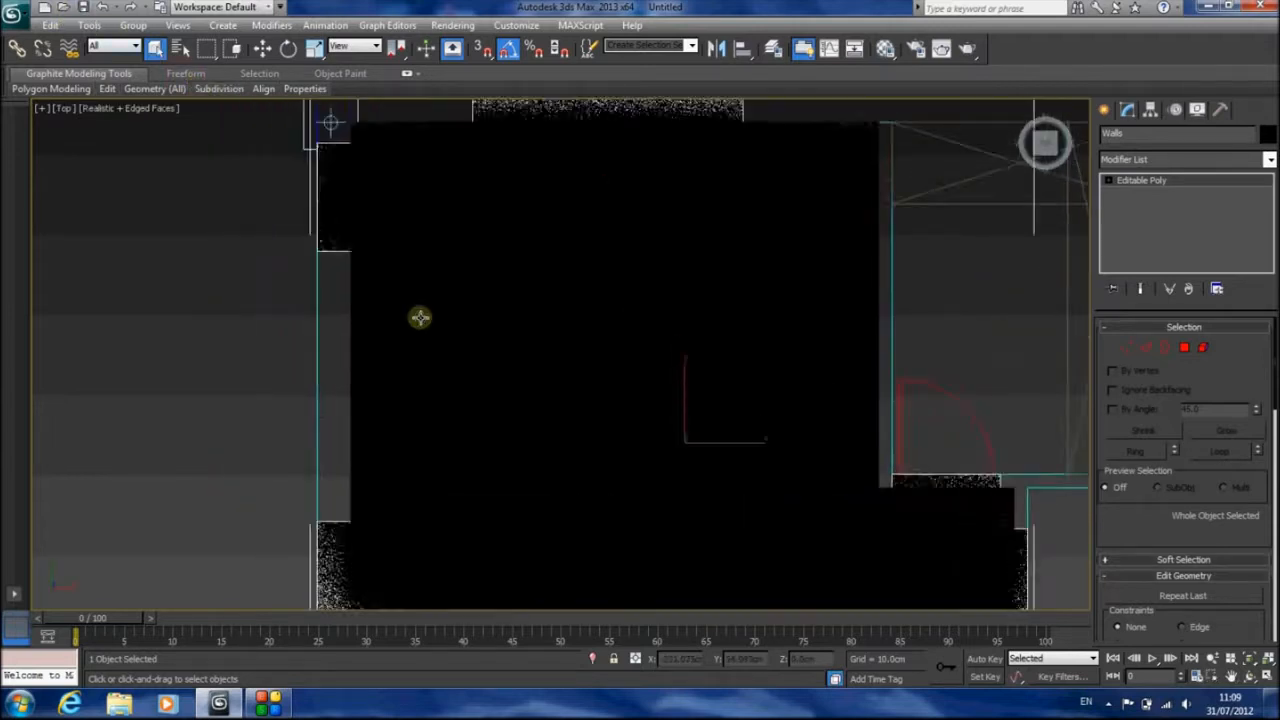
scroll(416, 305, "down", 2)
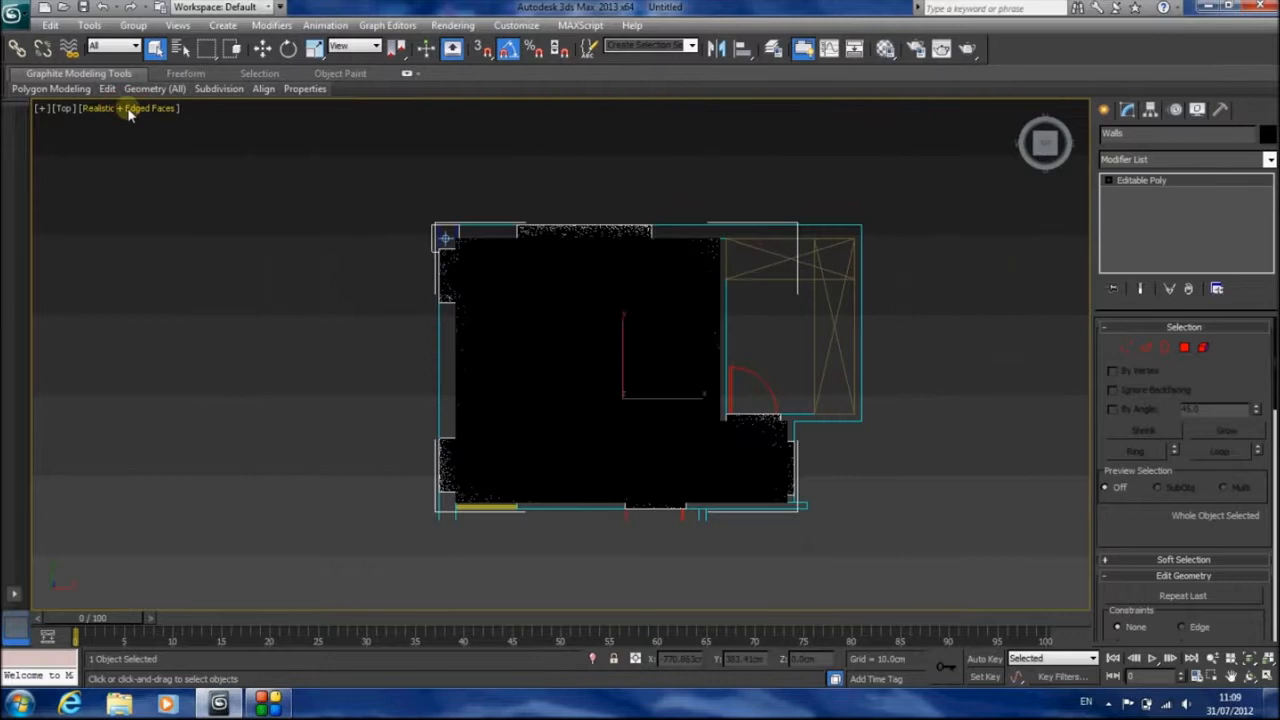
left_click(128, 110)
left_click(162, 144)
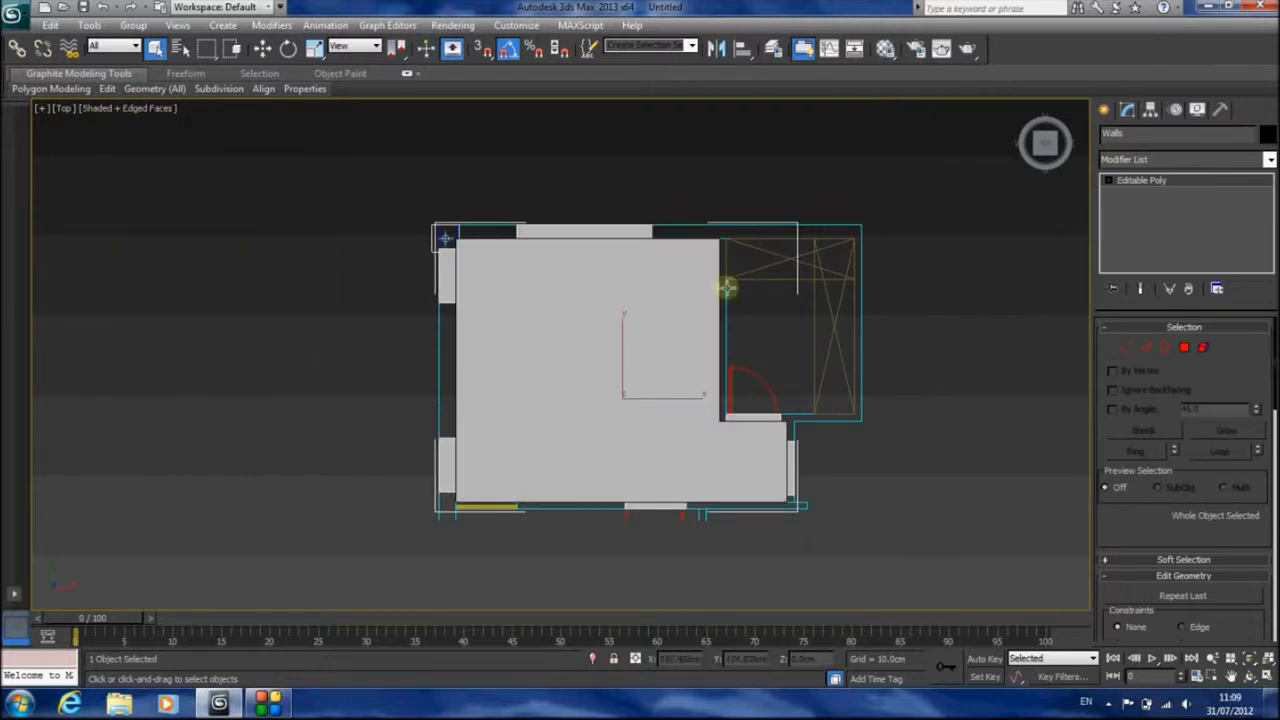
left_click(588, 327)
right_click(588, 331)
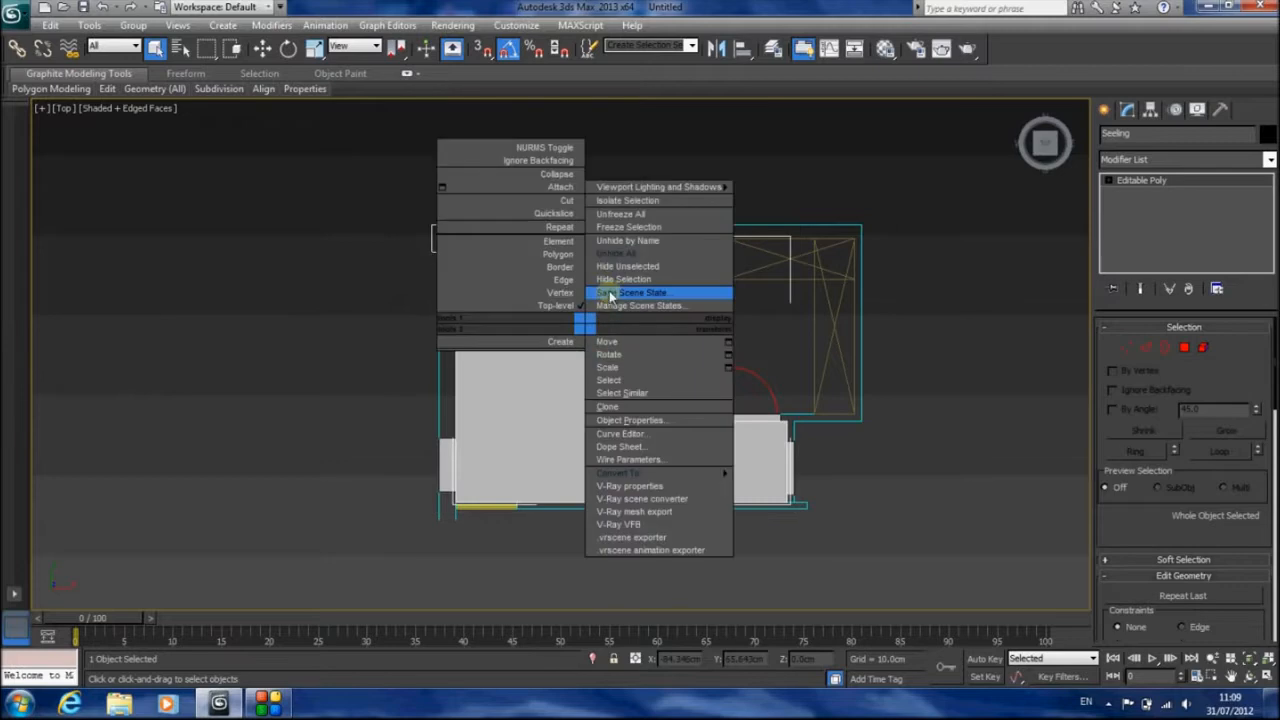
left_click(640, 294)
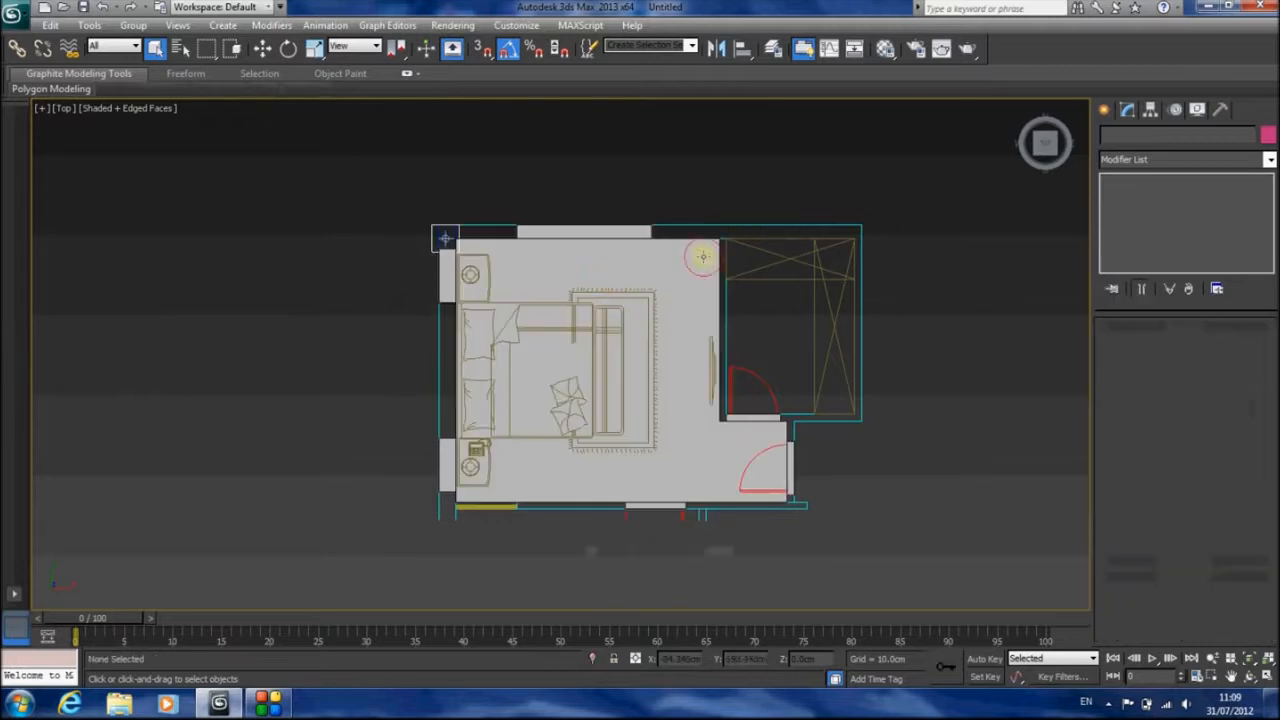
Place a target camera in Top view beside the entrance door, aimed diagonally across the bed at the room's far corner
left_click(1104, 109)
left_click(1170, 139)
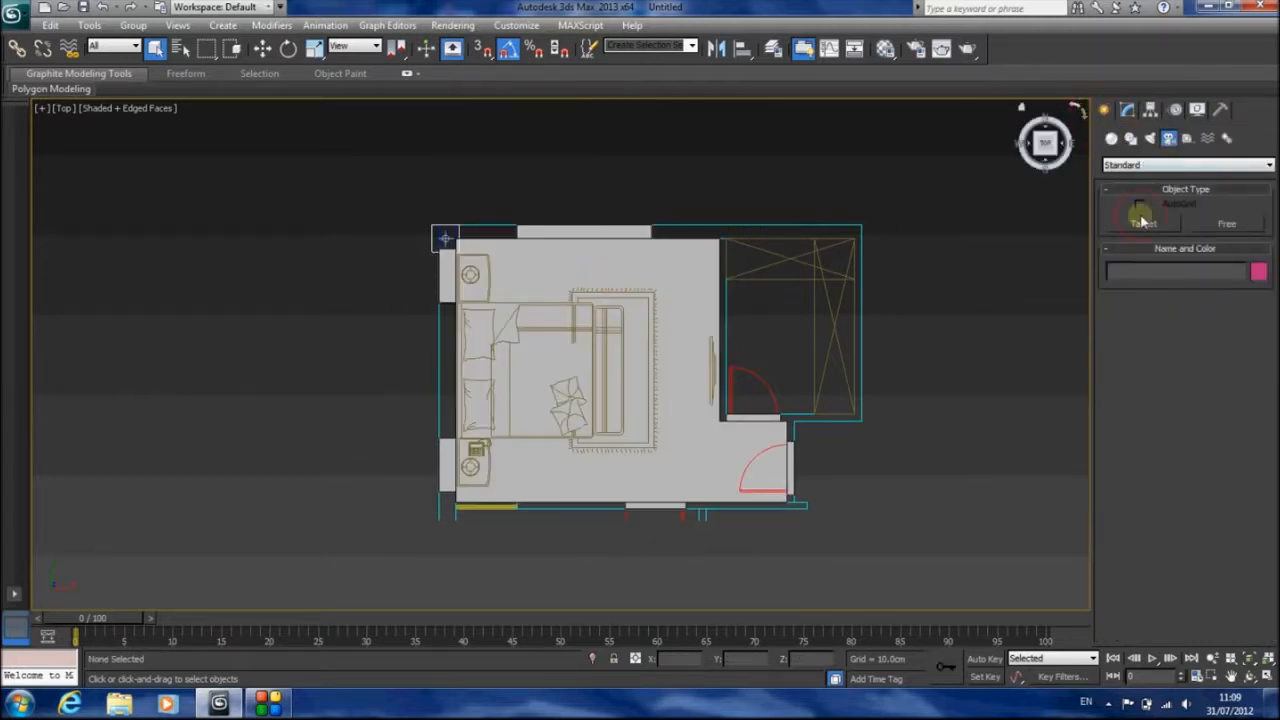
left_click(1145, 224)
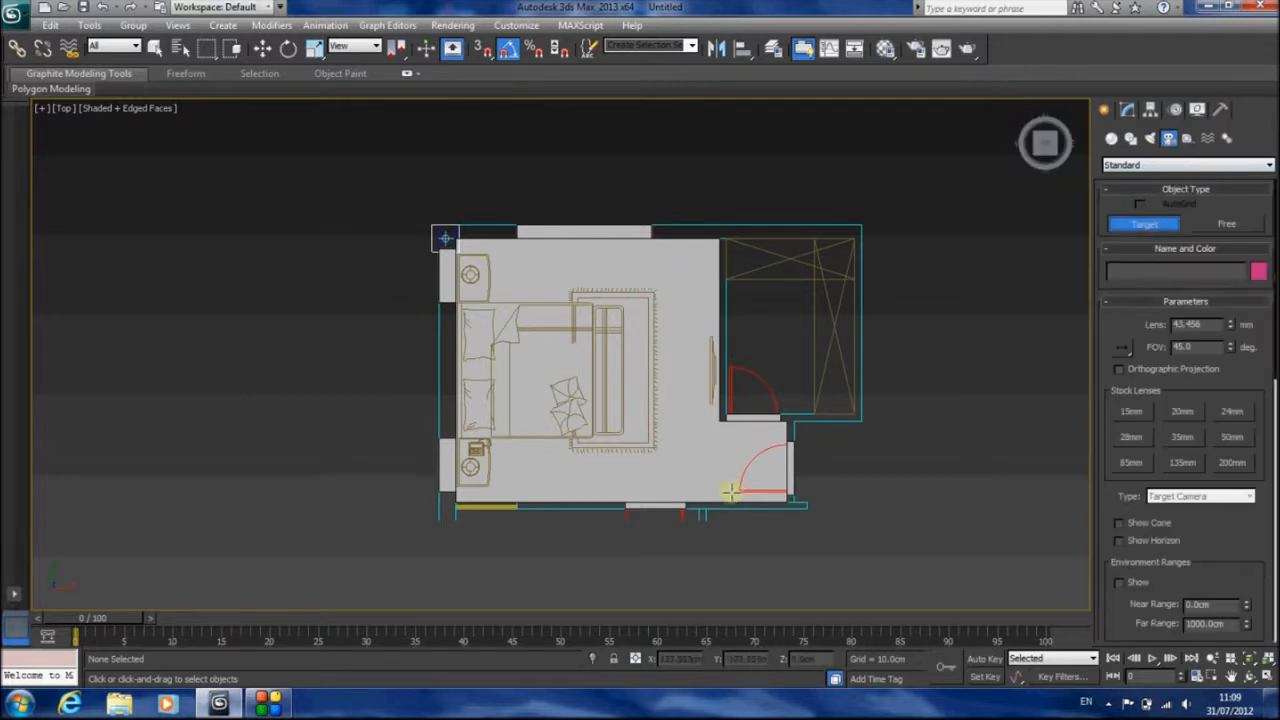
left_click_drag(731, 491, 421, 264)
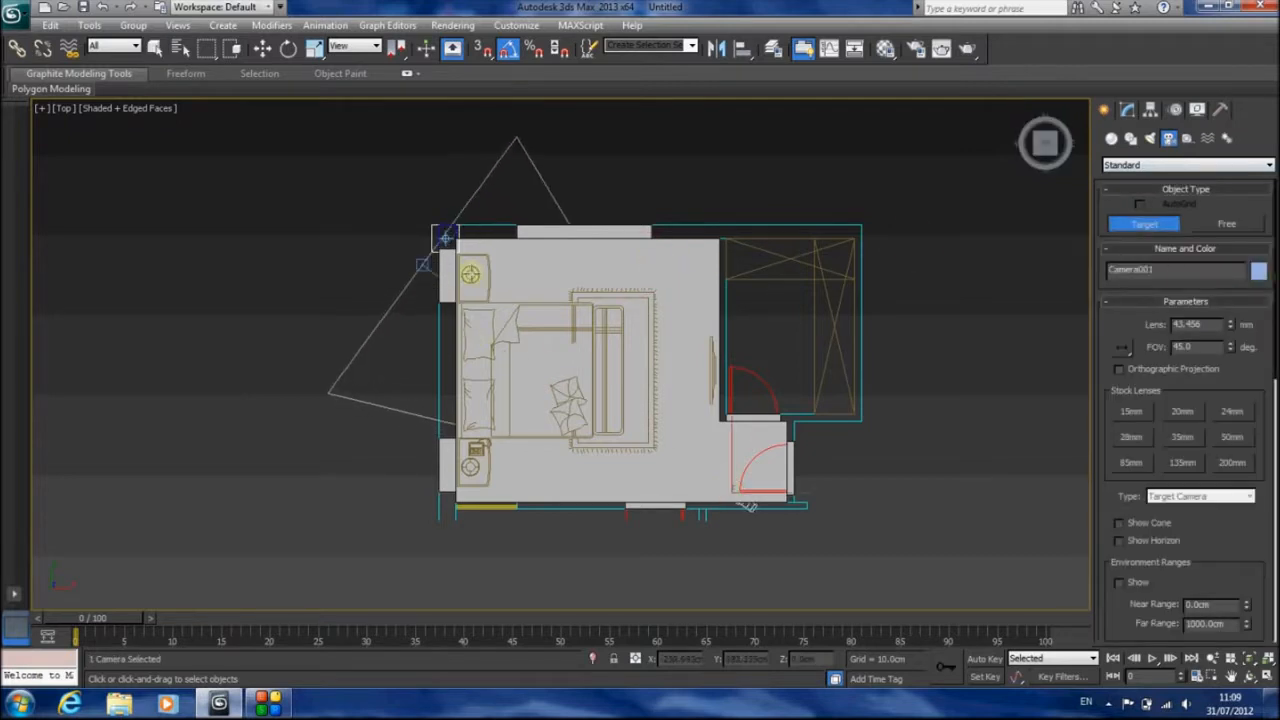
In Front view, raise the camera together with its target from ground level to about two-thirds of the wall height
key("f")
scroll(690, 352, "down", 8)
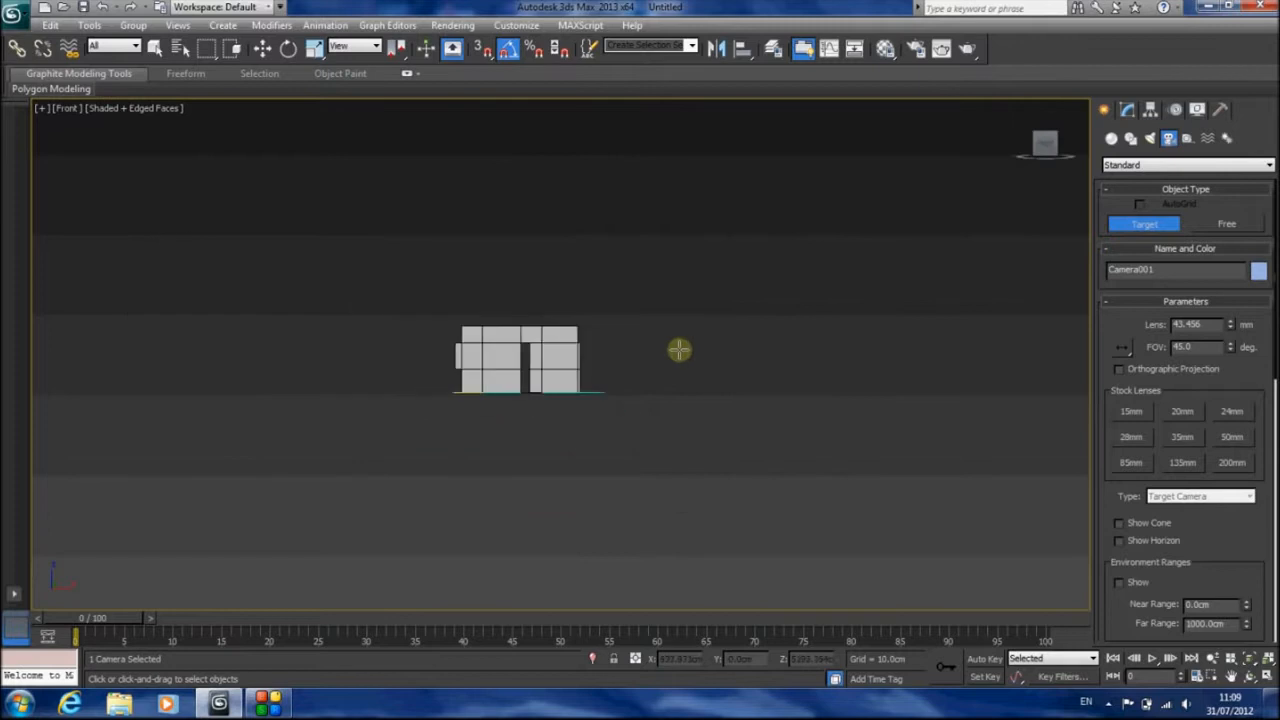
scroll(659, 351, "down", 3)
middle_click_drag(613, 435, 657, 342)
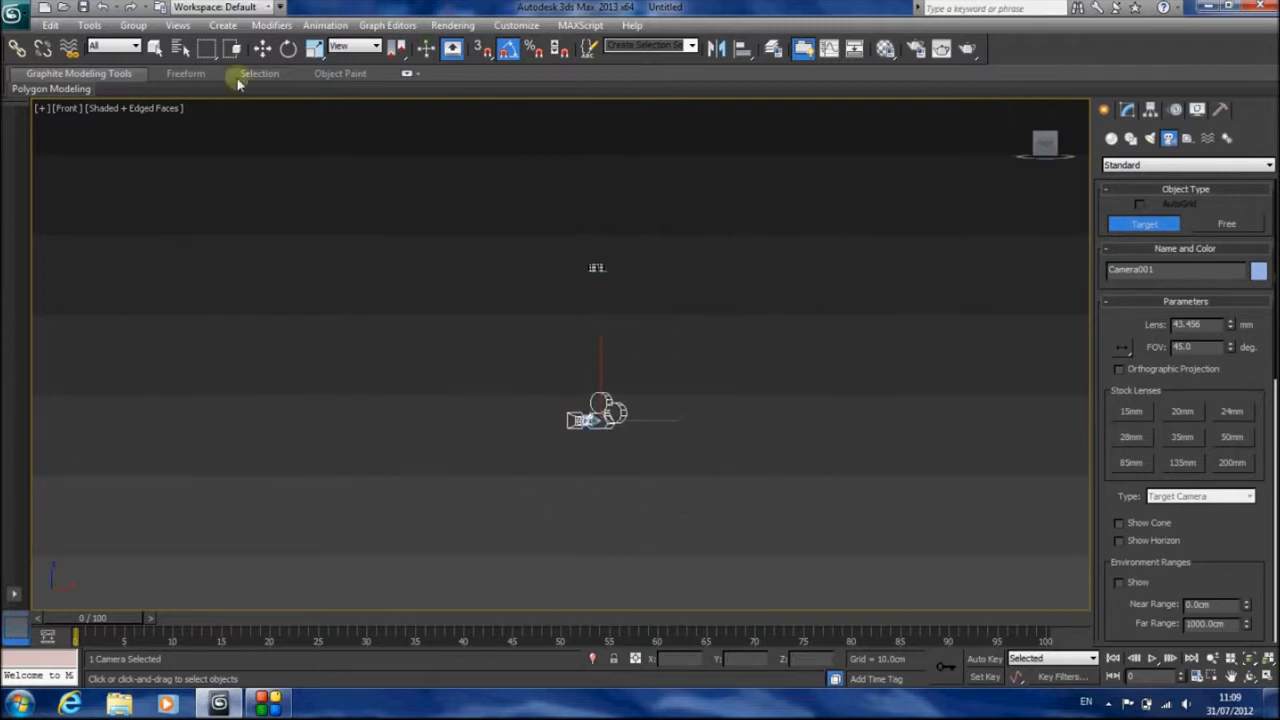
left_click(153, 47)
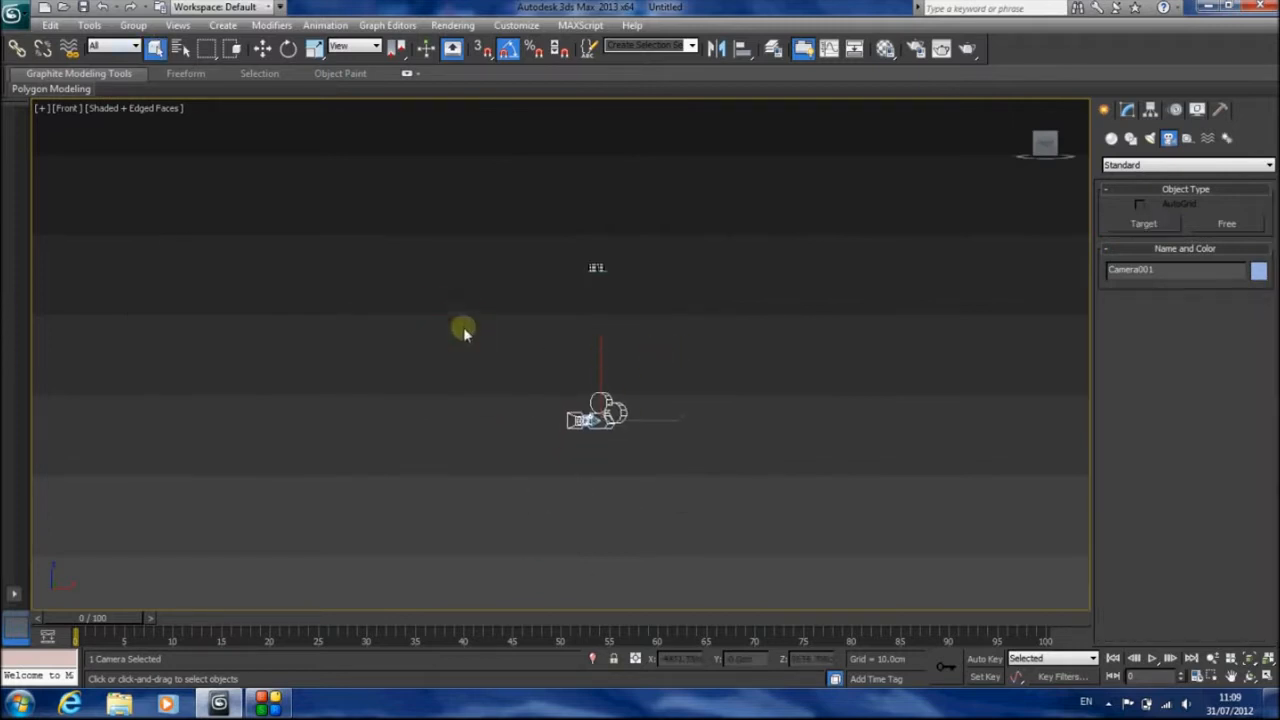
left_click(262, 48)
left_click_drag(597, 366, 617, 232)
scroll(617, 232, "up", 2)
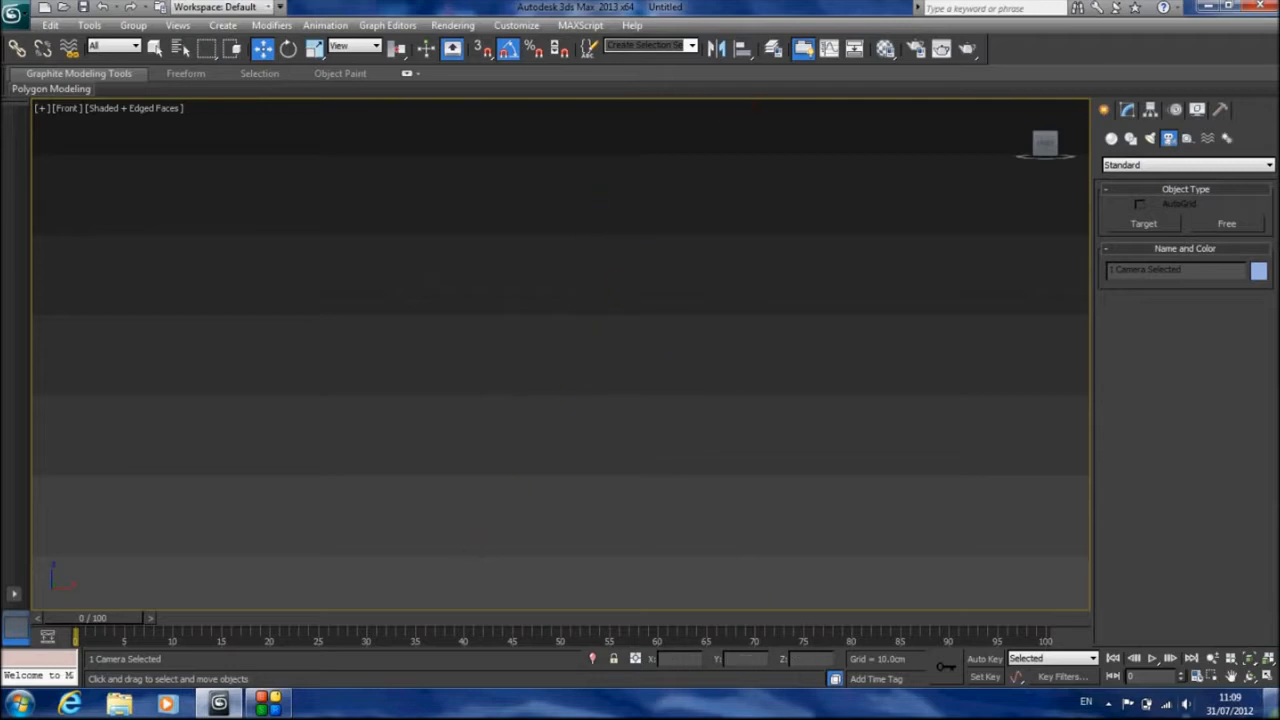
left_click(1251, 661)
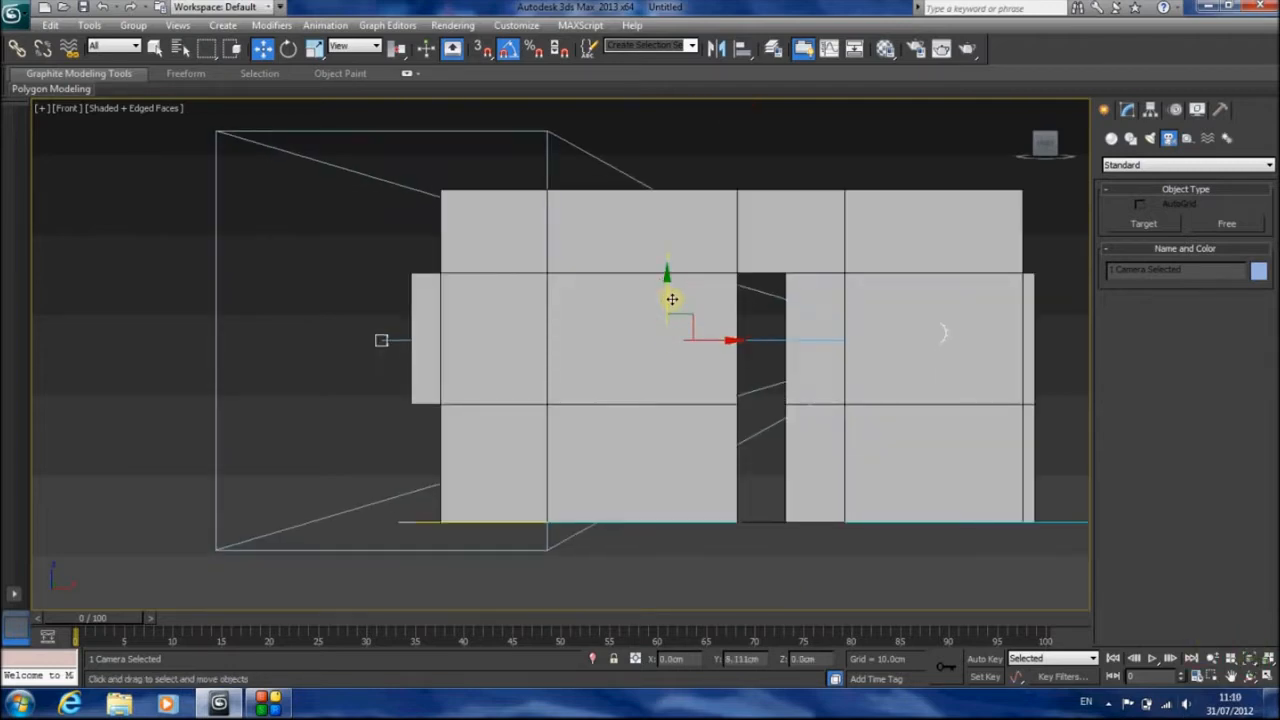
In Top view, reposition the camera near the entrance door and set its stock lens to 24 mm
key("t")
left_click(726, 488)
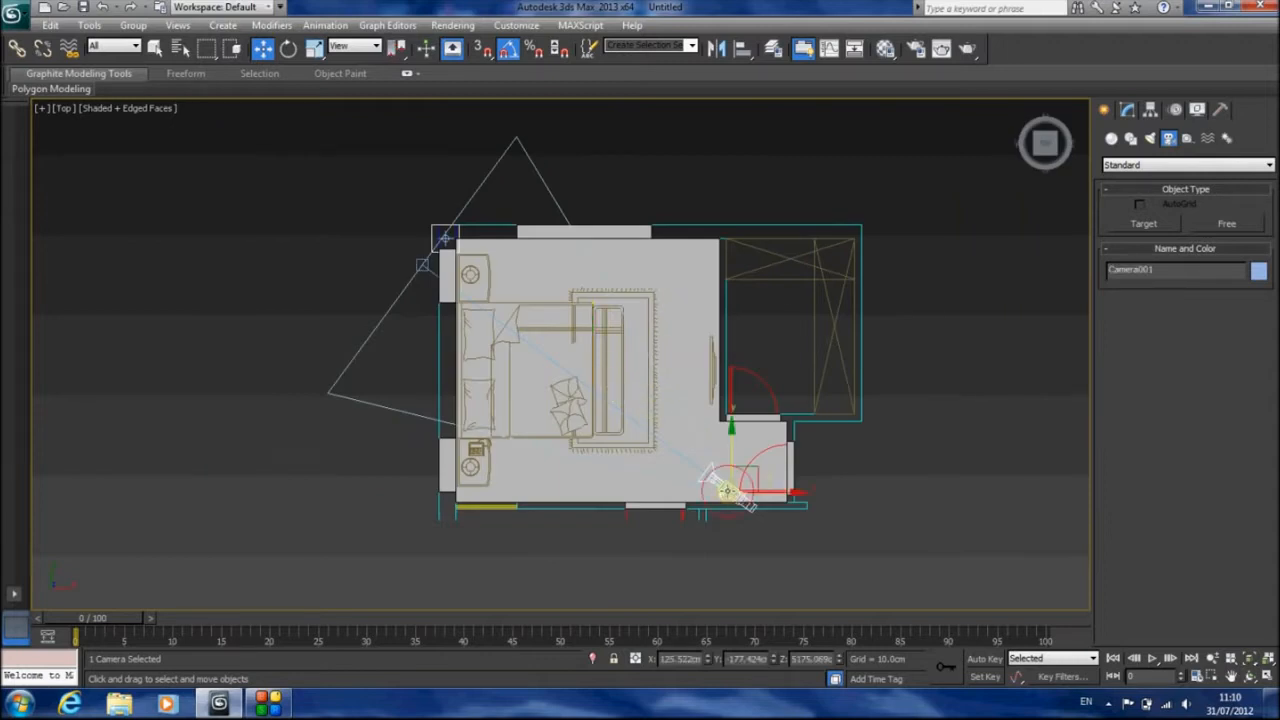
left_click_drag(761, 470, 780, 463)
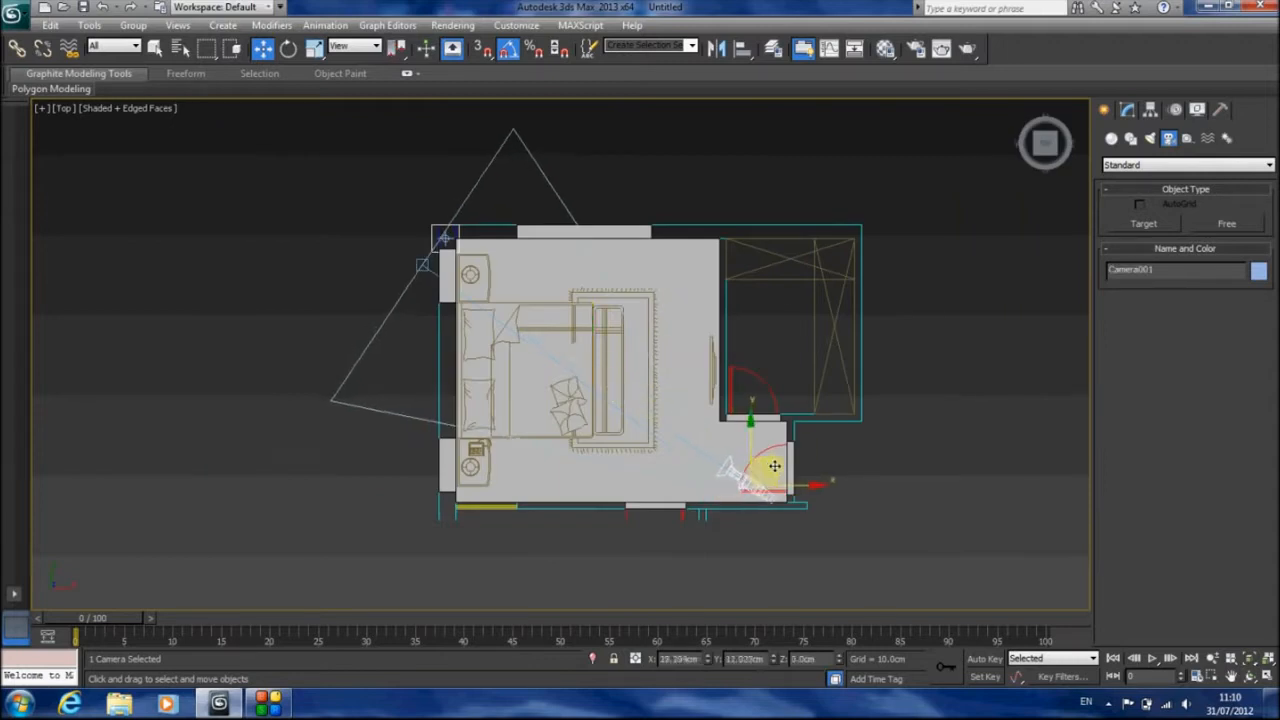
left_click(1127, 110)
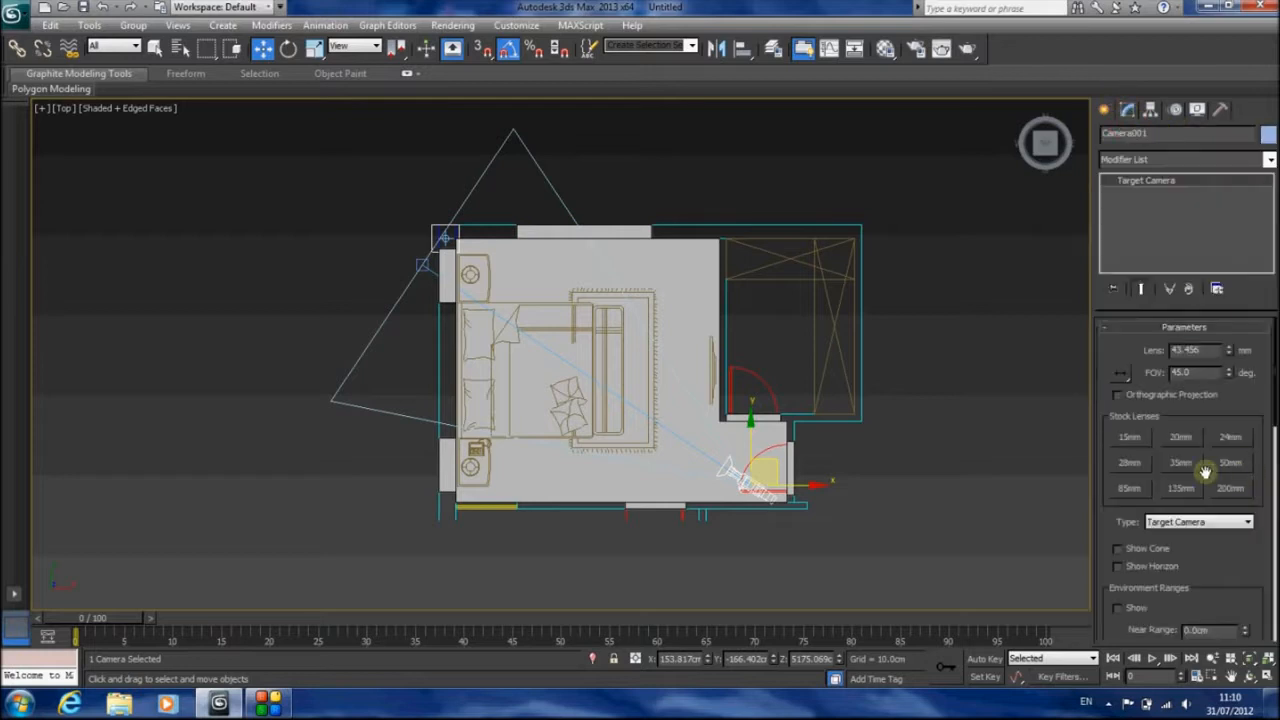
left_click(1130, 462)
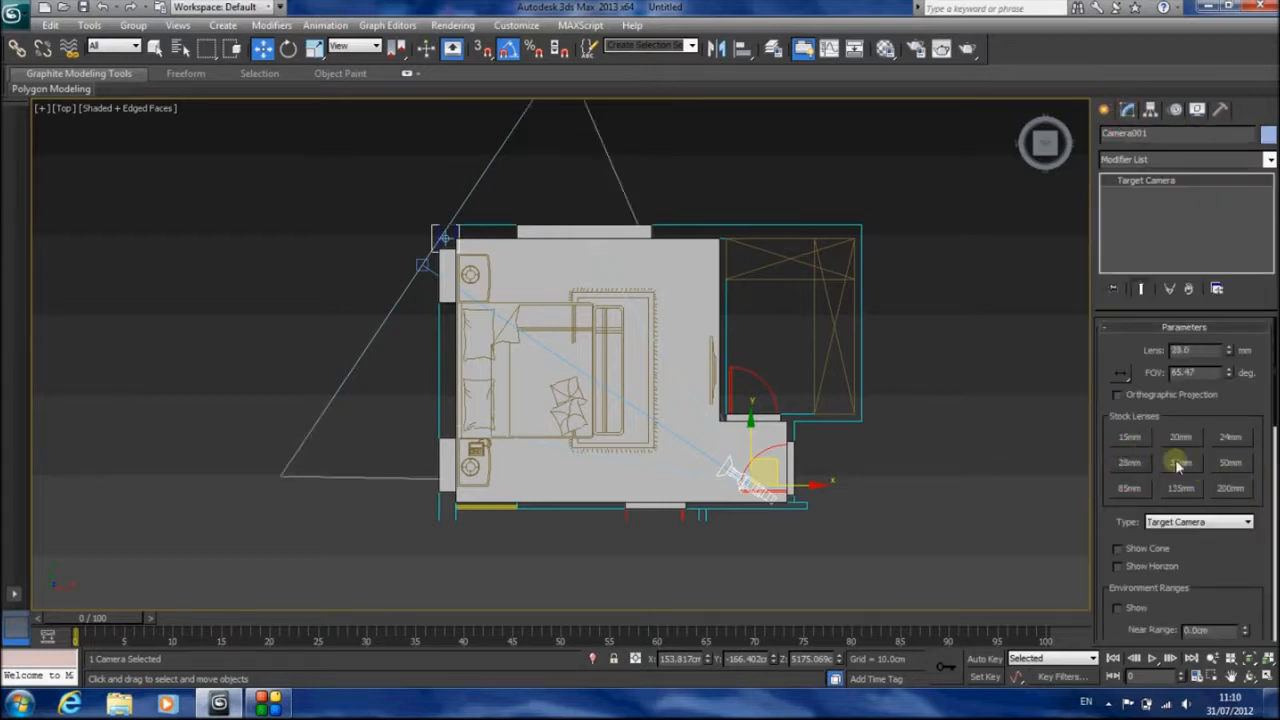
left_click(1230, 437)
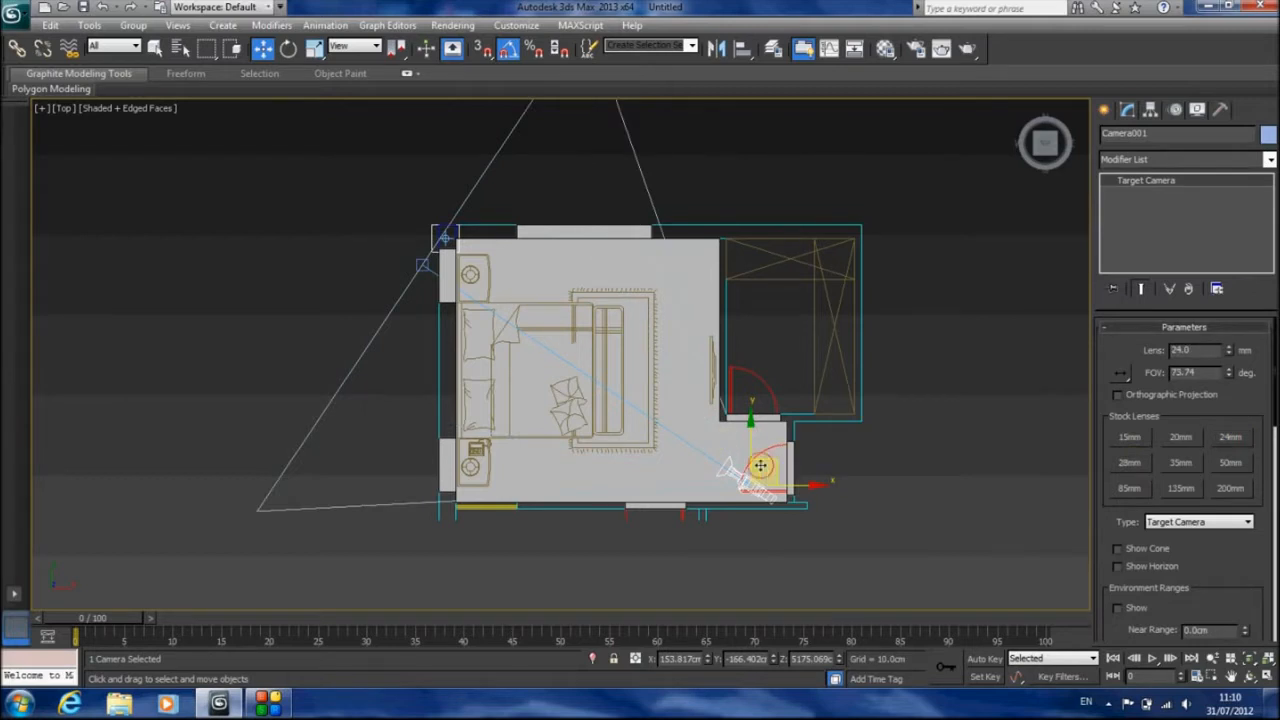
left_click_drag(760, 465, 722, 470)
Look through the camera, unhide all objects and adjust the camera's position to show more of the floor and windows
key("c")
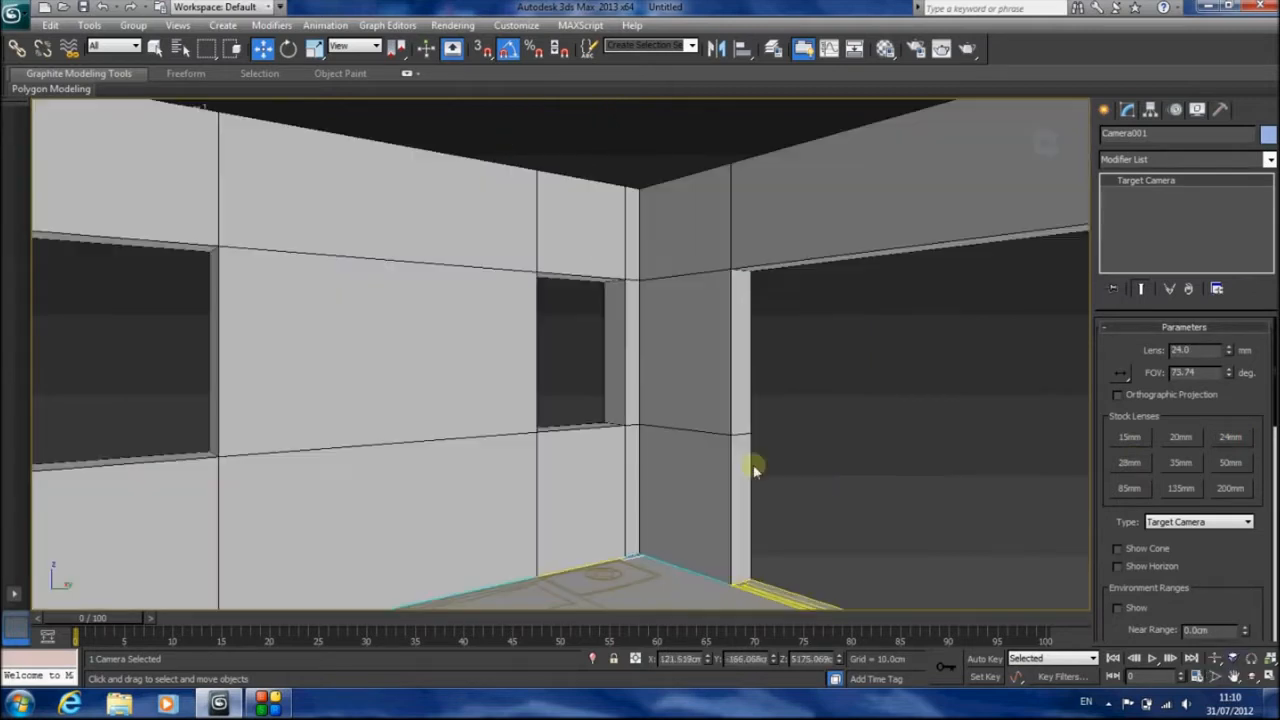
right_click(617, 138)
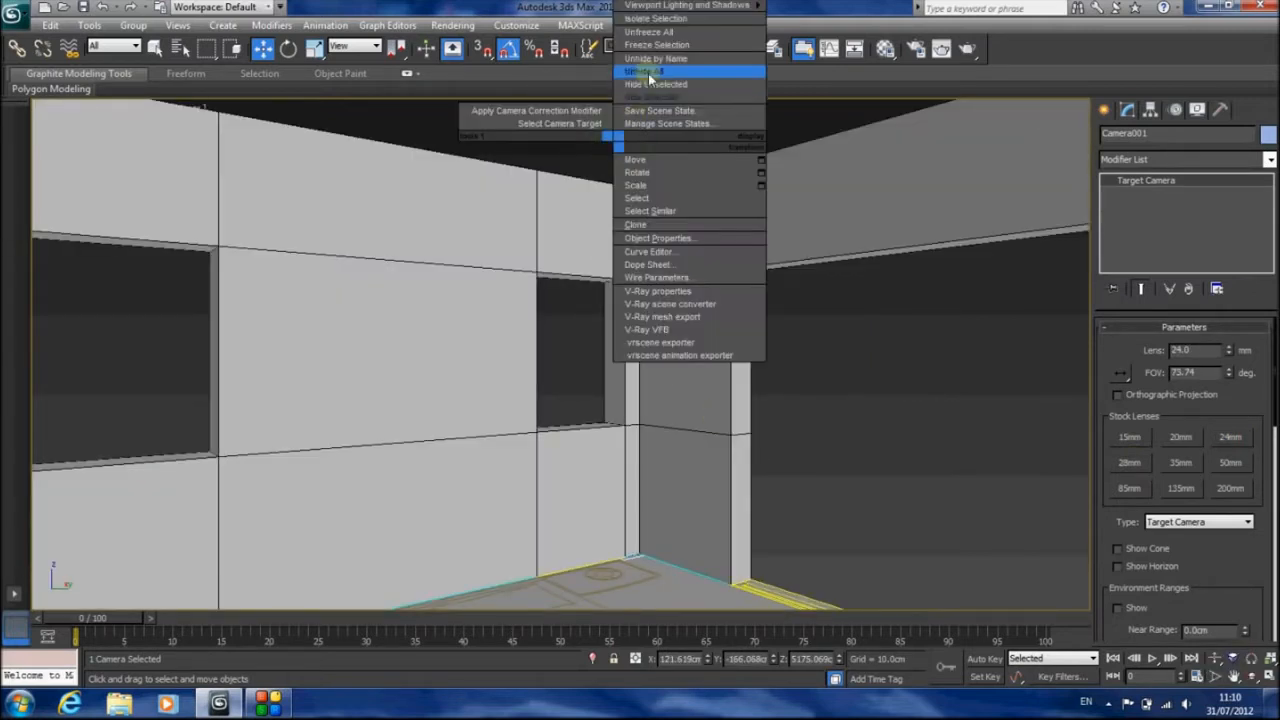
left_click(649, 72)
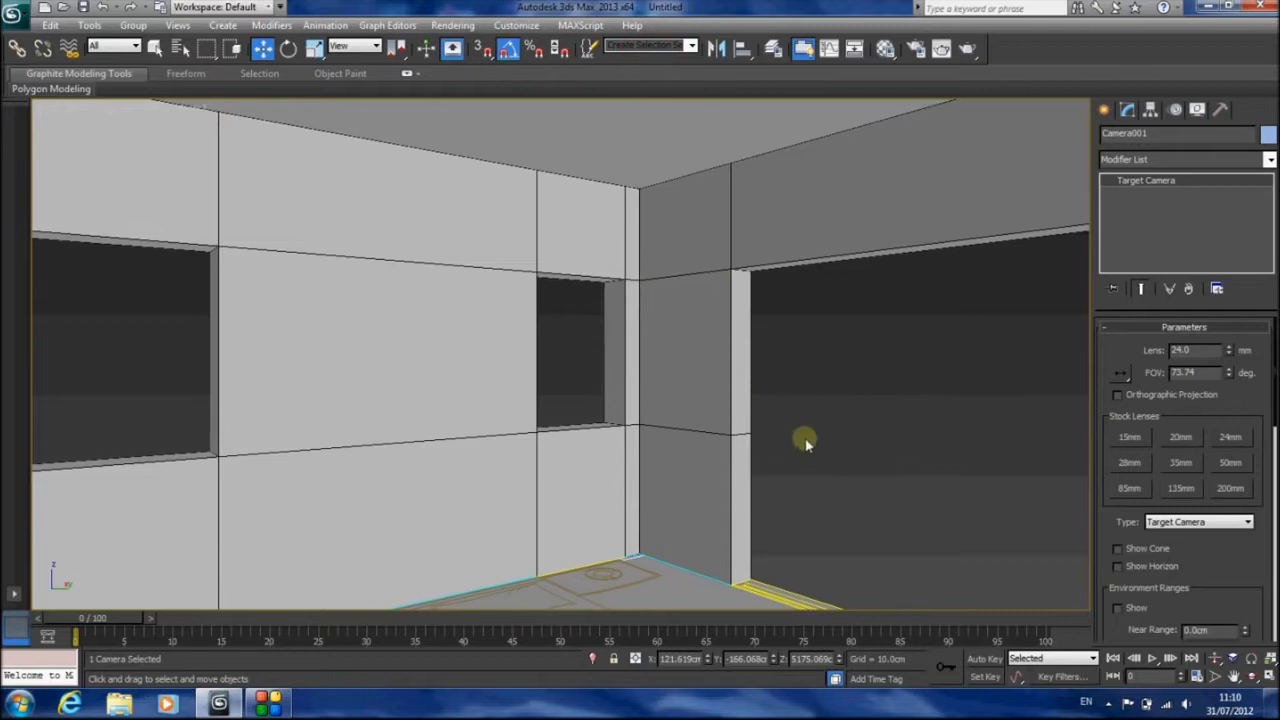
left_click(1215, 658)
left_click_drag(782, 447, 780, 417)
left_click(155, 47)
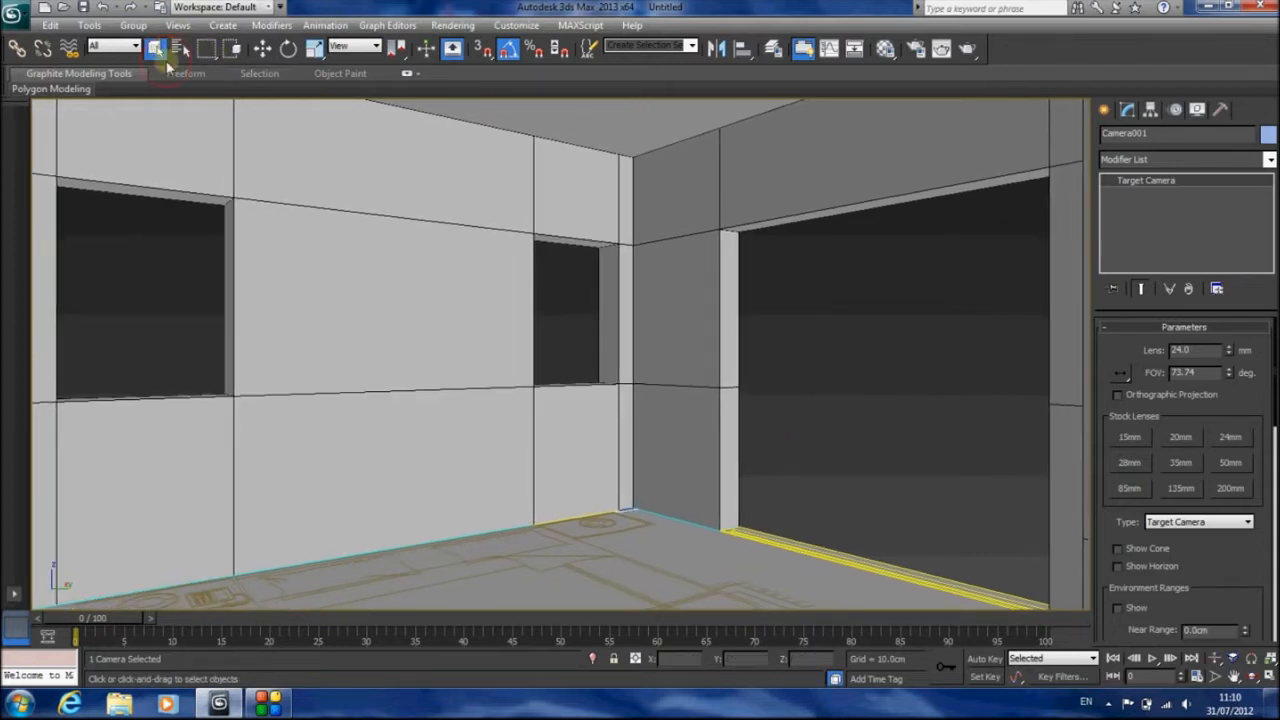
In Top view, move the camera outside the room beyond the wall near the entrance and switch the display to Wireframe
key("t")
left_click(262, 47)
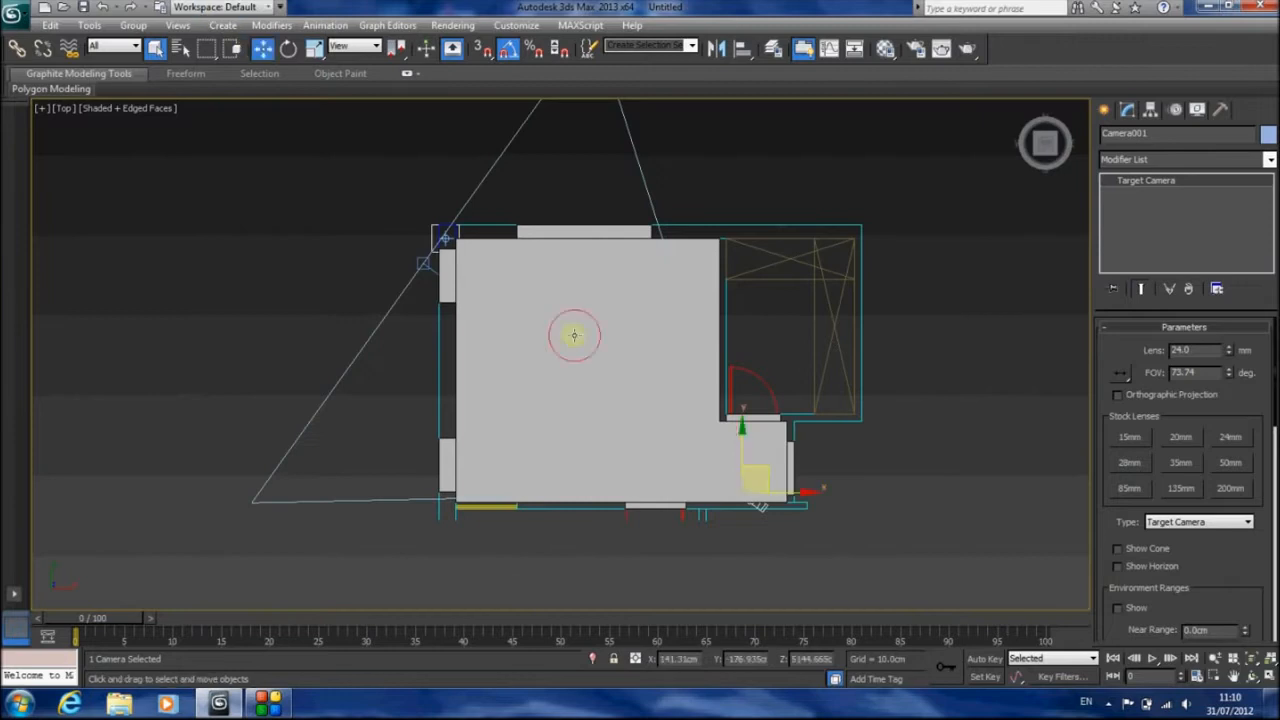
left_click_drag(769, 476, 757, 542)
key("F3")
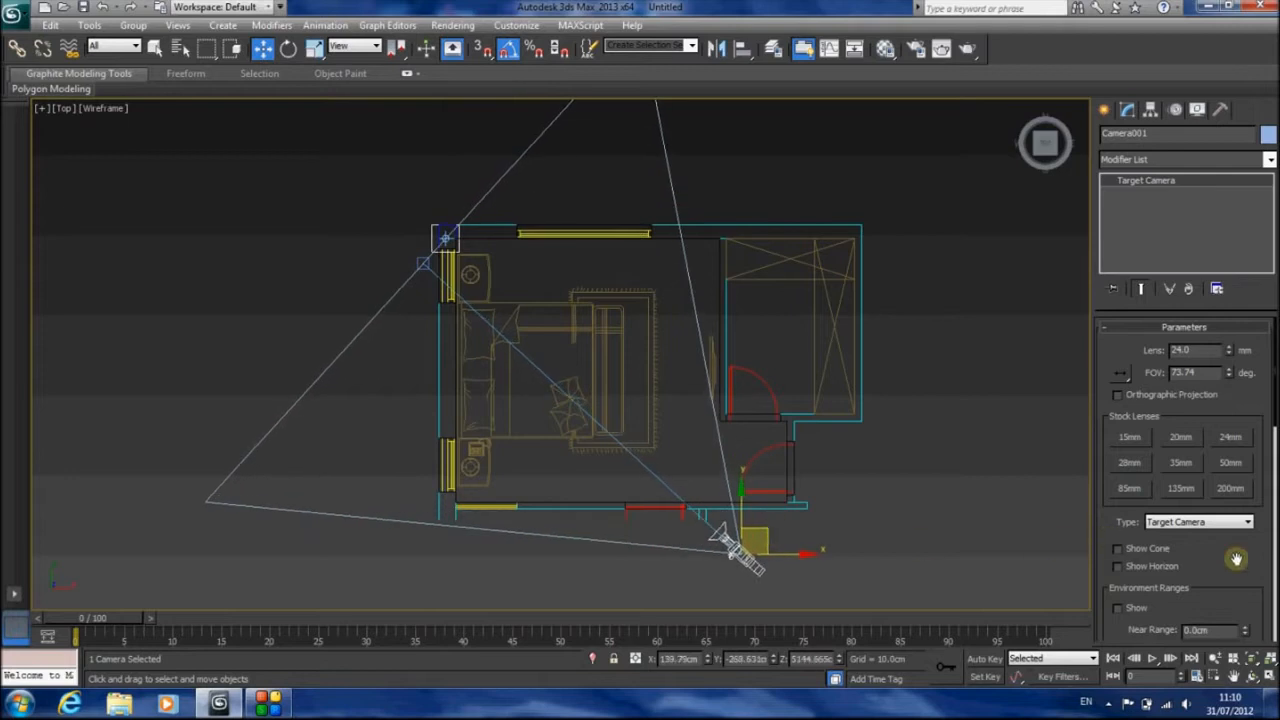
Enable manual clipping on the camera and set the near clip to about 174 cm, past the wall in front
left_click_drag(1234, 562, 1217, 438)
left_click(1118, 565)
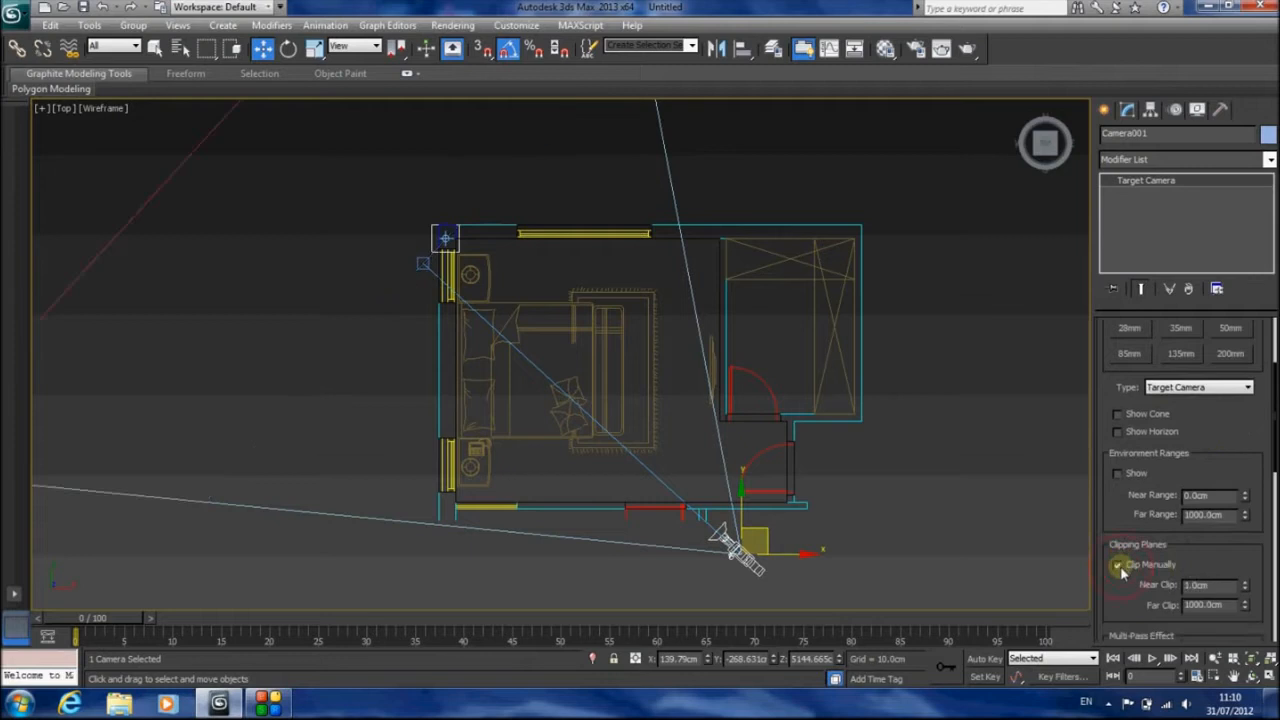
left_click_drag(1245, 570, 1224, 399)
left_click_drag(1139, 605, 200, 395)
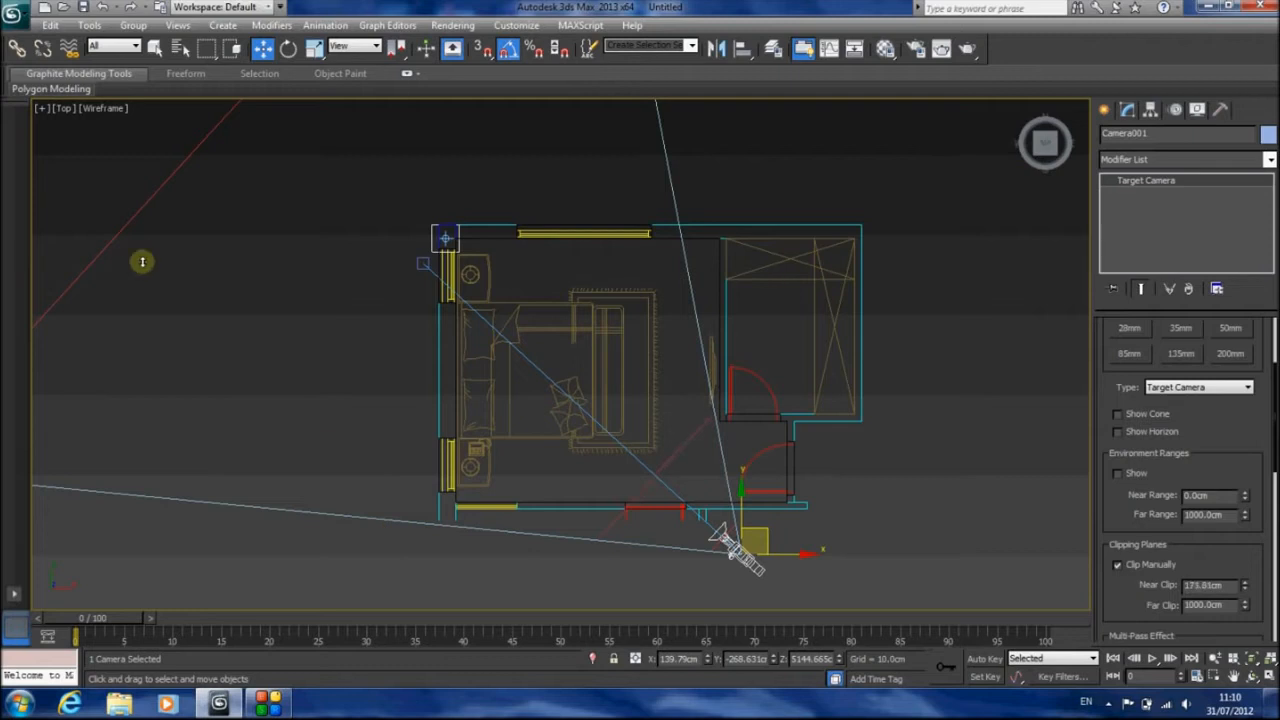
scroll(258, 334, "down", 4)
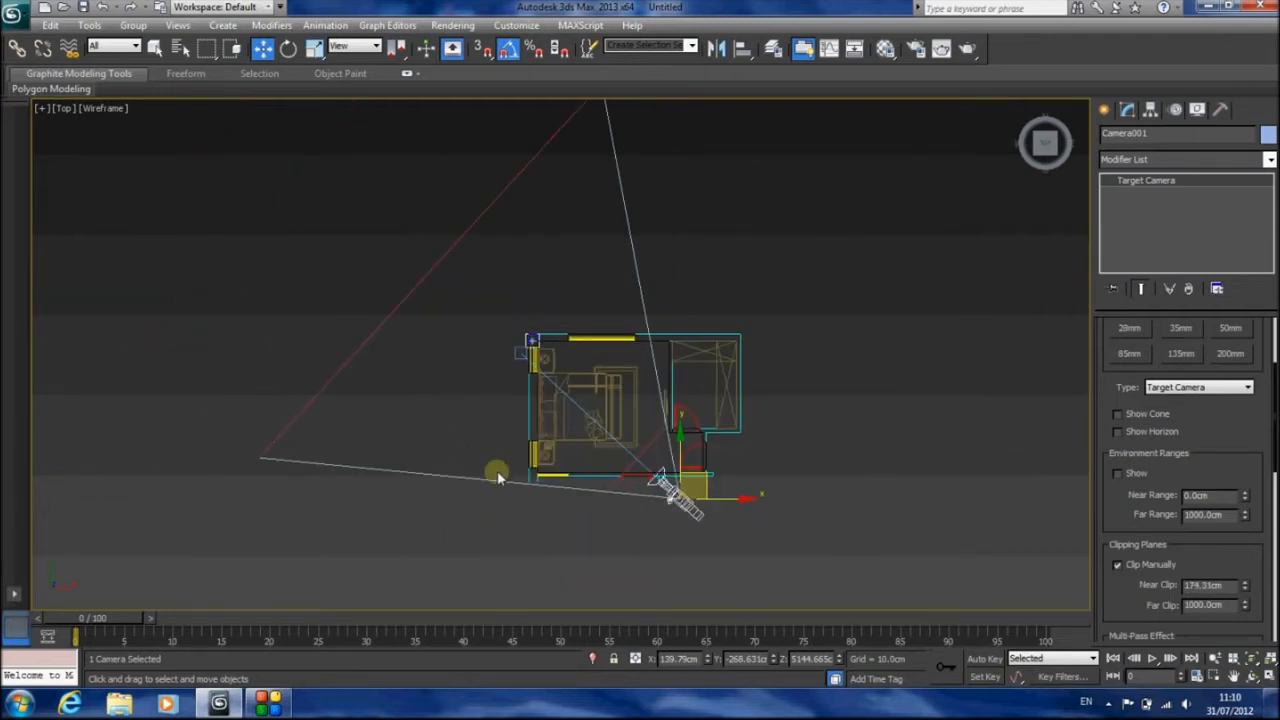
Move the camera farther outside the room and its target beyond the opposite wall, and look through the camera
mouse_move(704, 472)
left_mouse_down()
mouse_move(705, 449)
mouse_move(691, 494)
left_mouse_up()
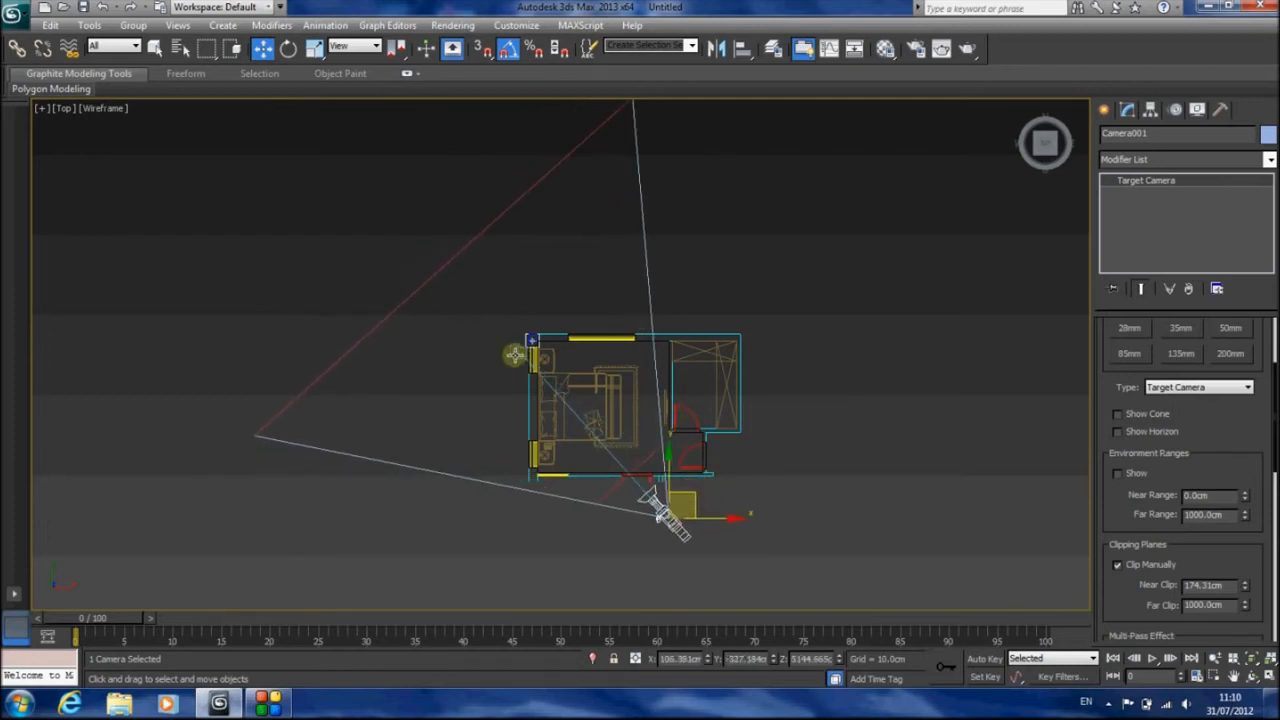
left_click(520, 352)
left_click_drag(543, 336, 575, 270)
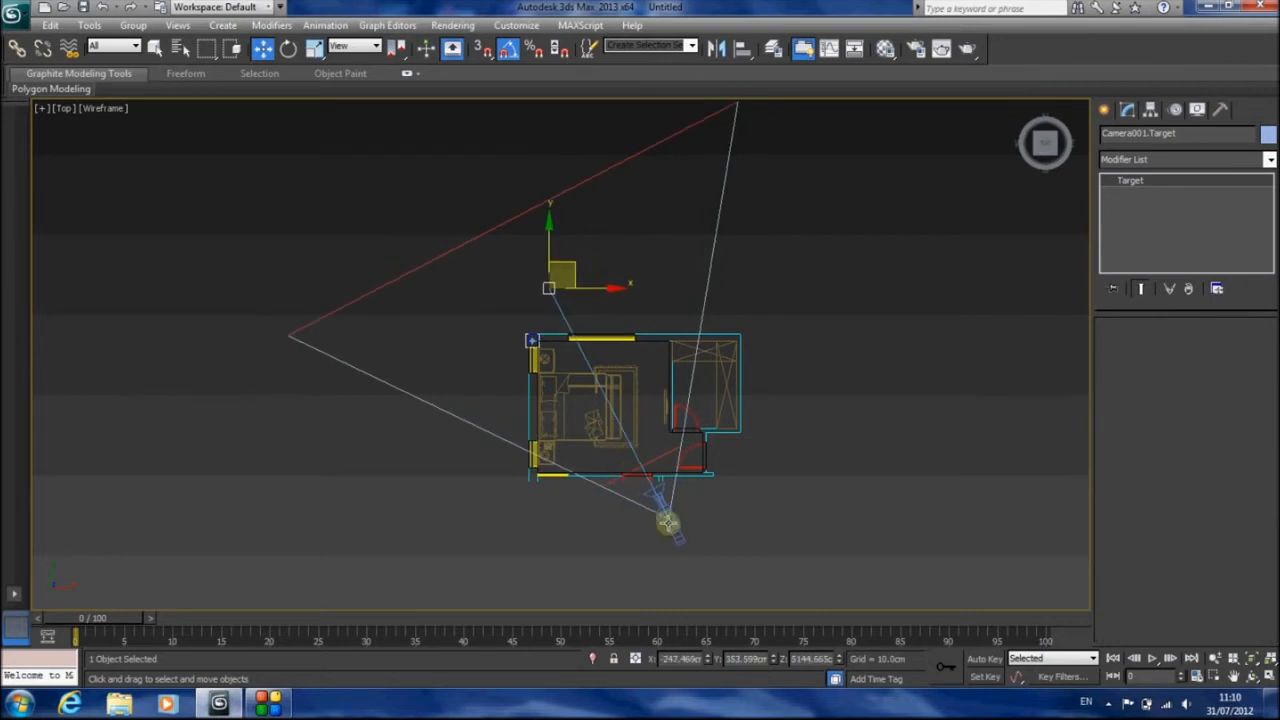
left_click(697, 505)
left_click_drag(695, 495, 675, 484)
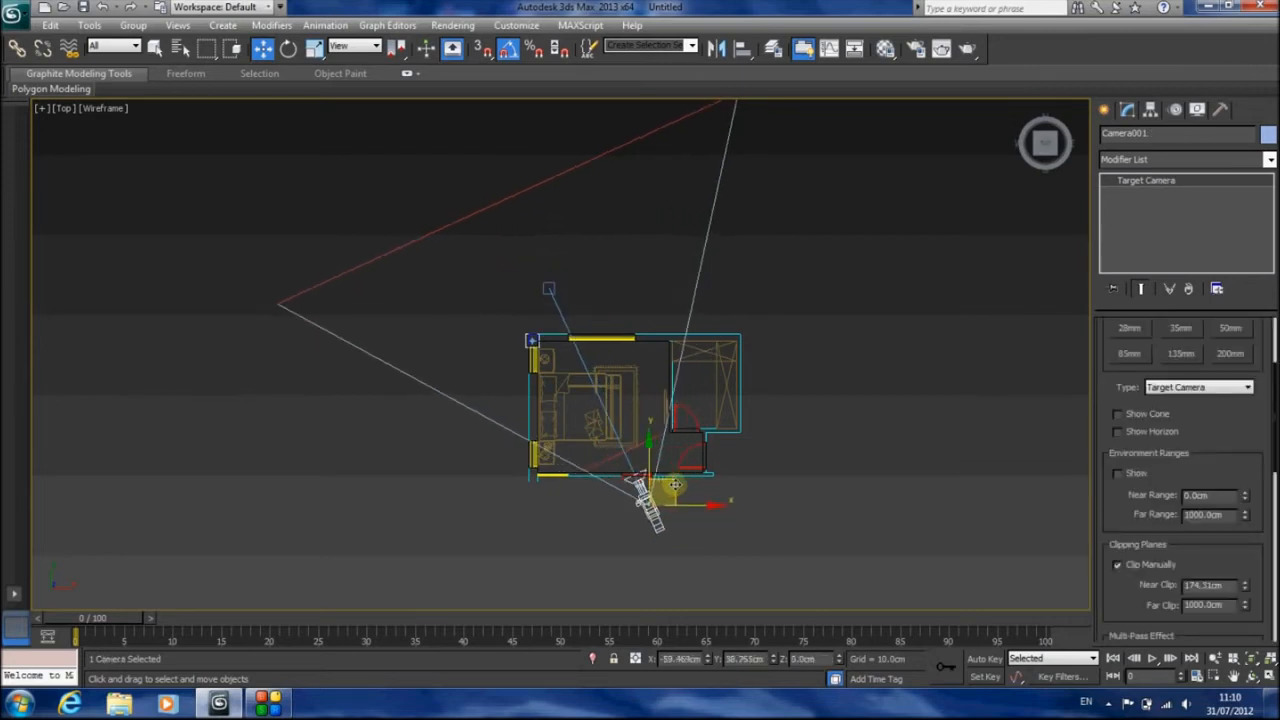
key("c")
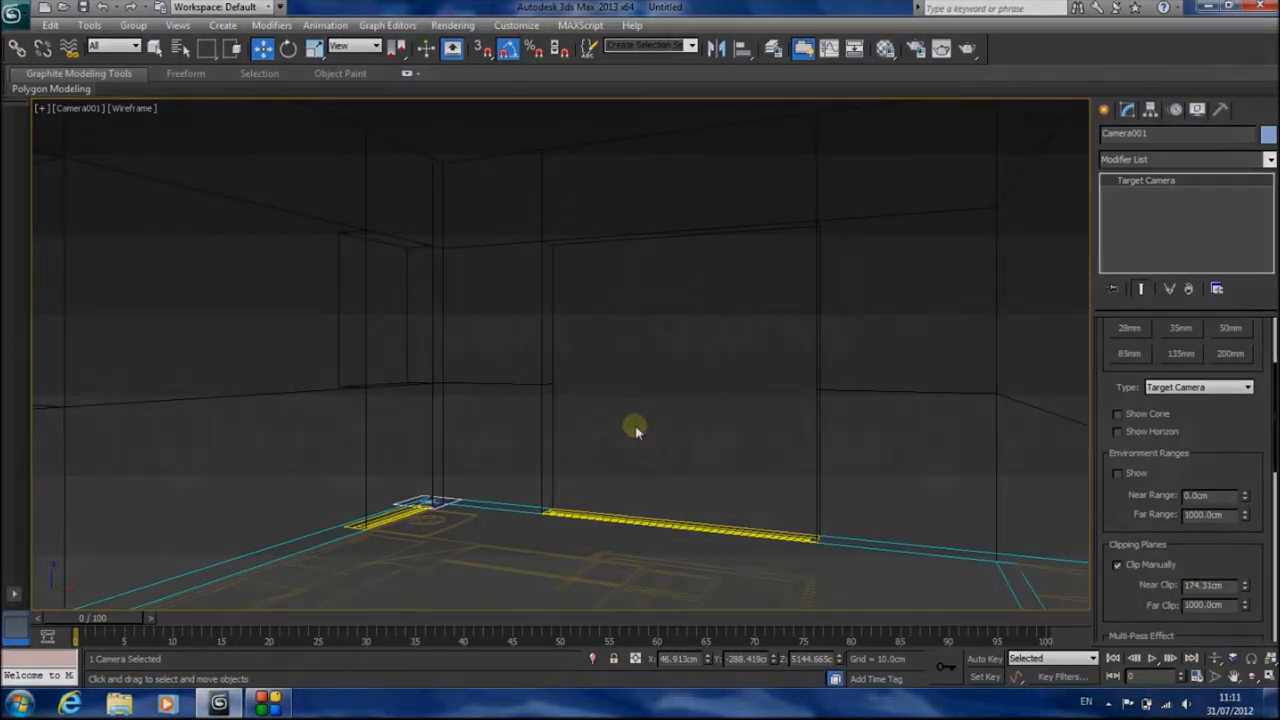